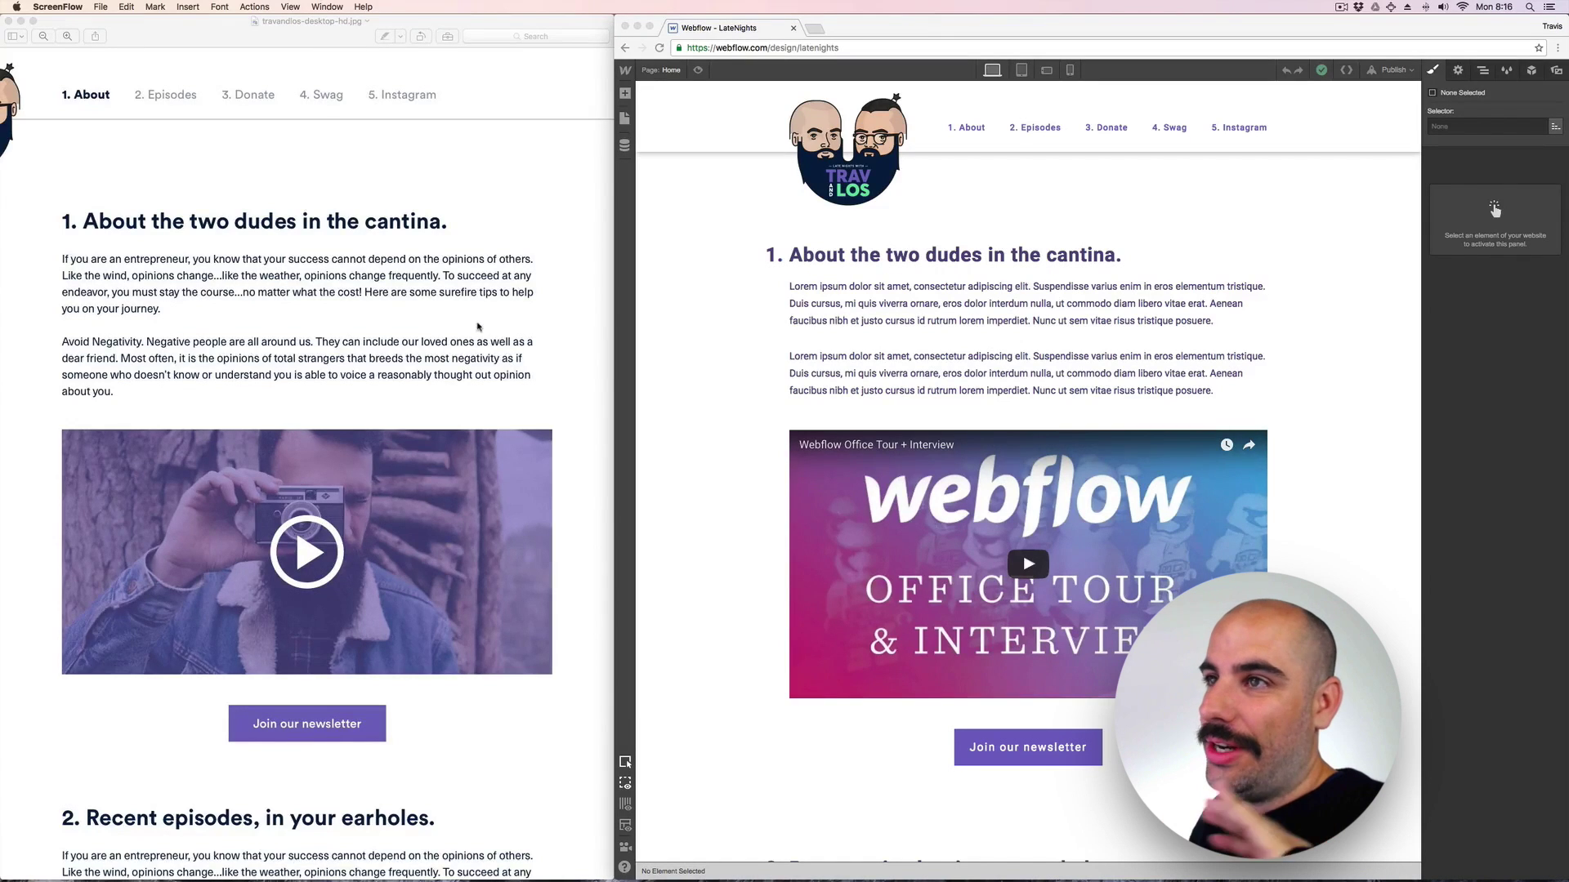
Duplicate the About section in the Navigator and place the copy below the episodes list.
scroll(478, 327, down, 10)
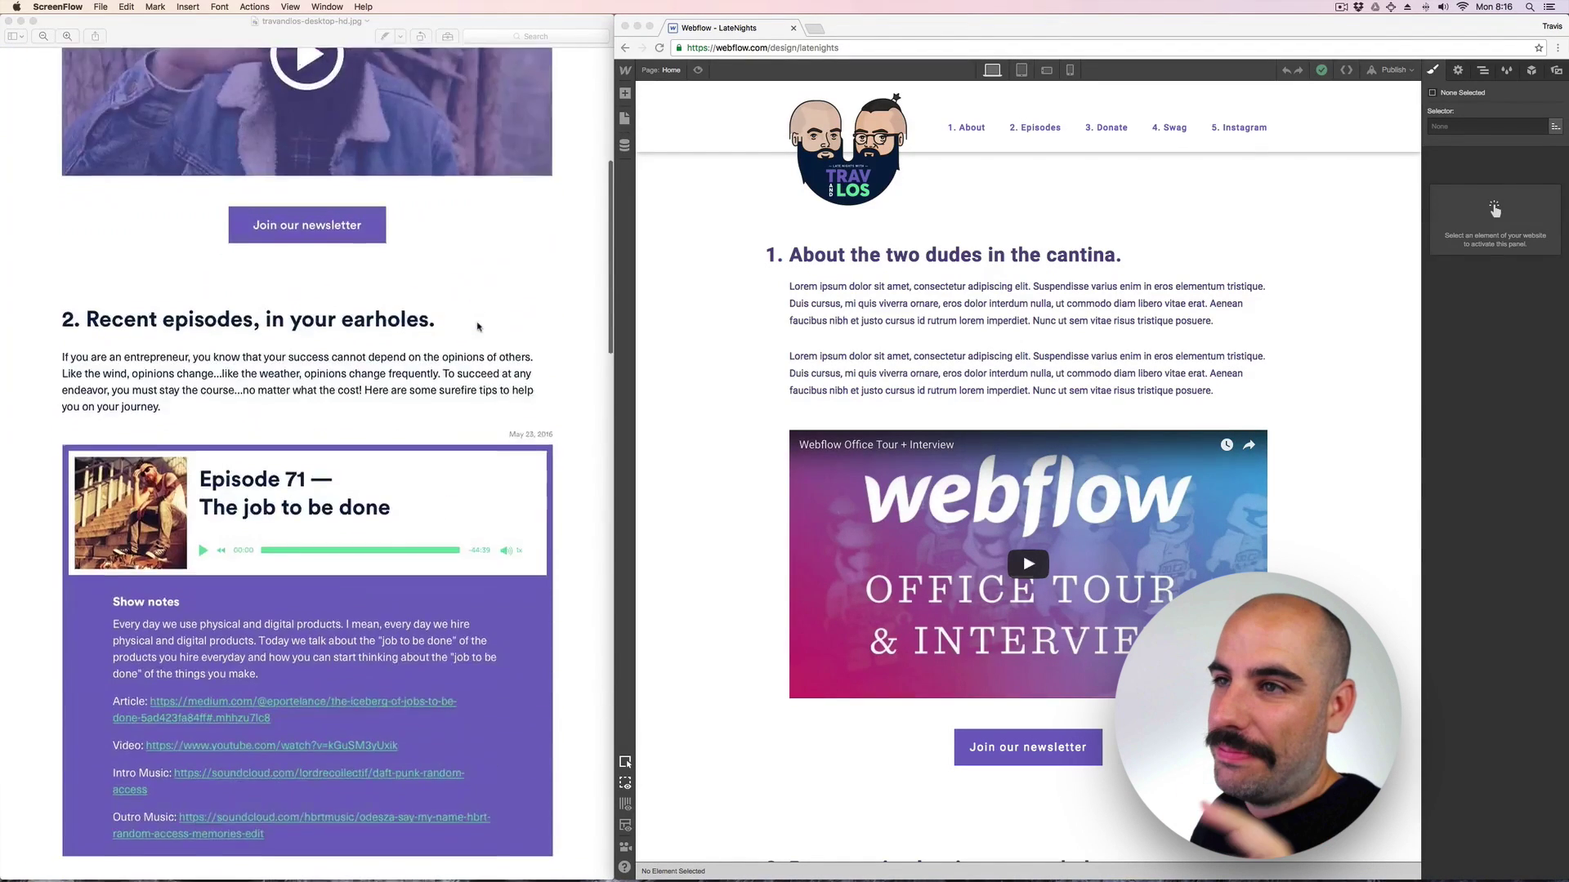
scroll(478, 327, down, 10)
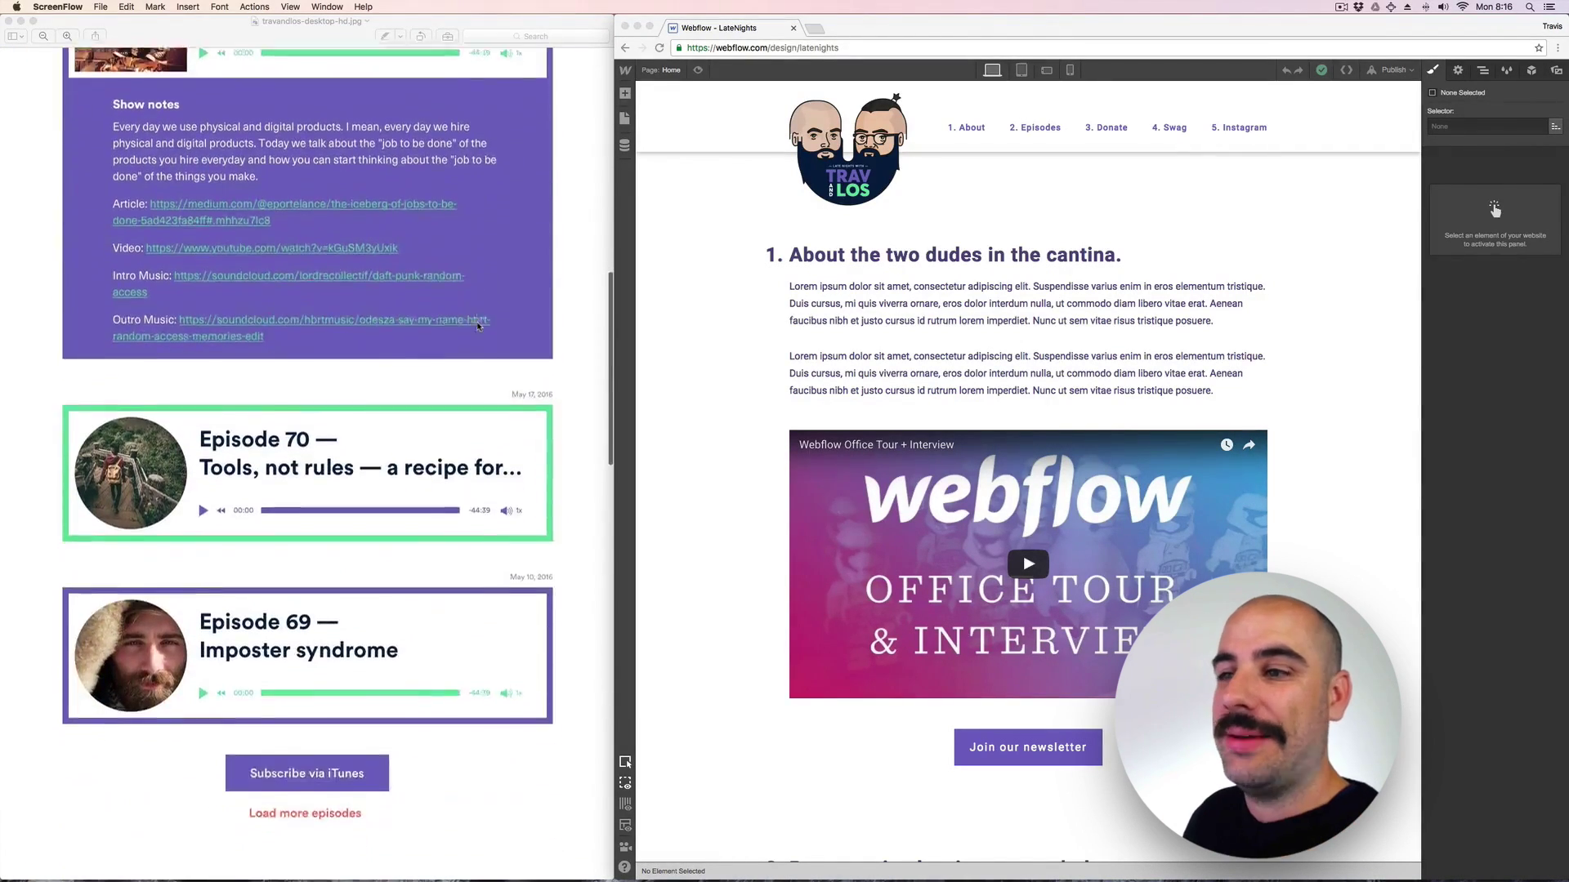
scroll(478, 327, down, 15)
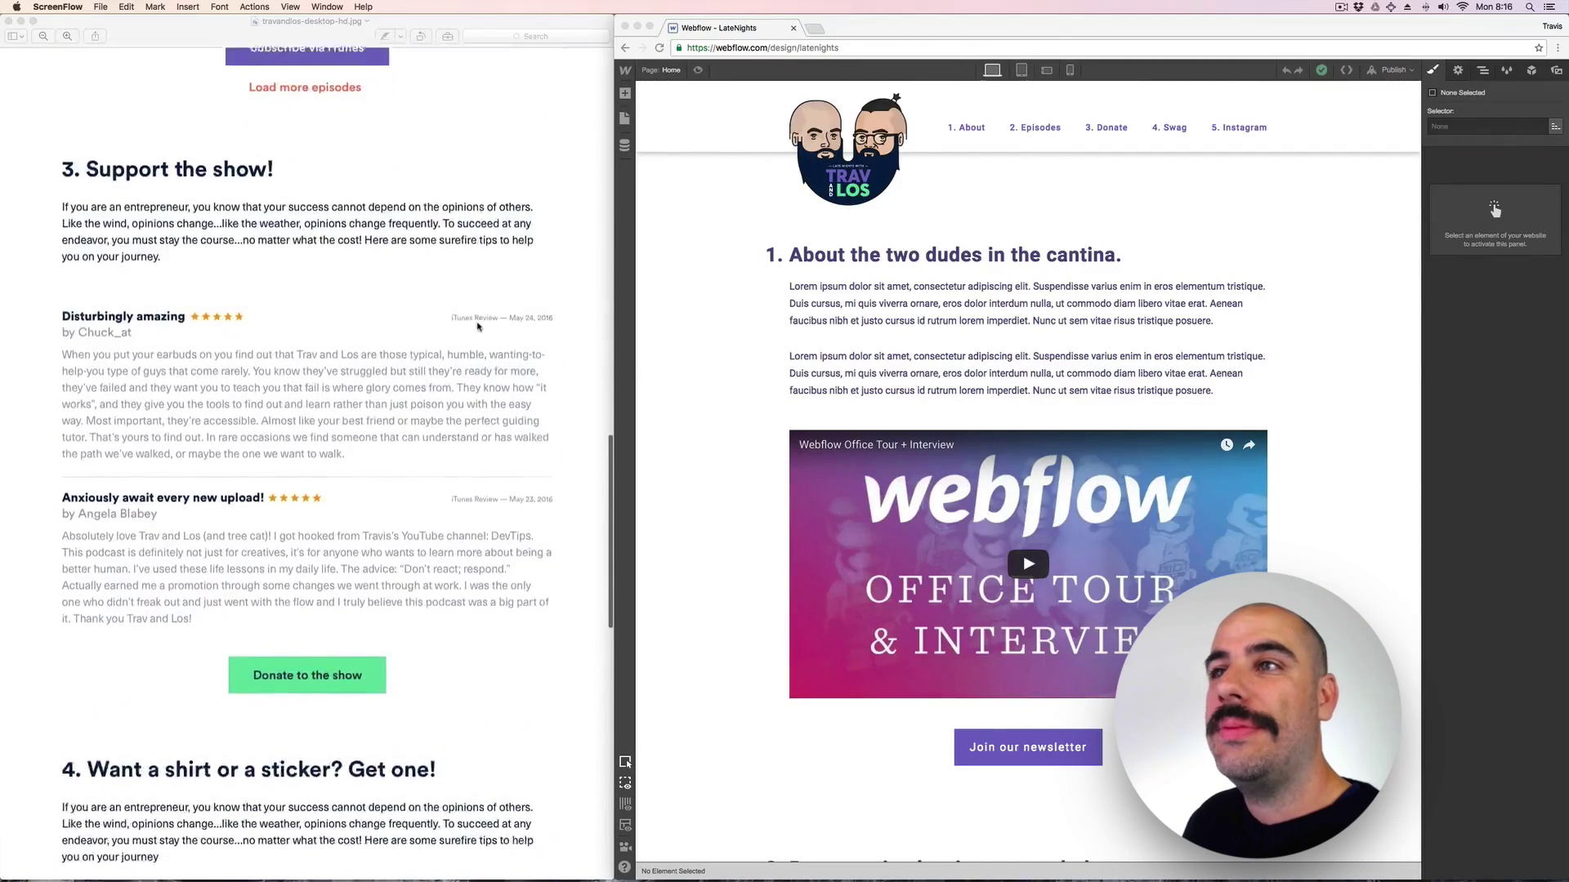
scroll(478, 326, down, 2)
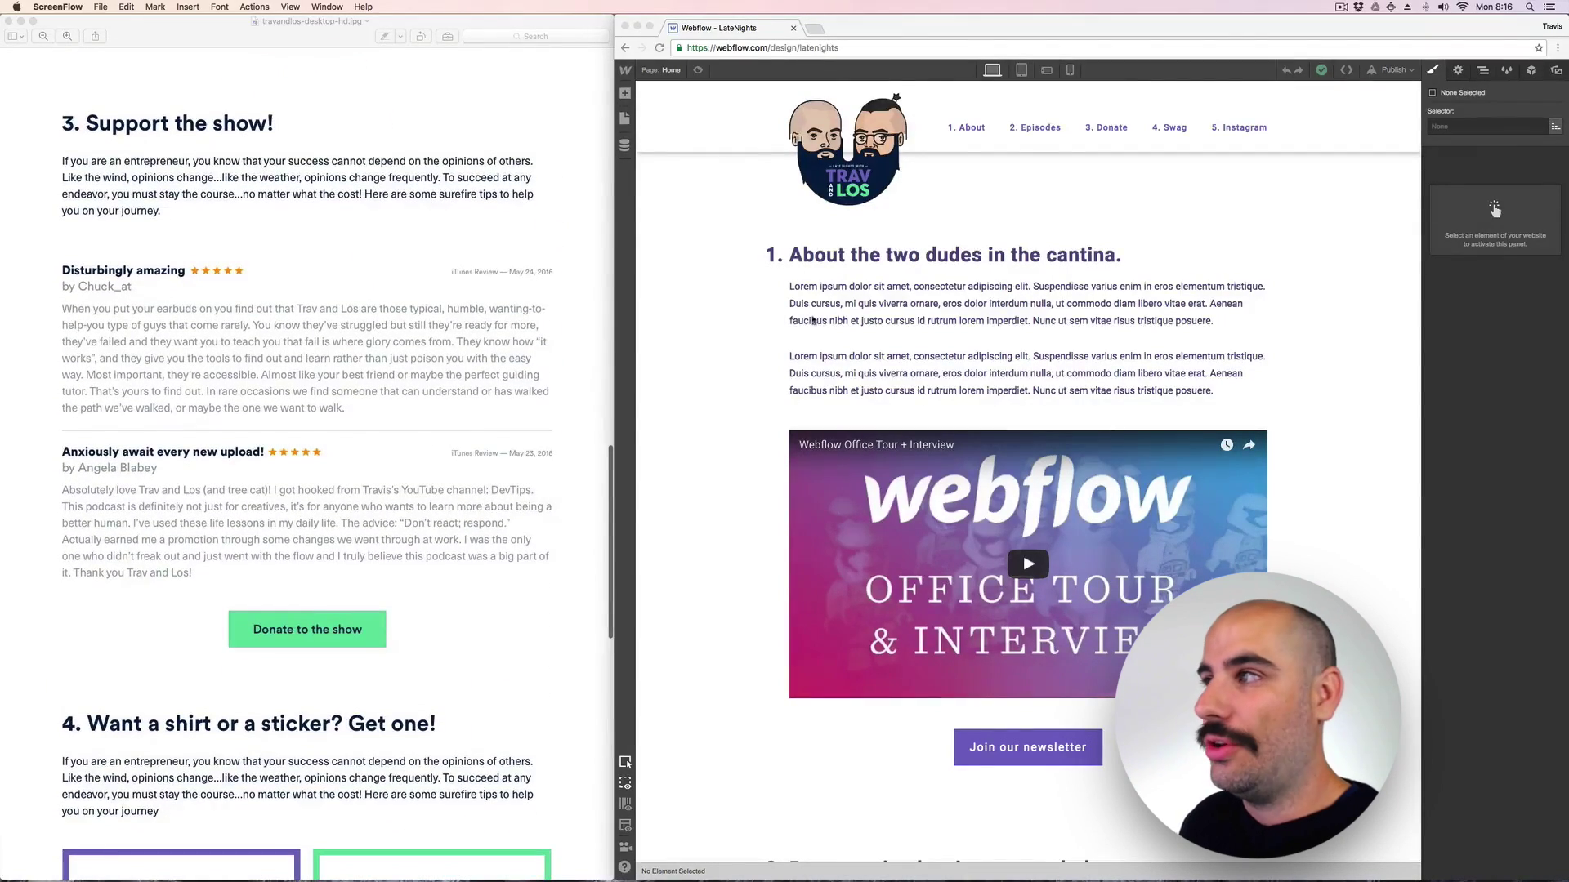
scroll(812, 320, down, 15)
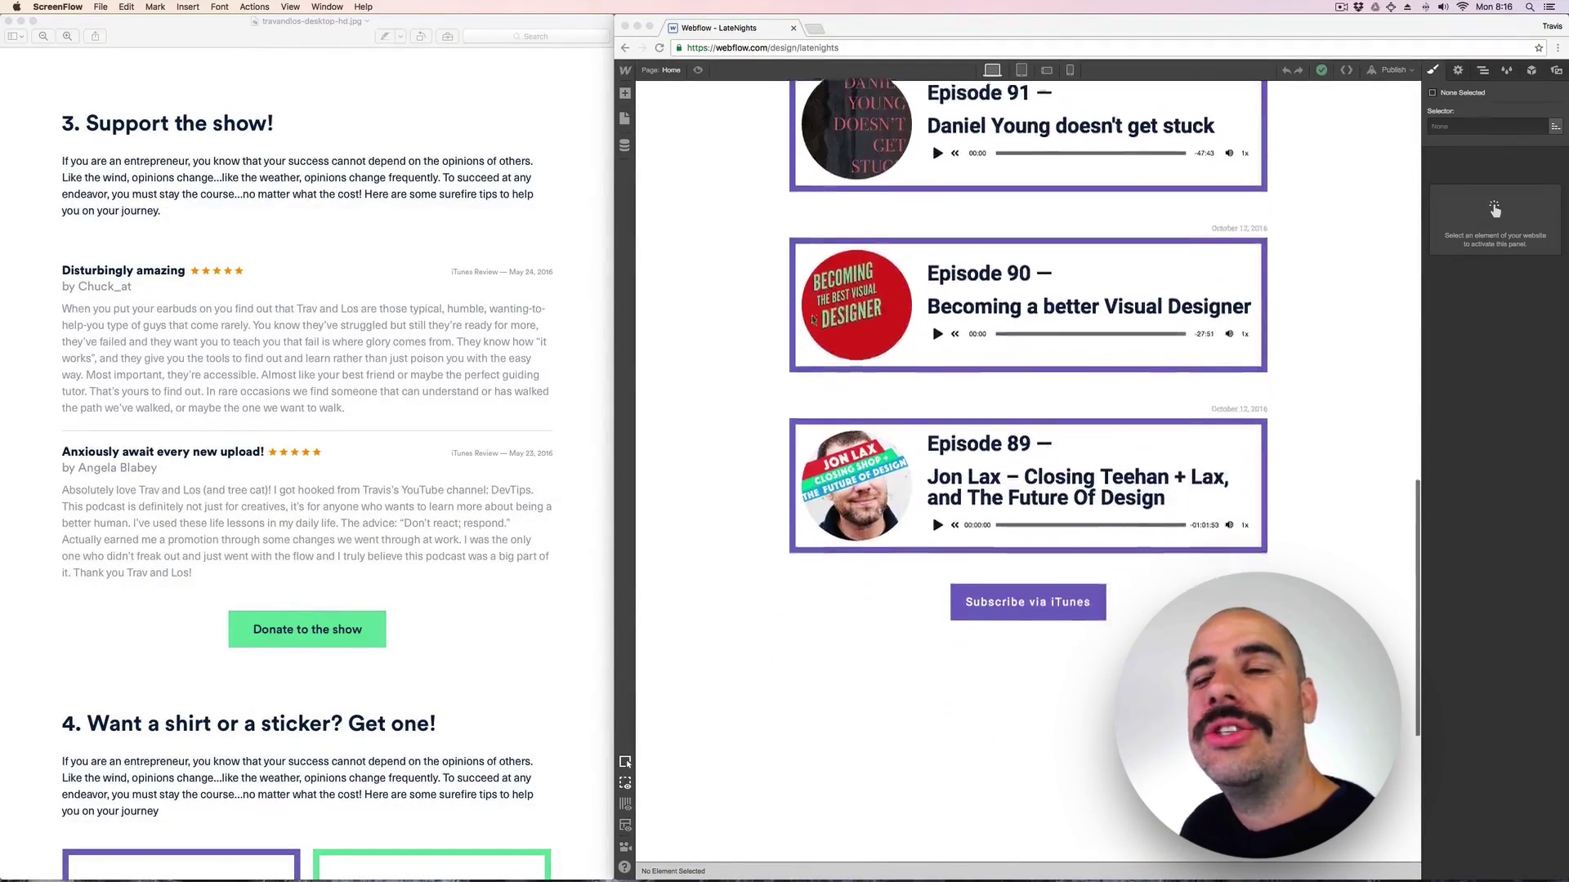
scroll(813, 320, down, 2)
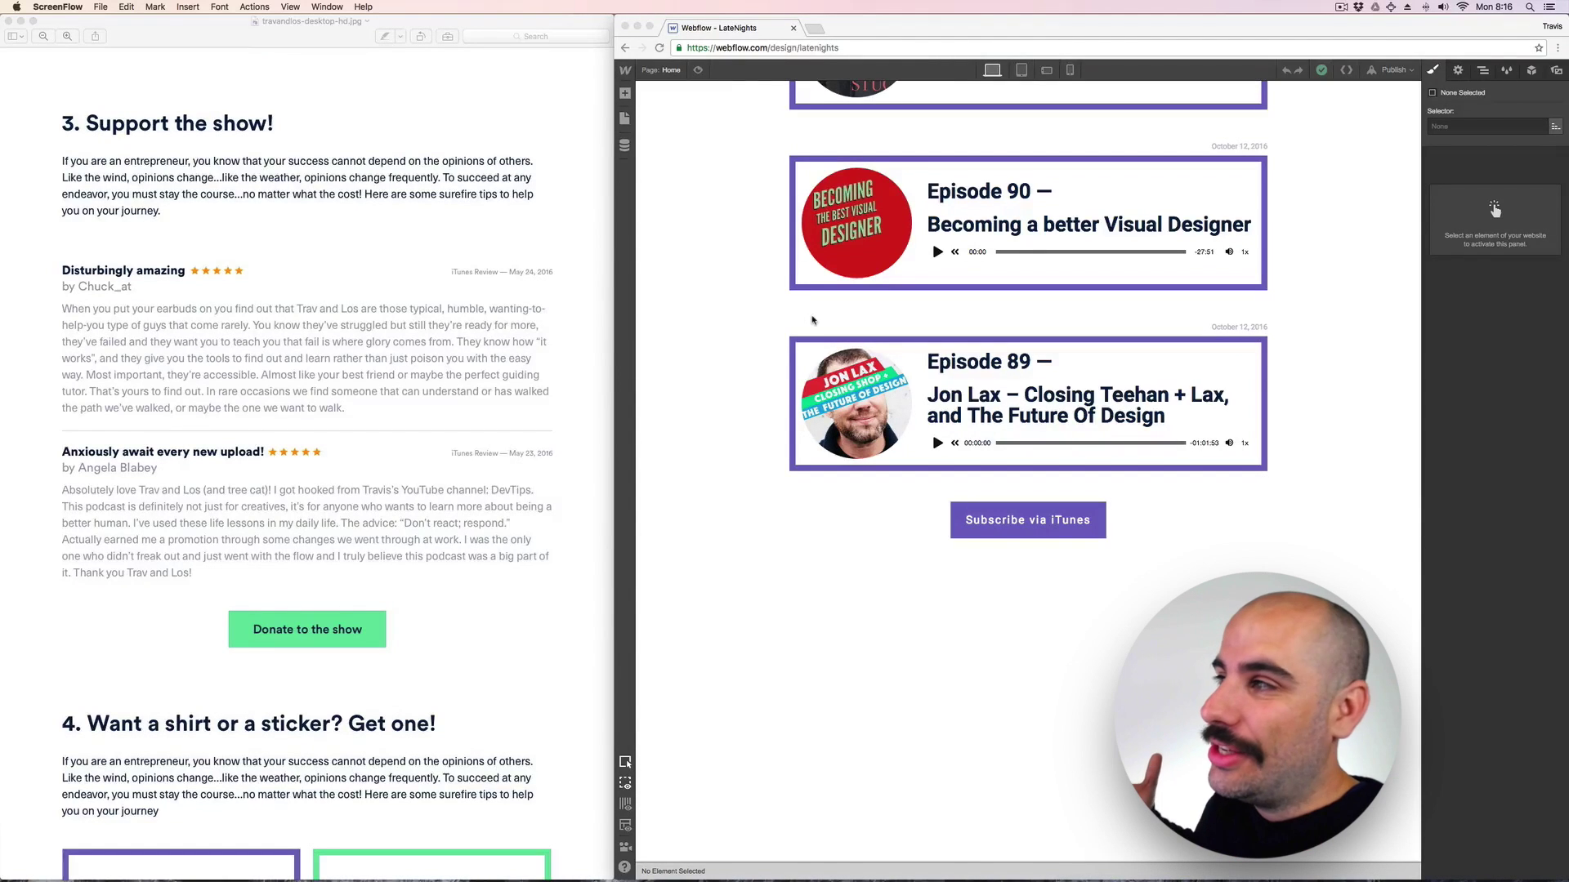
scroll(871, 338, up, 10)
scroll(824, 350, up, 3)
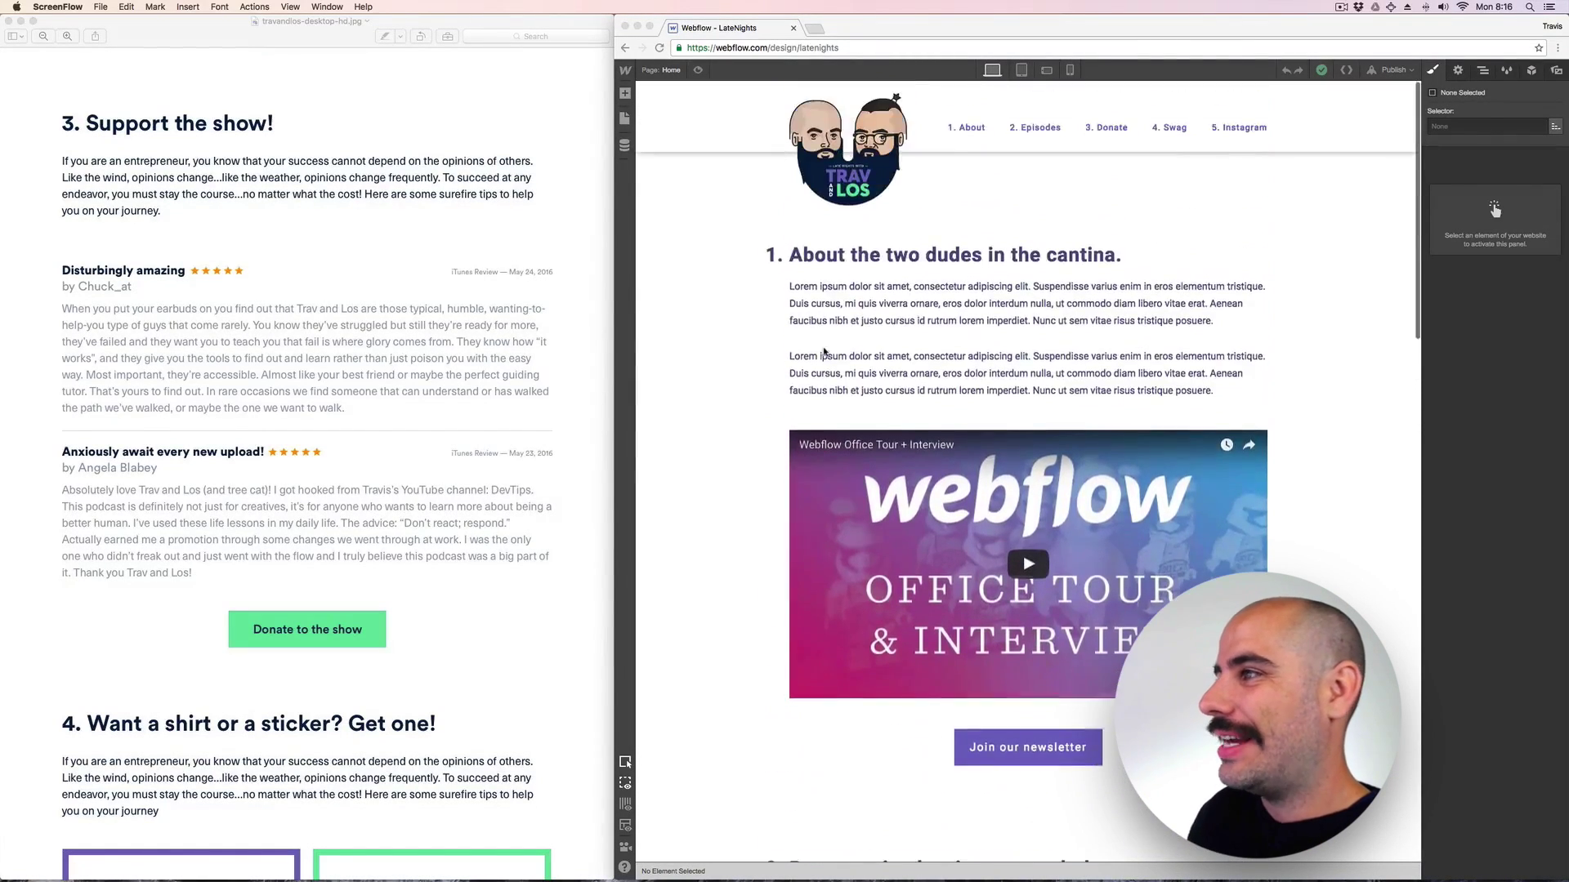
click(910, 281)
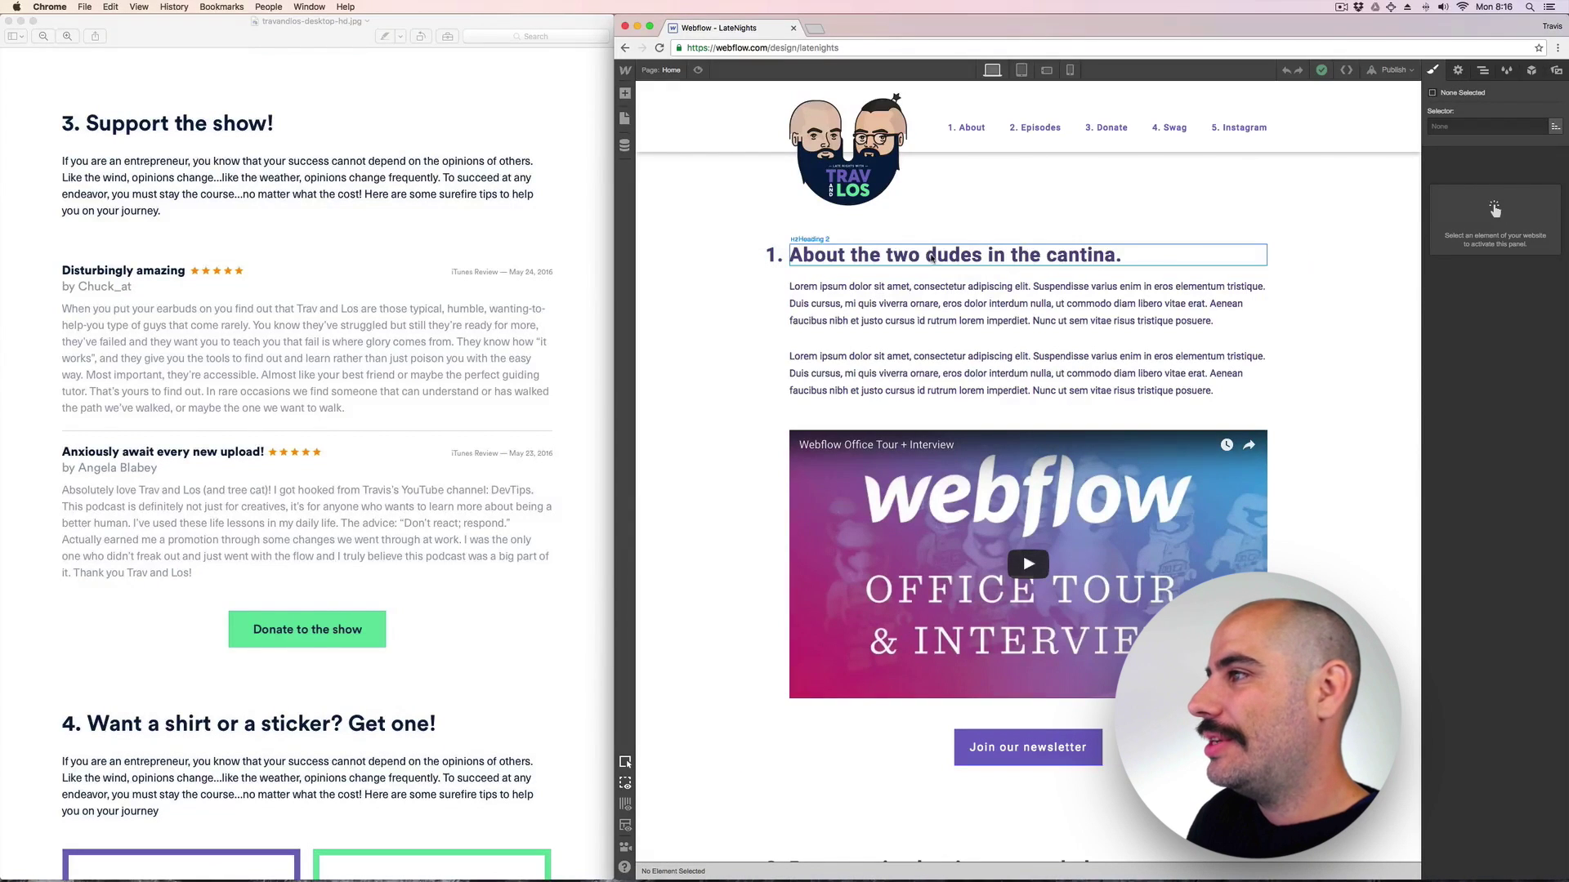
click(1482, 72)
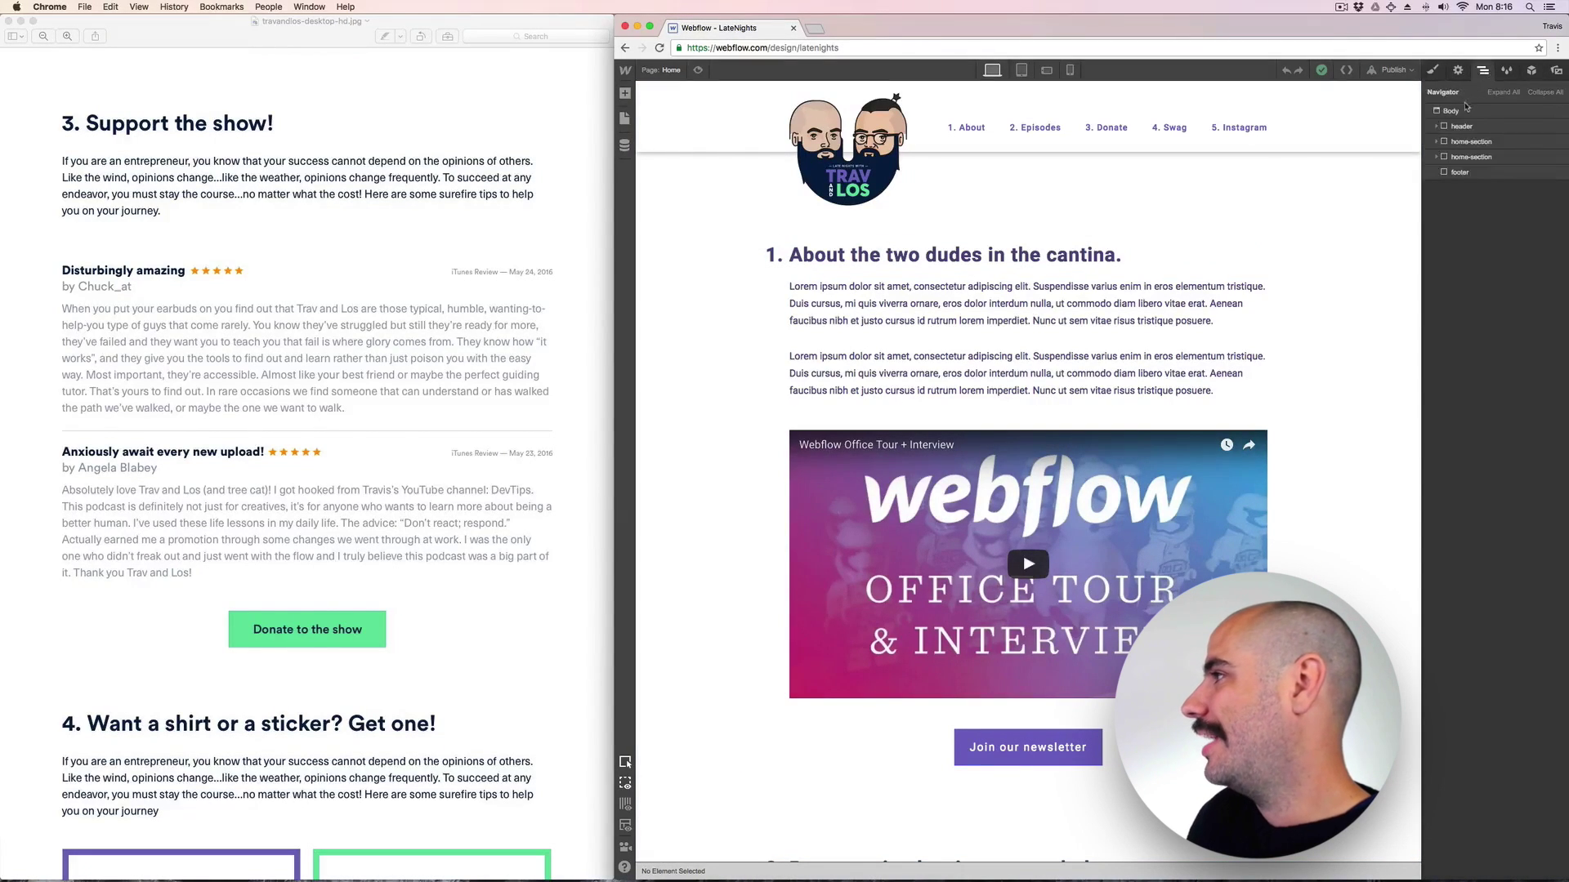
click(1471, 143)
drag(1499, 145, 1482, 169)
Delete the Office Tour video from the copied About section.
scroll(1063, 343, down, 10)
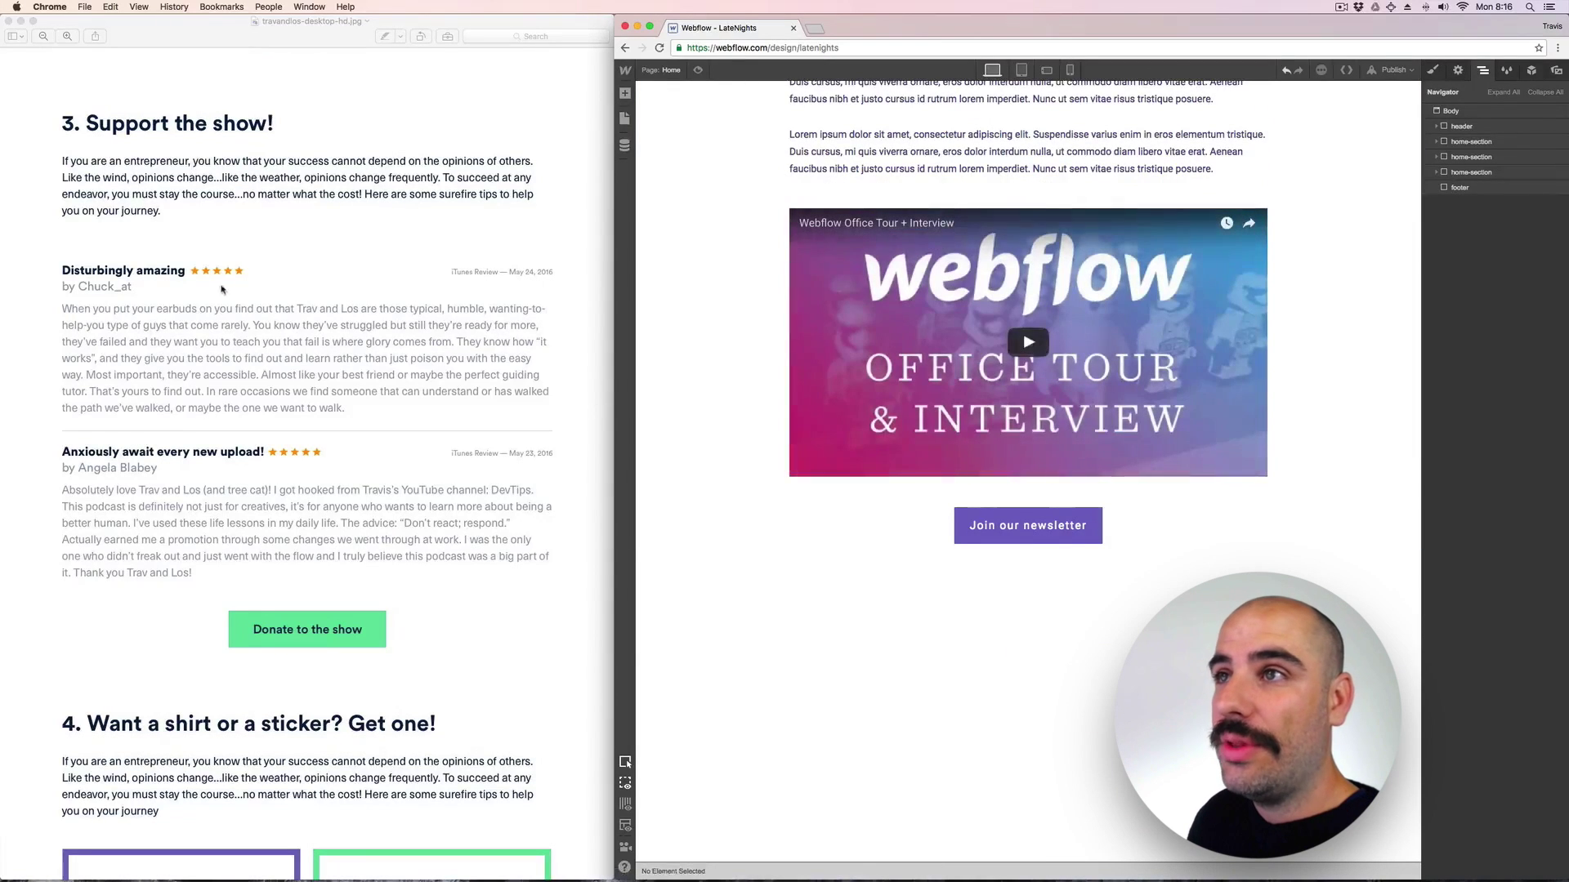
scroll(226, 278, up, 2)
scroll(864, 245, up, 3)
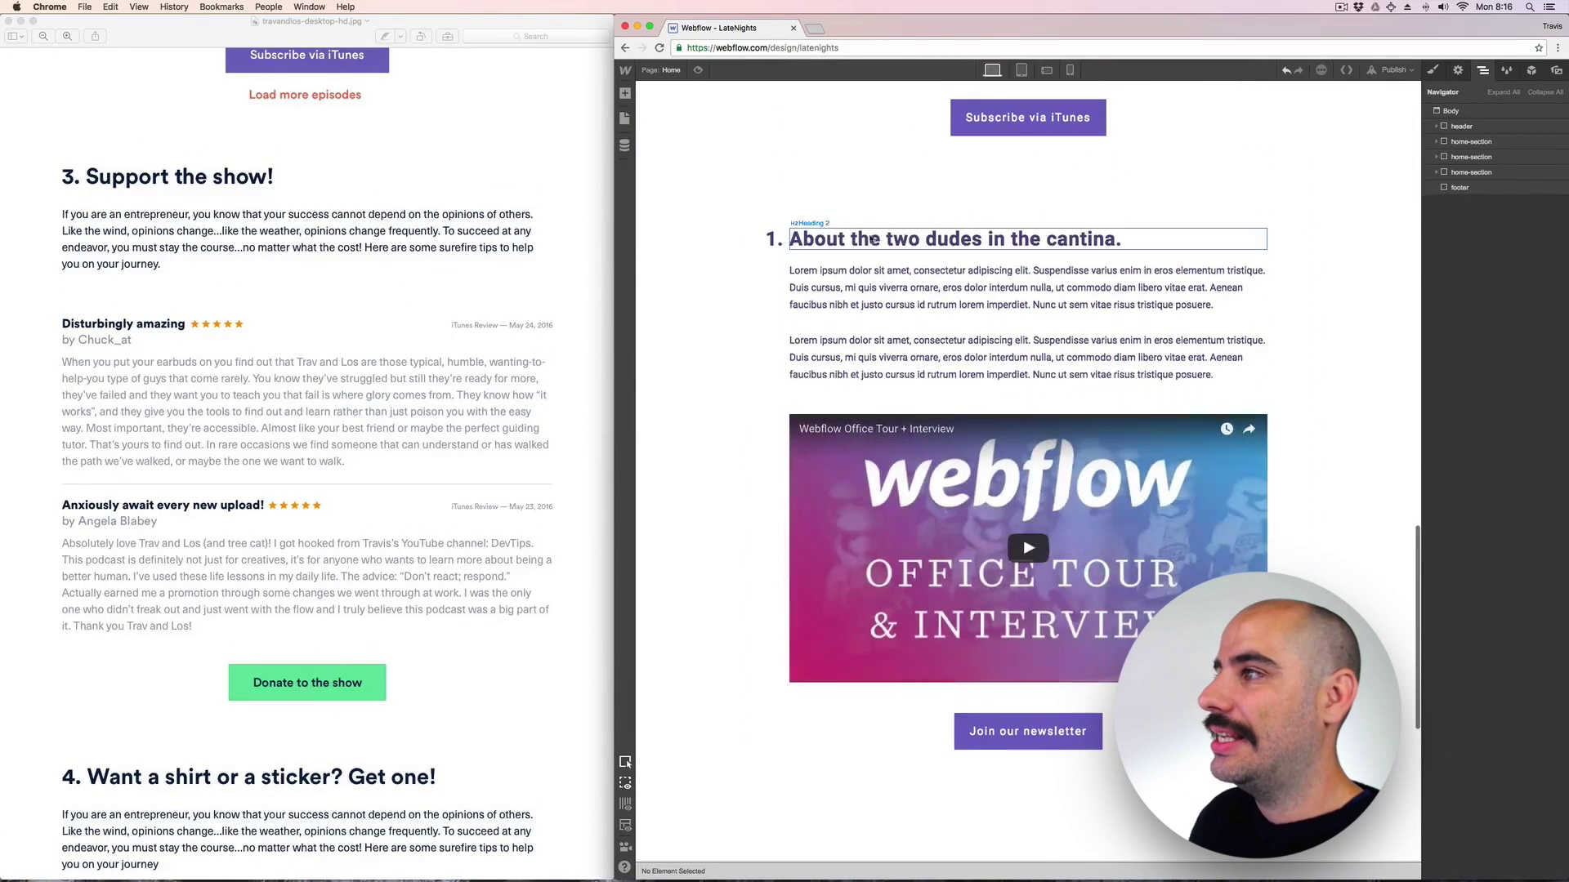
click(864, 240)
click(860, 306)
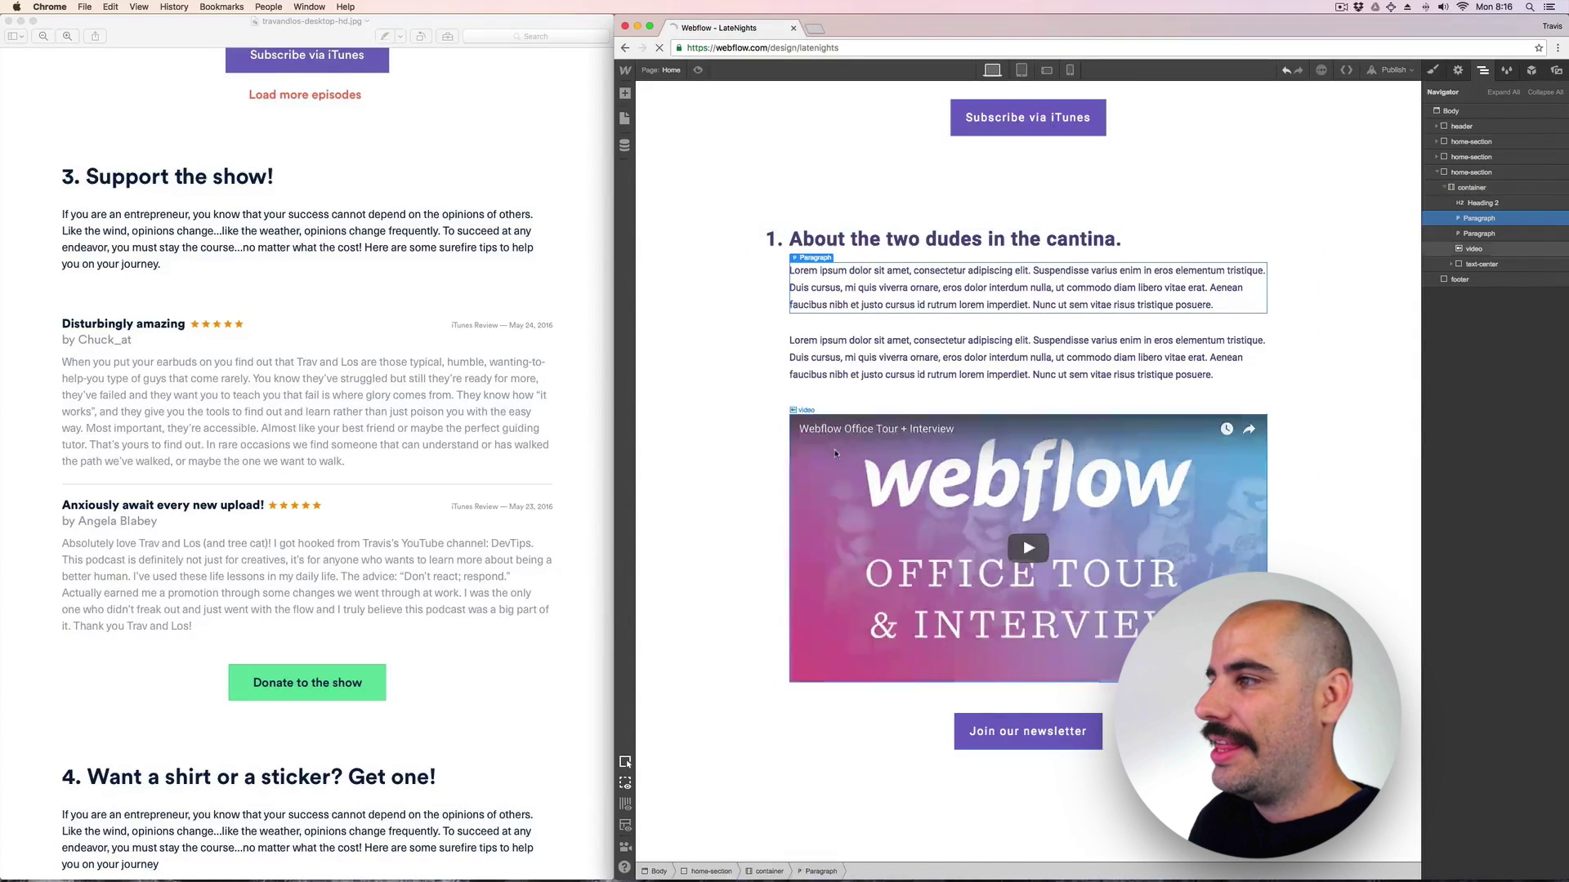
click(845, 454)
key(Delete)
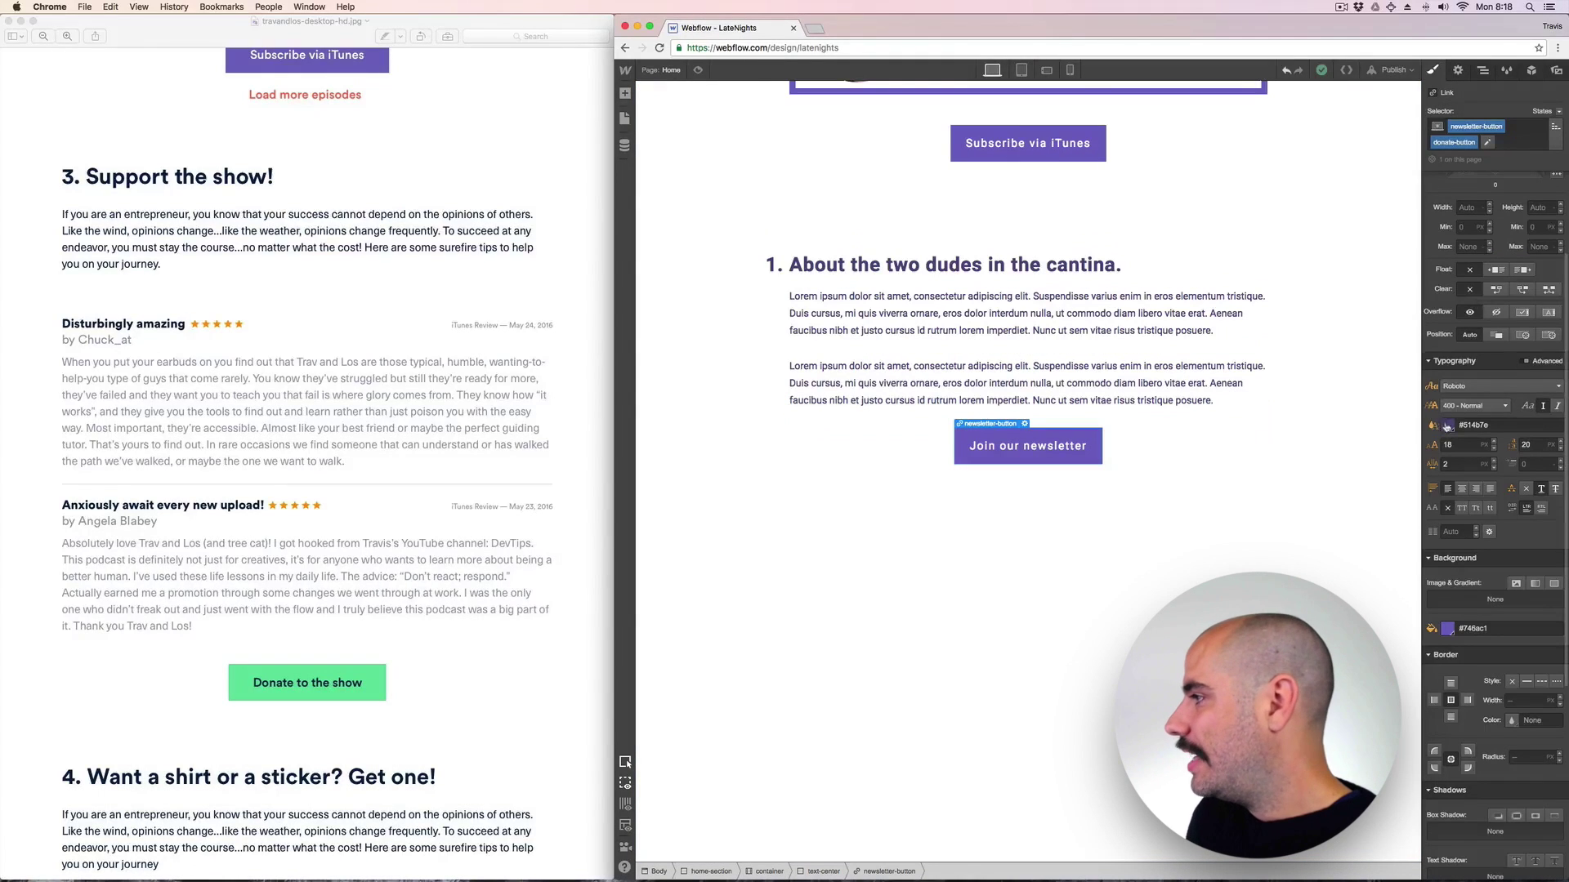
Change the copied section's newsletter button background from purple to green #74c16a.
click(1447, 630)
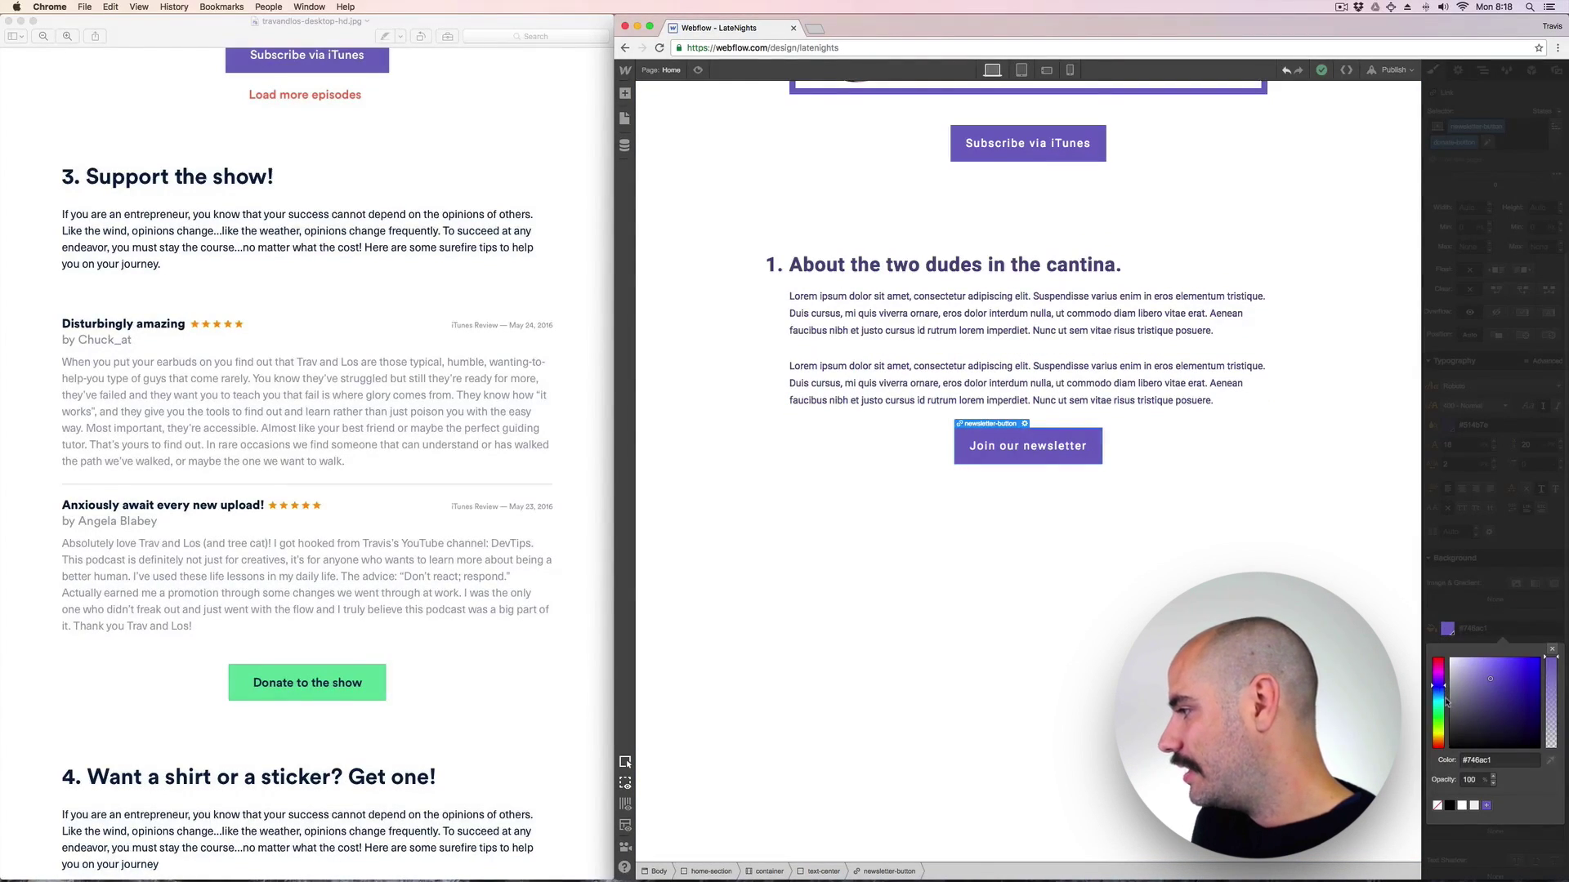
drag(1444, 692, 1444, 703)
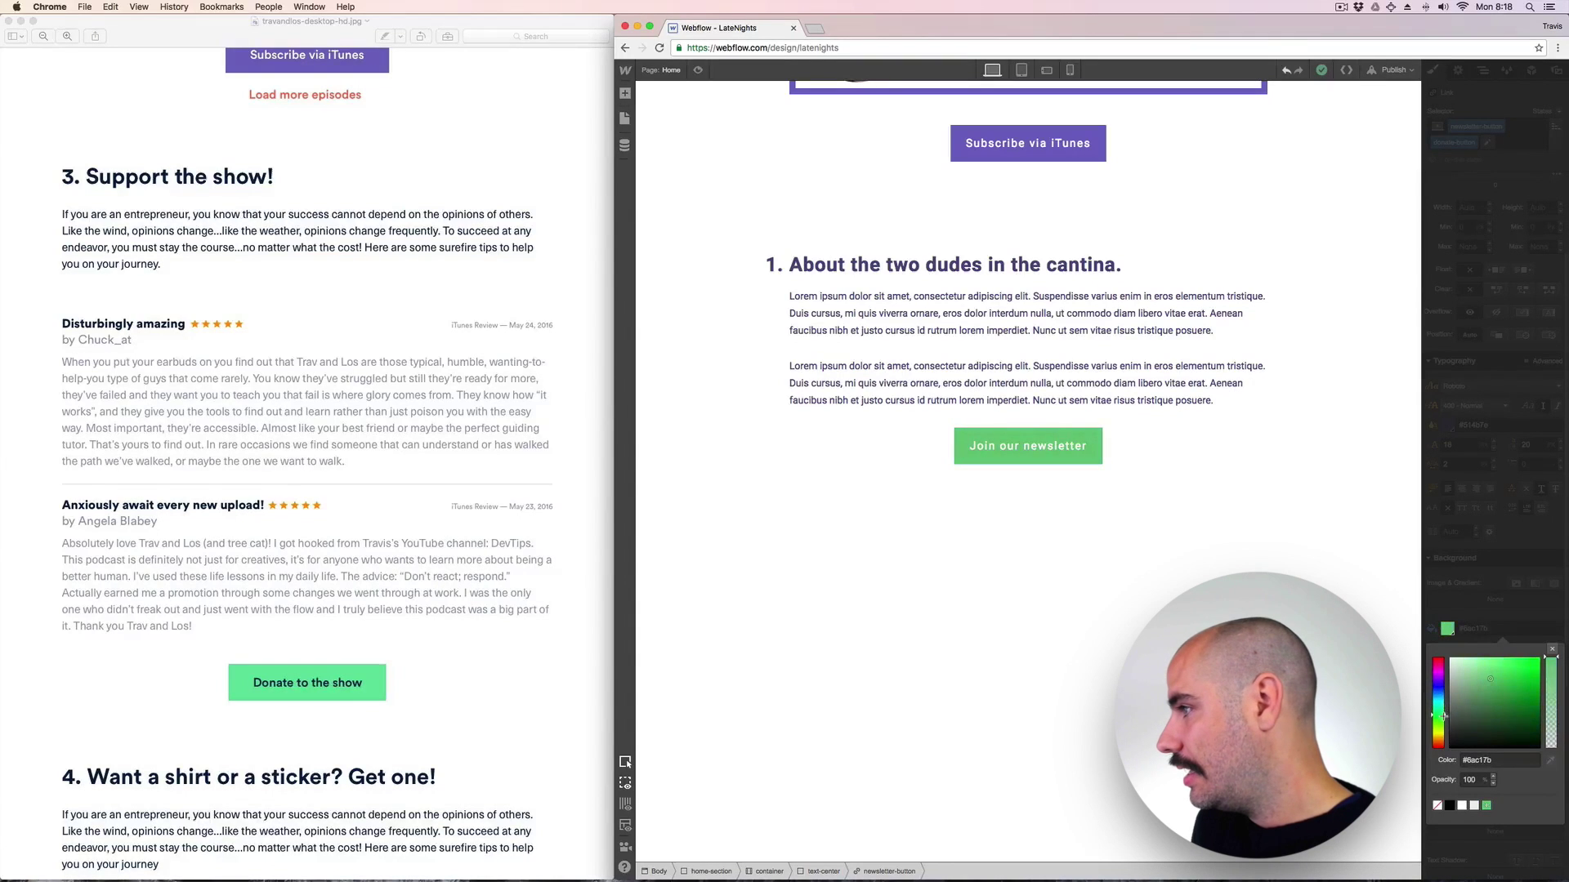
drag(1443, 722, 1443, 720)
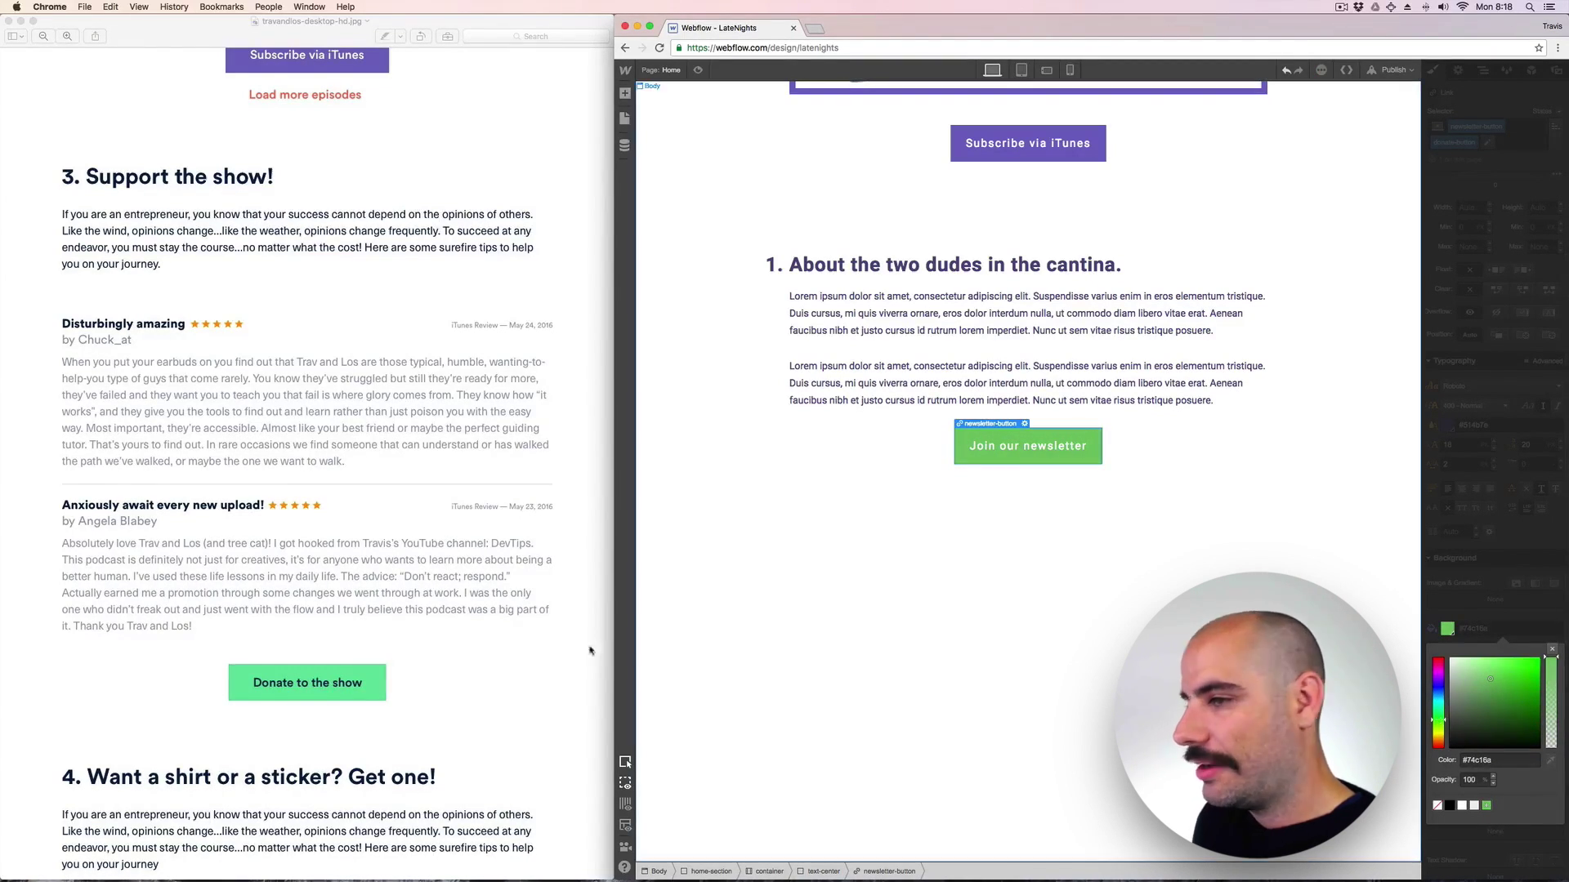
click(455, 703)
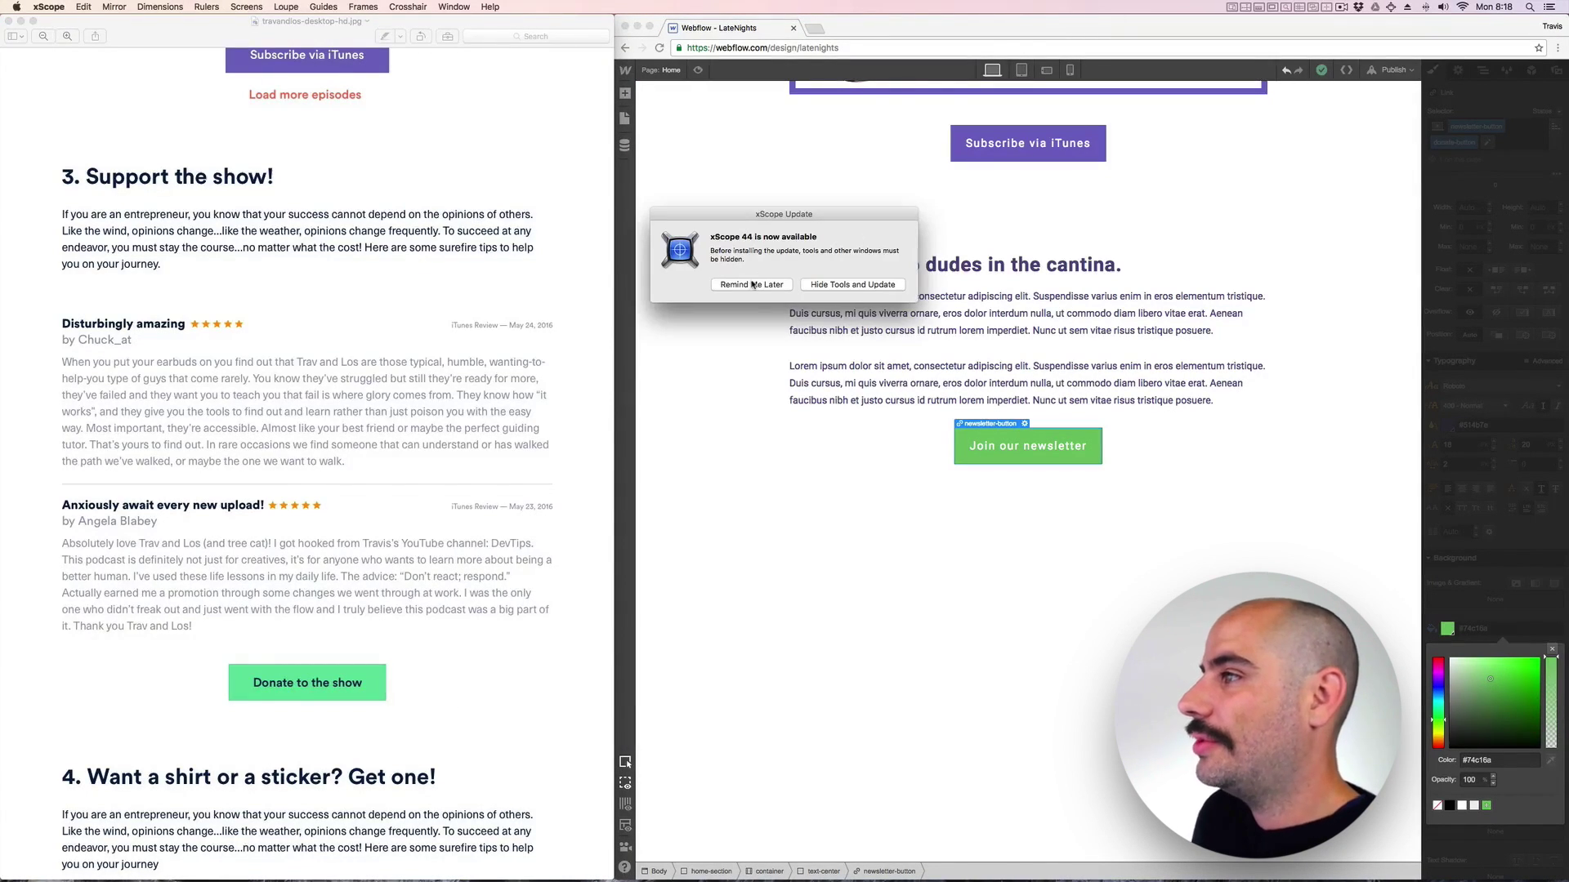
Sample the mockup's Donate button green #67dfa3 with xScope and apply it to the newsletter button.
click(752, 284)
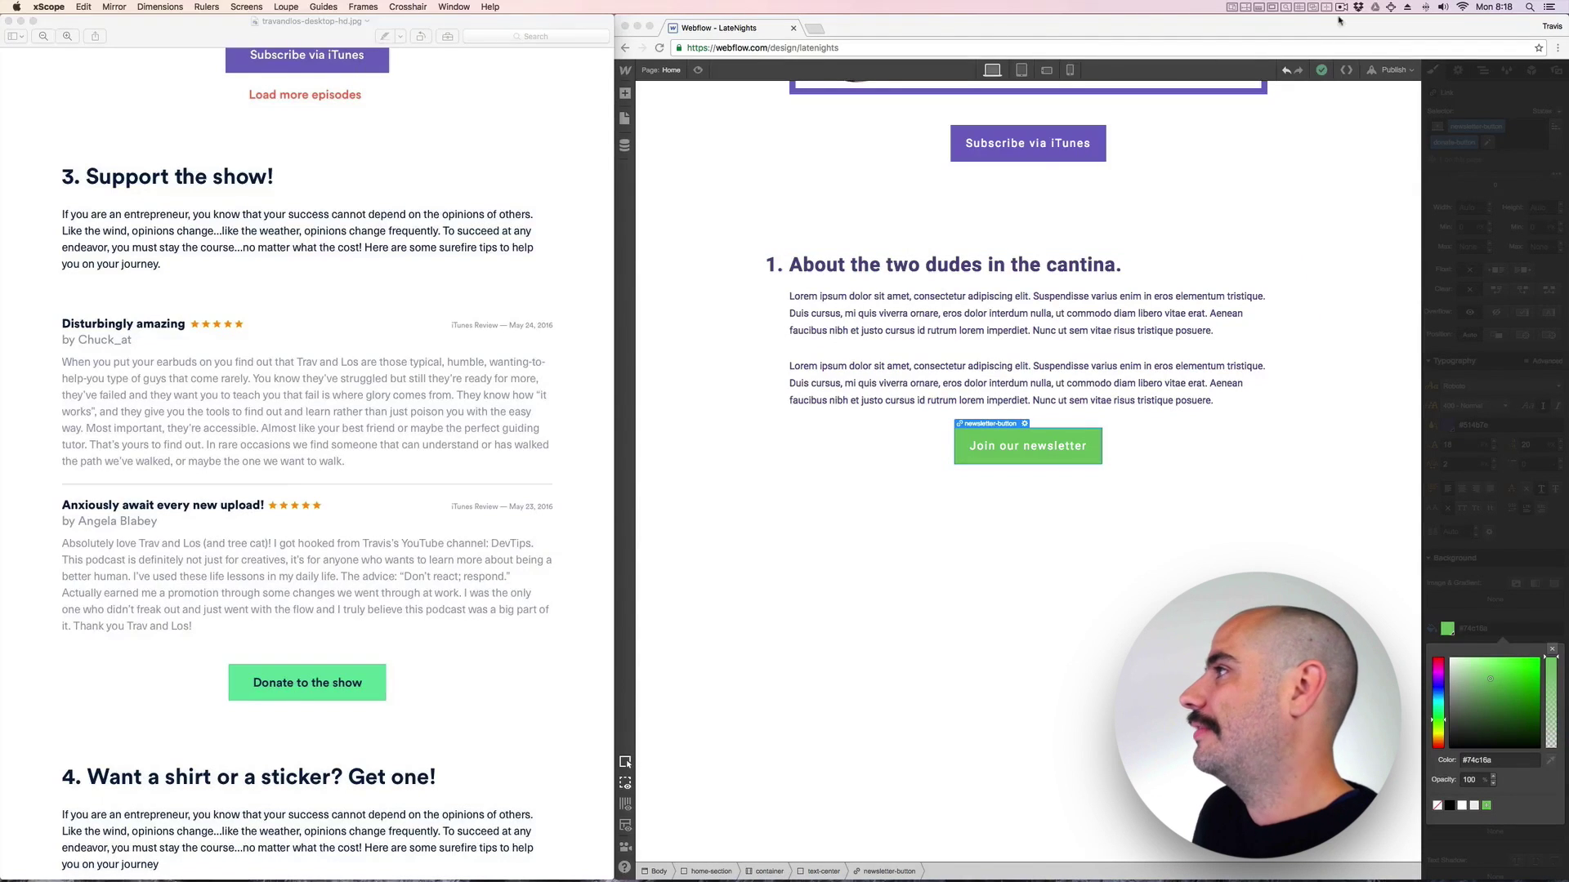
click(1284, 8)
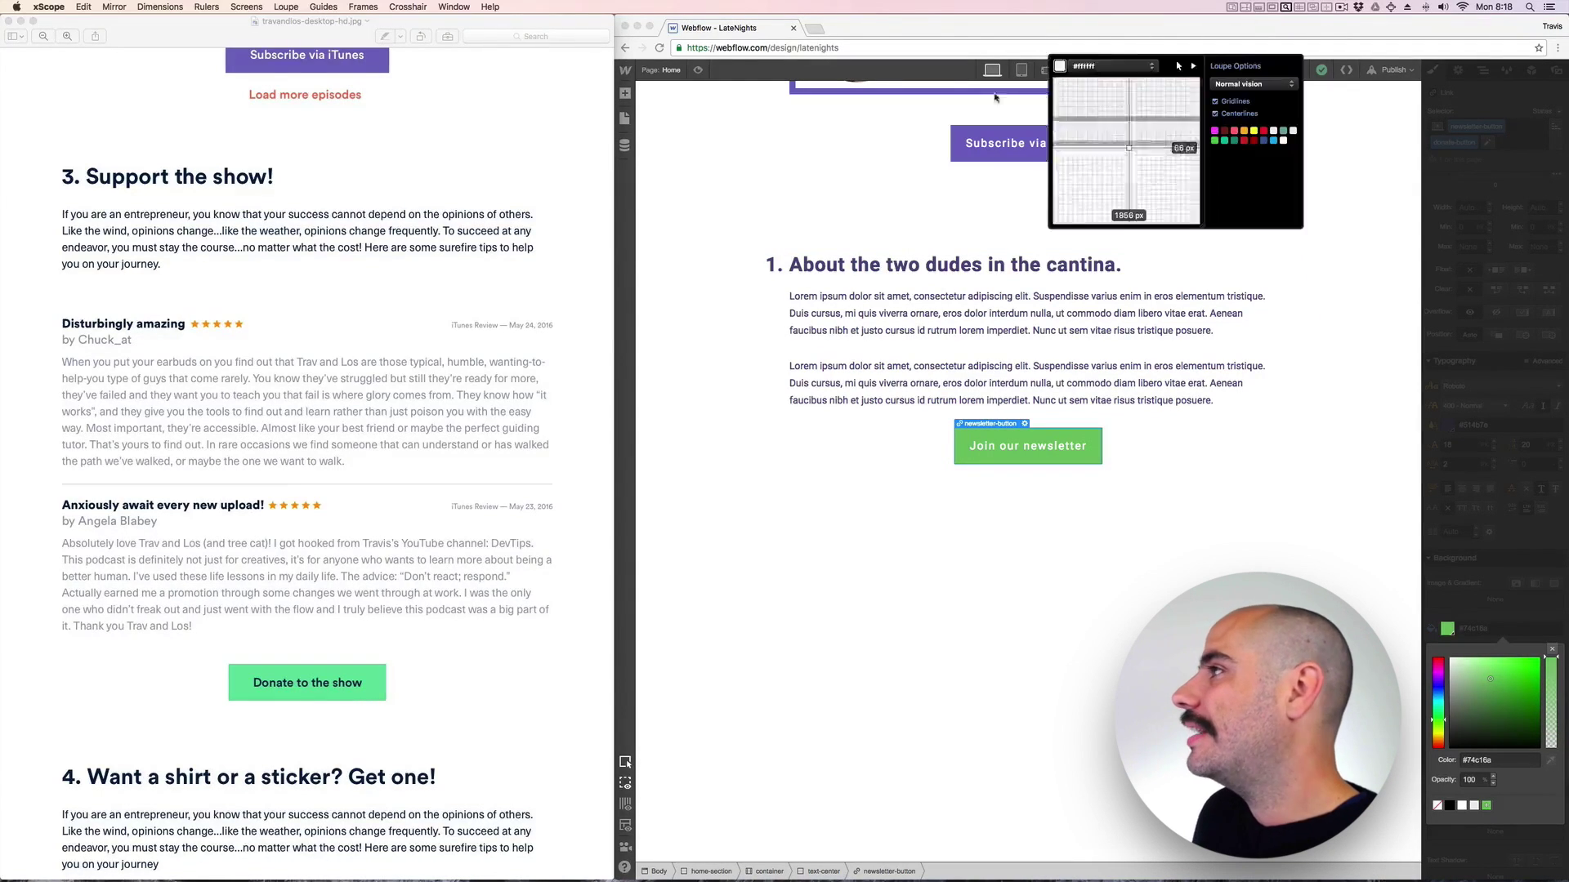
click(366, 677)
click(1487, 760)
text(#67dfa3)
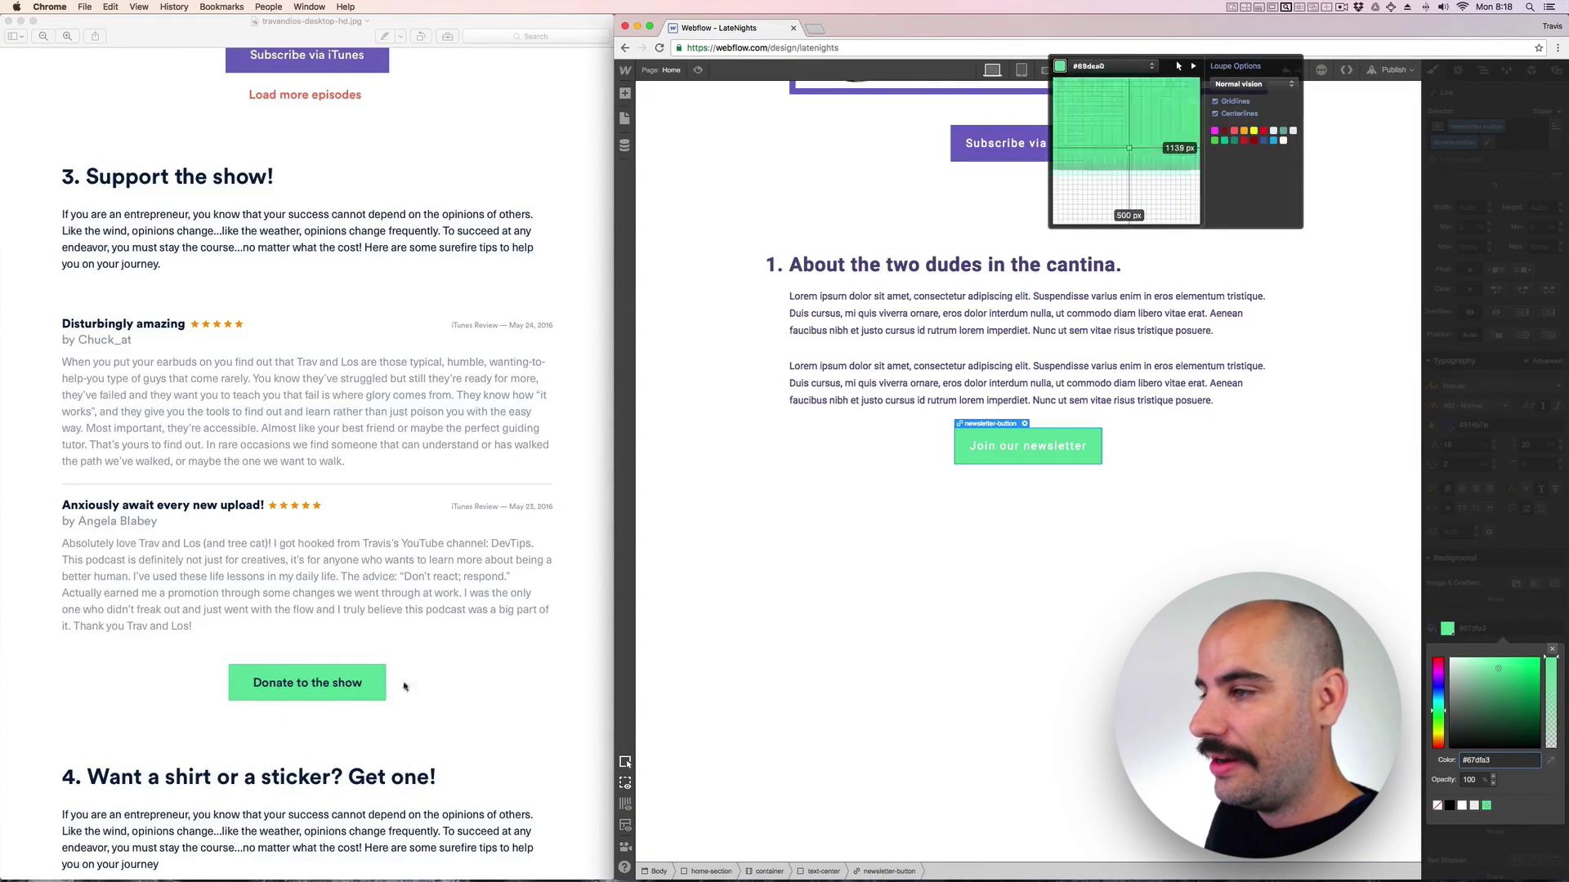
Save the Subscribe via iTunes button's dark purple text colour #514b7e as a swatch named 'purple'.
click(1035, 264)
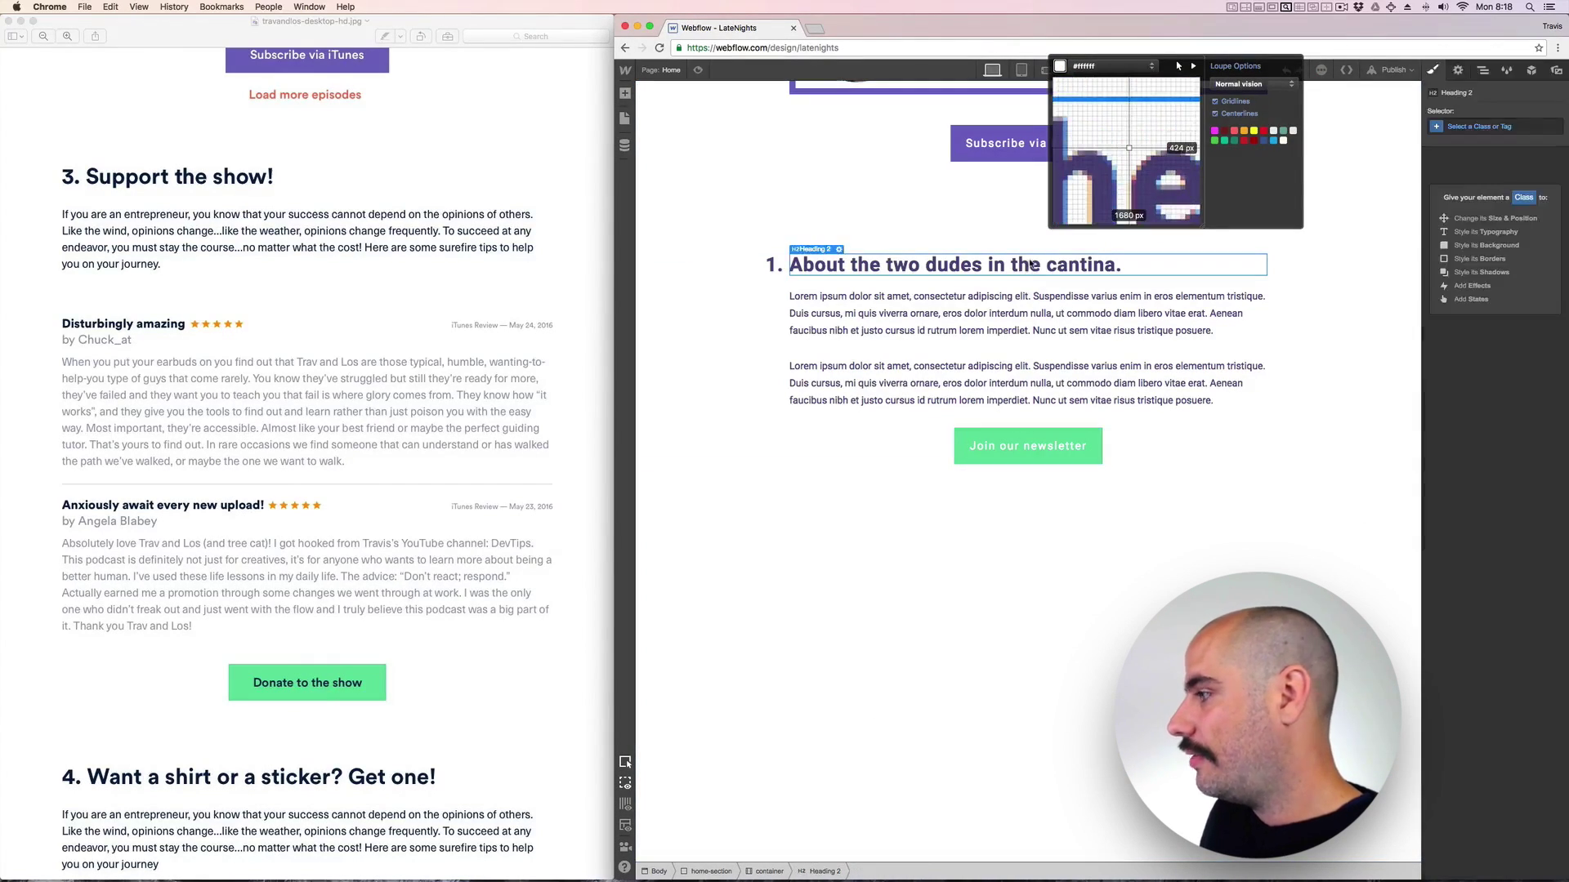
click(970, 153)
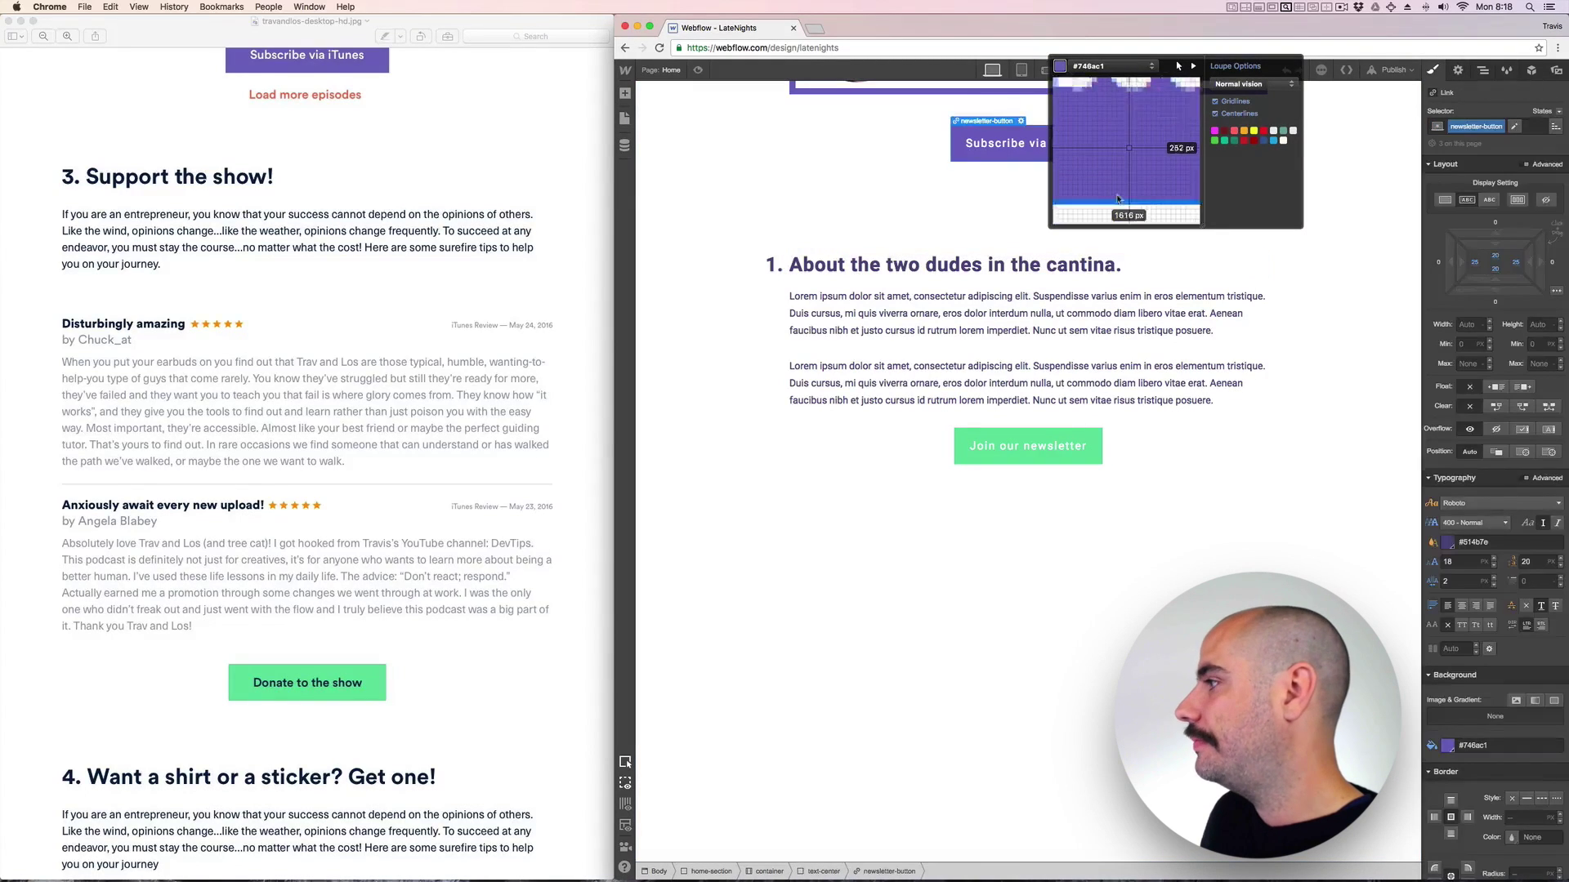
click(1449, 544)
click(1486, 719)
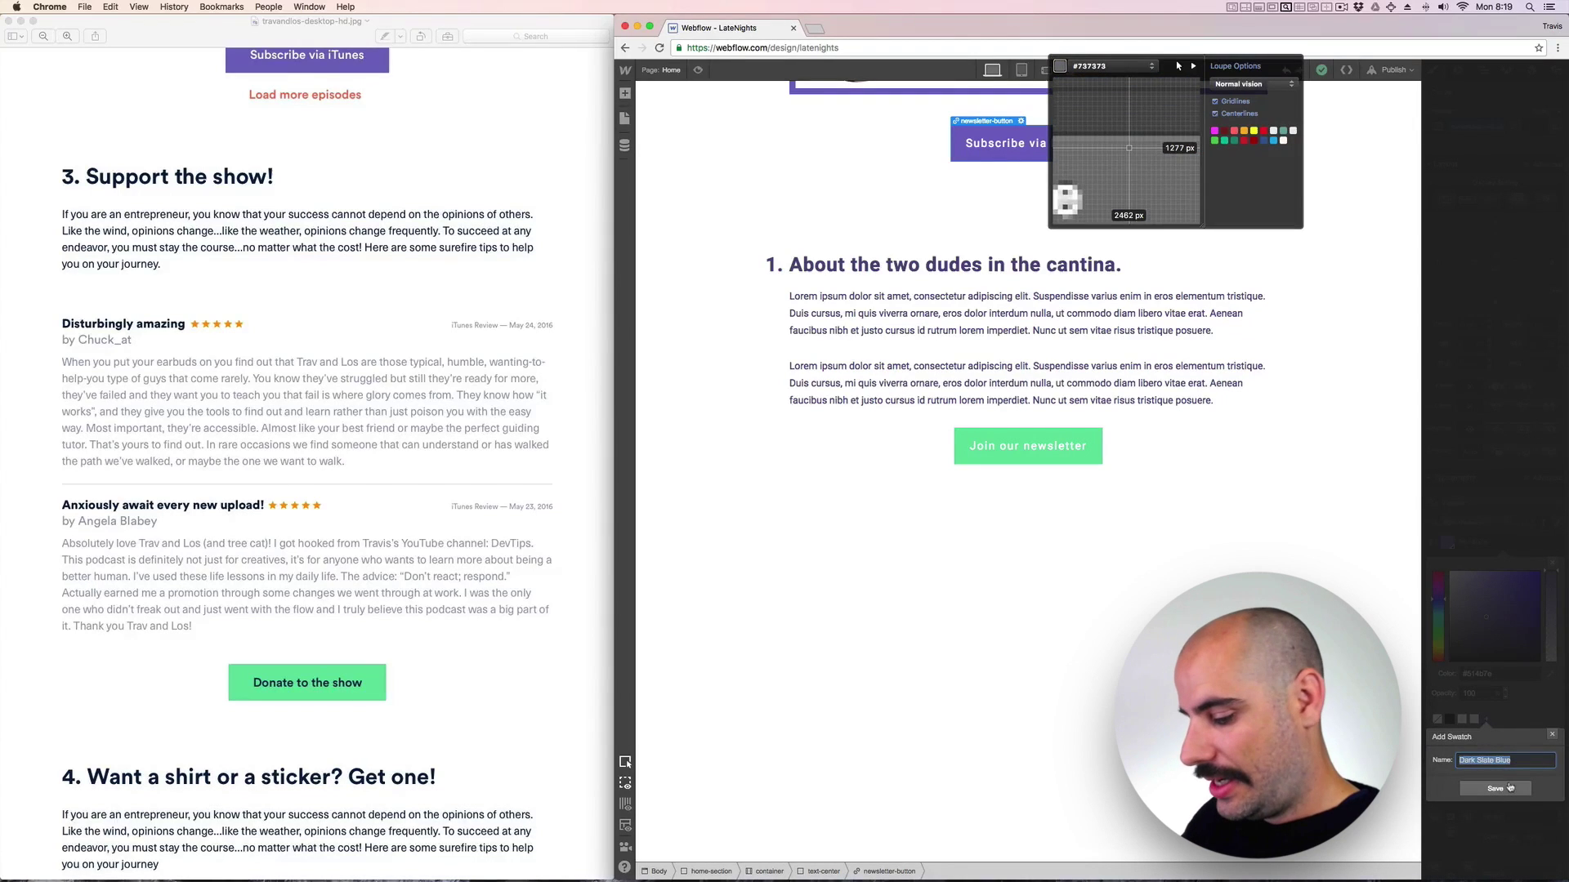
text(pur)
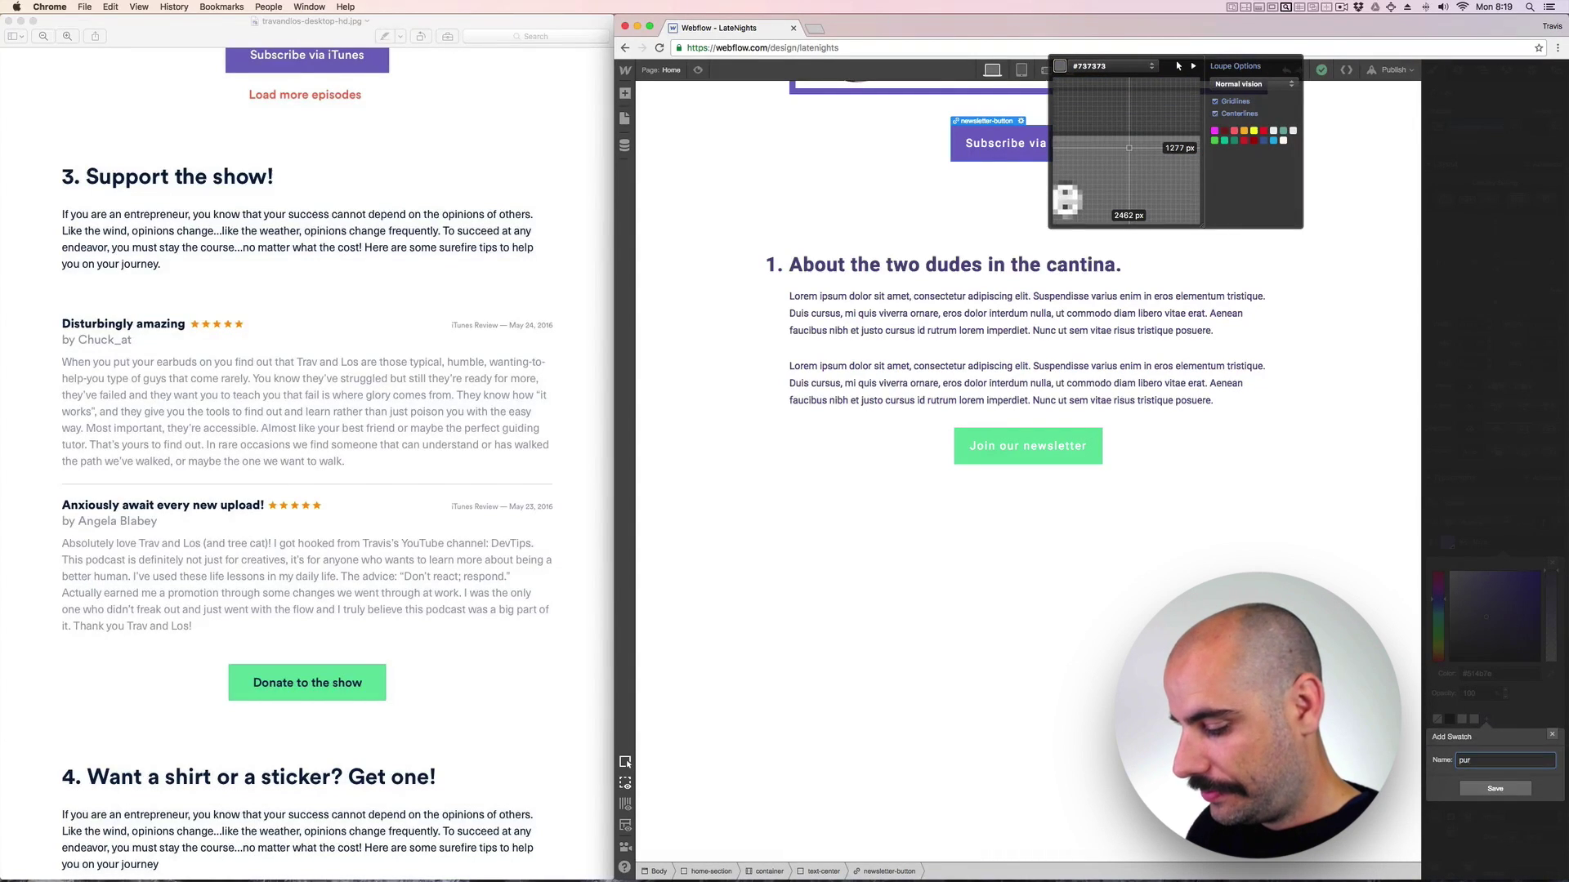
text(ple)
key(Return)
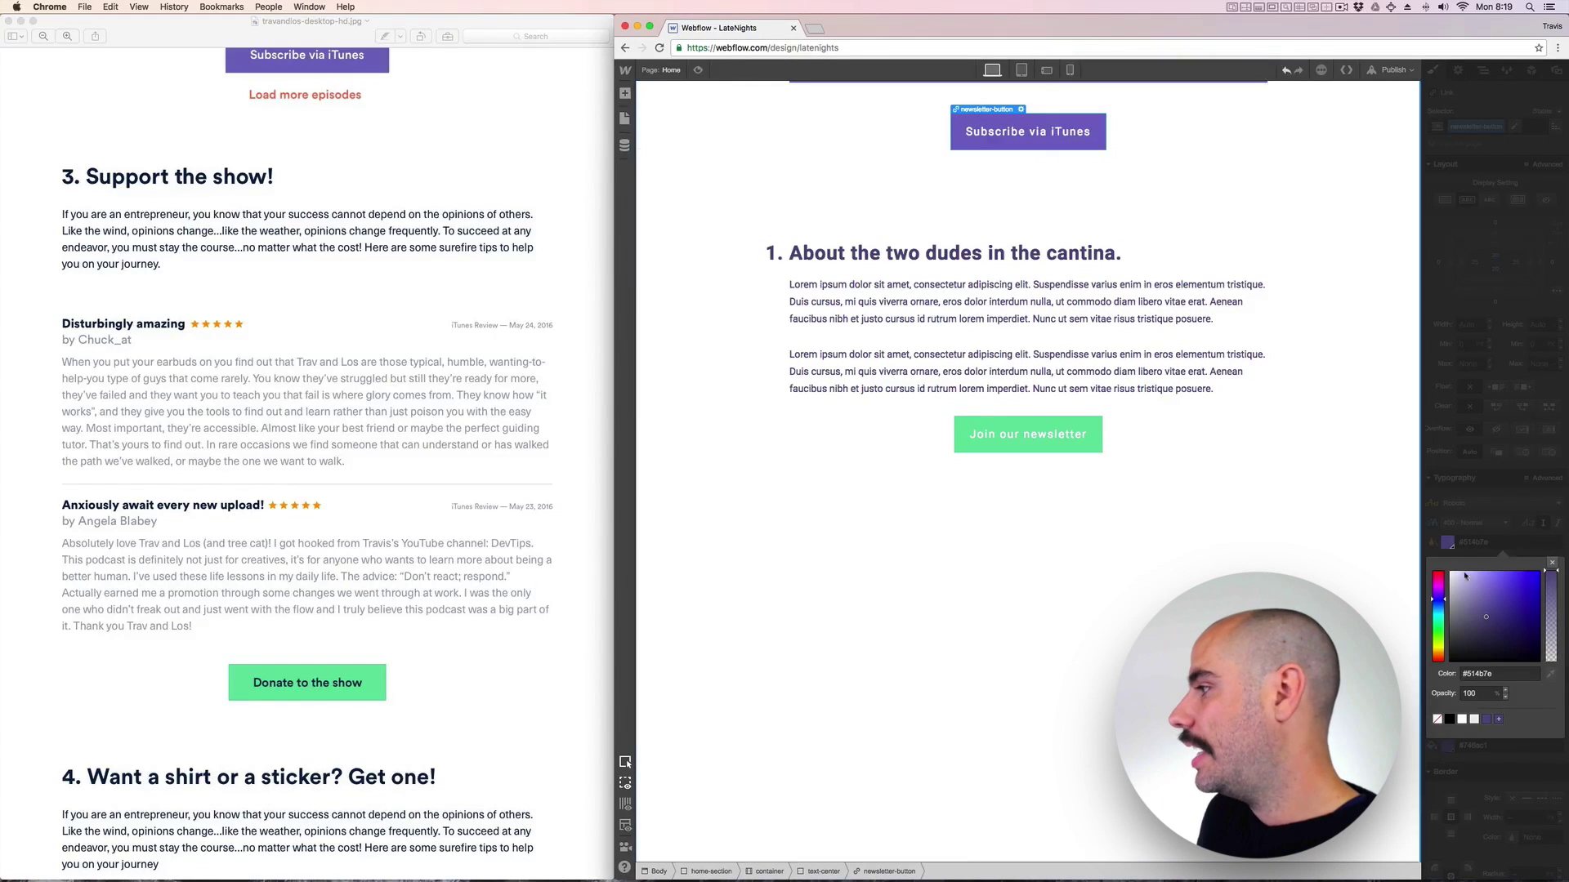
Delete the copied section's second paragraph and start a new CMS collection named Reviews.
click(916, 372)
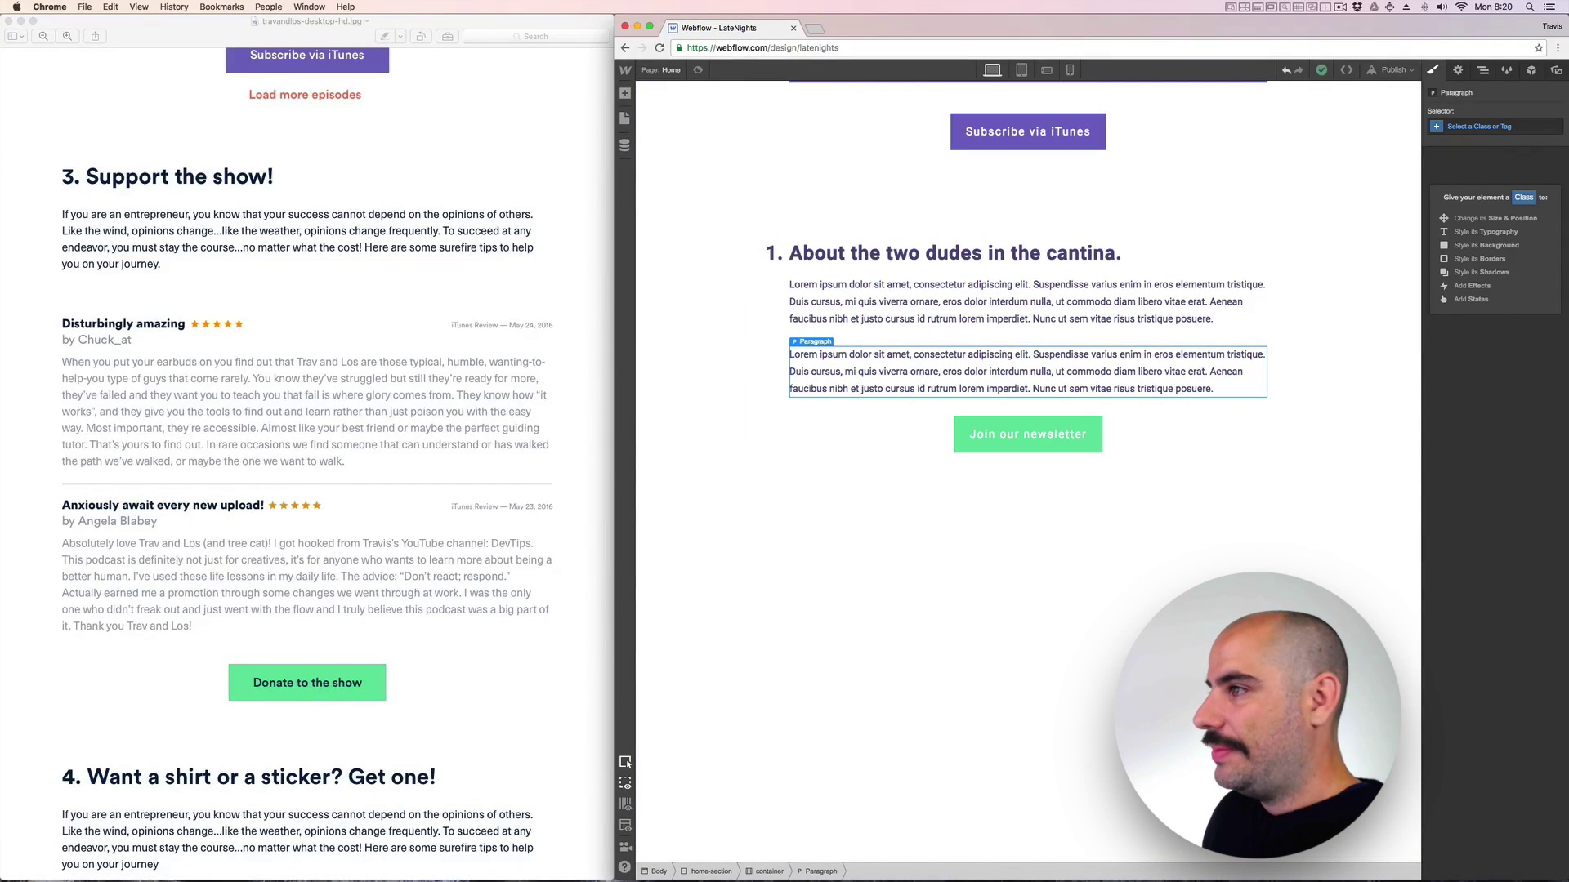
key(Delete)
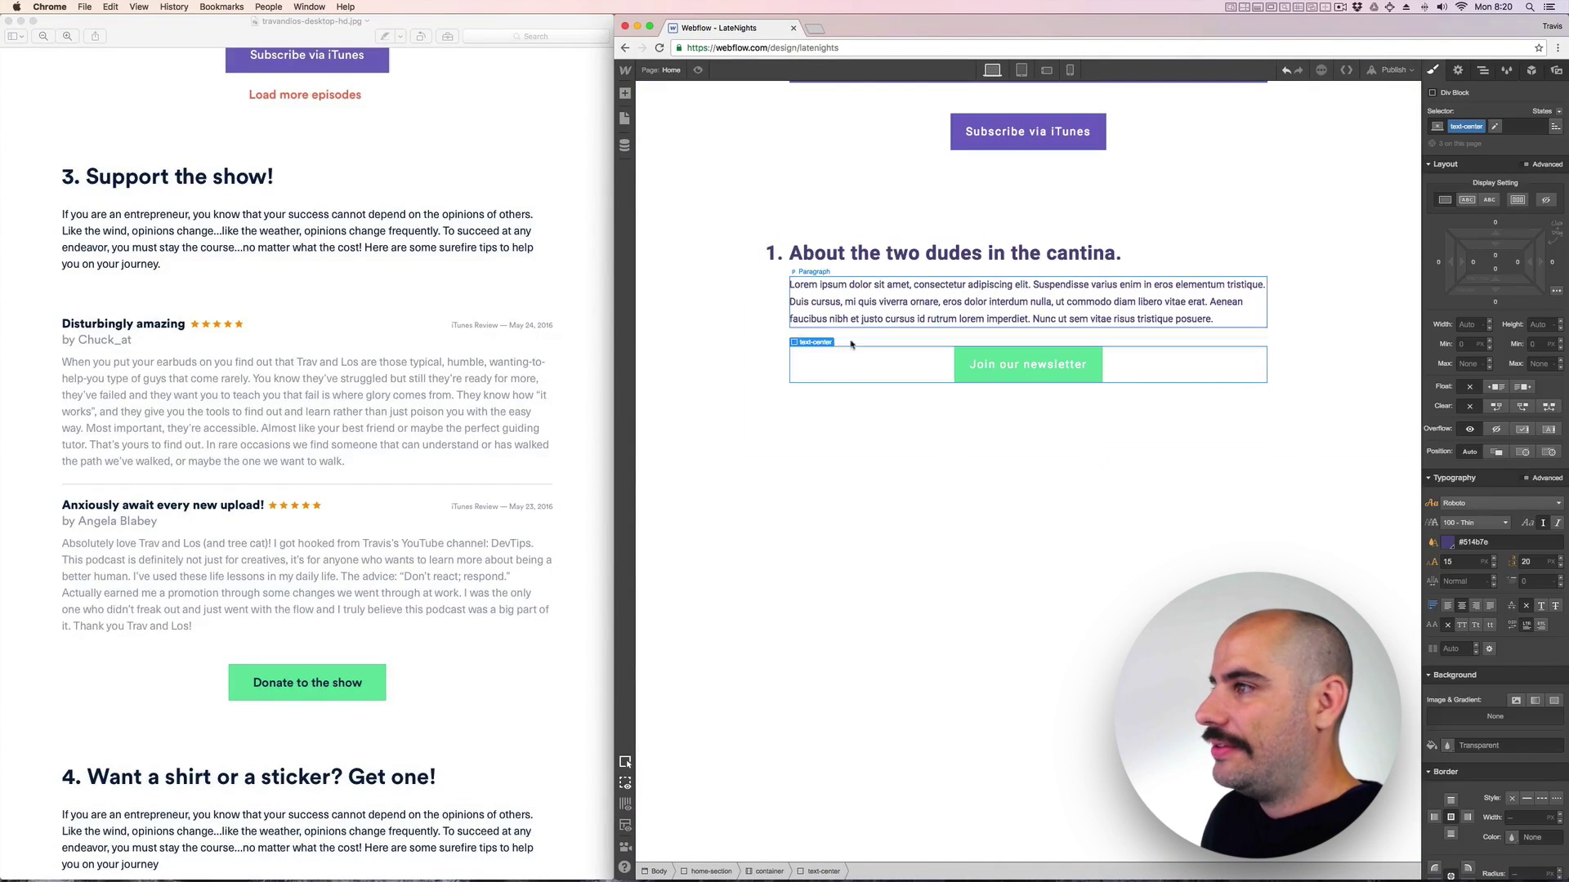
click(626, 147)
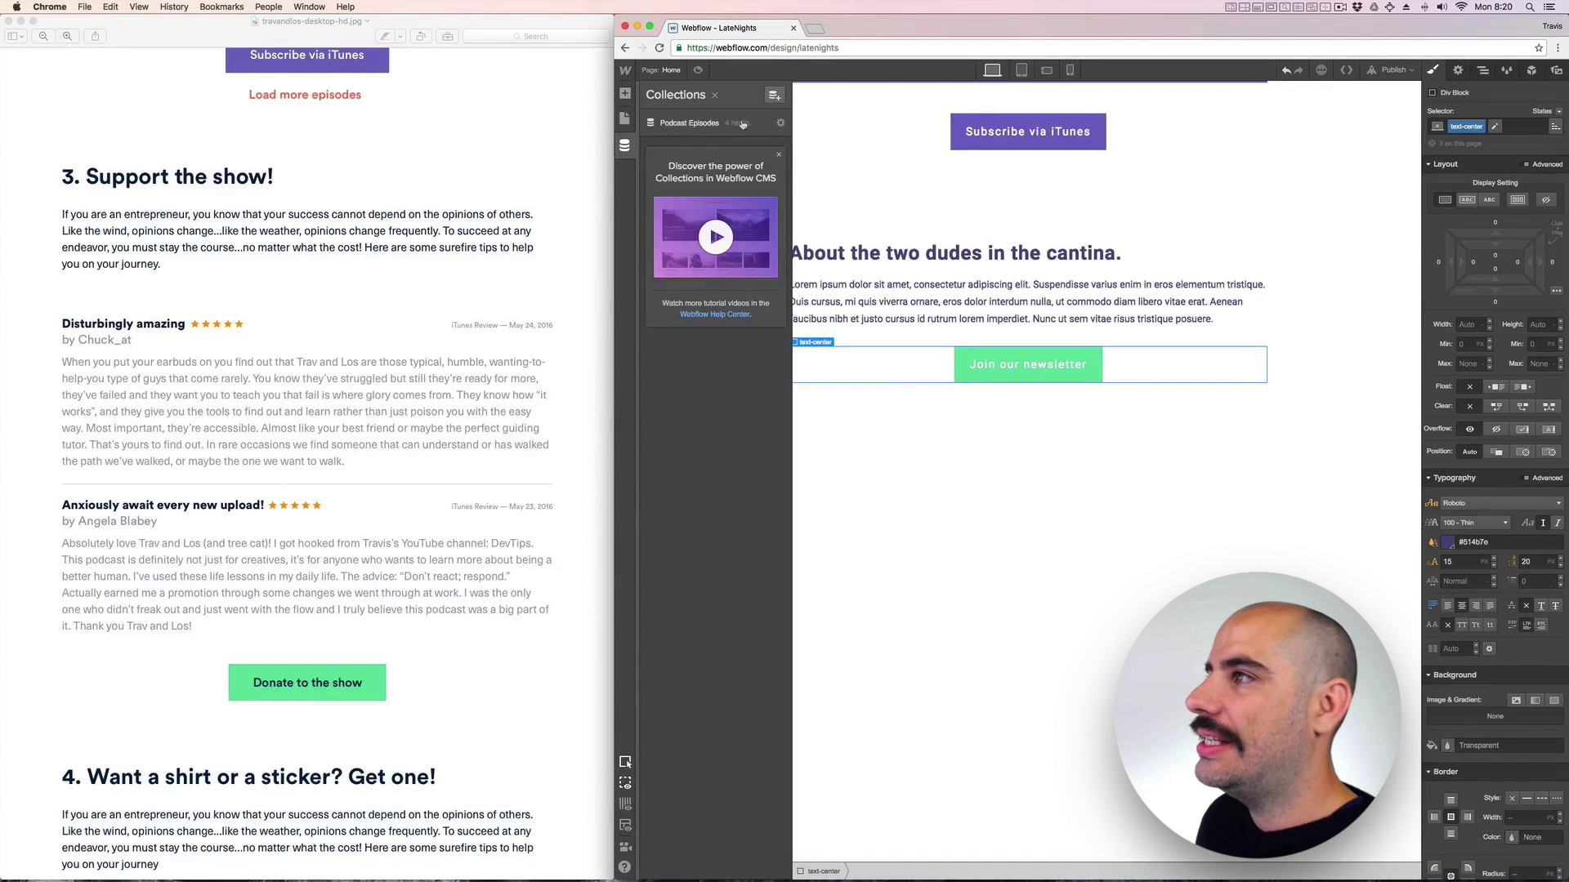
click(773, 96)
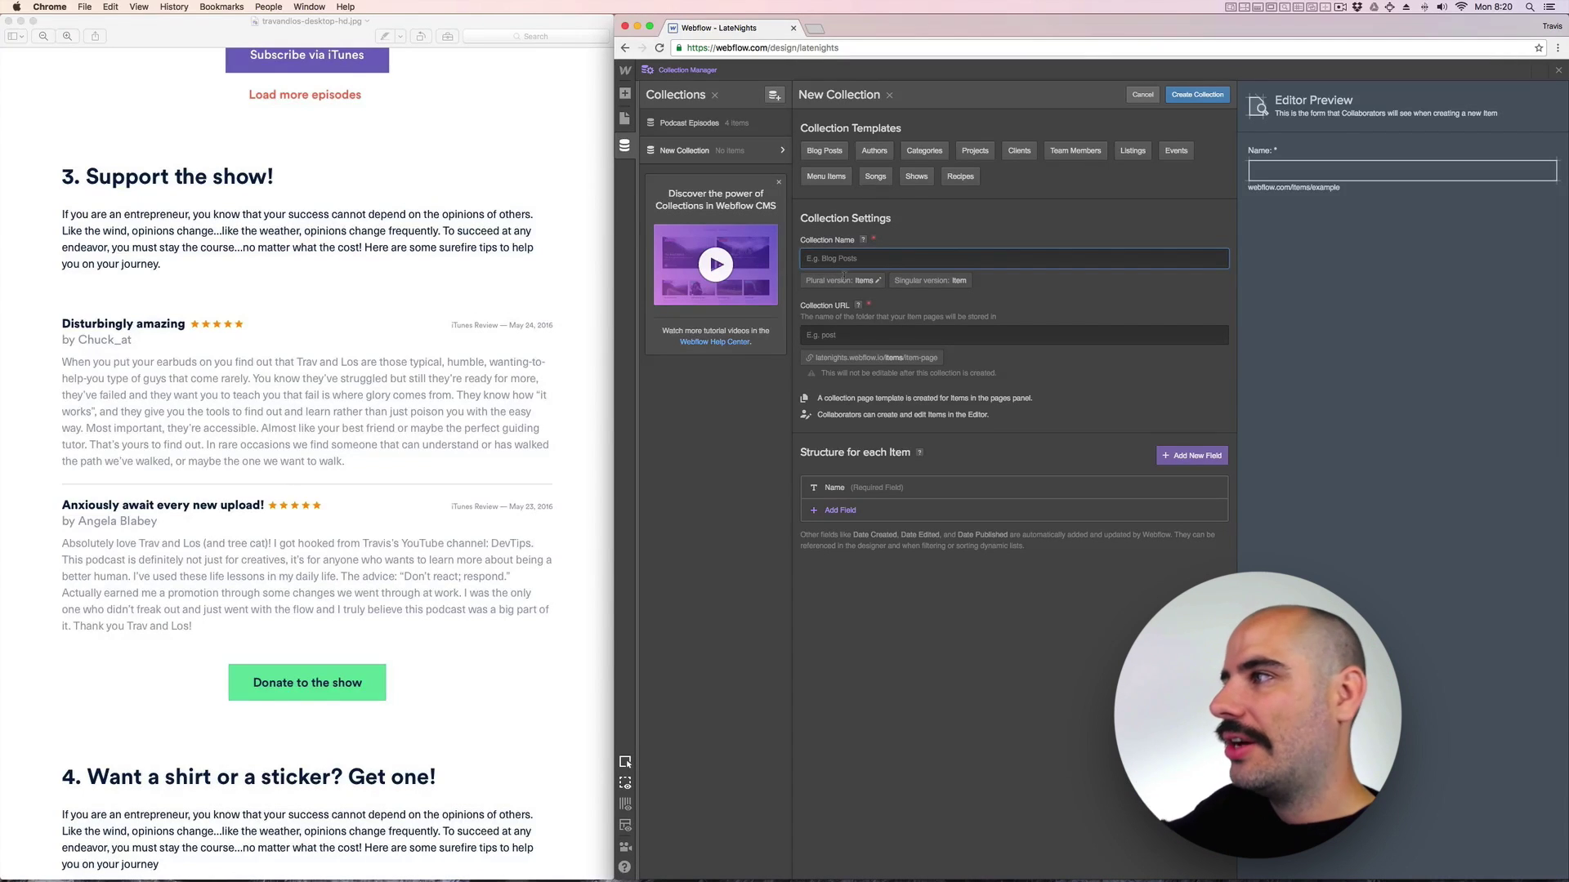
text(Reviews)
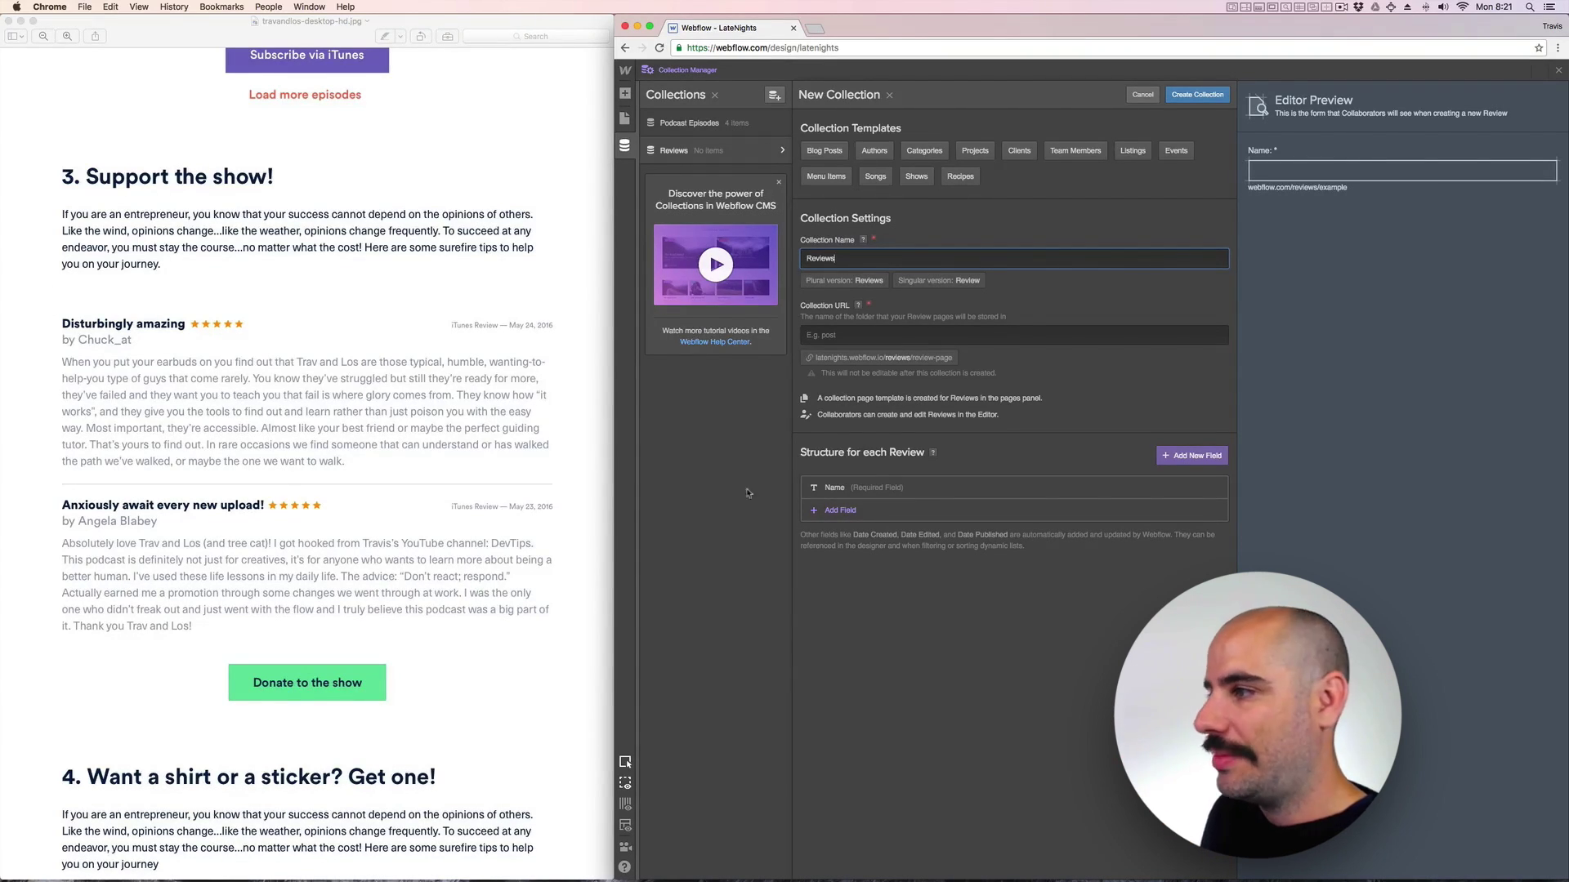
Add a plain text field named Author to the Reviews collection.
click(841, 511)
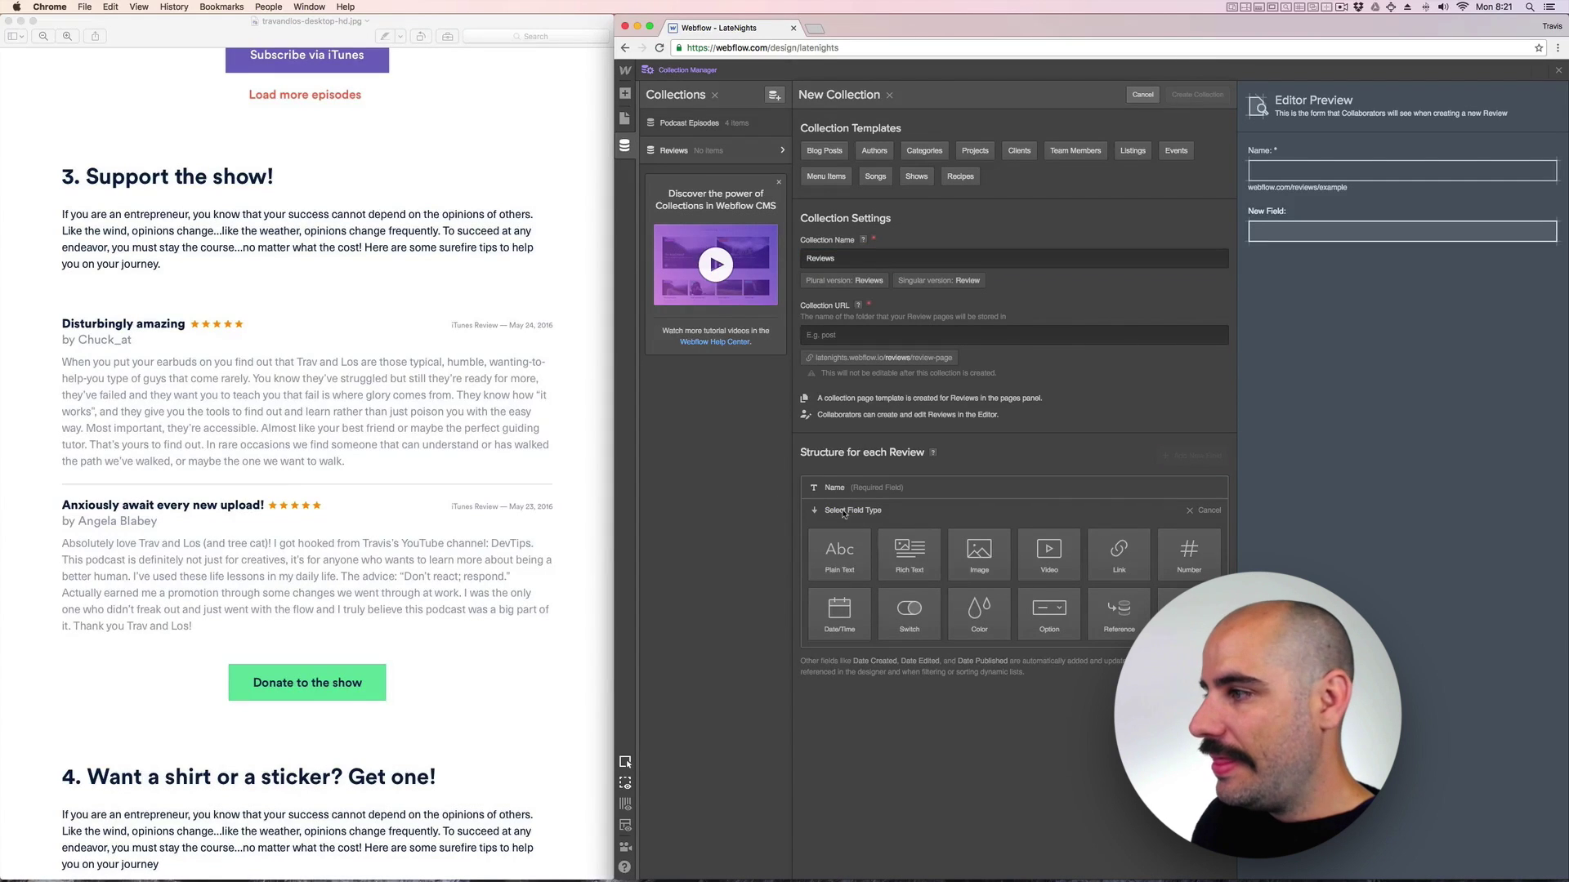
click(839, 552)
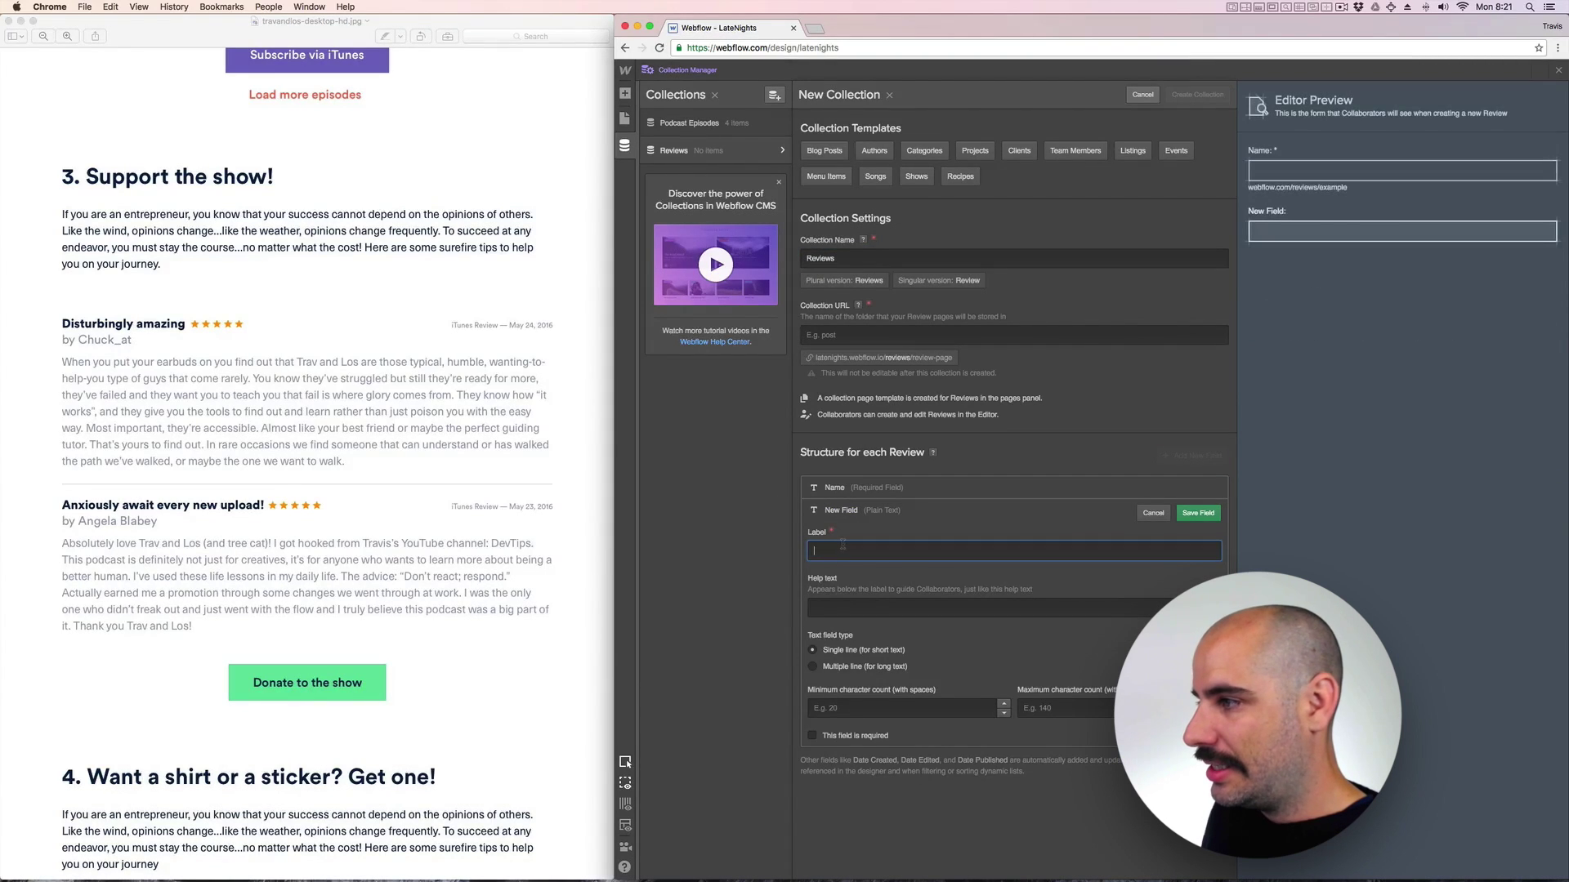
click(1169, 513)
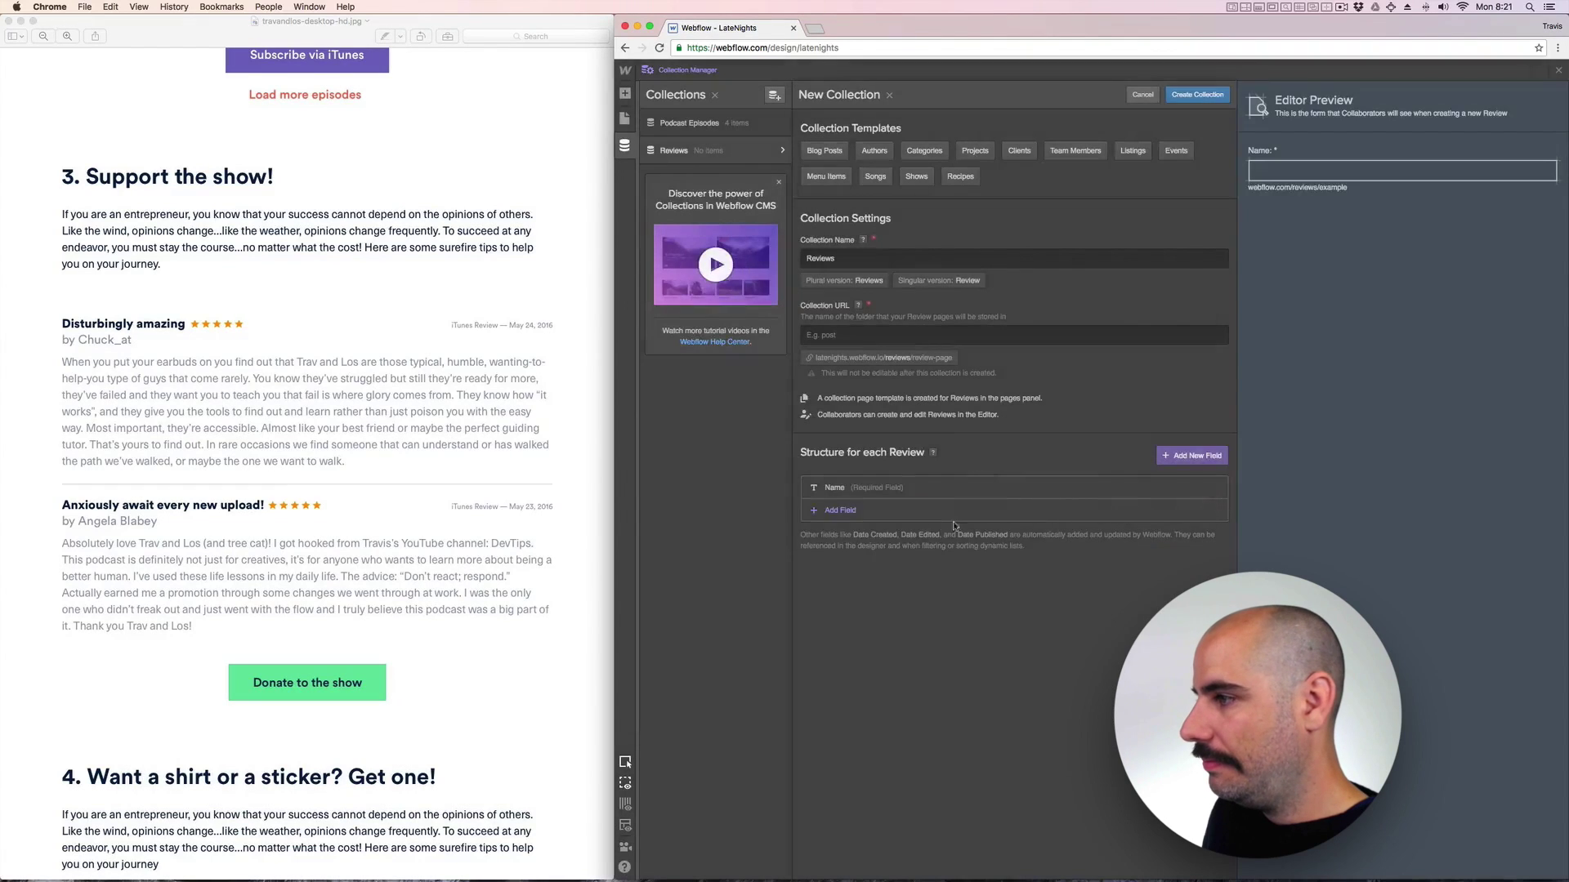
click(1168, 507)
click(844, 511)
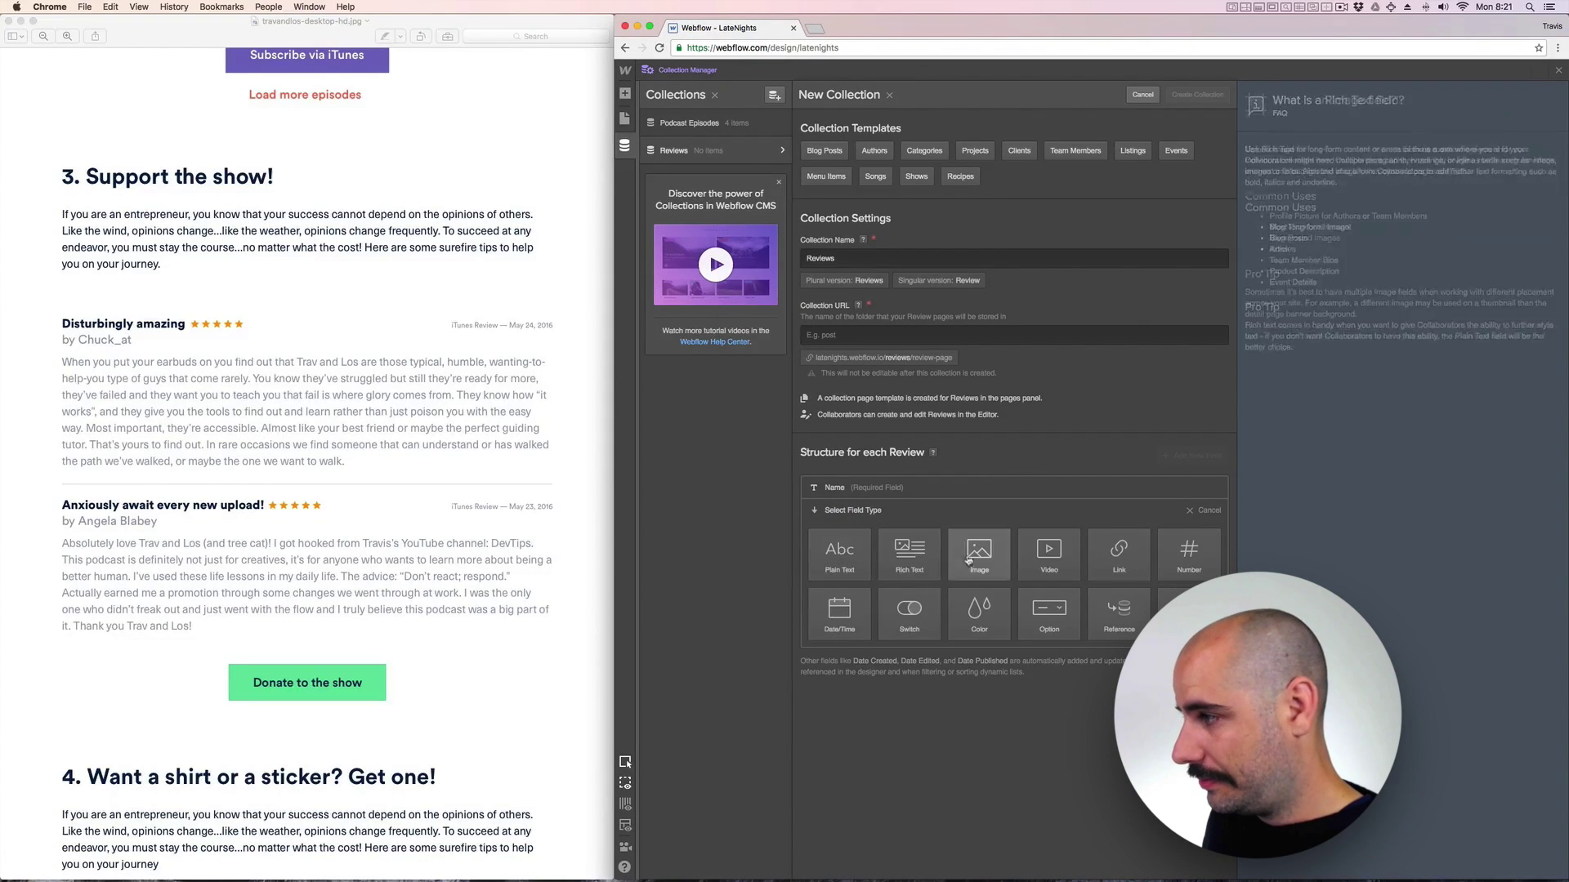
click(853, 549)
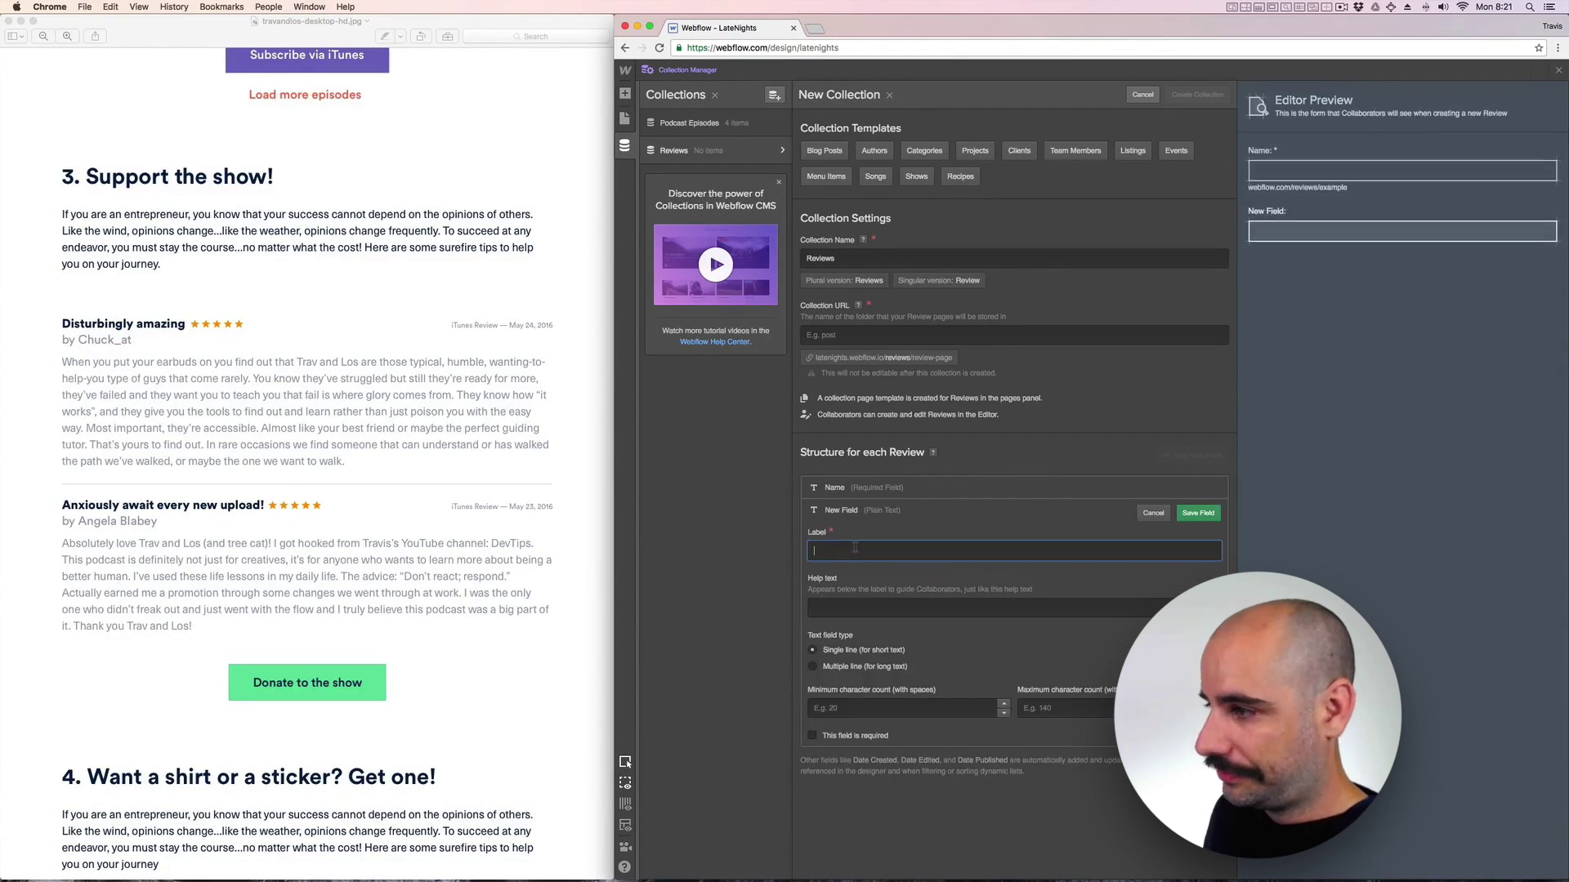
text(Author)
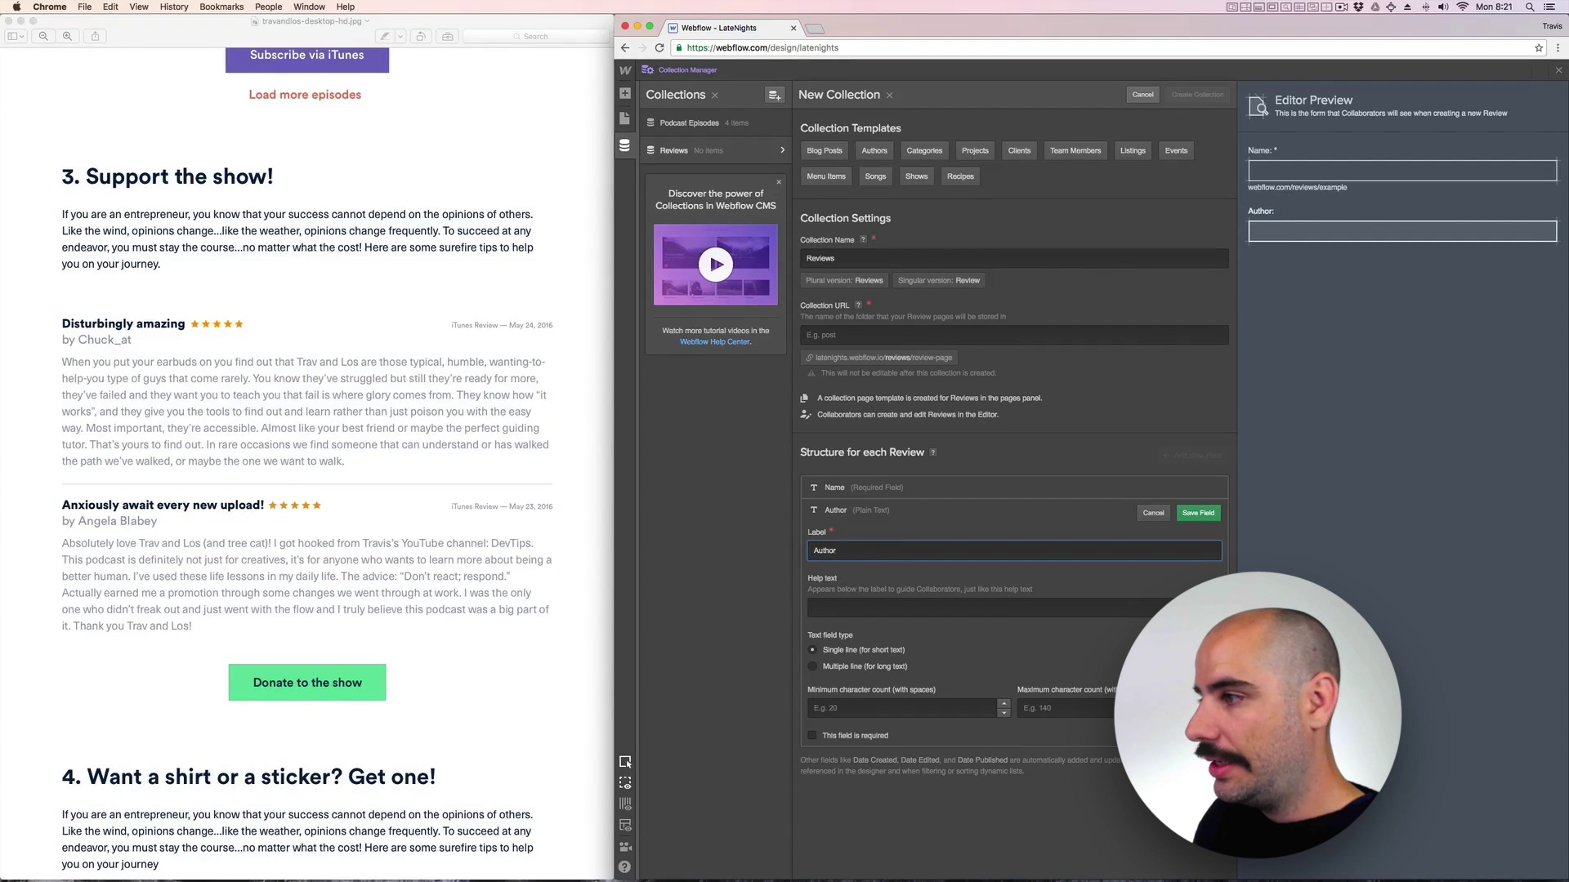
key(Return)
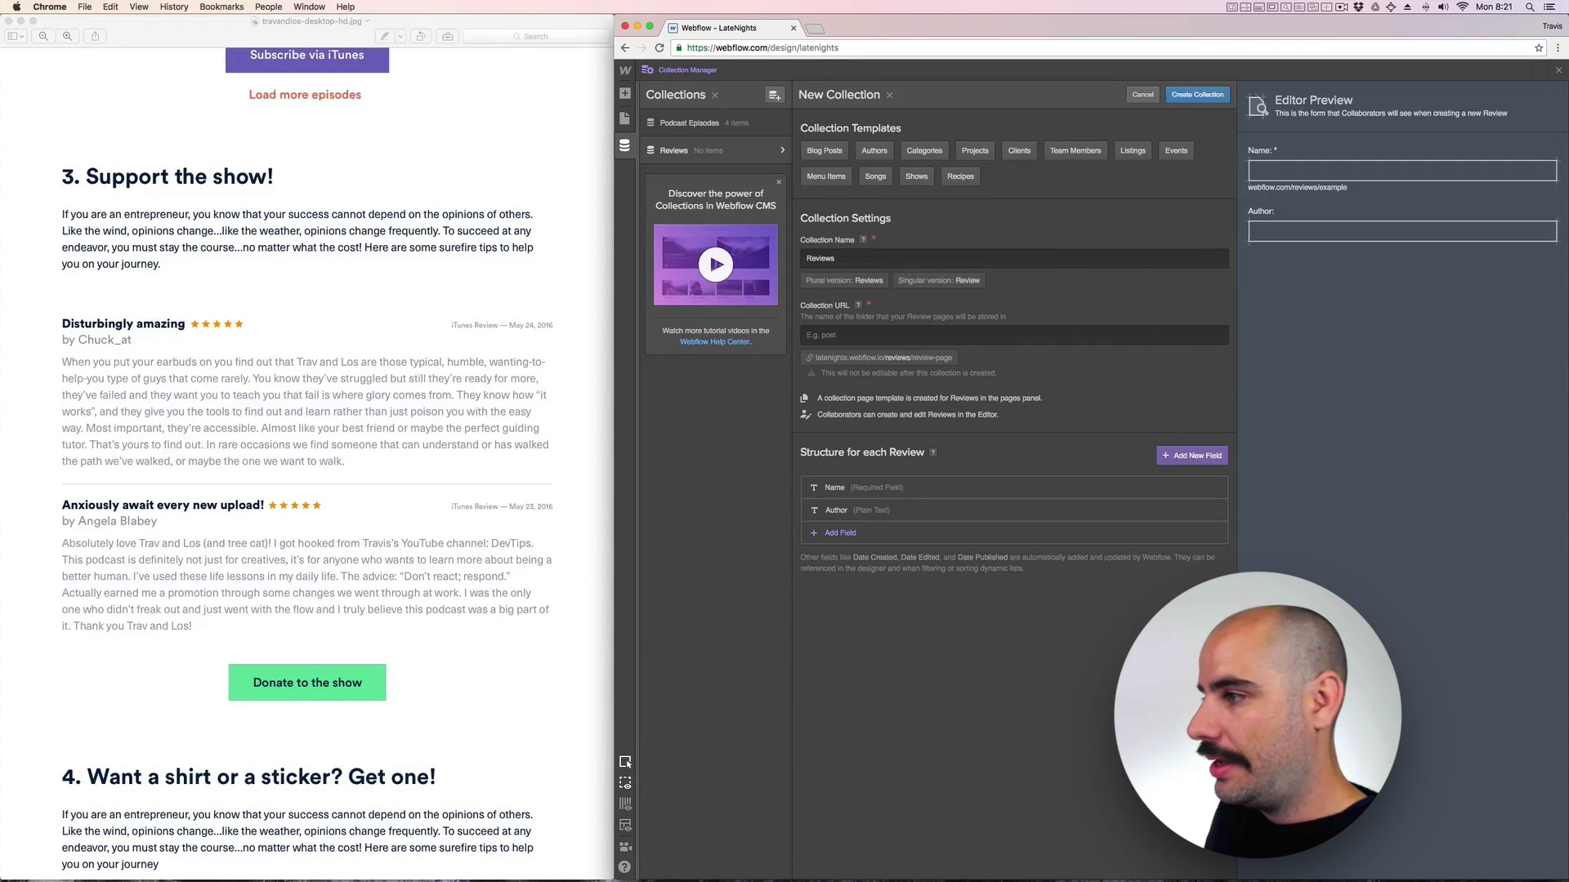
Add a Date/Time field named Review Date.
click(833, 534)
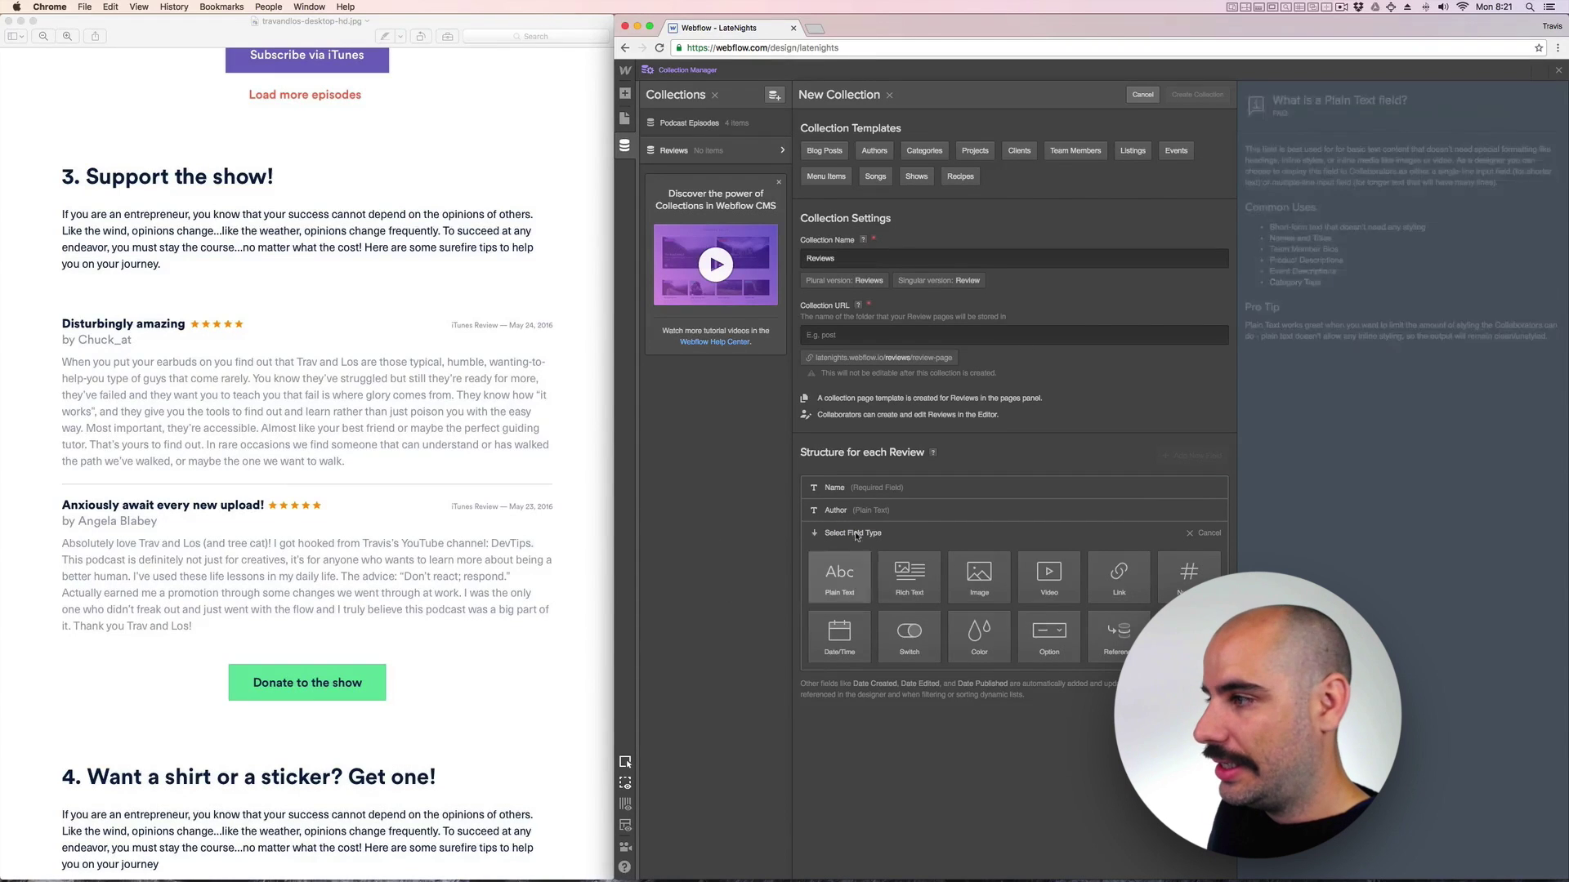
mouse_move(846, 581)
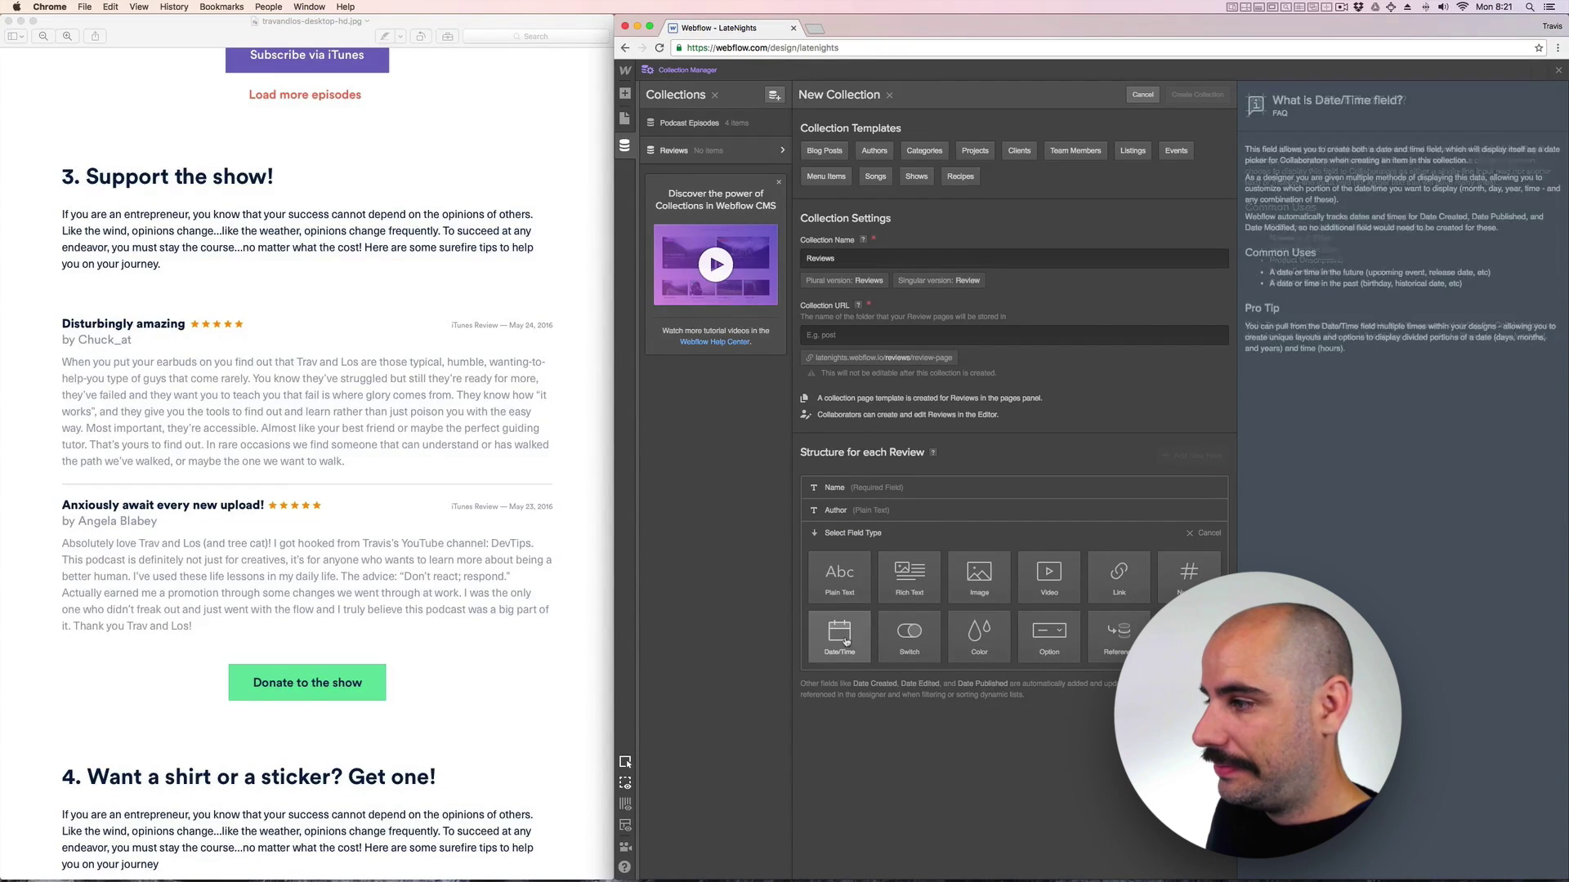
click(848, 630)
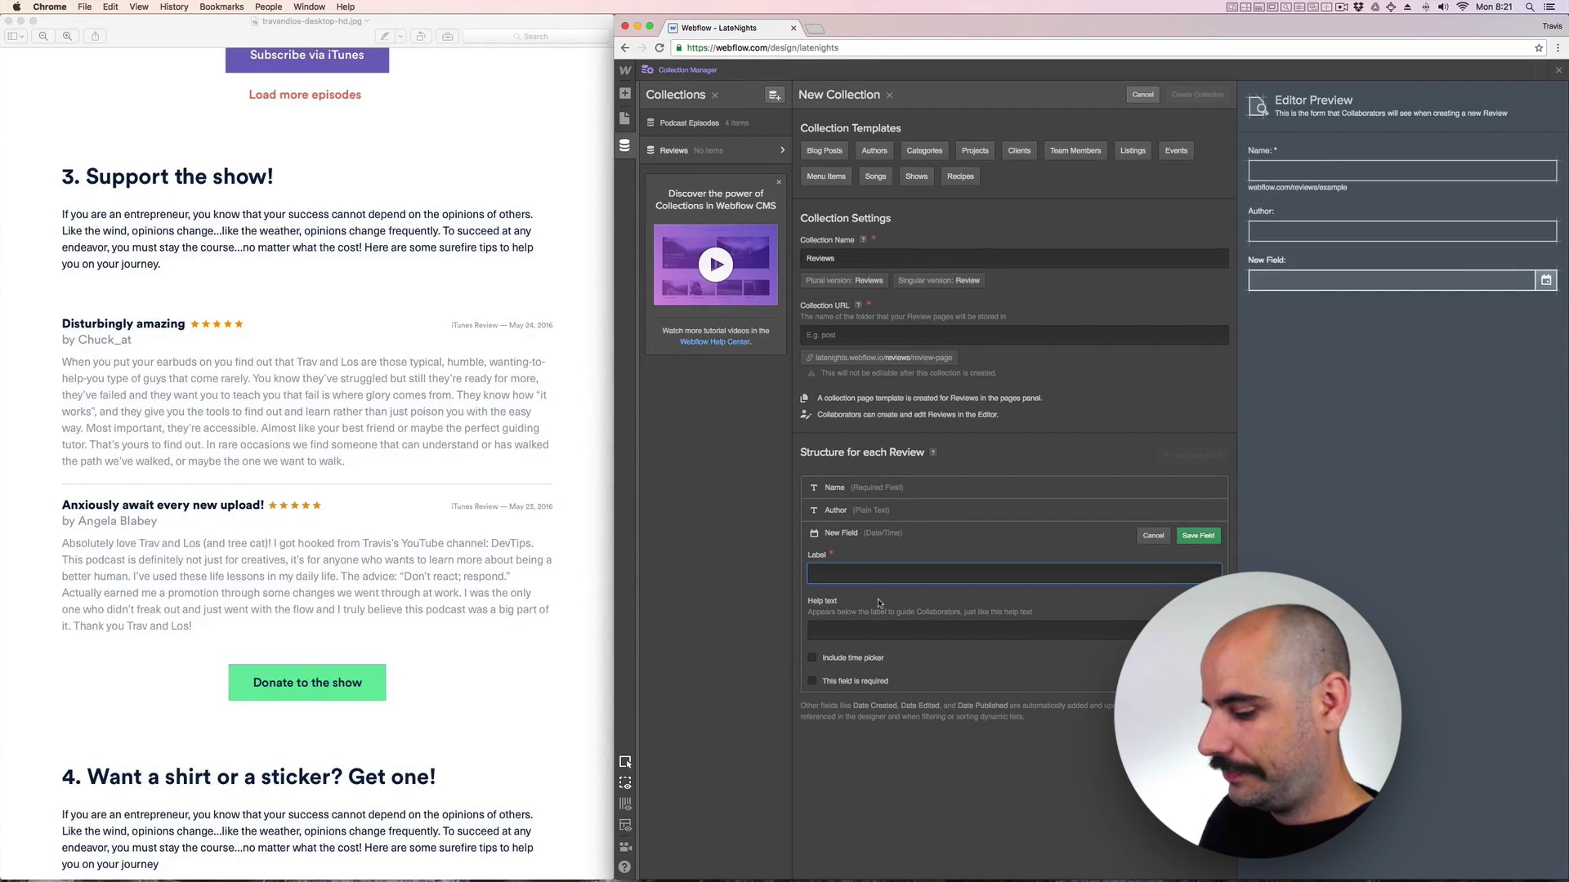
text(Re)
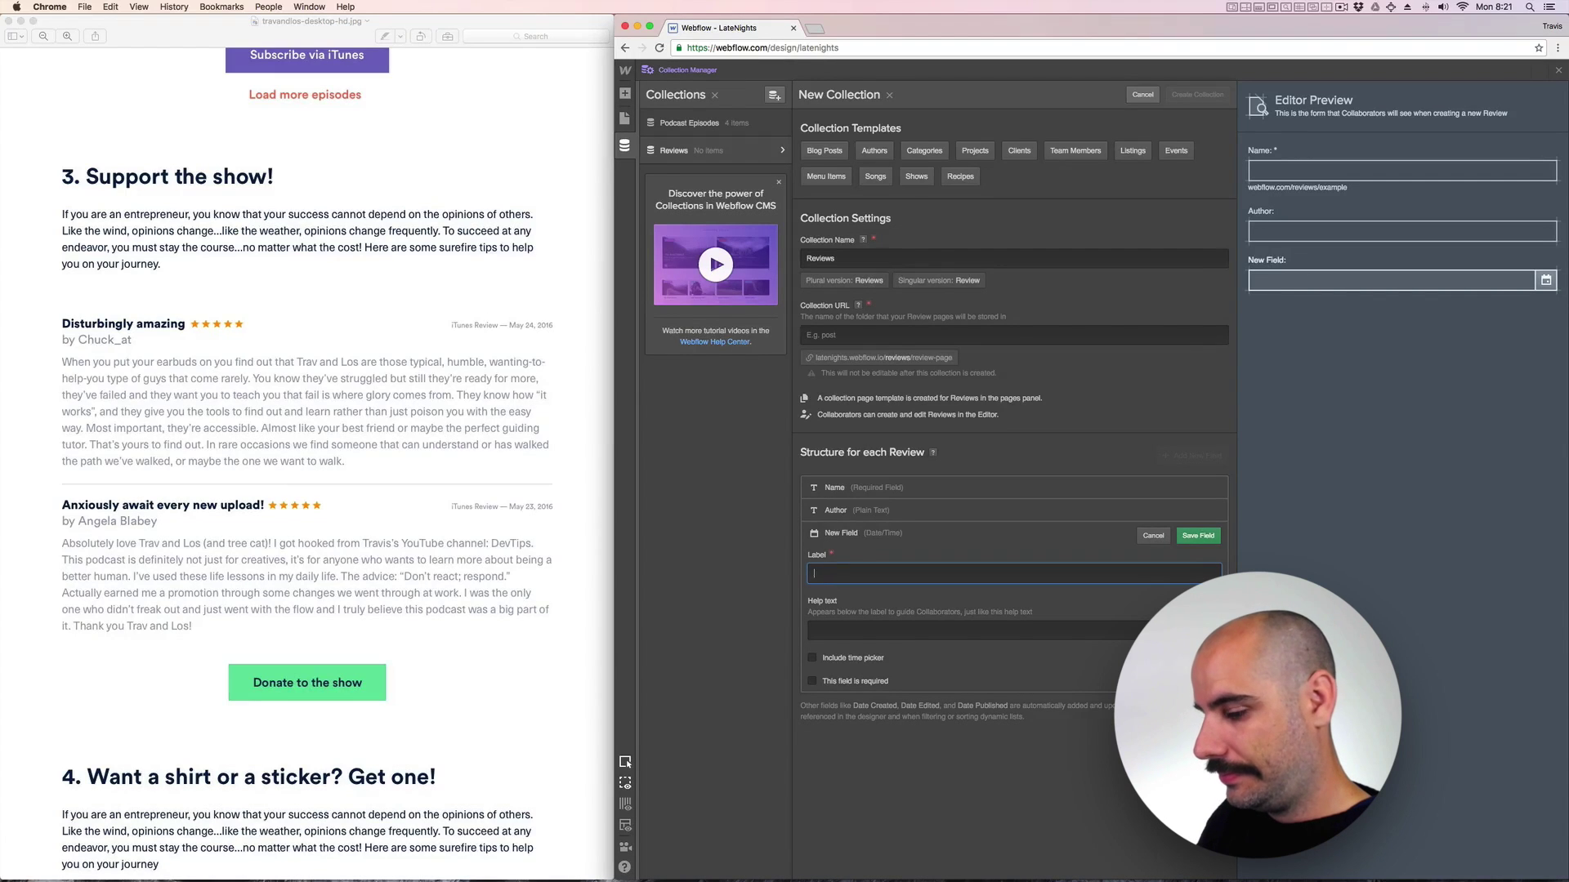
text(Review Date)
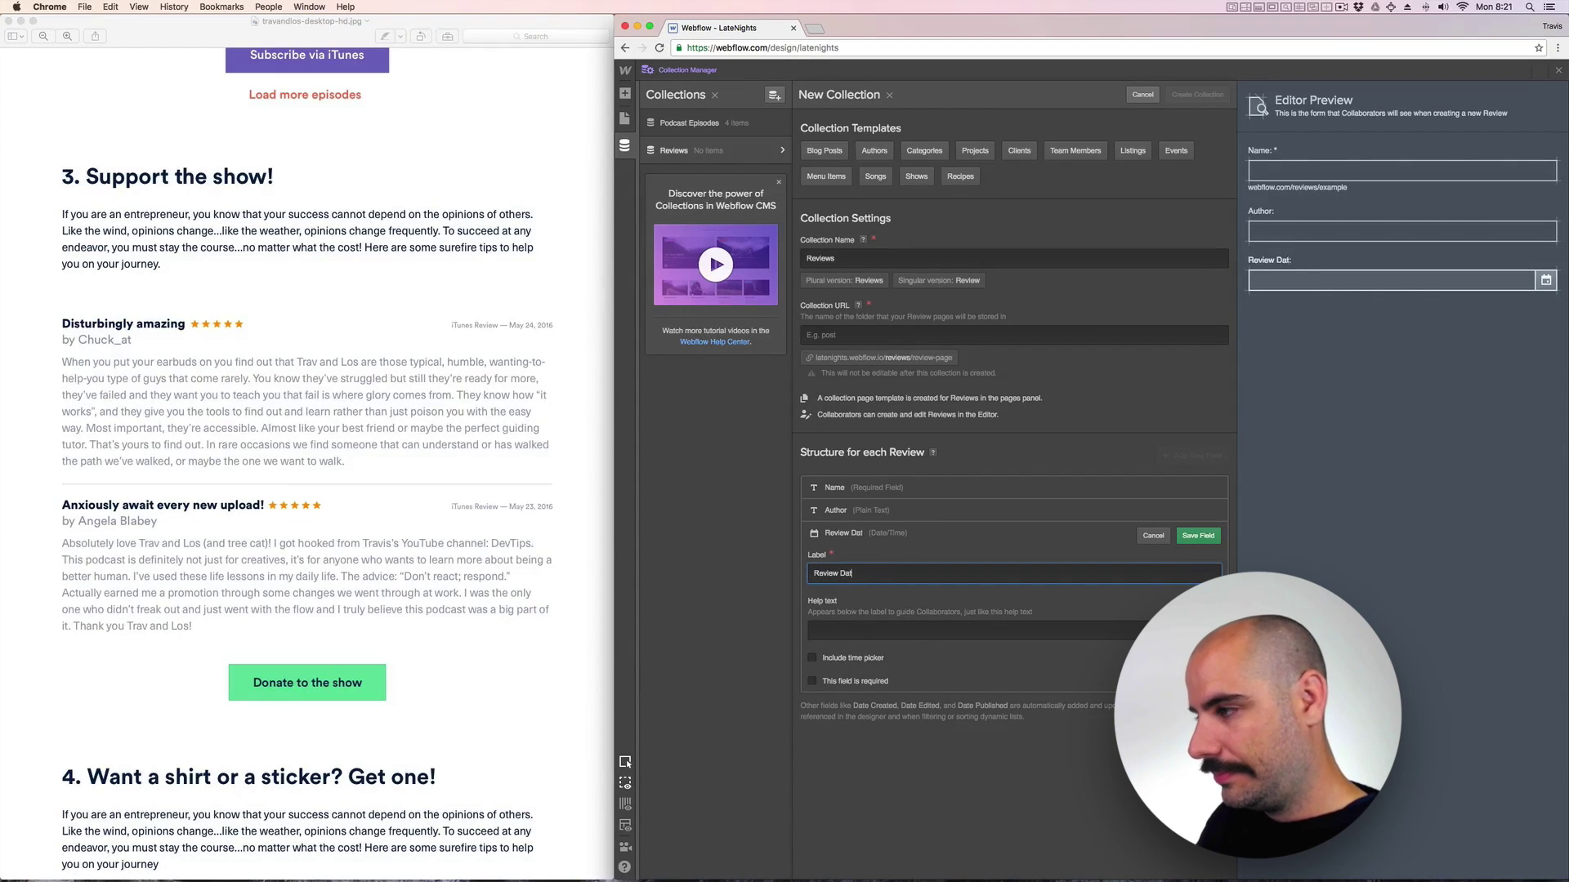
key(Return)
Add a Rich Text field named Review.
click(848, 555)
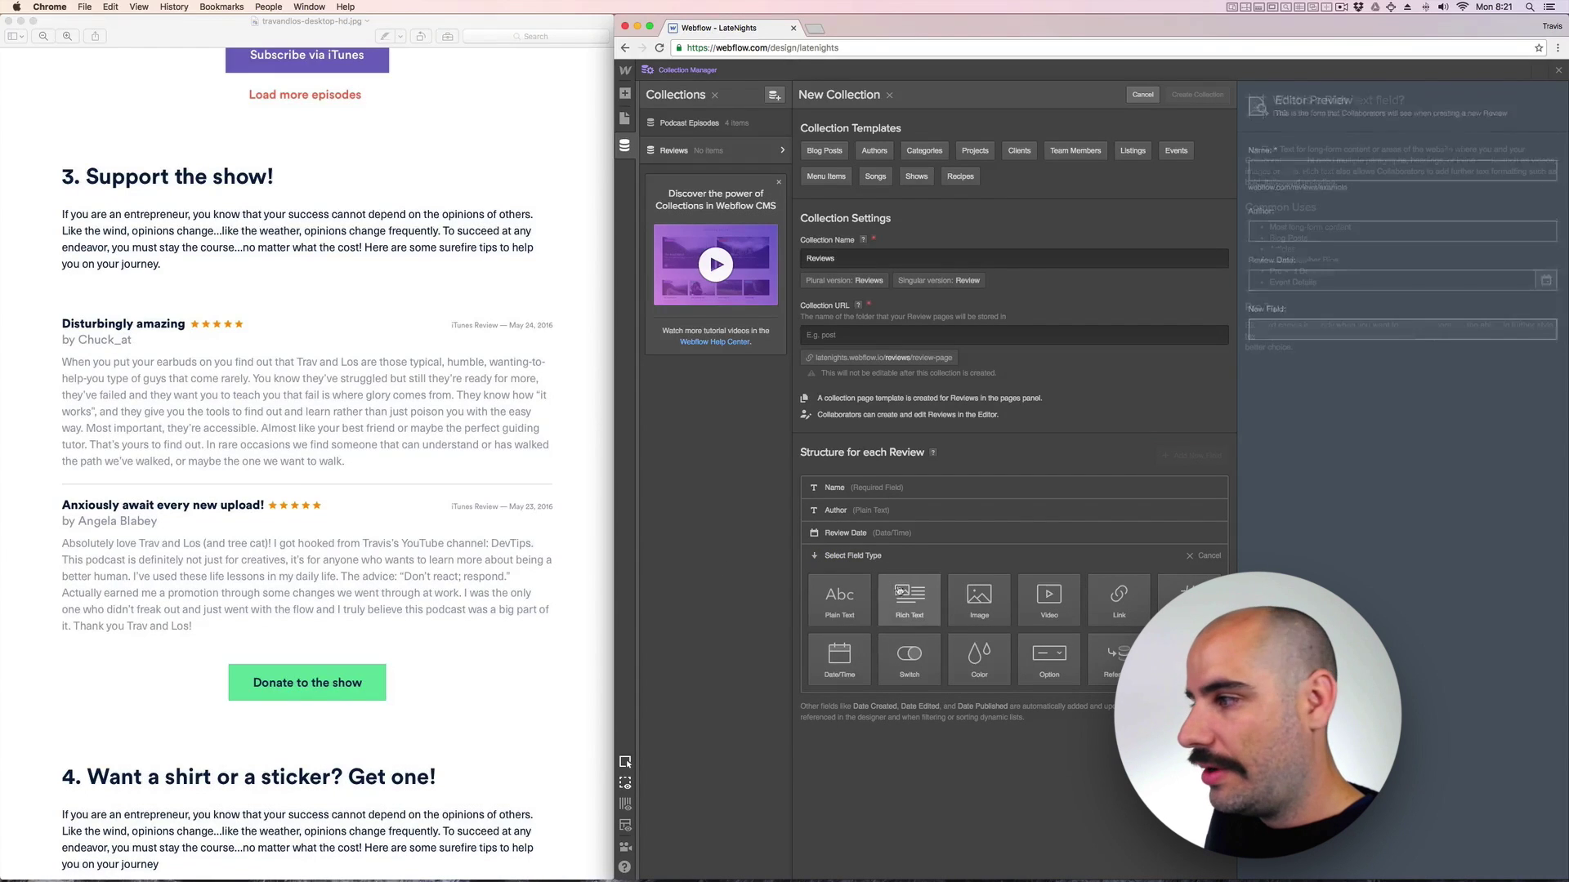
click(919, 598)
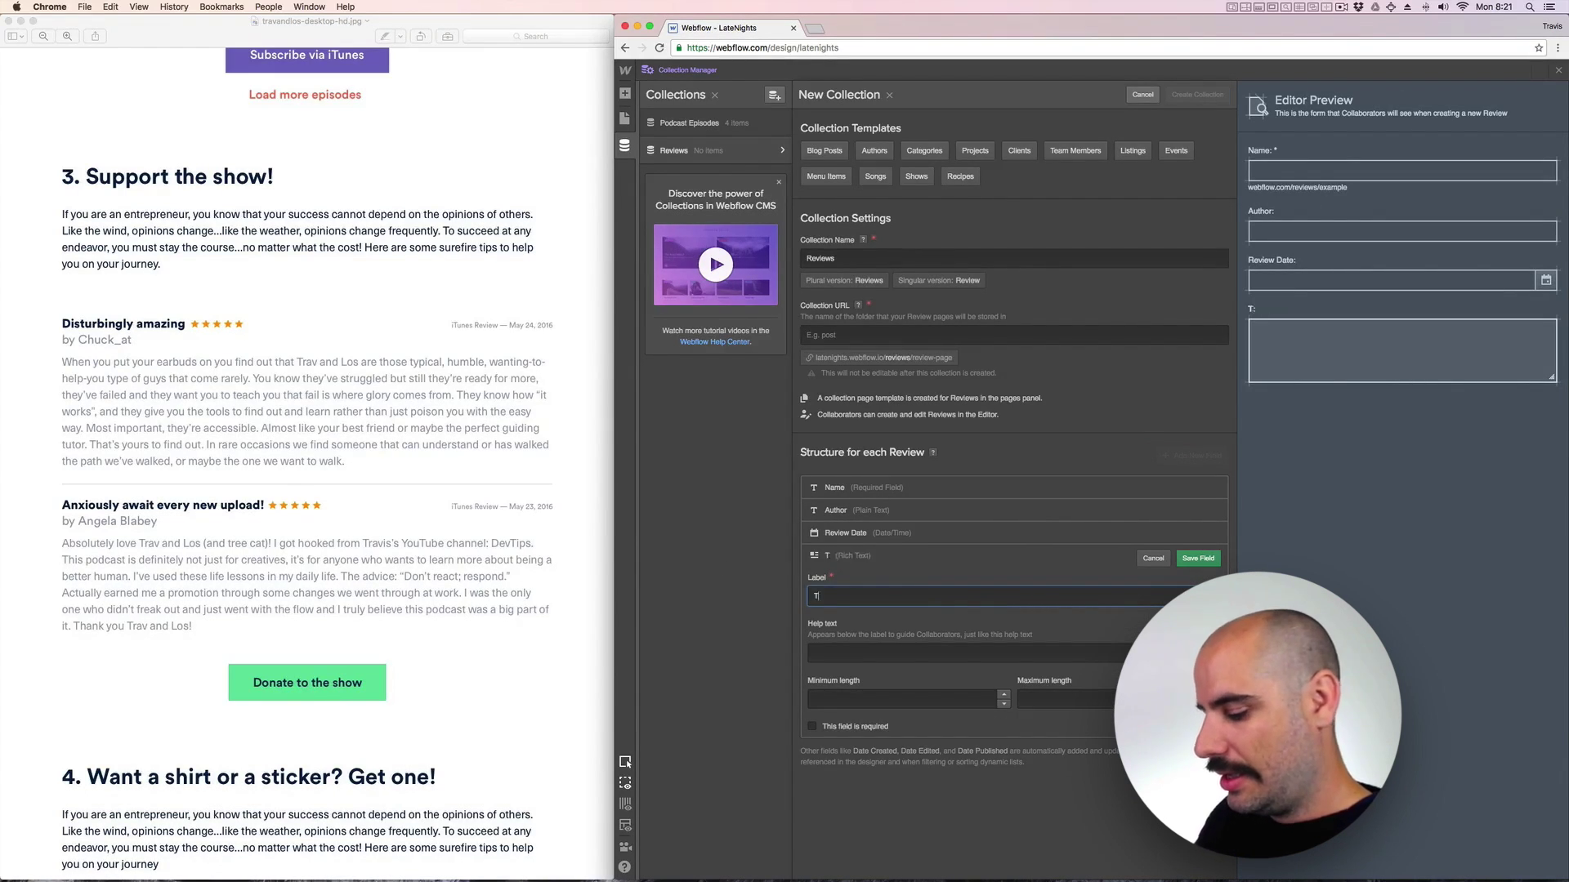
text(Review)
key(Return)
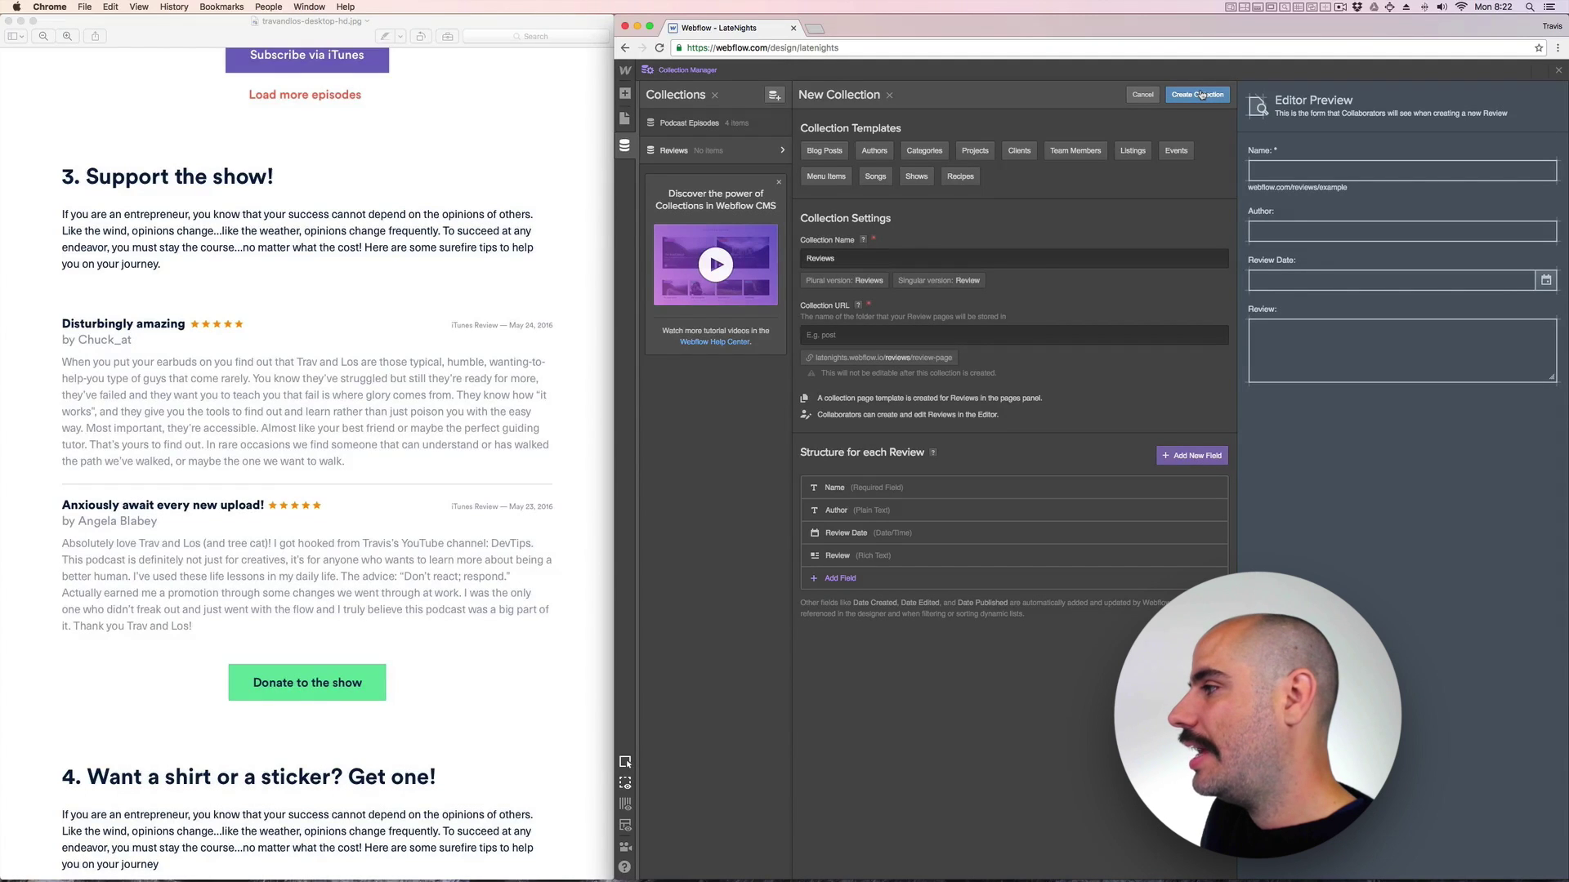
Create the Reviews collection and add the 'DABS.' review by pasting its text from the notes.
click(1199, 95)
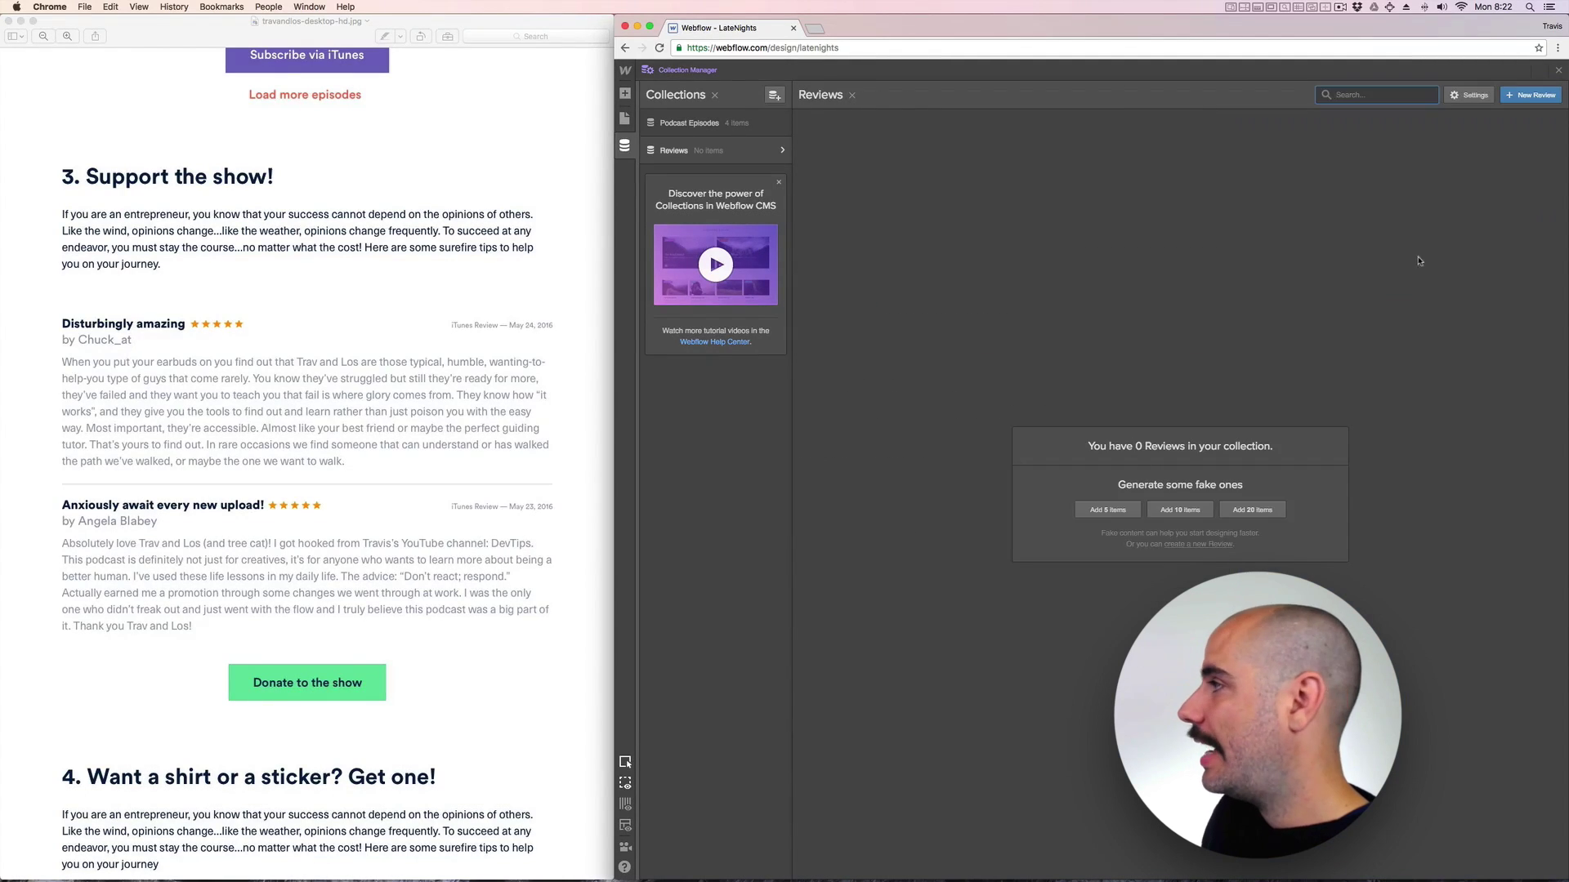
click(1530, 94)
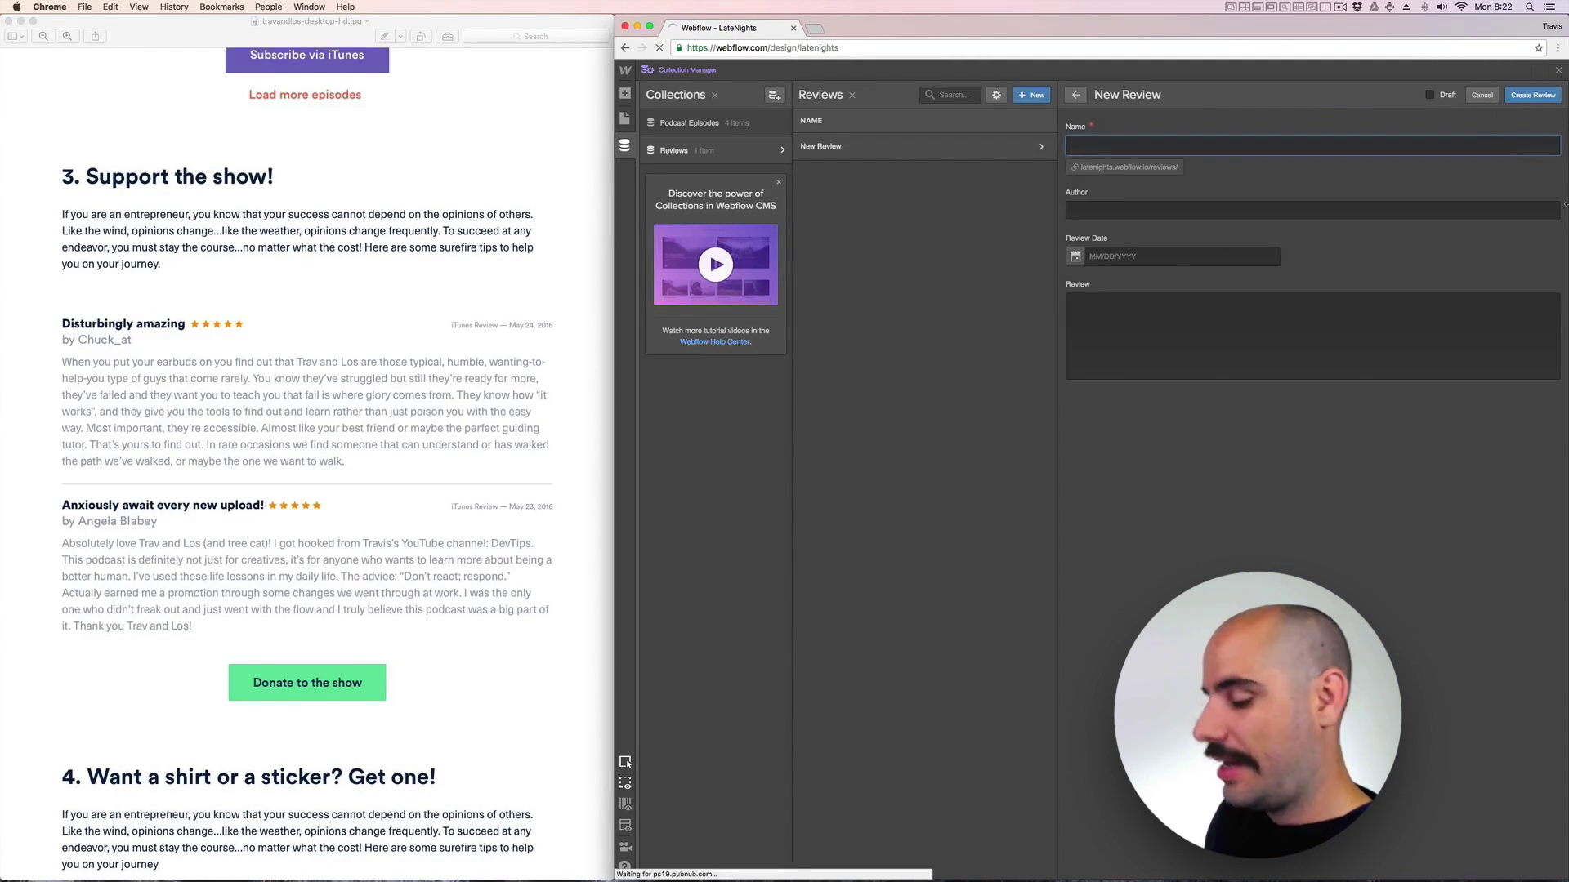
key(super+space)
text(spotify)
key(Return)
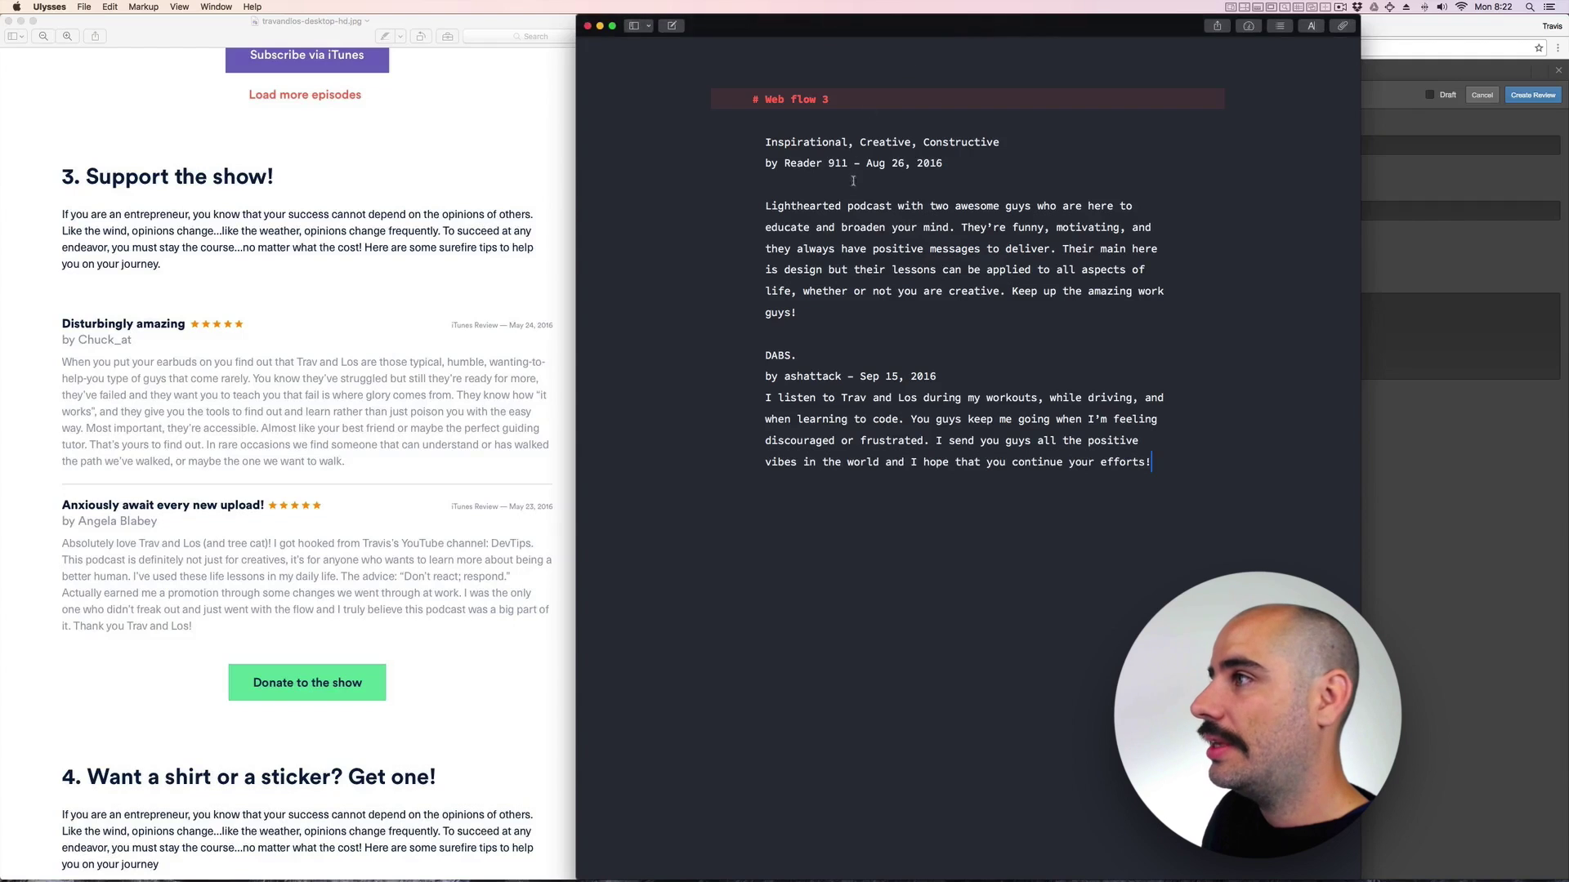
key(super+alt+Left)
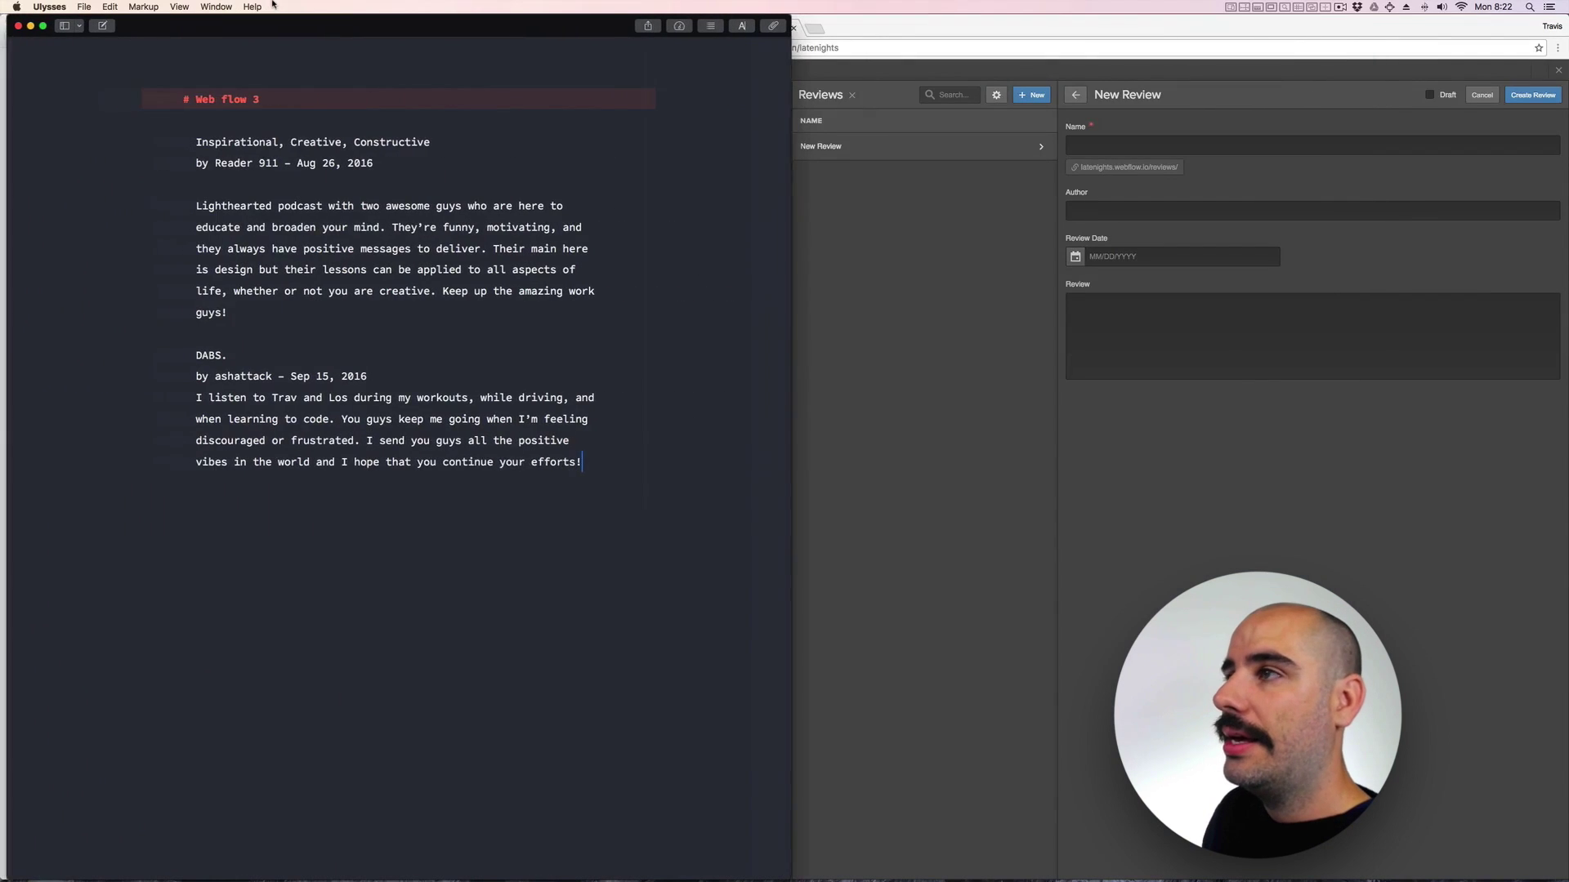
drag(433, 142, 177, 134)
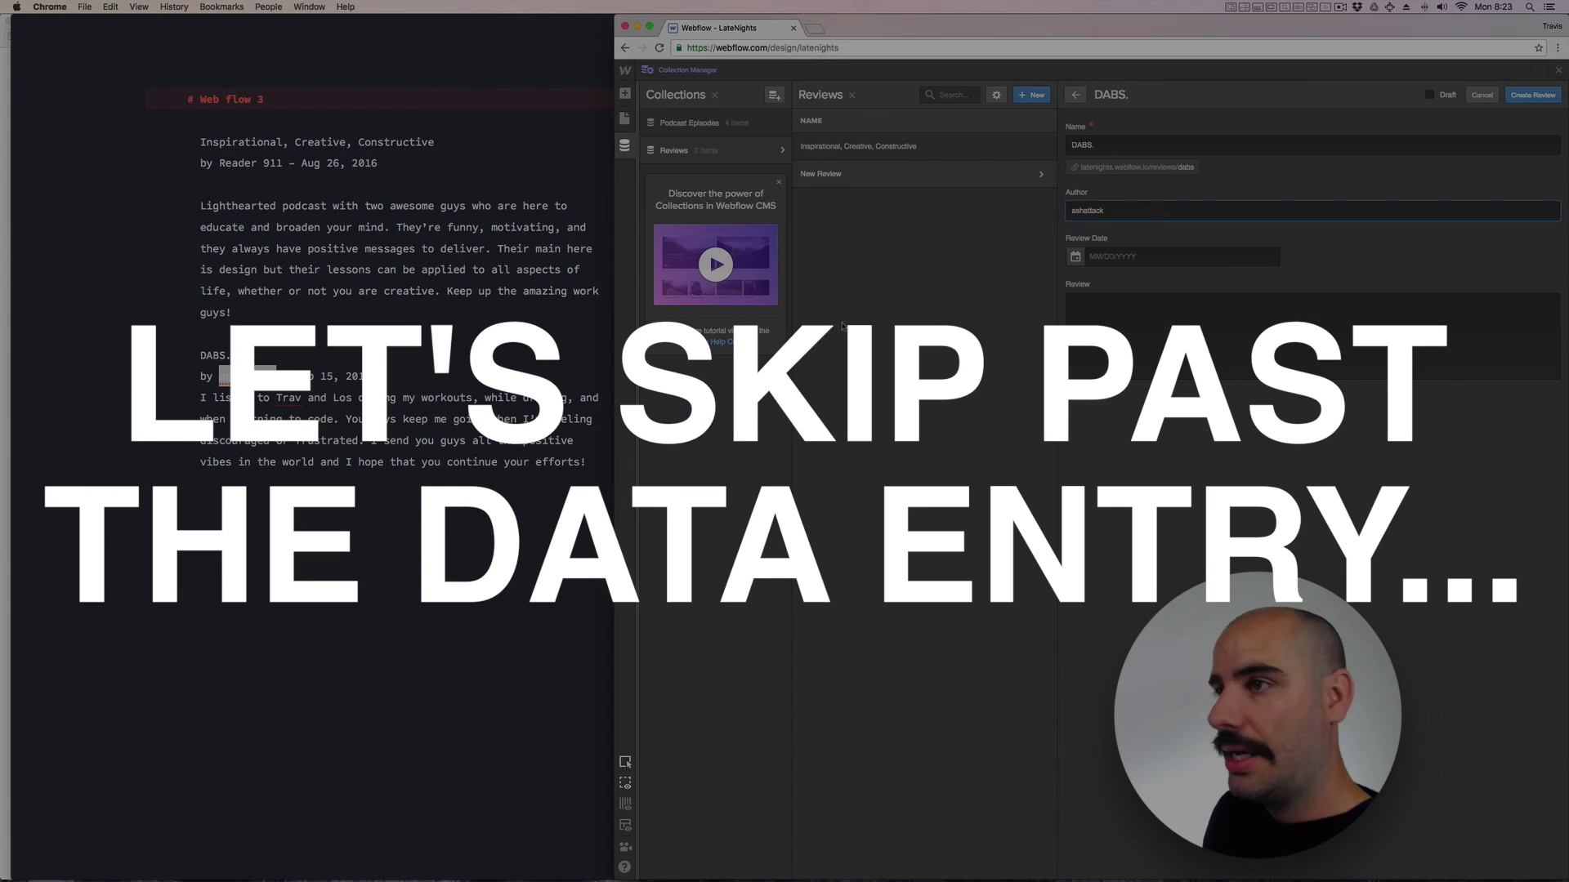
text(I listen to Trav and Los during my workouts, while driving, and when learning to code. You guys keep me going when I’m feeling discouraged or frustrated. I send you guys all the positive vibes in the world and I hope that you continue your efforts!)
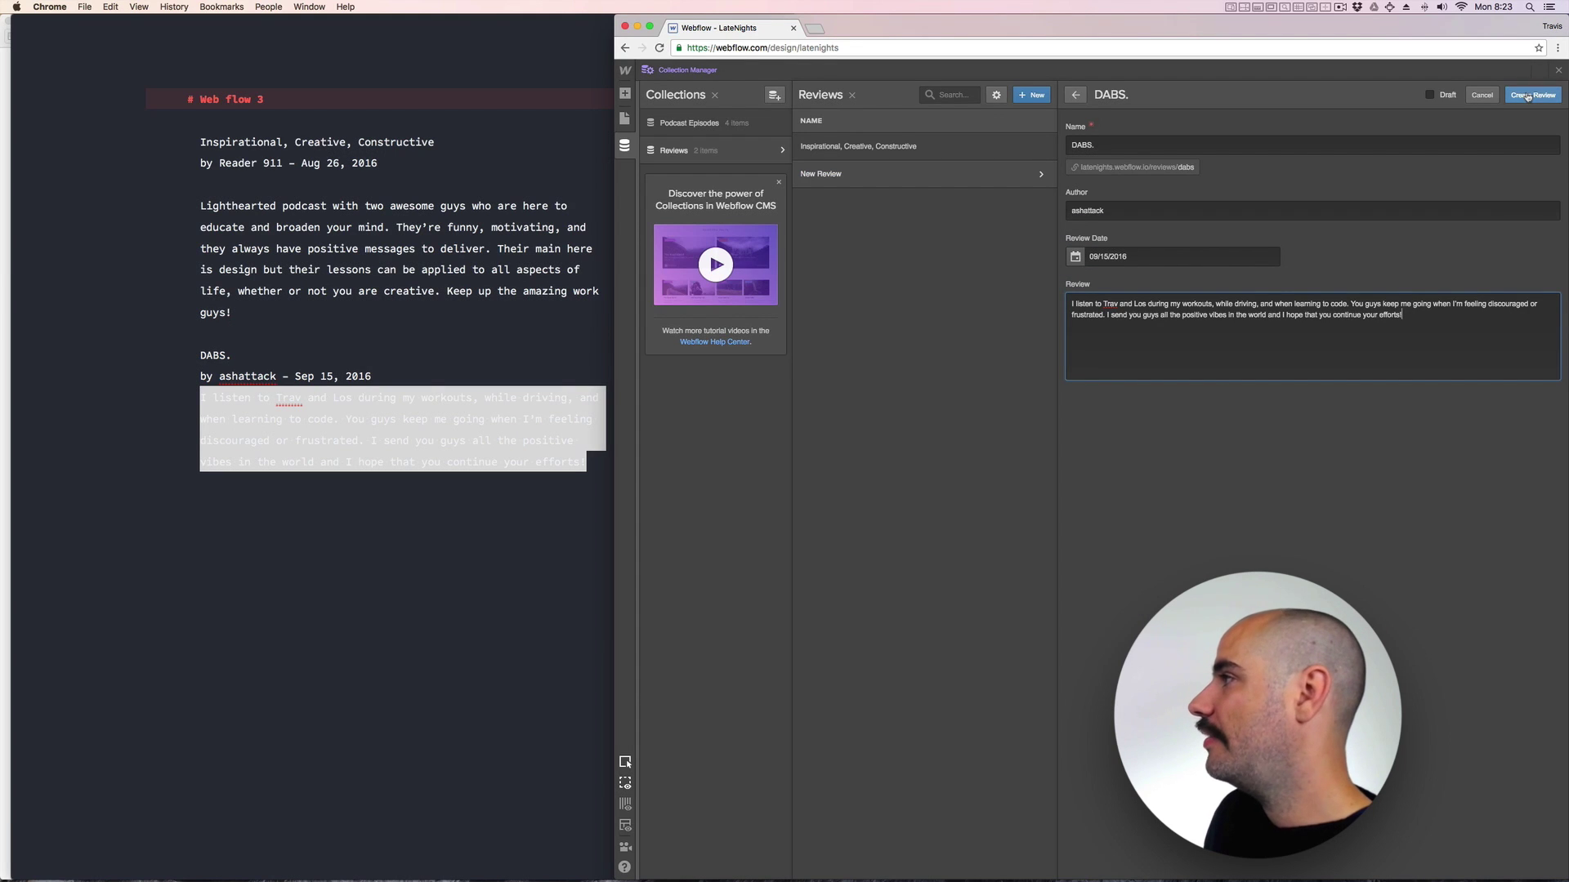
click(1527, 96)
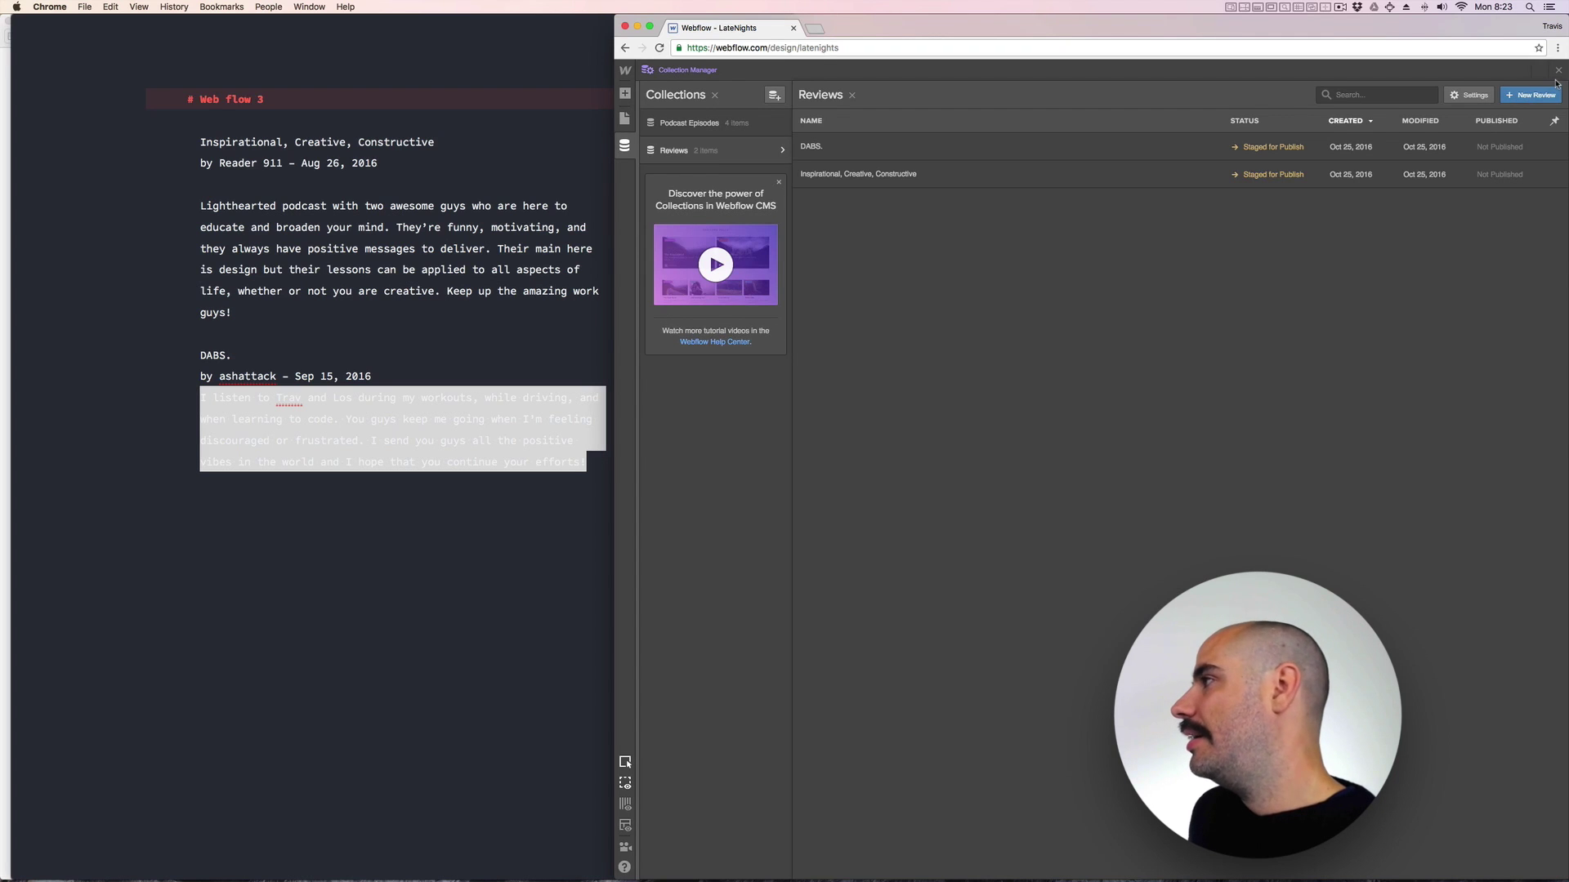
Drop a Dynamic List under the copied About paragraph and bind it to the Reviews collection.
click(1558, 72)
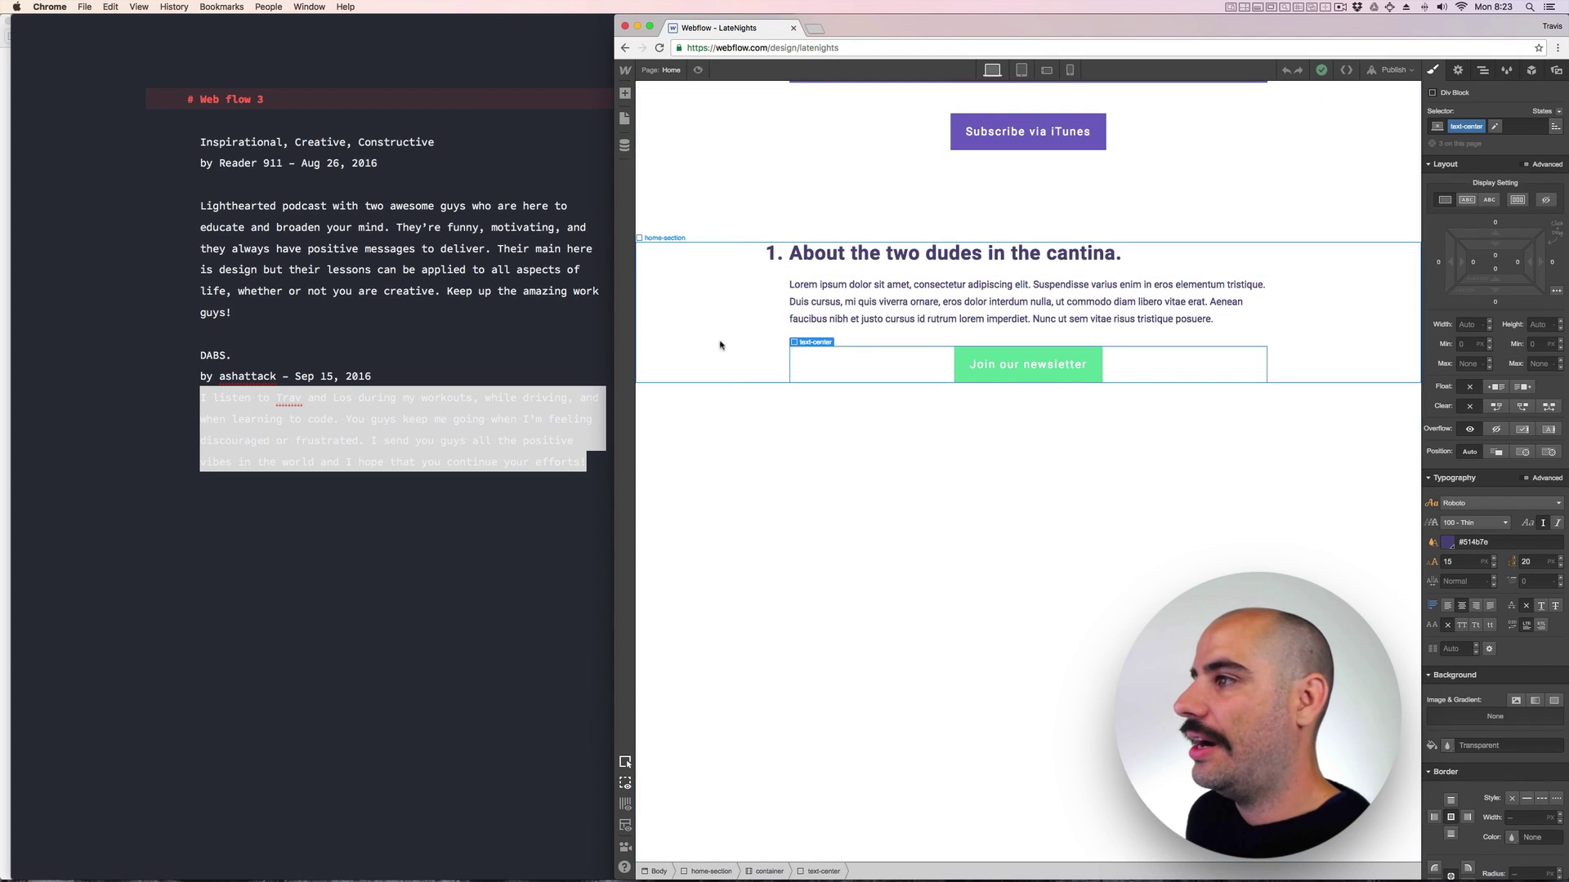
click(625, 146)
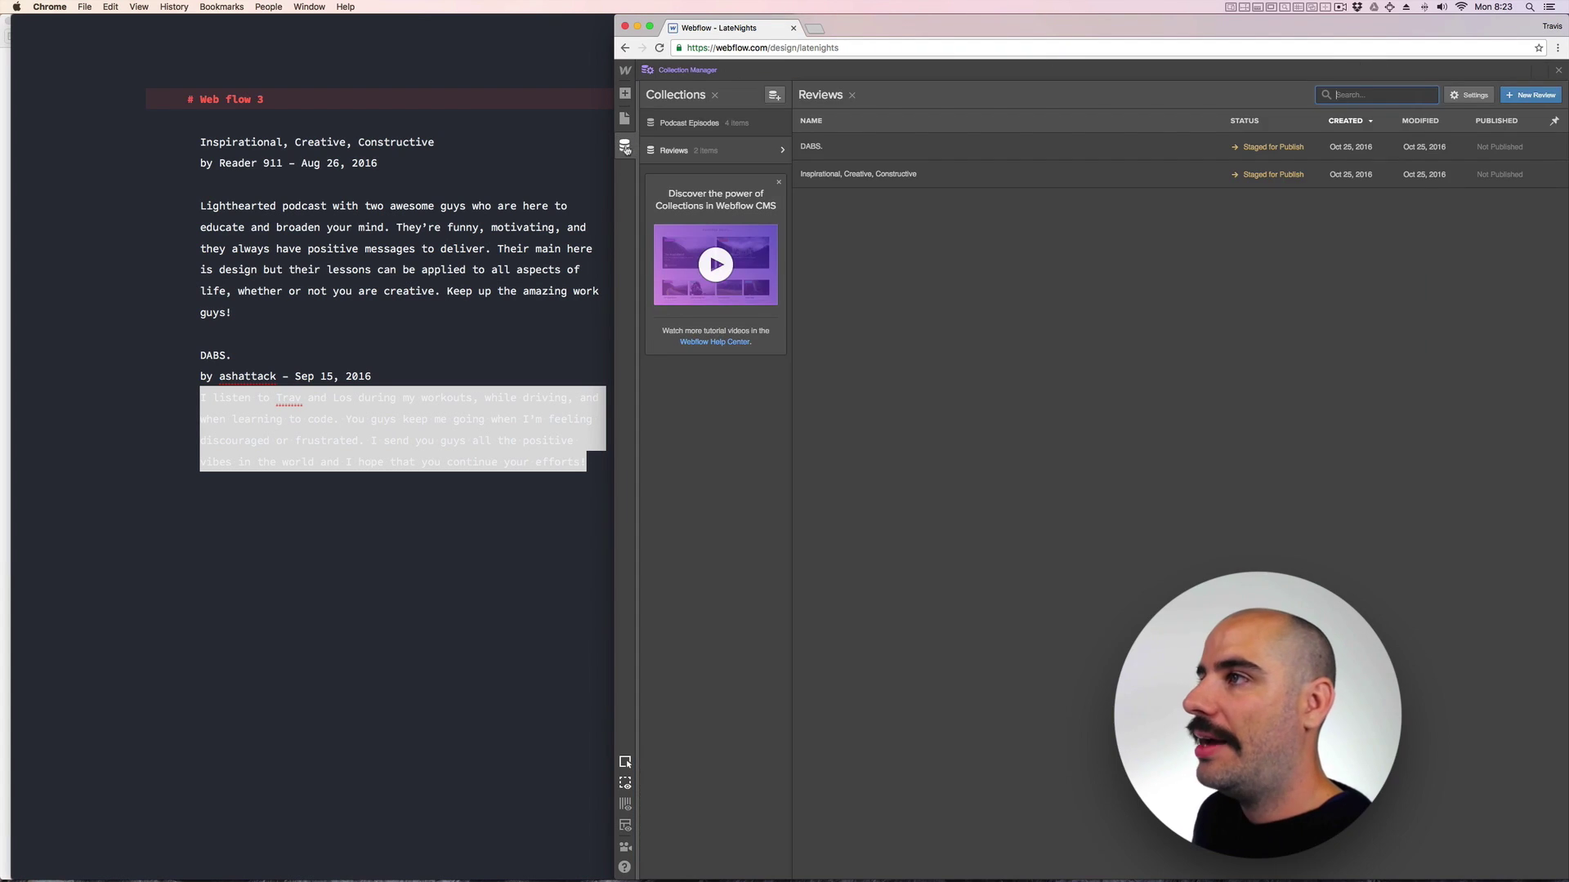
click(625, 93)
drag(680, 483, 989, 328)
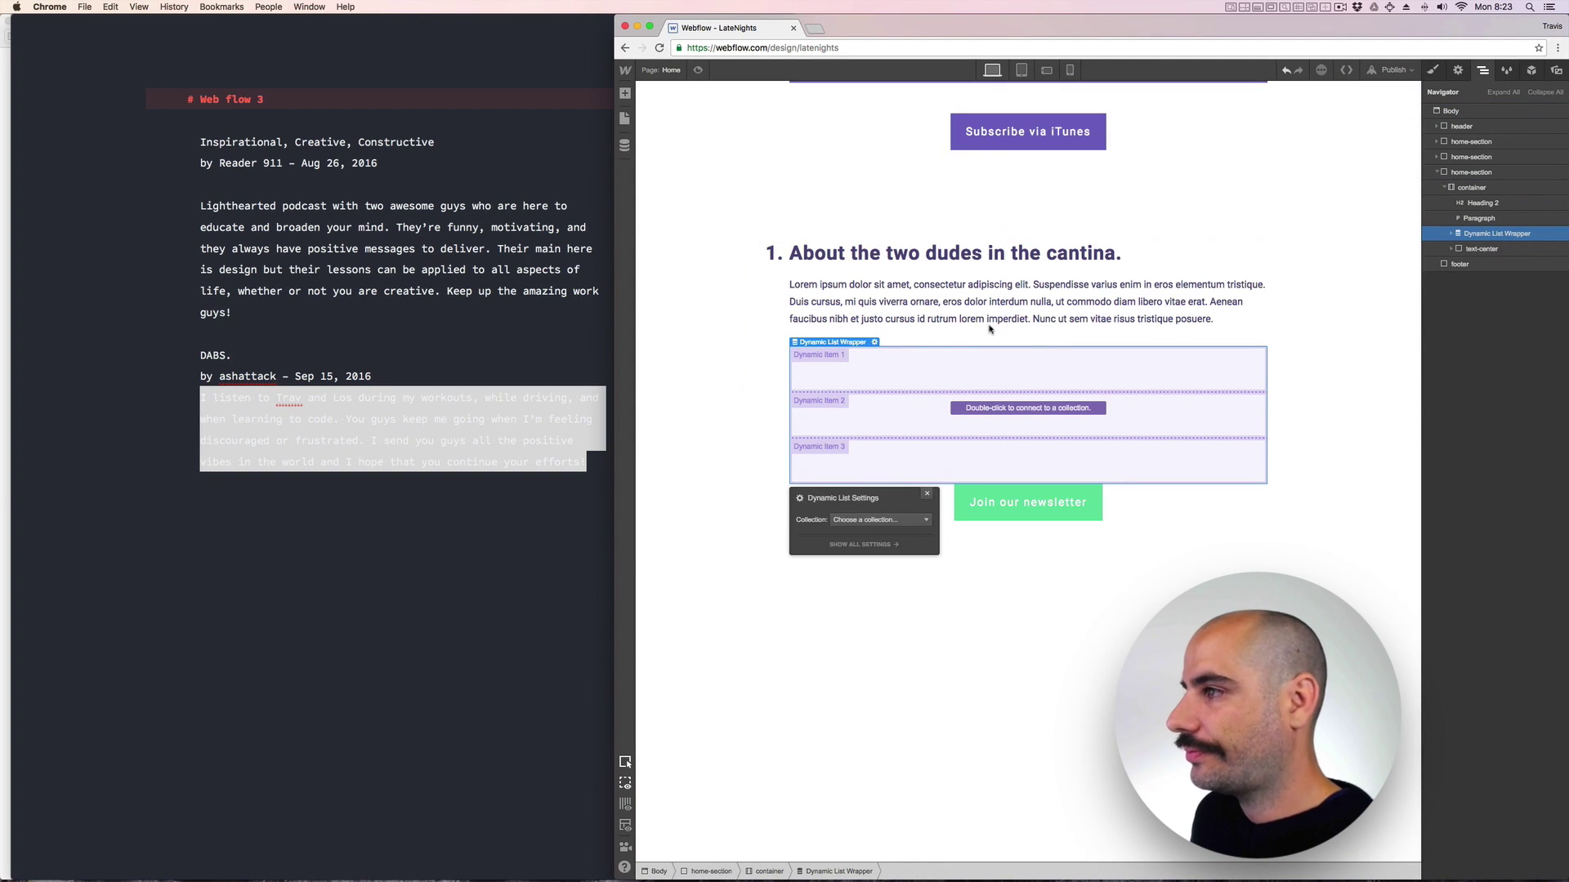
click(877, 523)
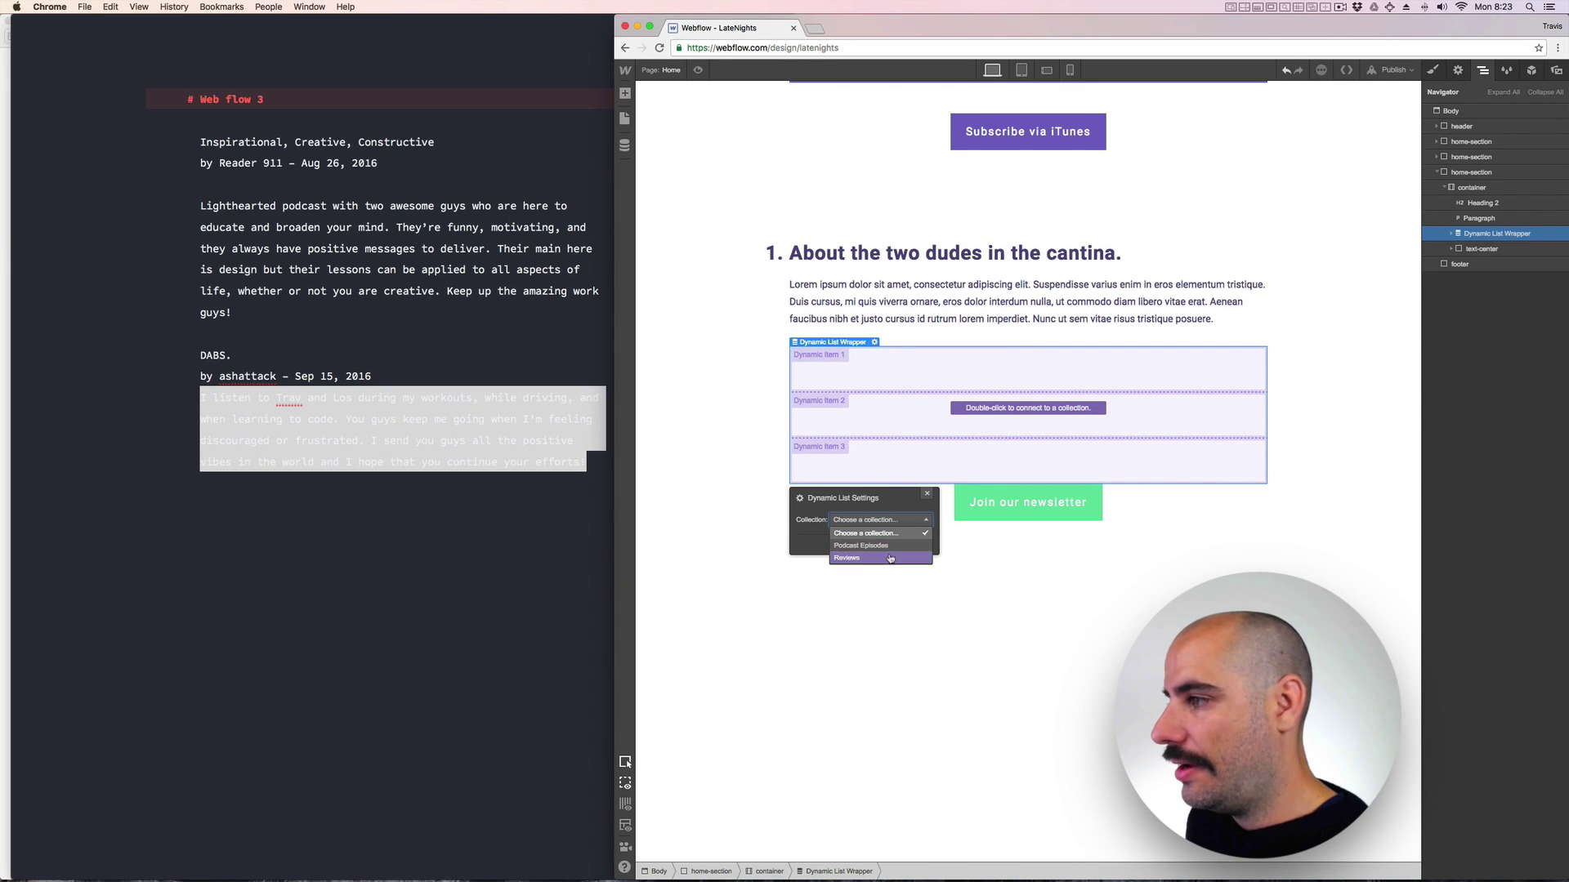
click(888, 559)
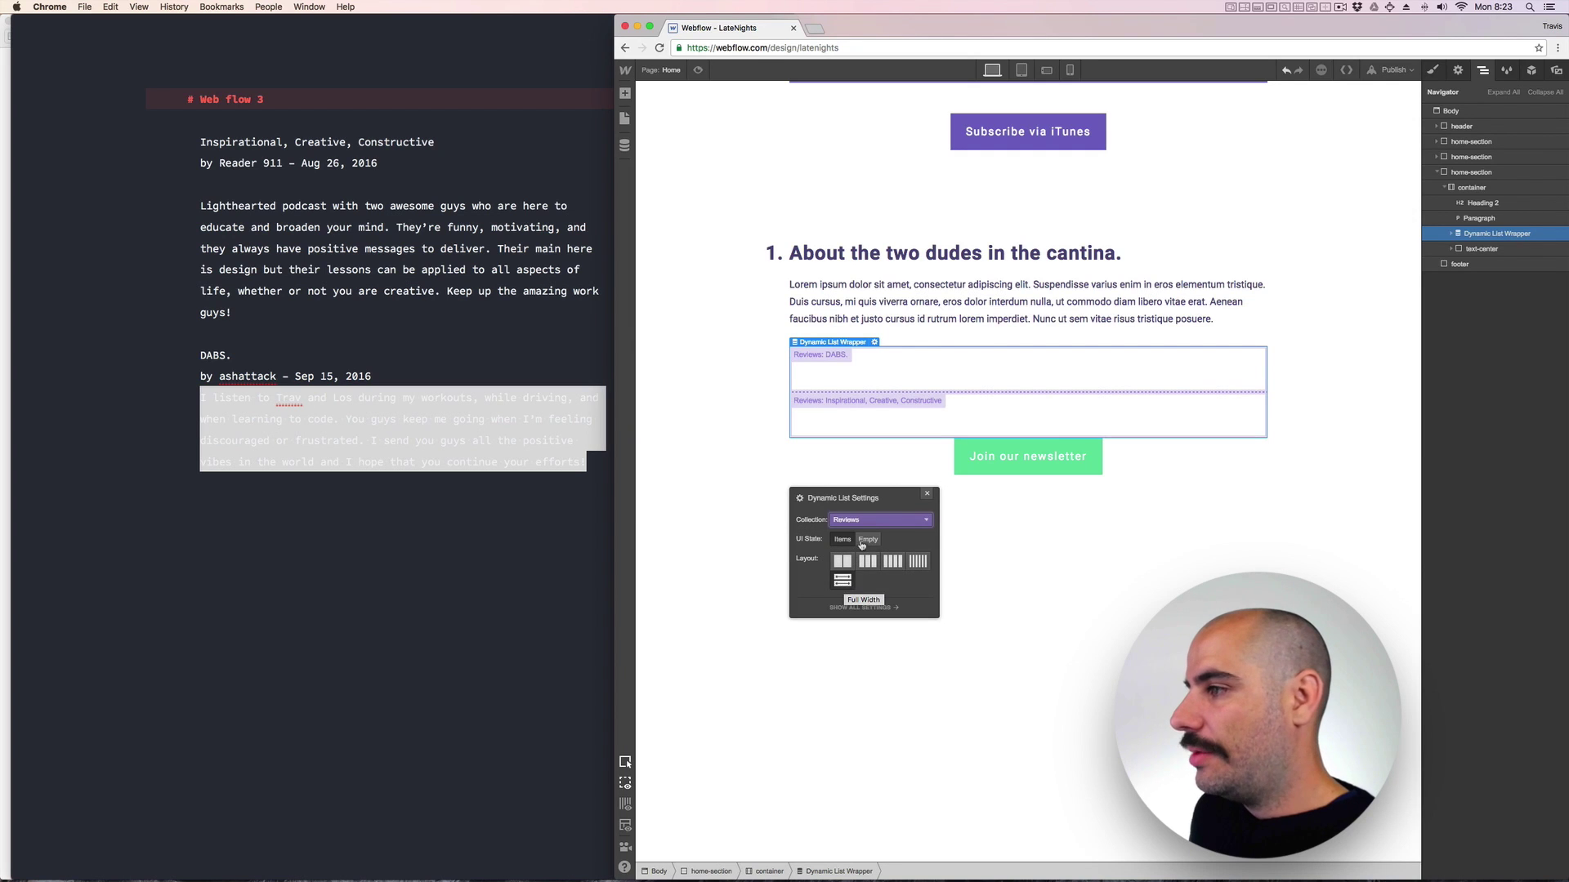
Add a heading to the review item bound to each review's Name.
click(625, 93)
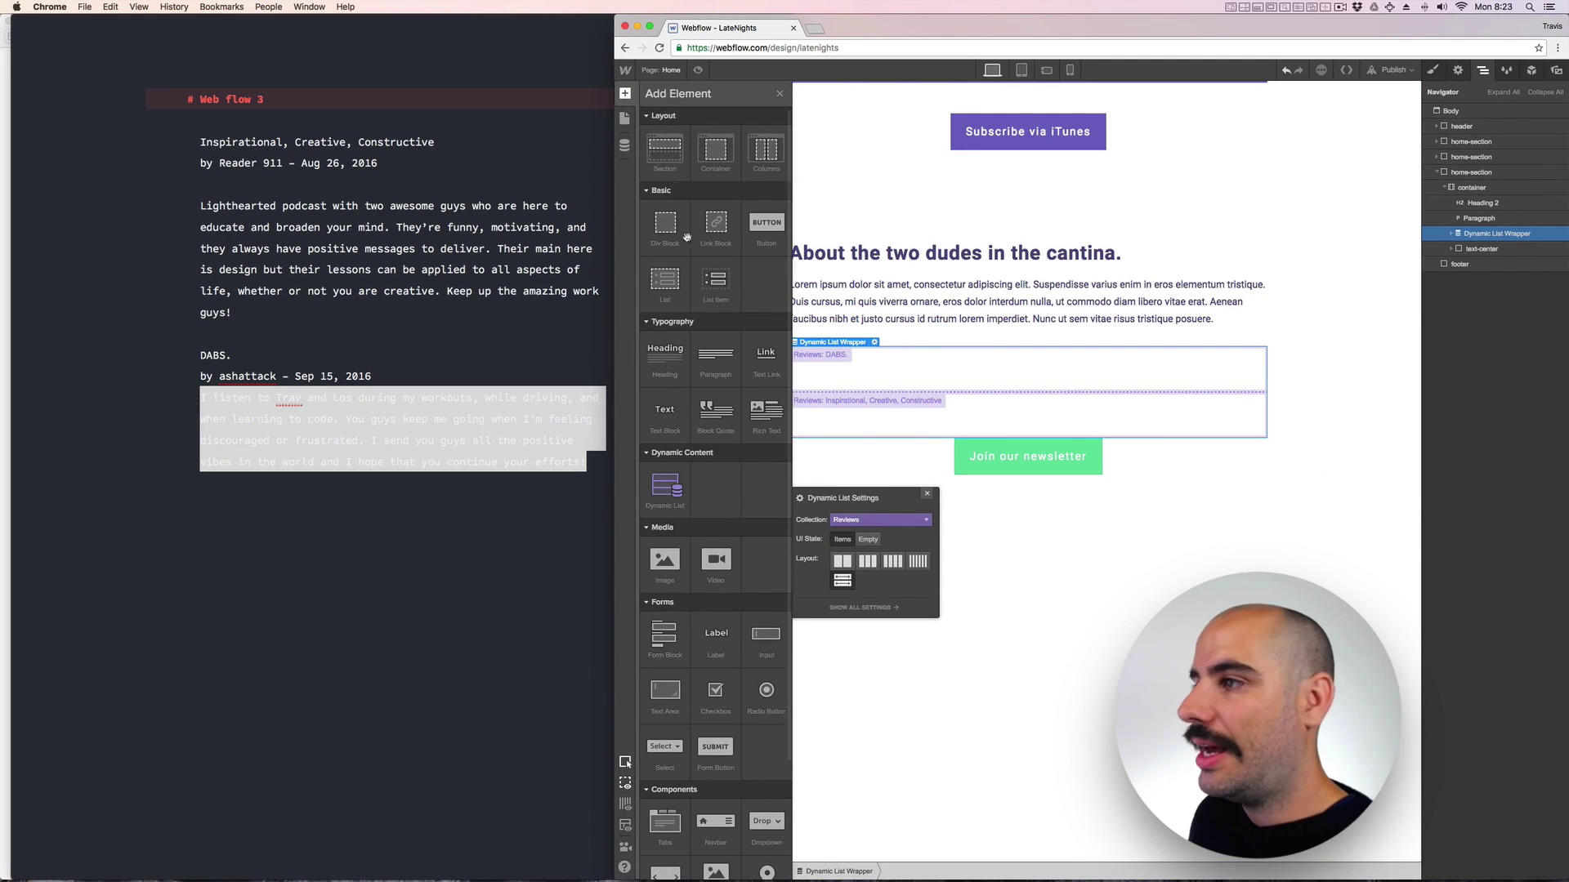
click(81, 28)
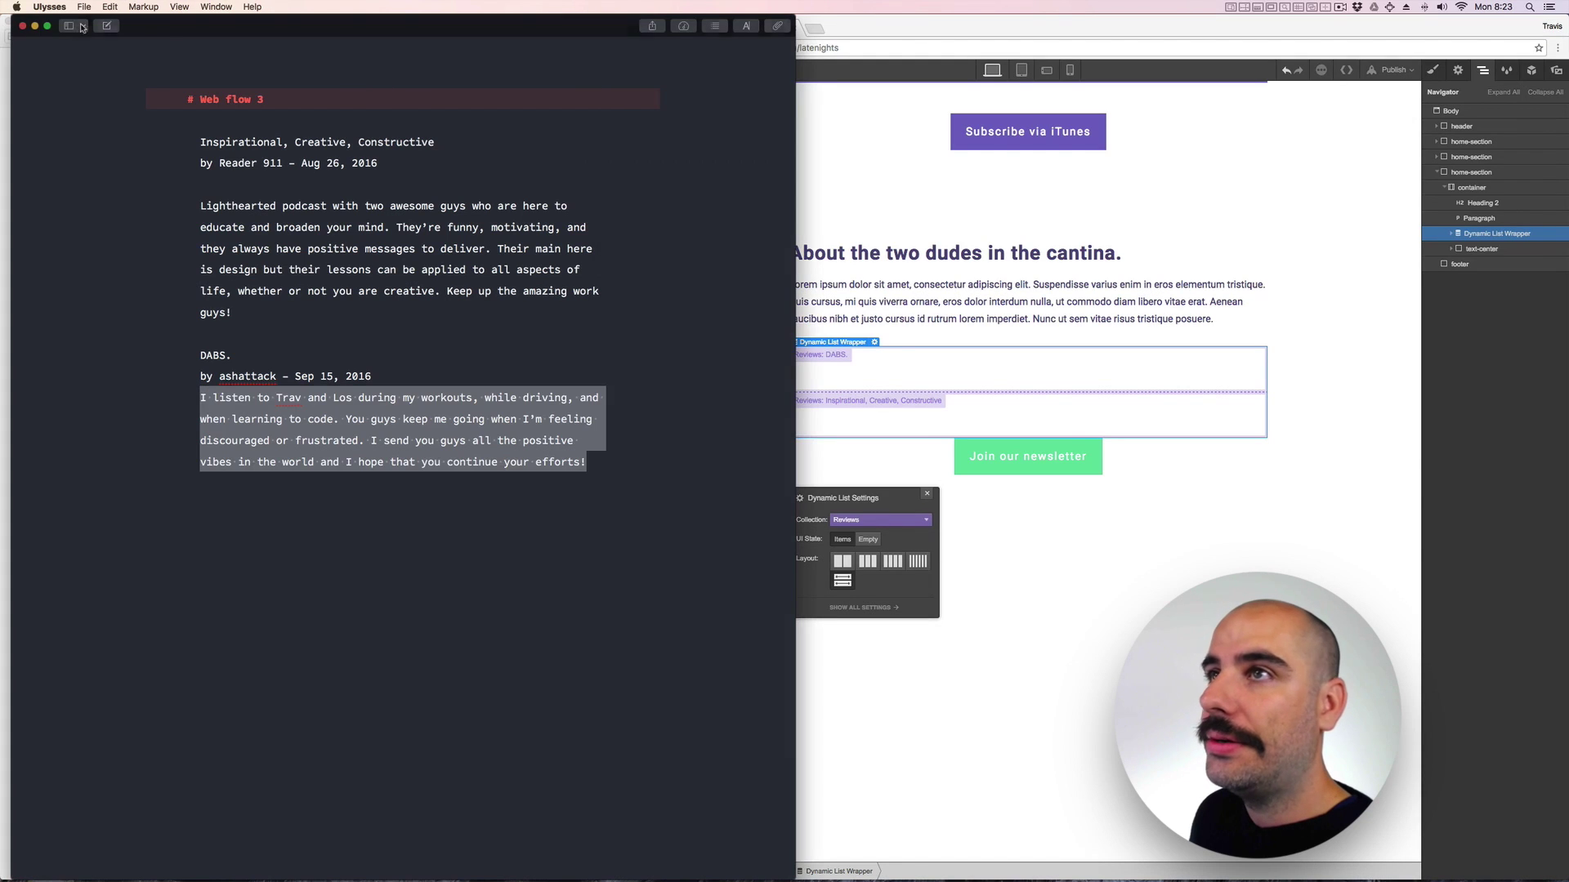
click(27, 29)
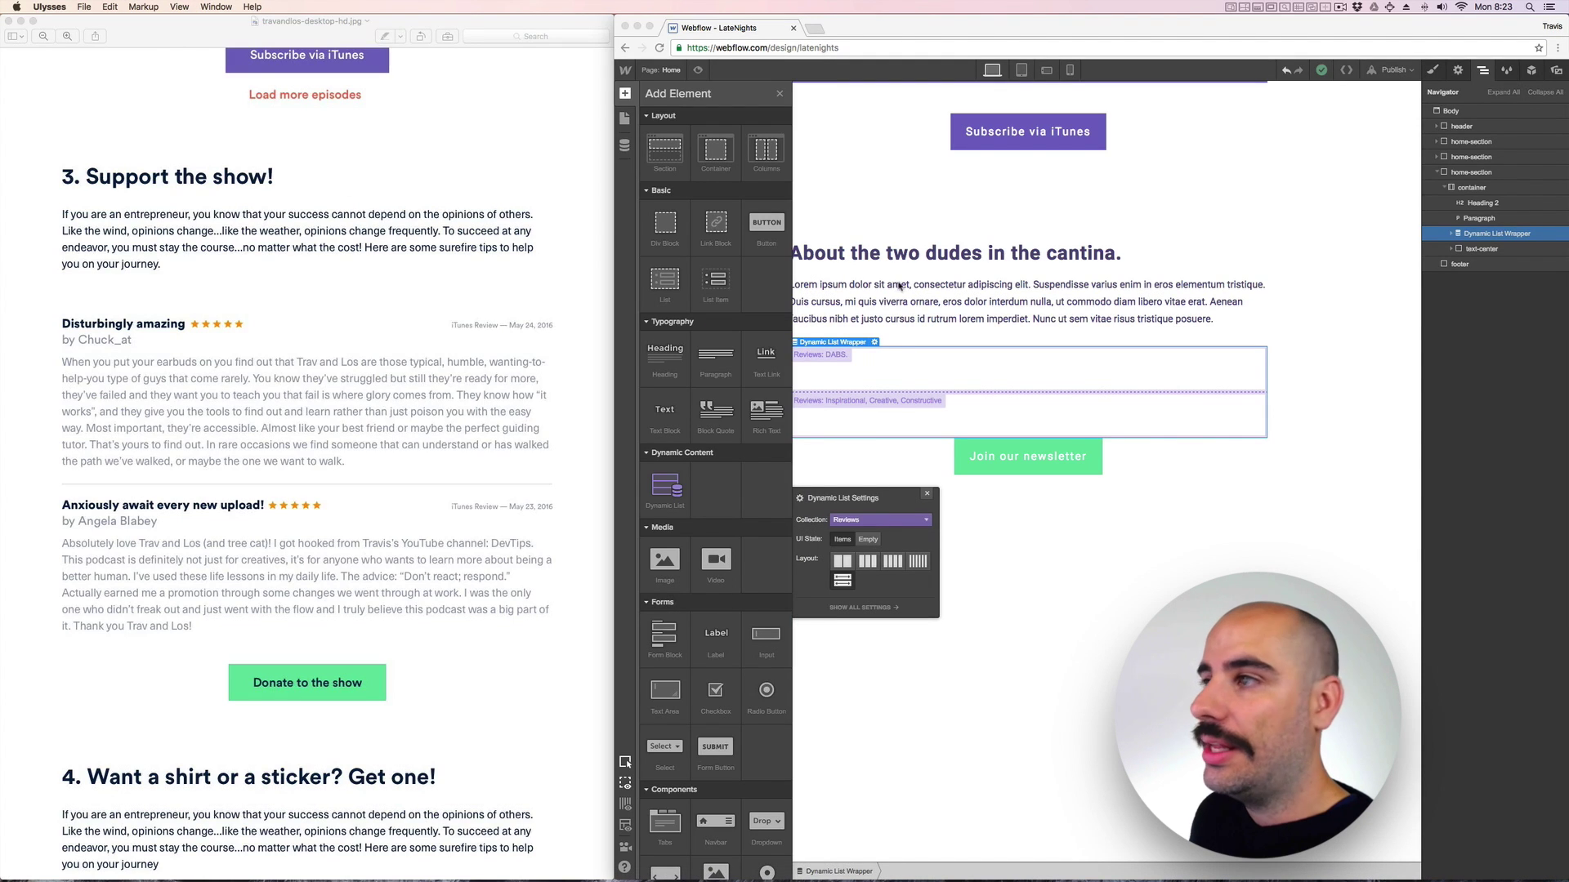
click(649, 357)
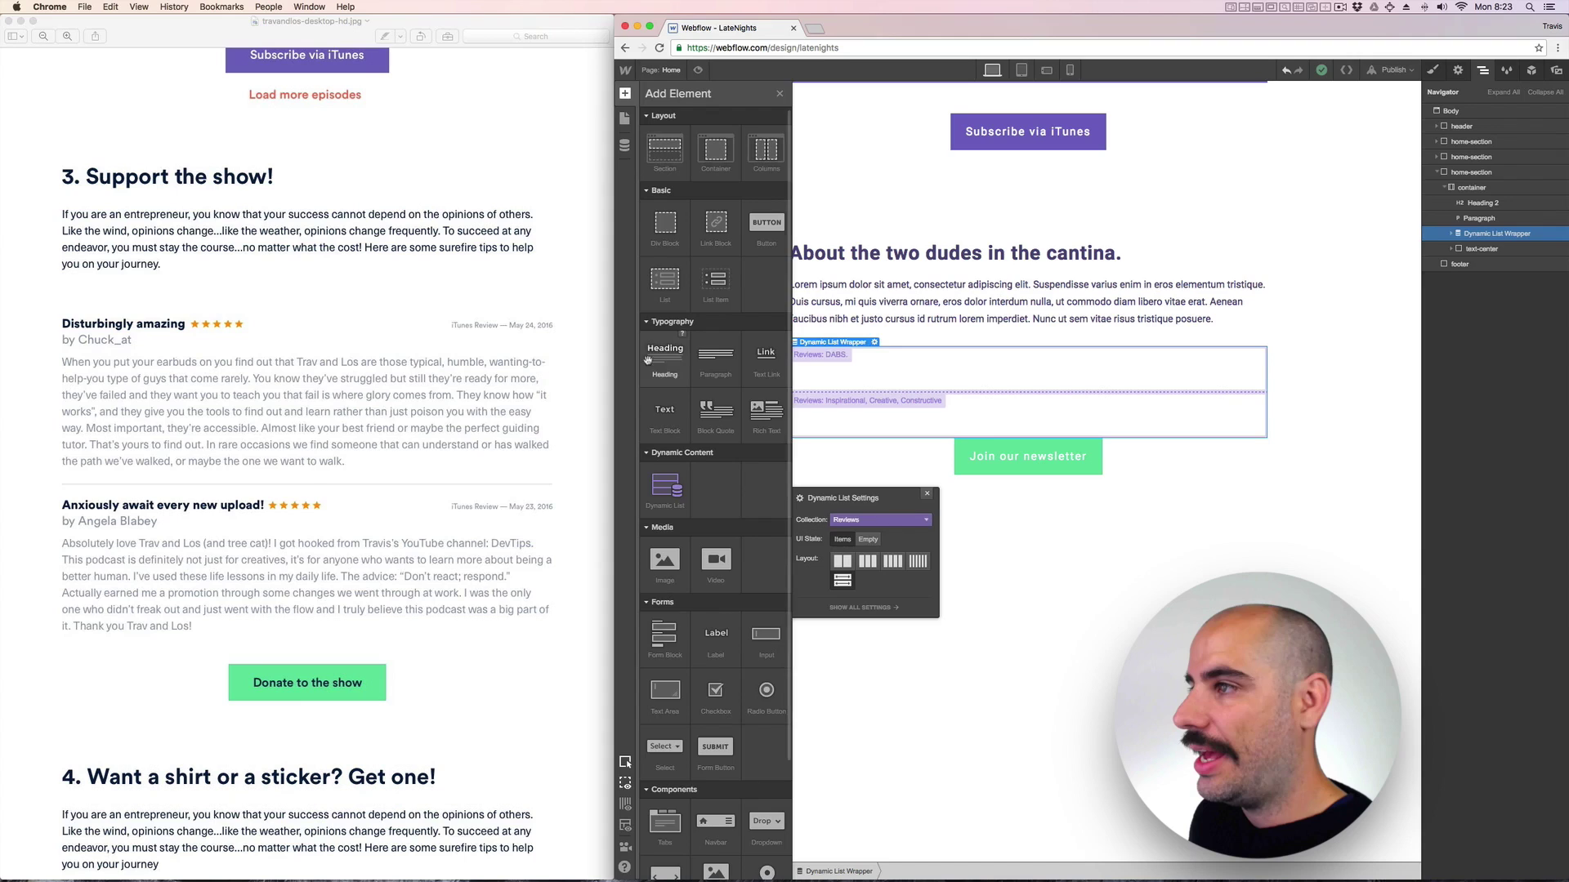
drag(648, 357, 902, 366)
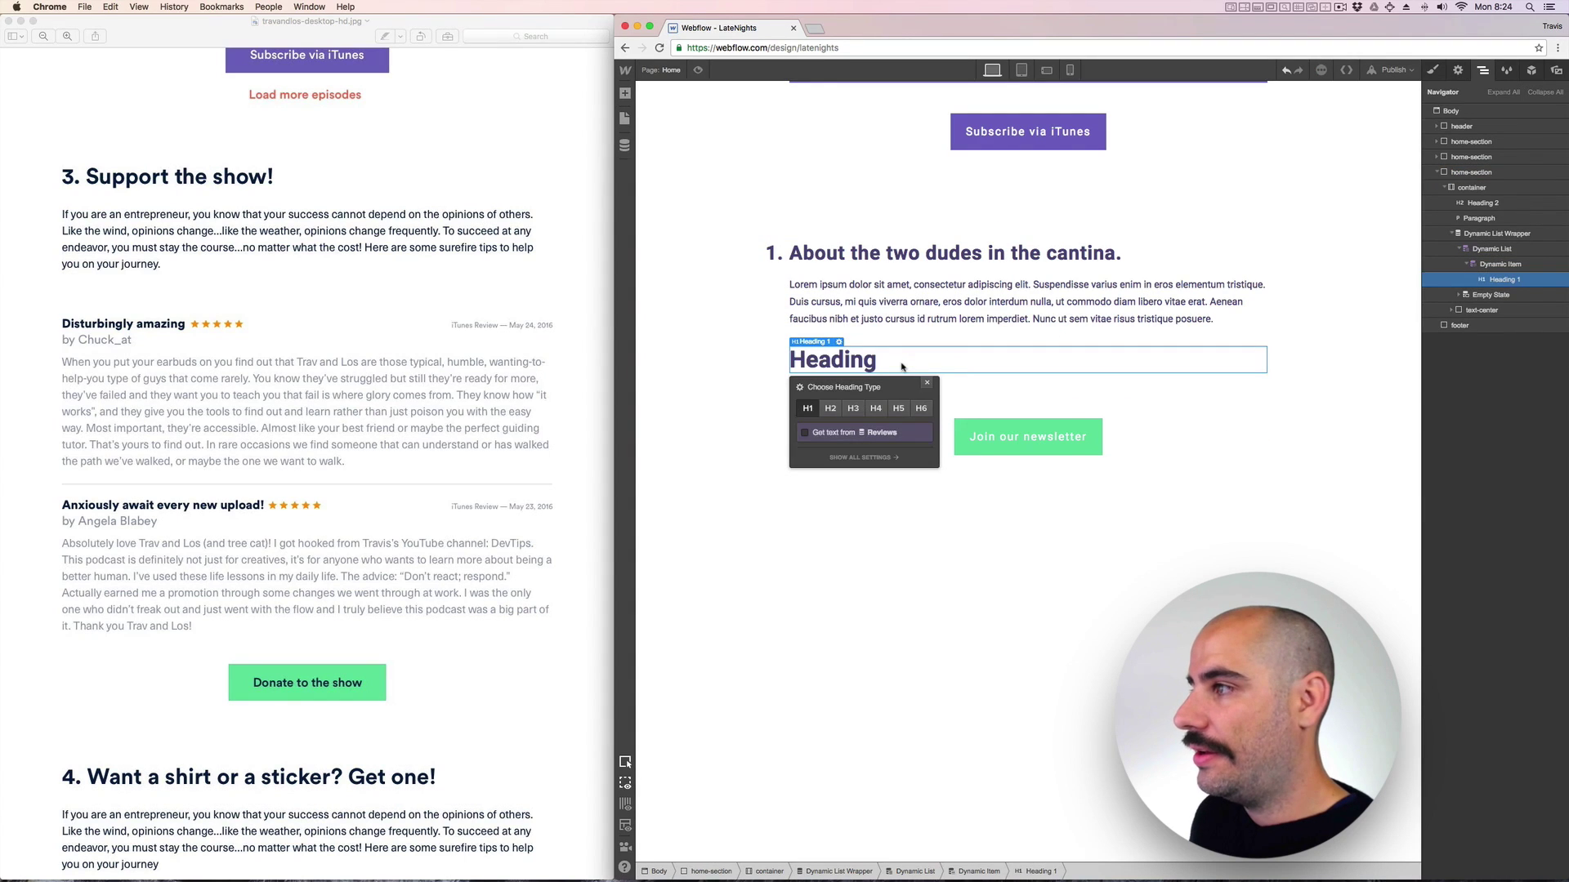
click(804, 435)
click(838, 448)
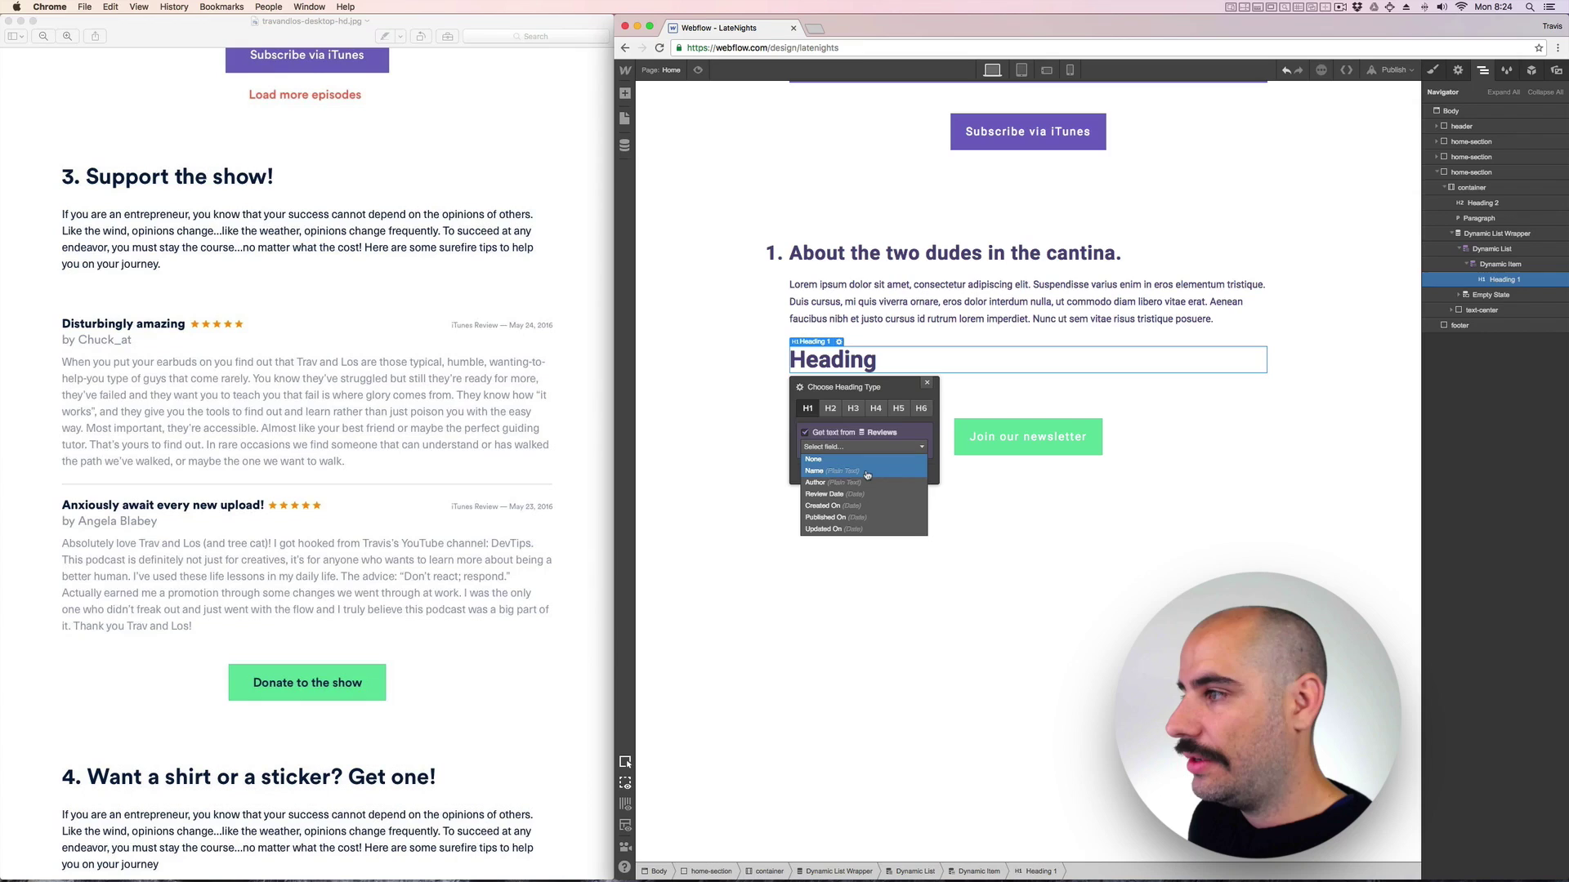
click(867, 472)
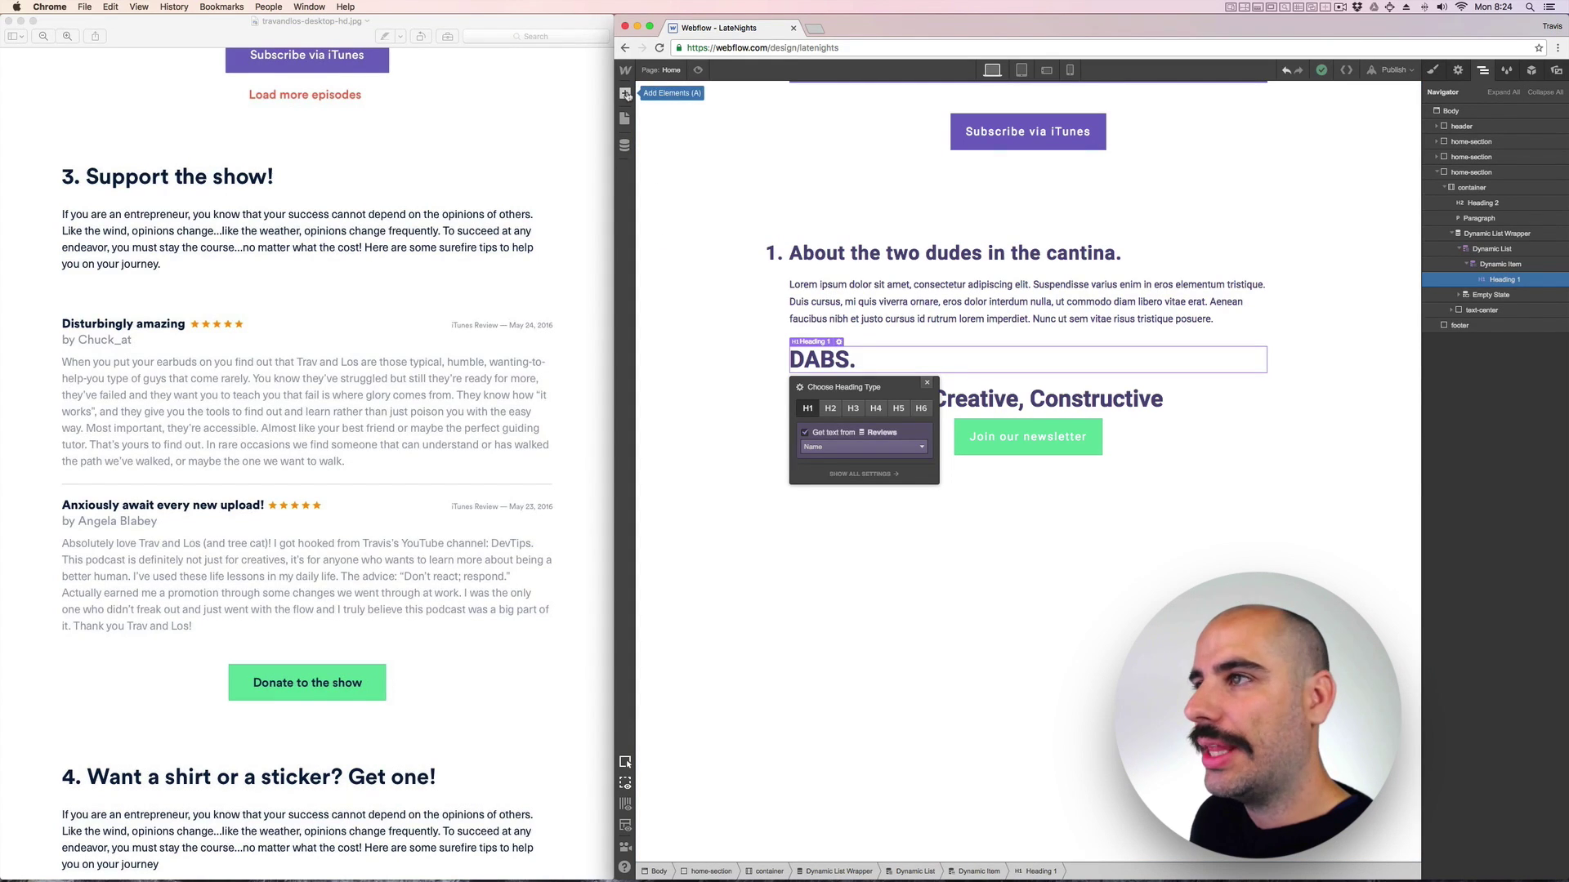
Add a text block bound to the Review Date field.
click(625, 94)
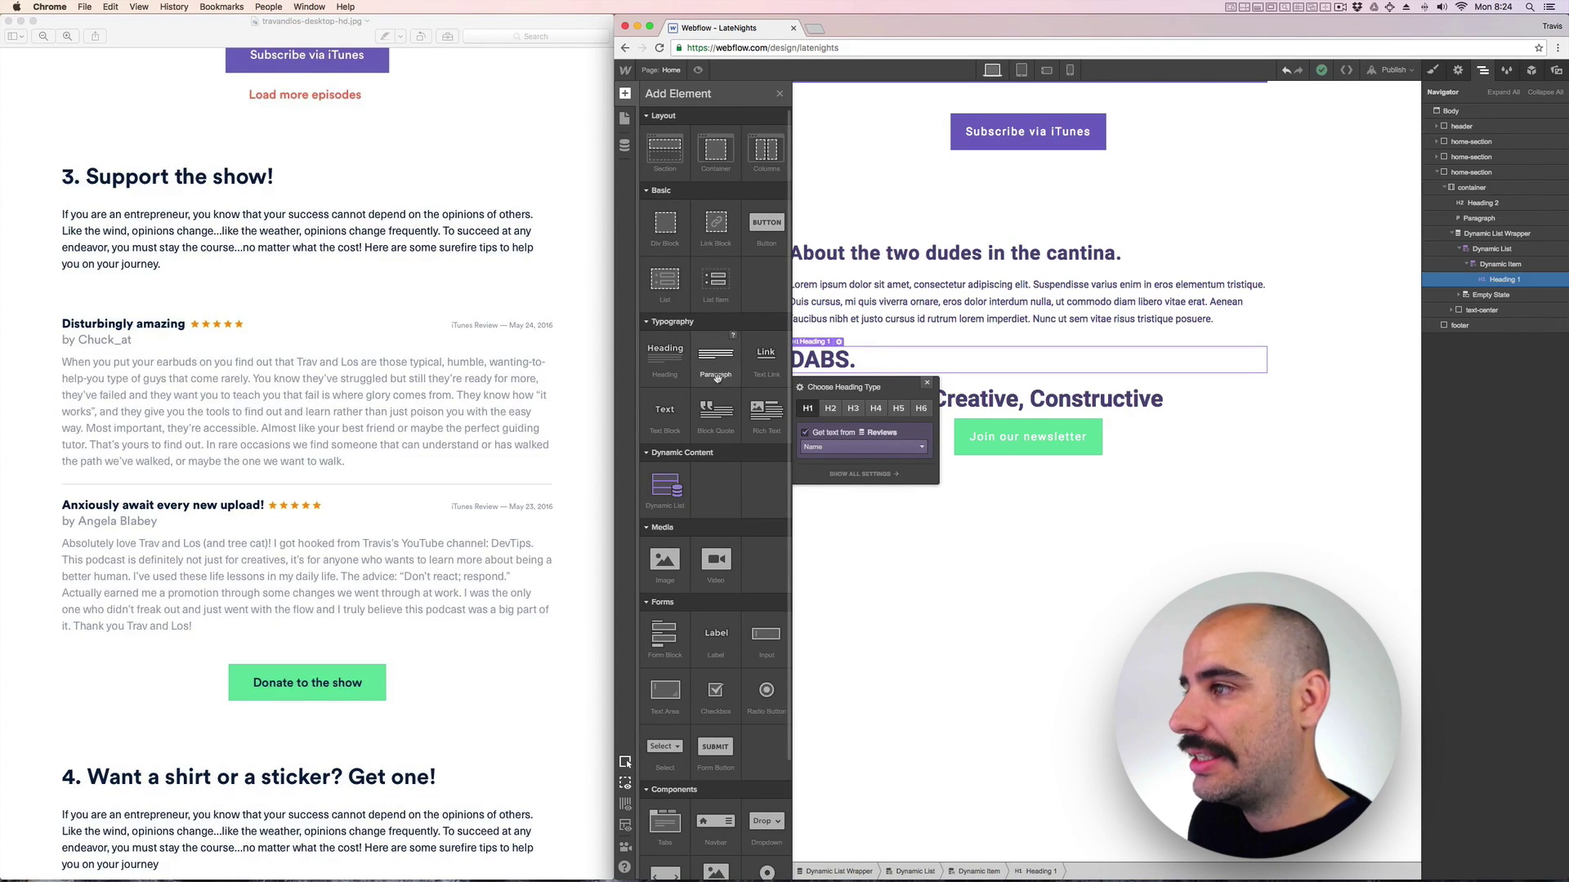
mouse_move(744, 409)
mouse_down()
mouse_move(760, 366)
mouse_move(854, 361)
mouse_up()
click(804, 398)
click(844, 411)
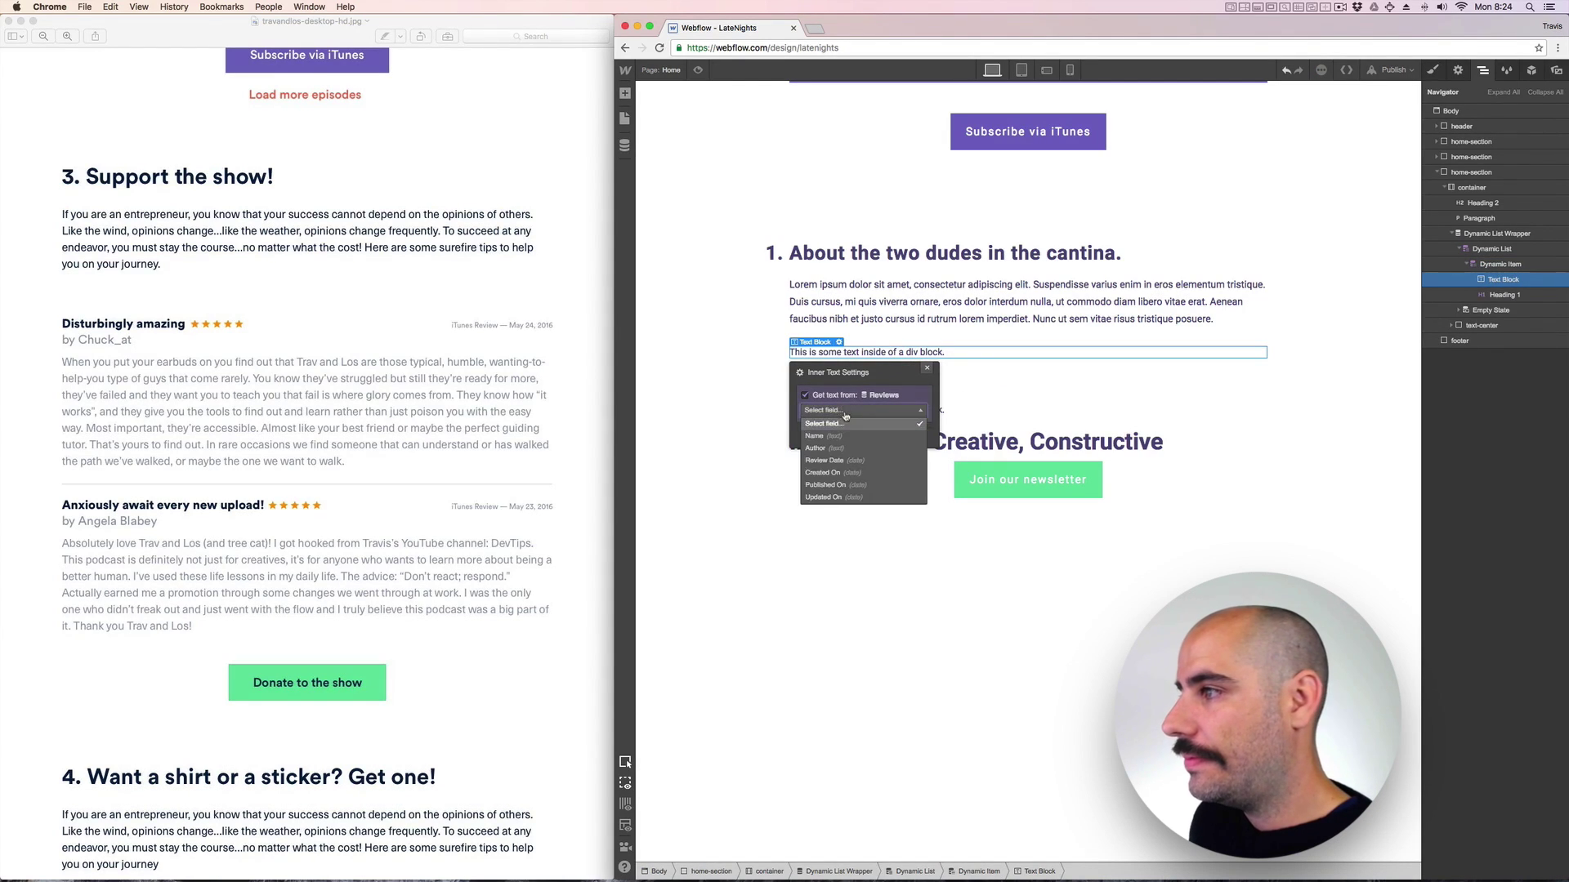
click(882, 462)
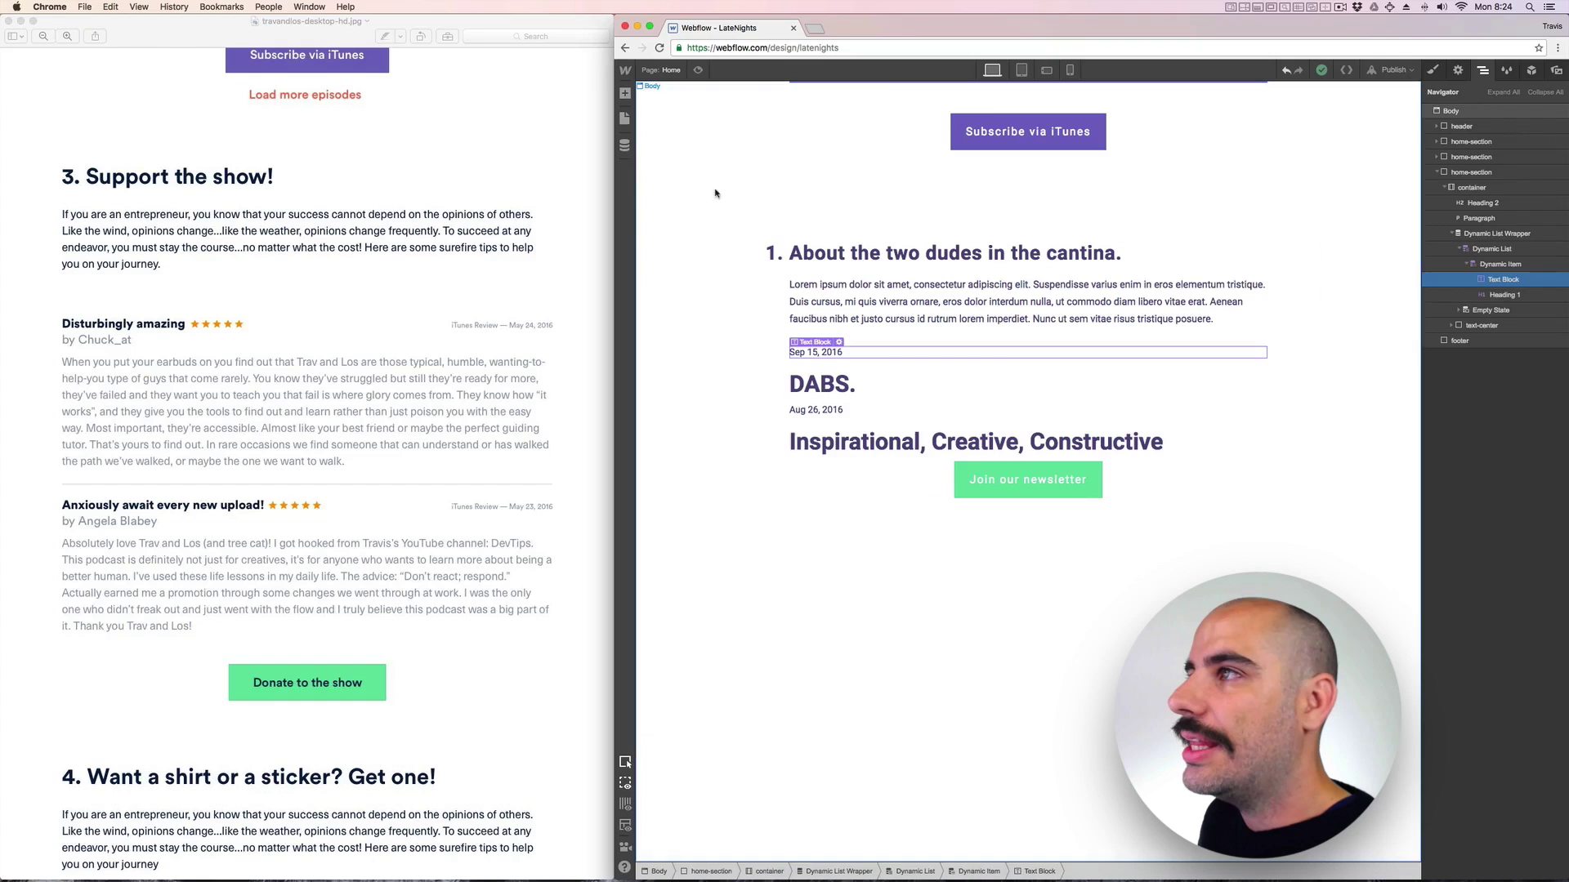
Add a second text block bound to the Author field.
click(625, 93)
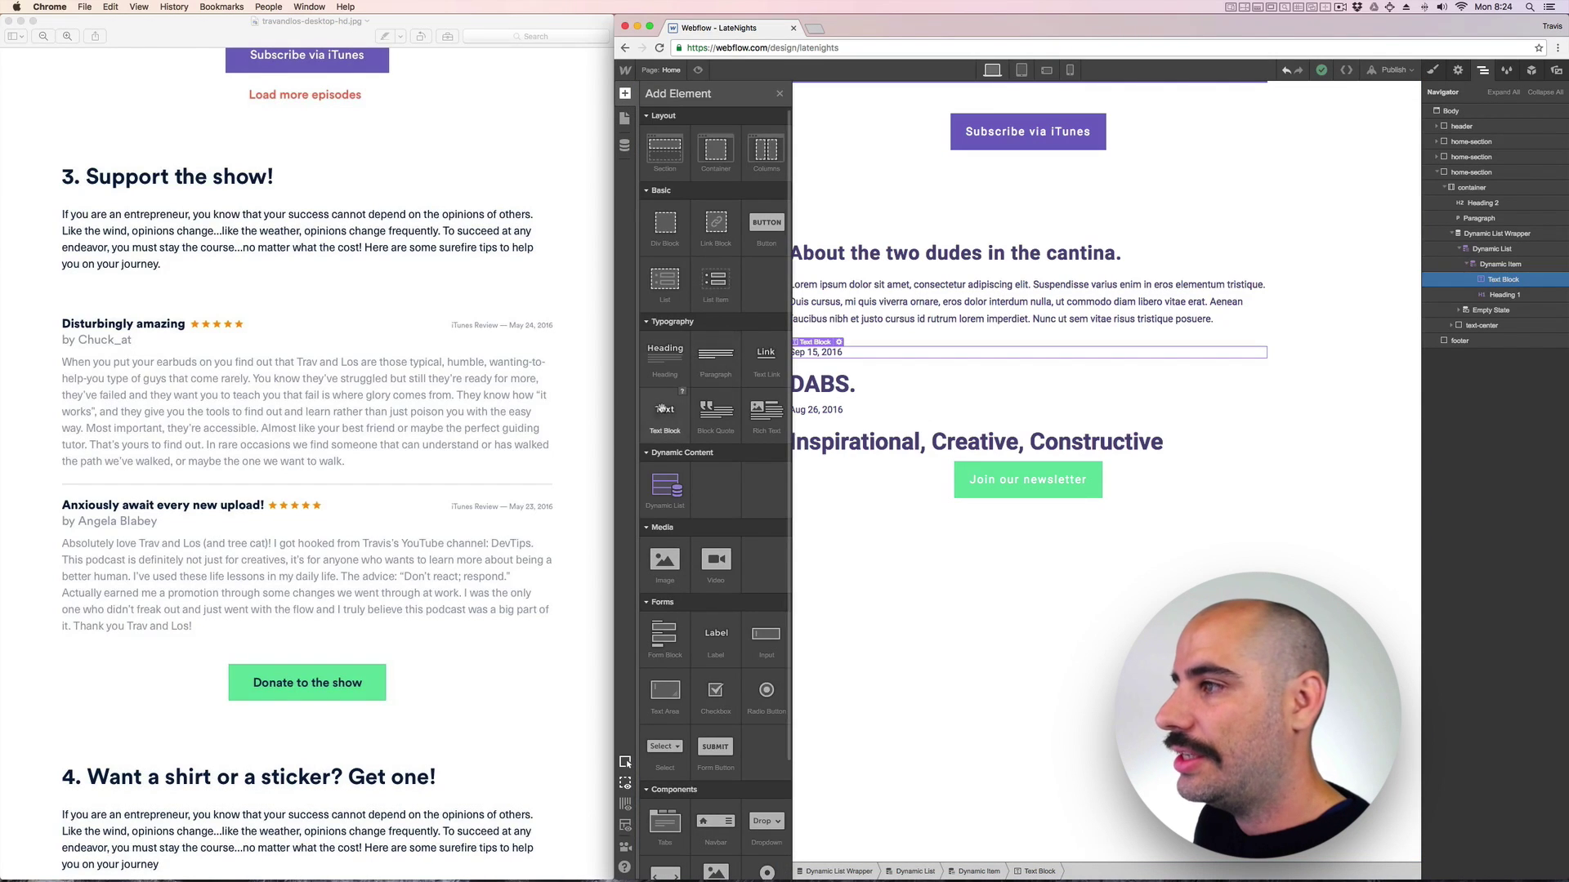
drag(664, 408, 836, 359)
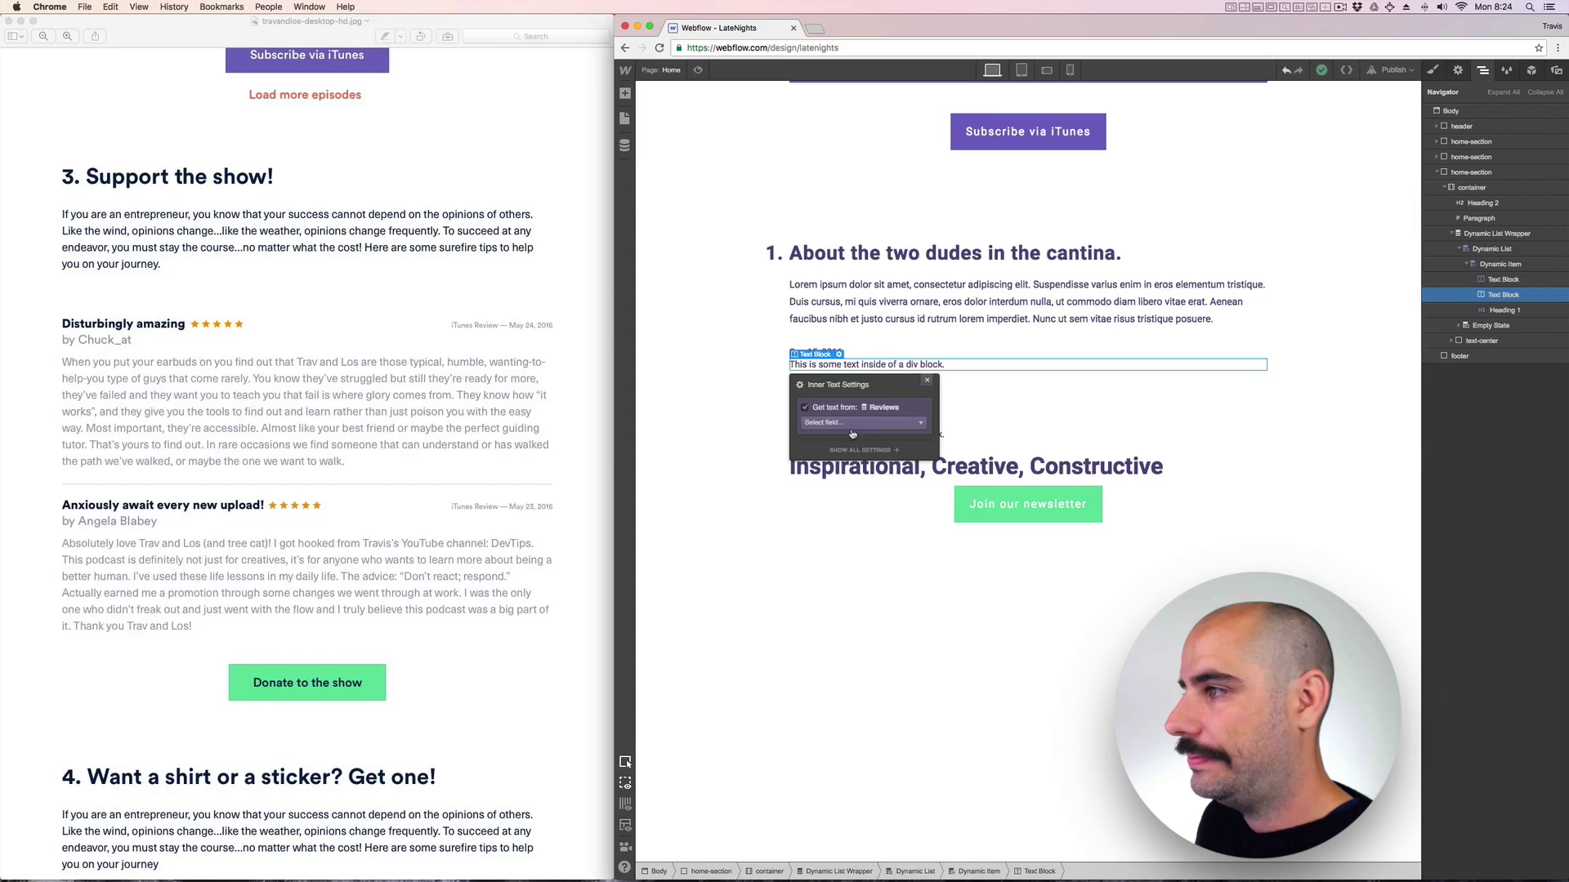
click(851, 425)
click(833, 461)
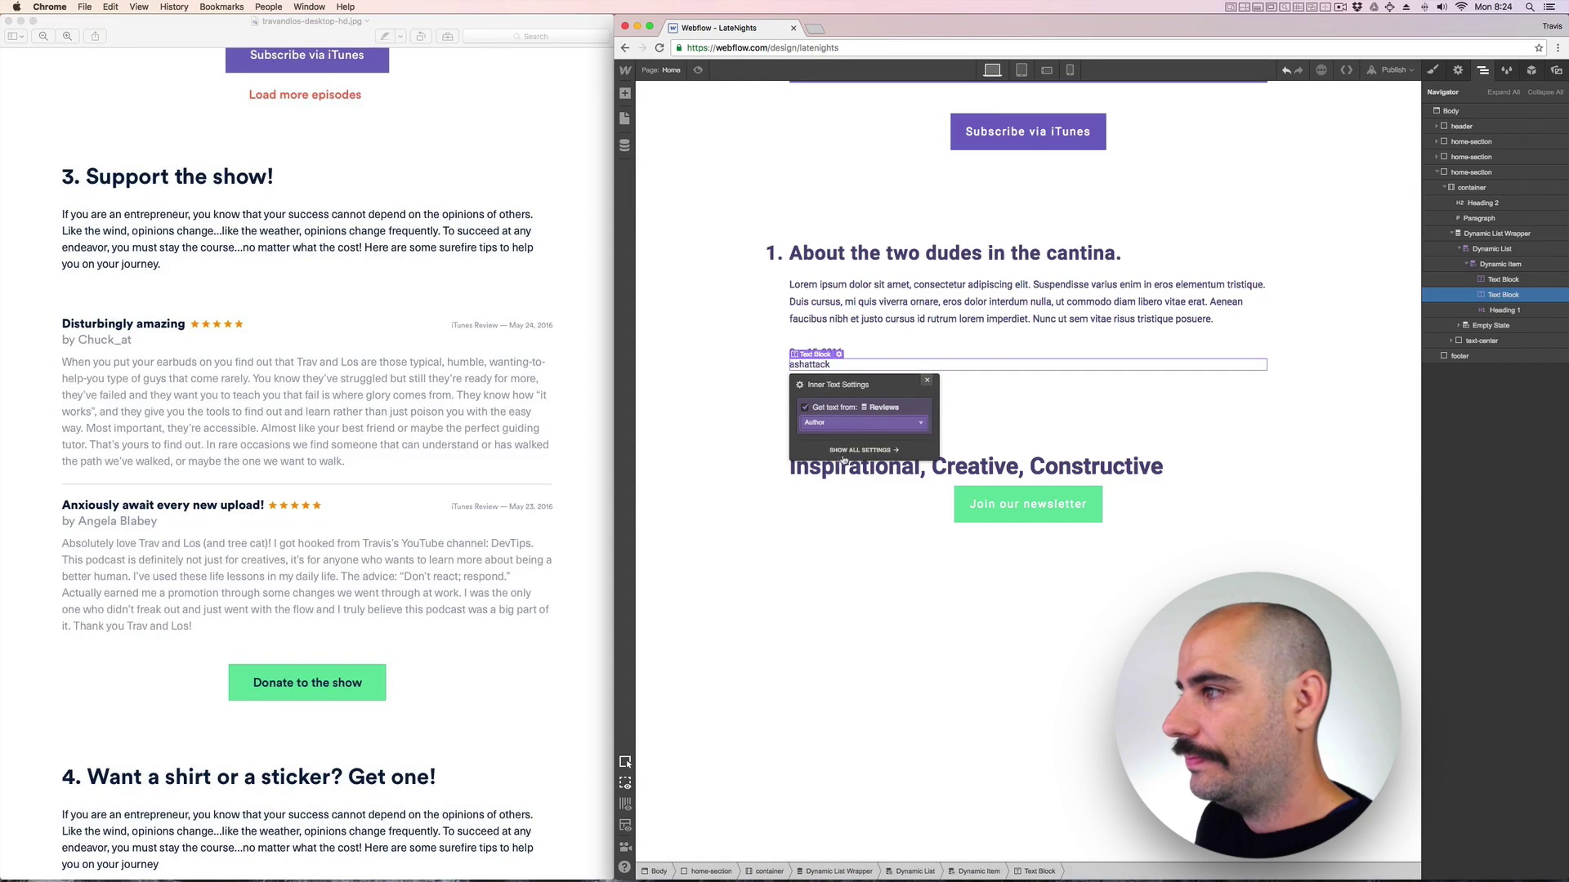
click(746, 406)
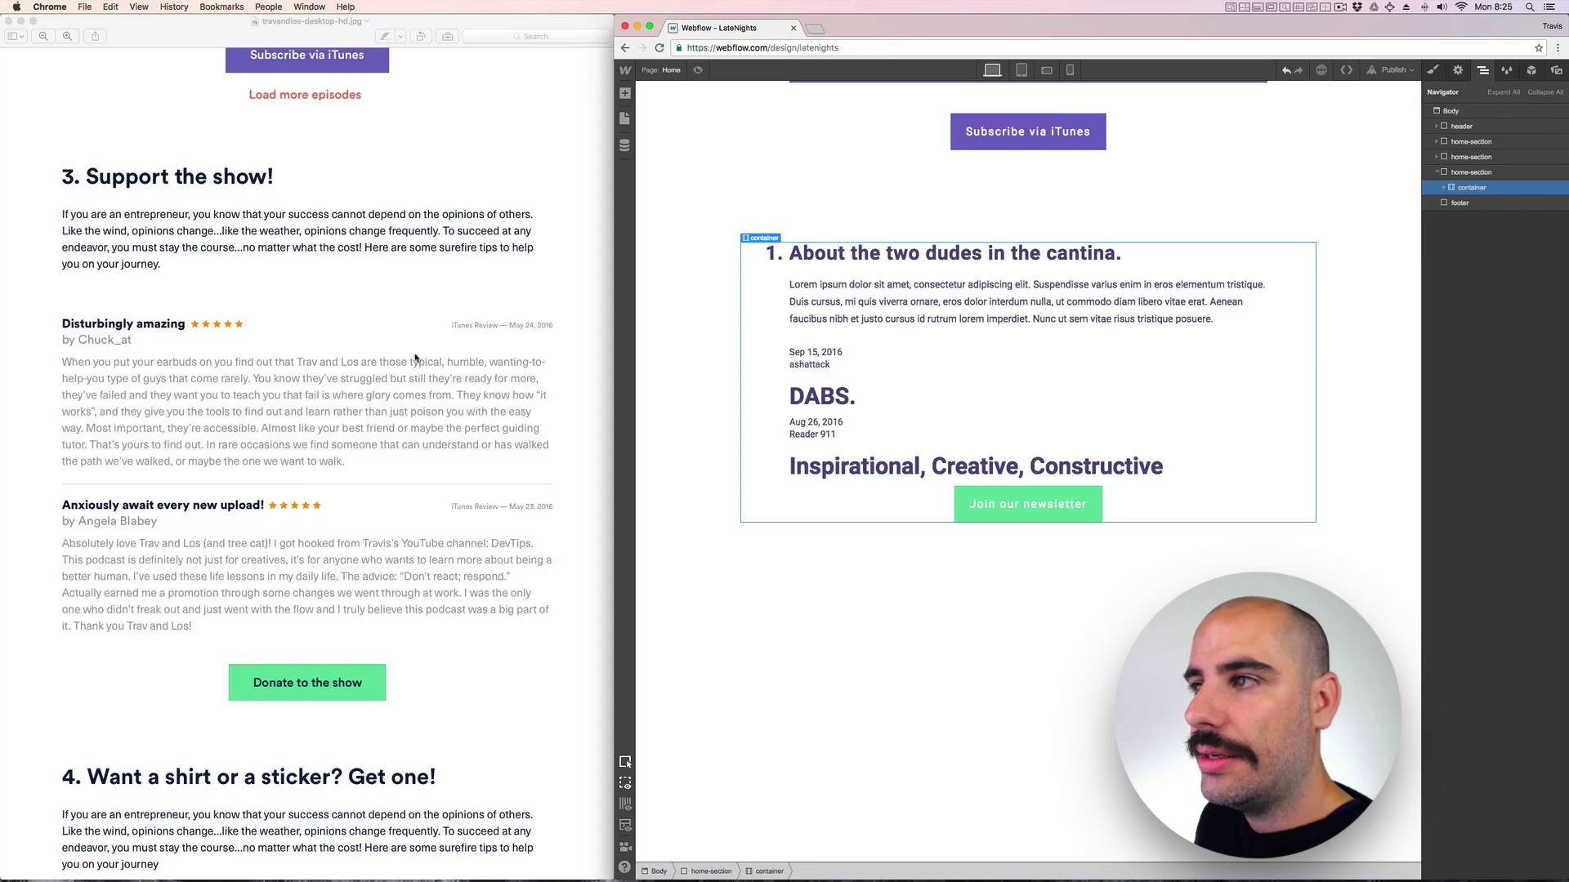
Add a Rich Text element to the review item bound to the Review field.
click(623, 95)
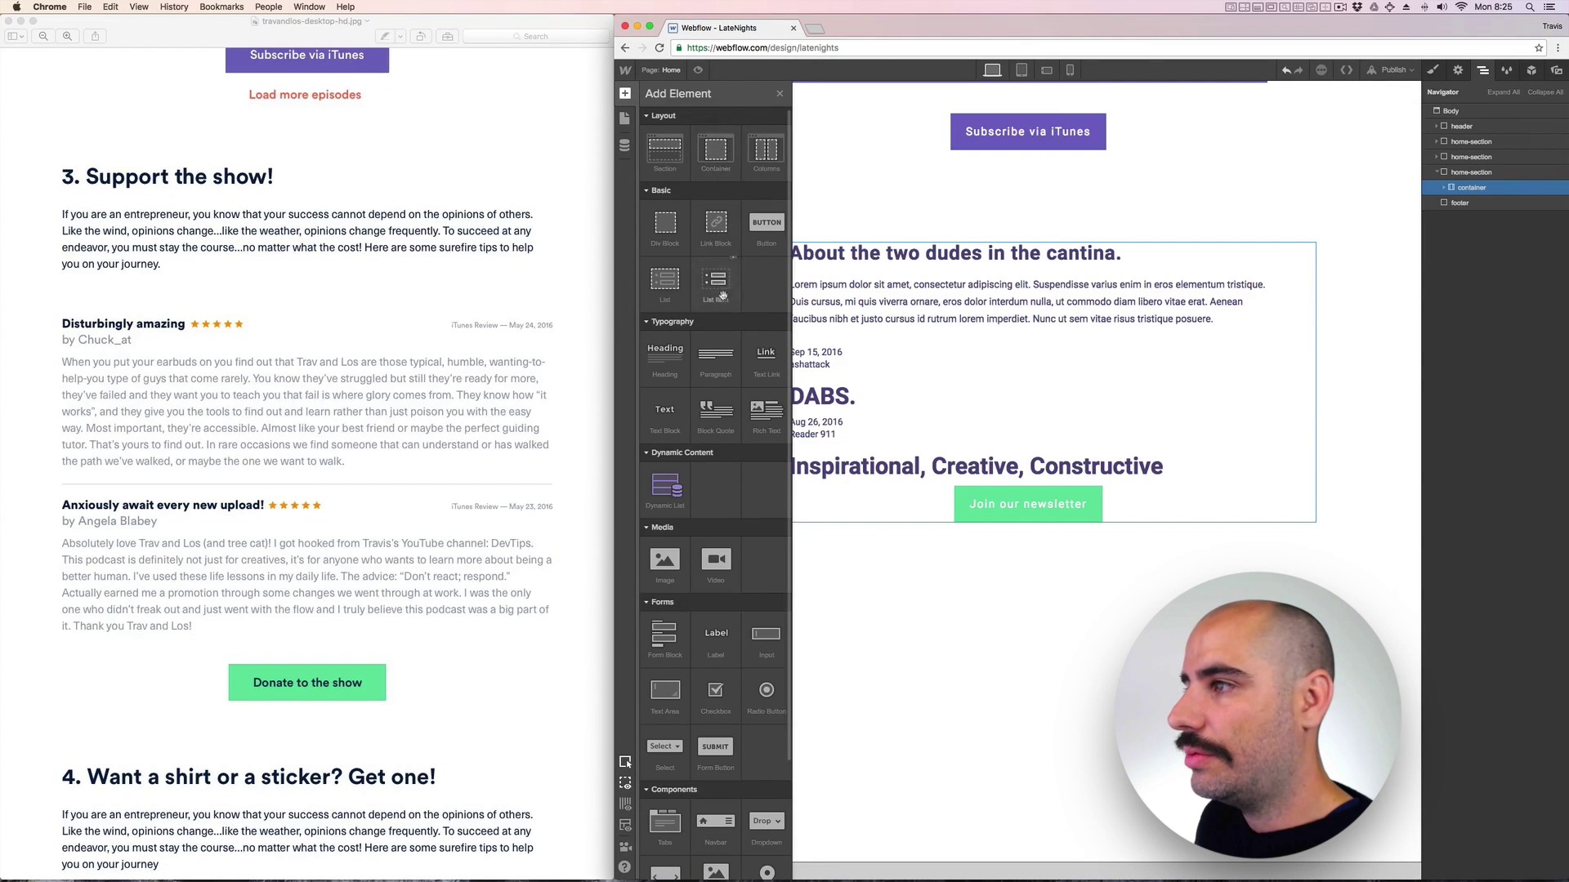
drag(765, 411, 855, 400)
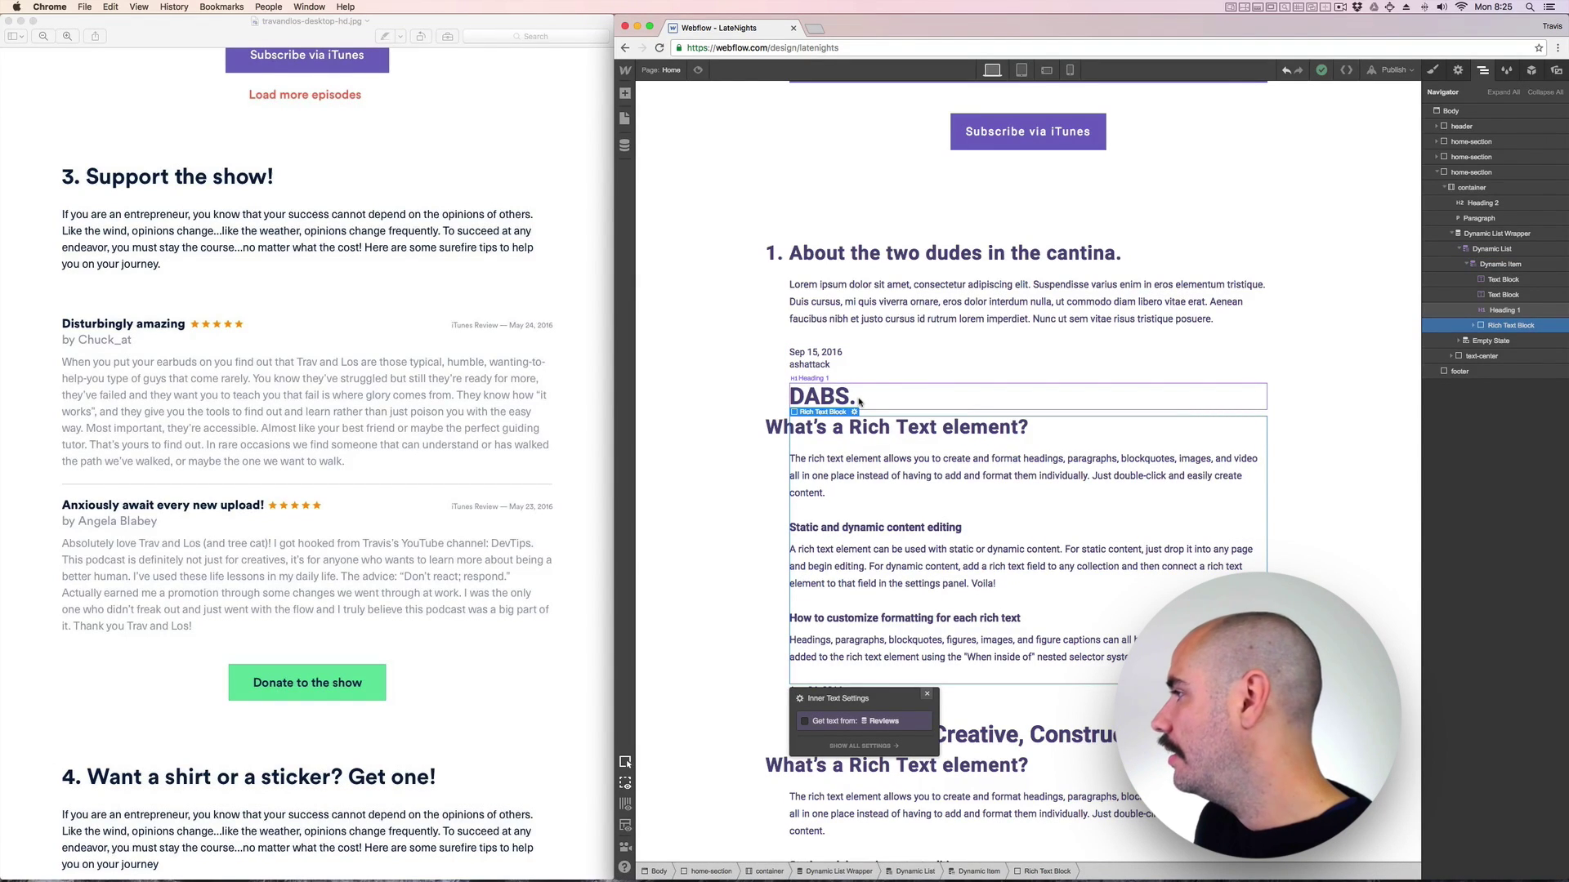
click(855, 724)
click(847, 738)
click(850, 762)
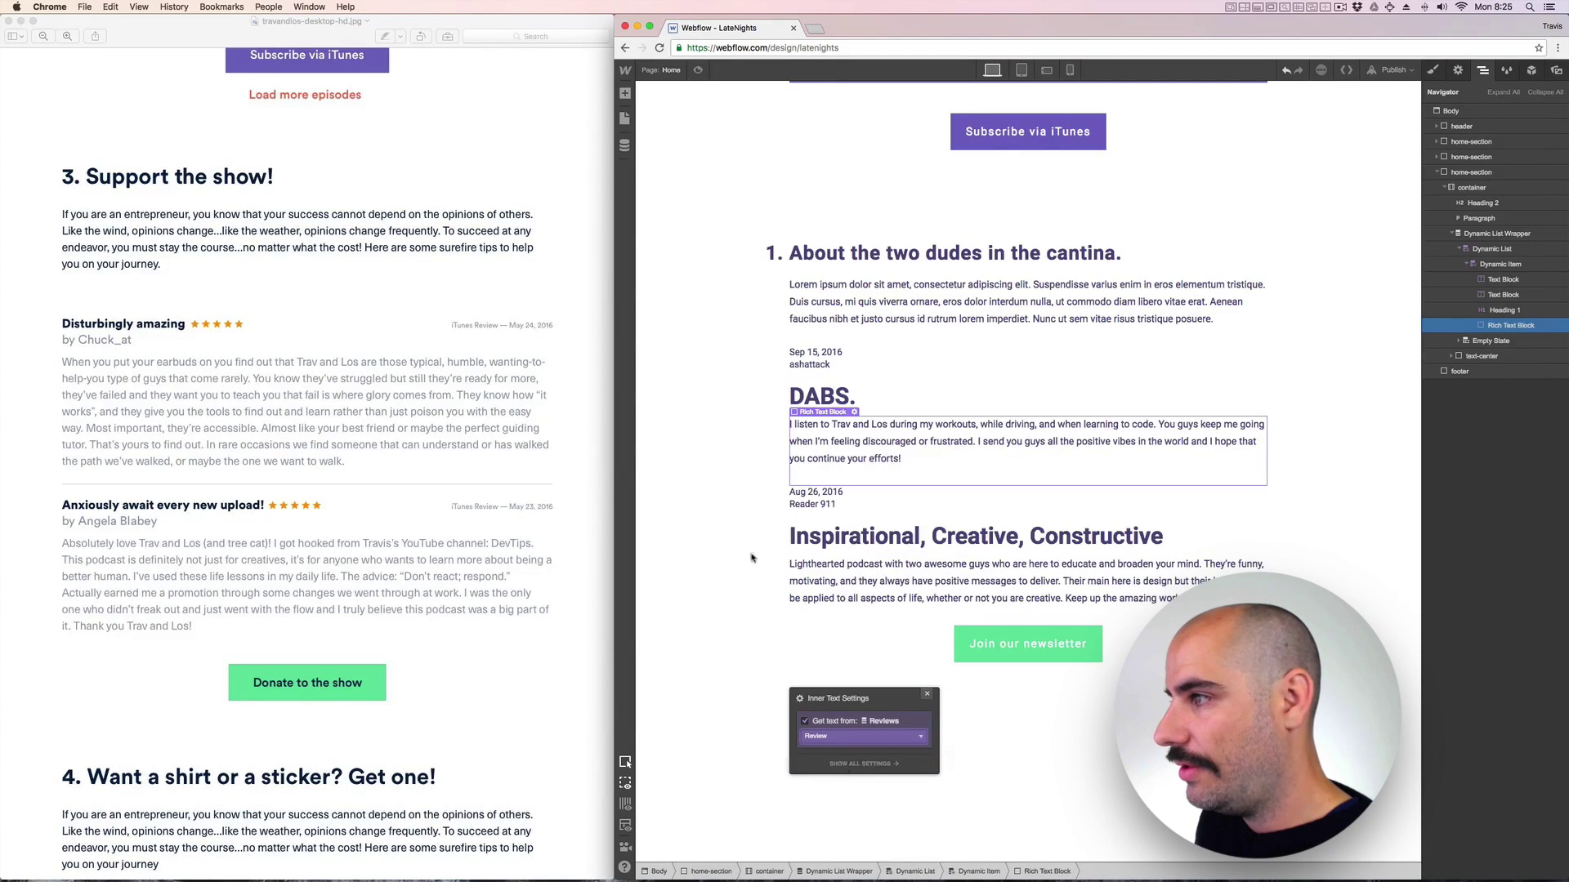
click(765, 689)
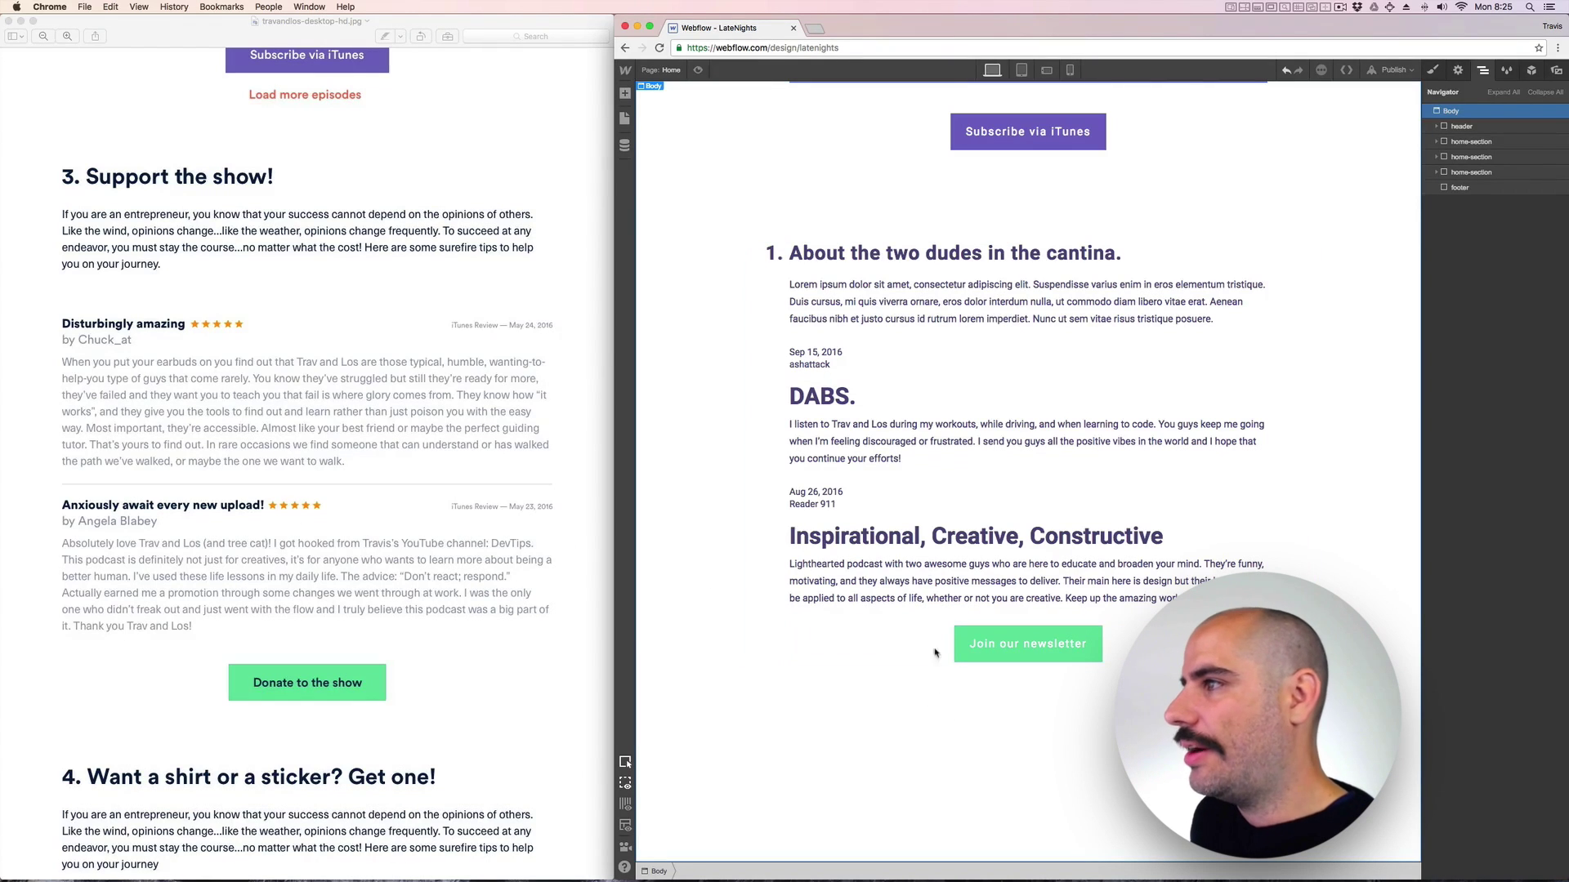
Retitle the copied section's heading to '3. Support the show!'.
double_click(867, 259)
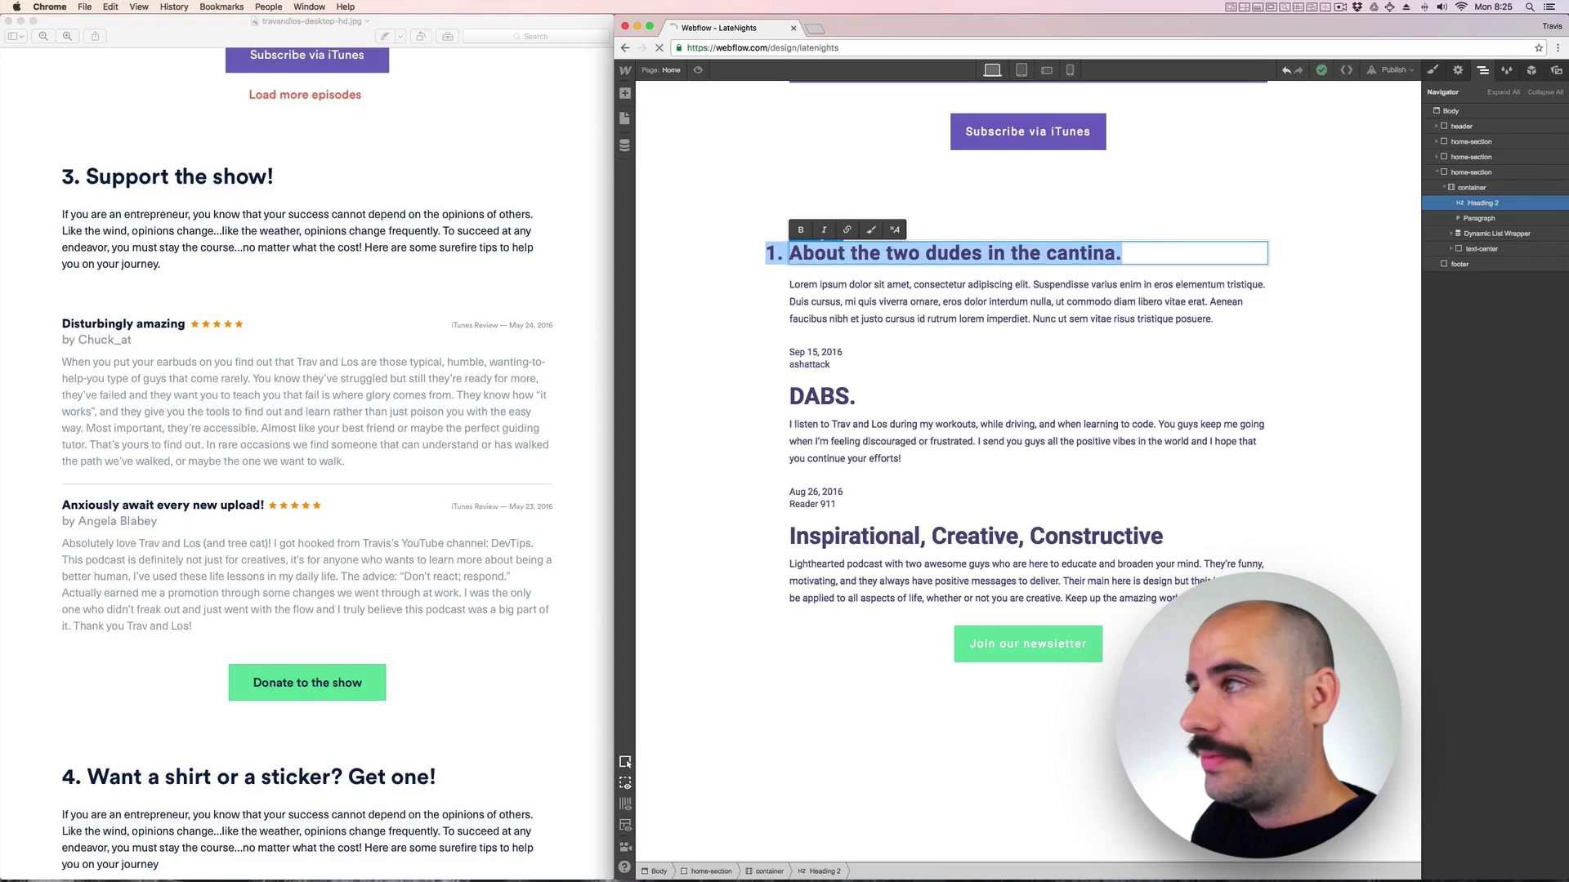
text(3. Su)
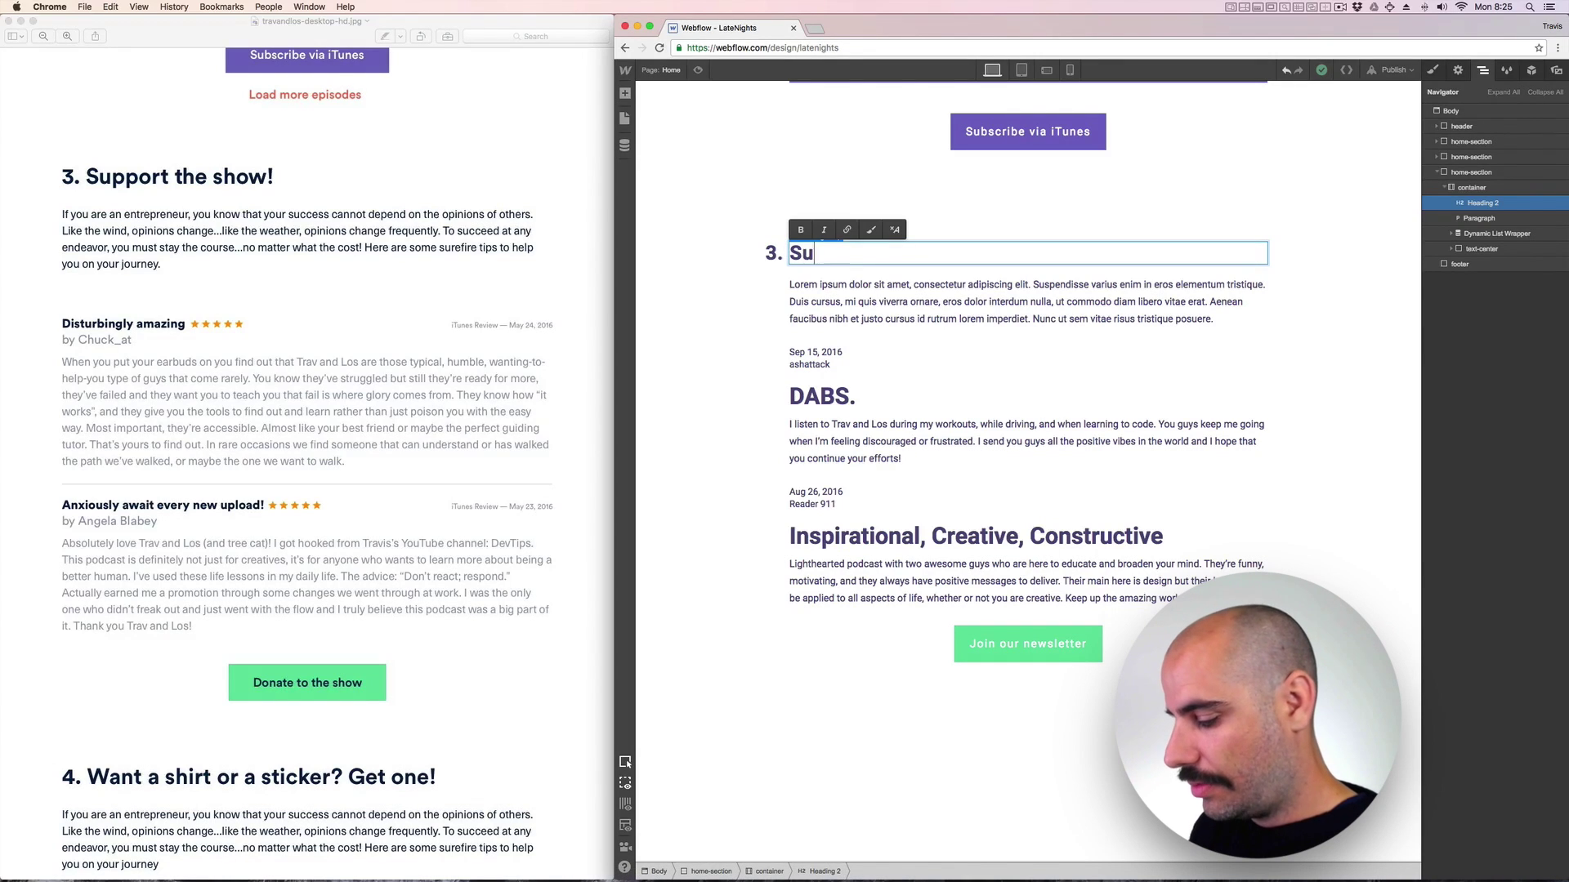
text(pport the )
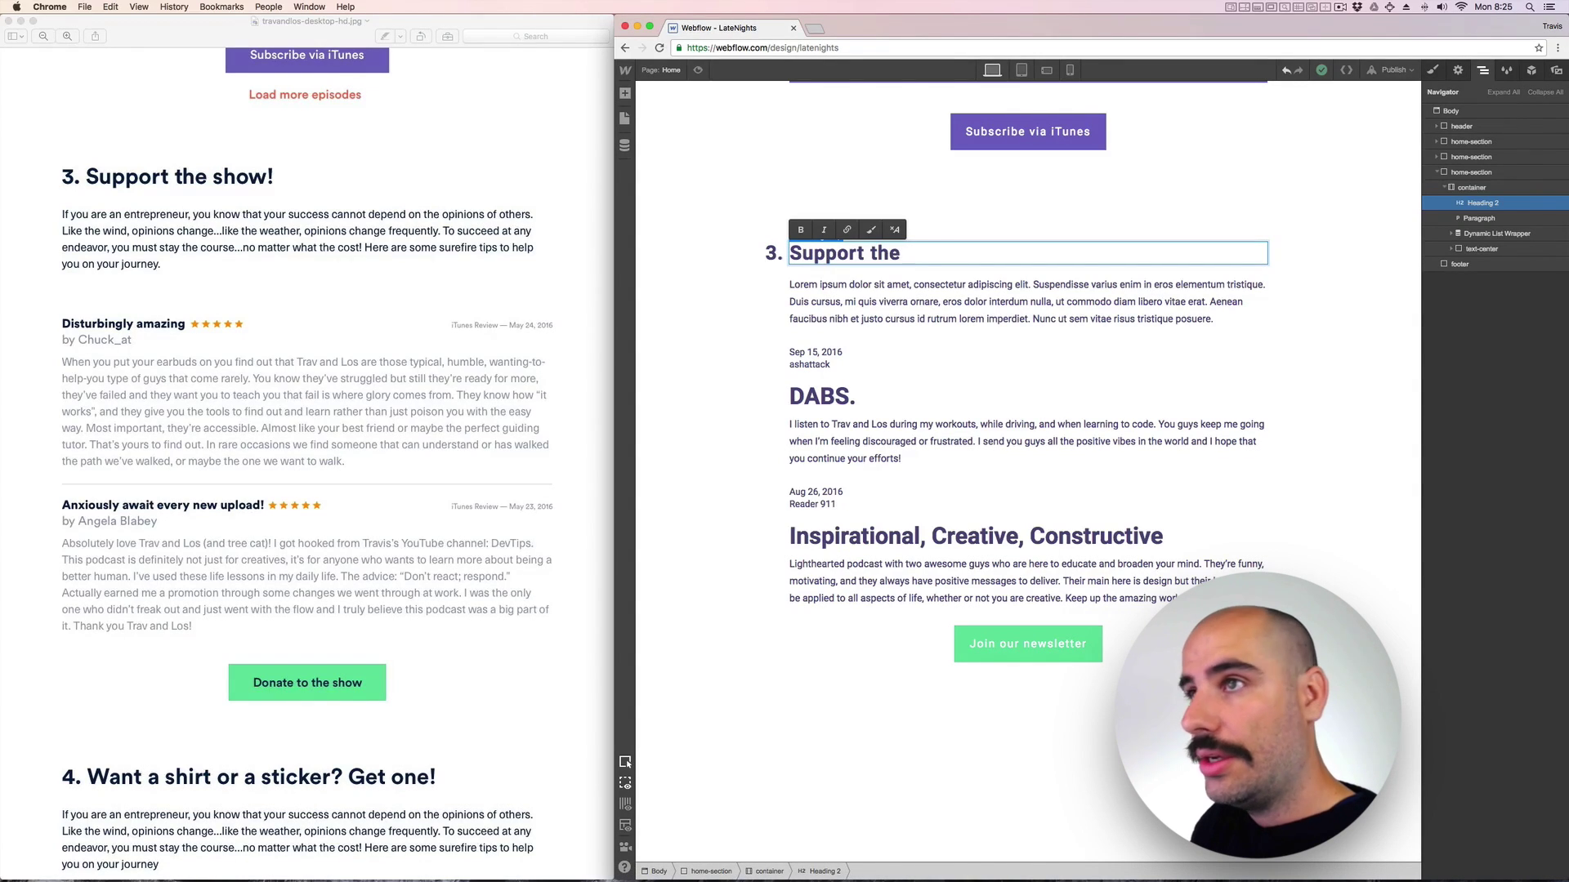
text(show!)
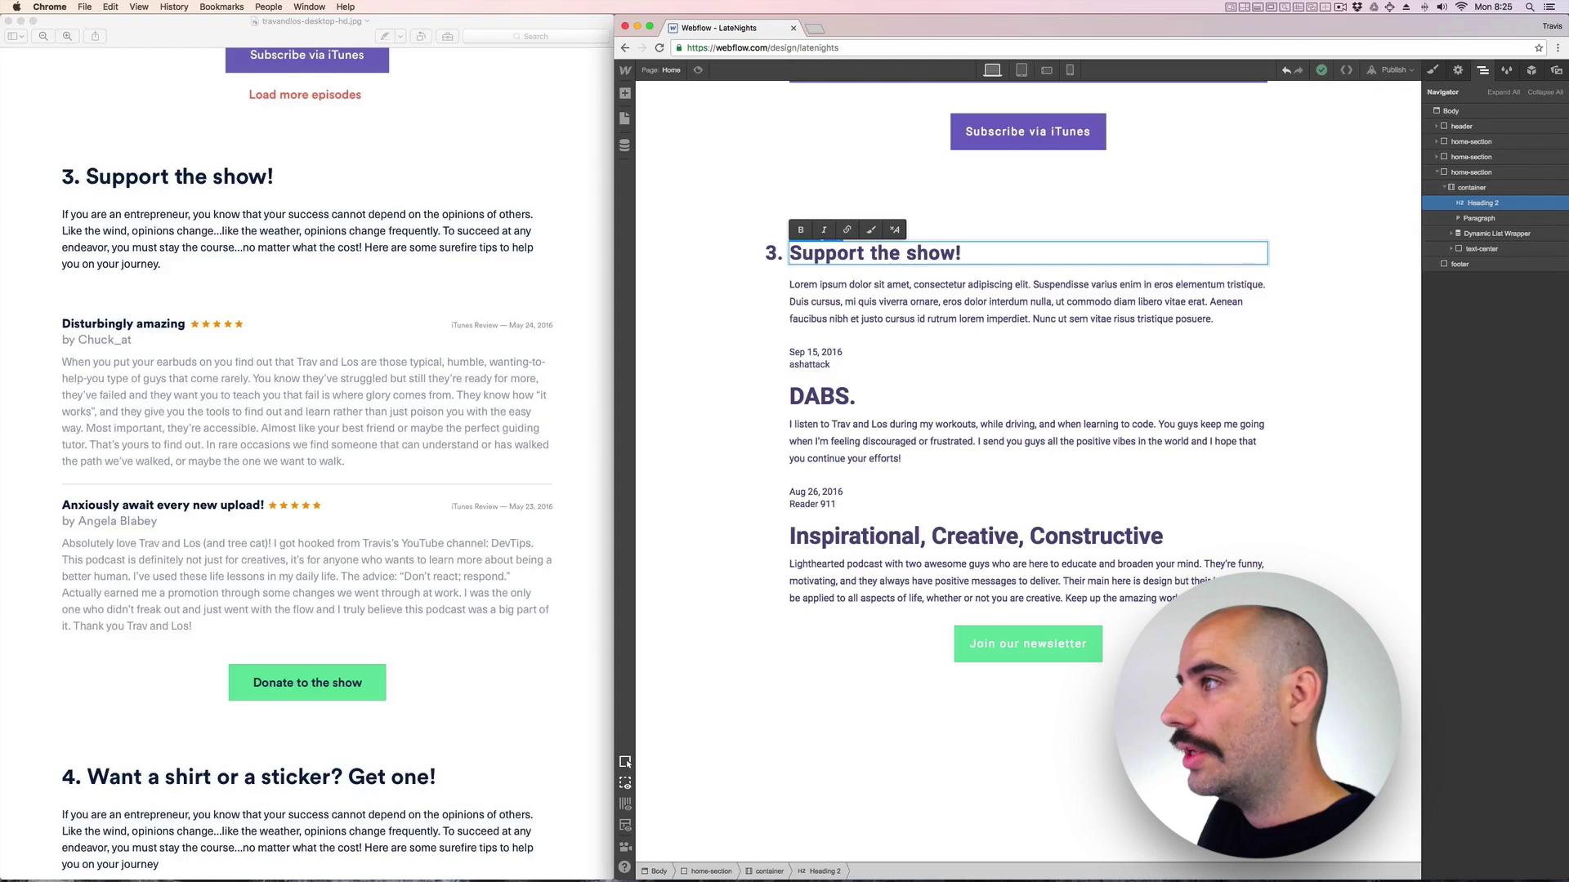
click(816, 303)
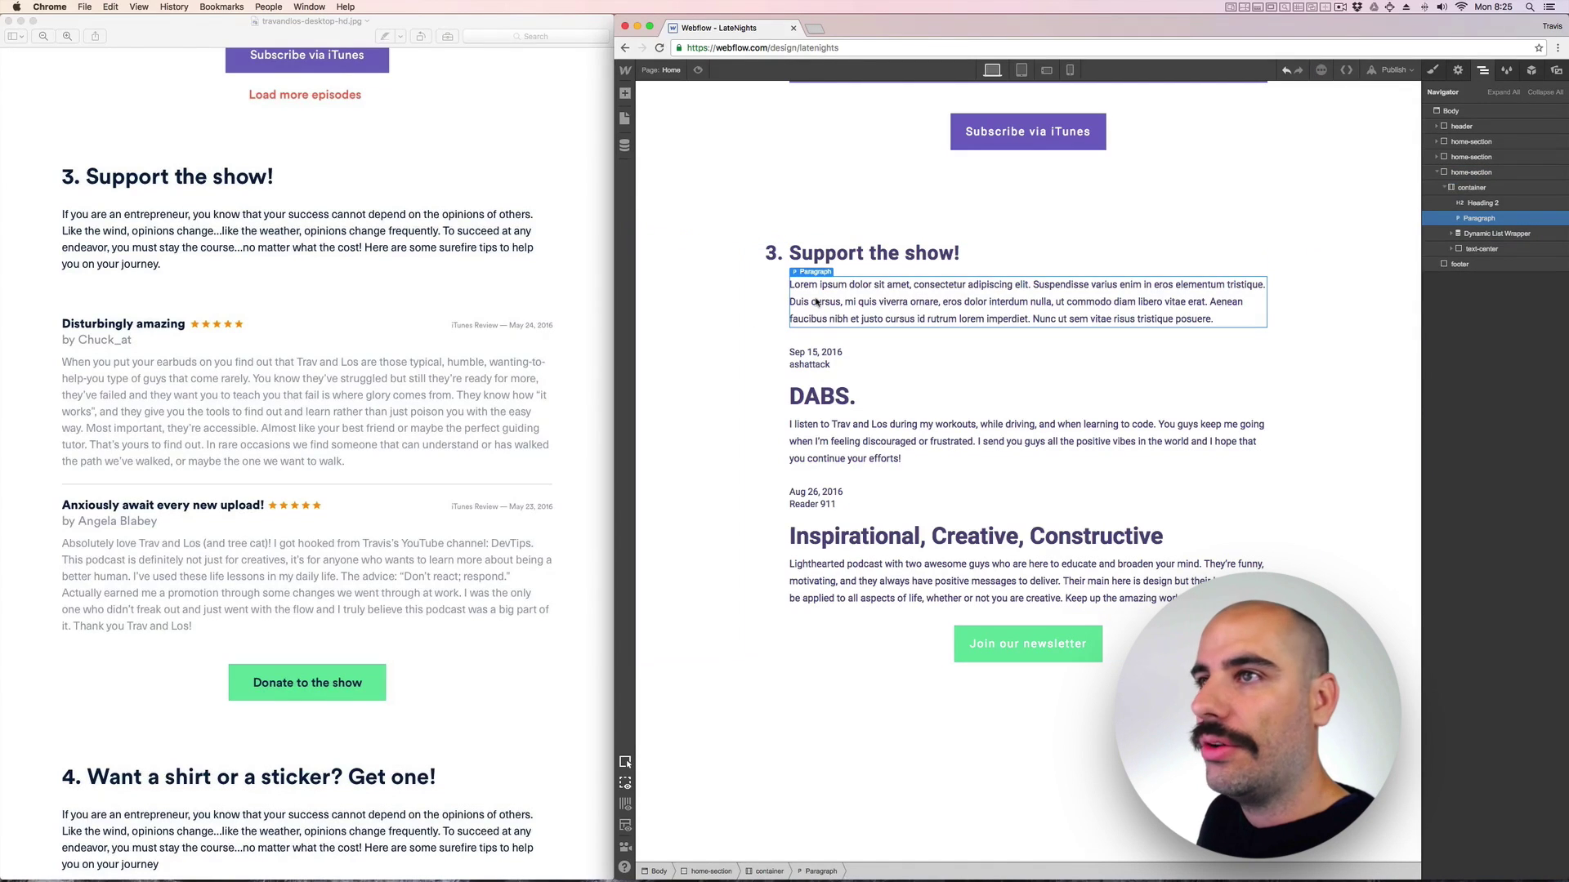
click(813, 354)
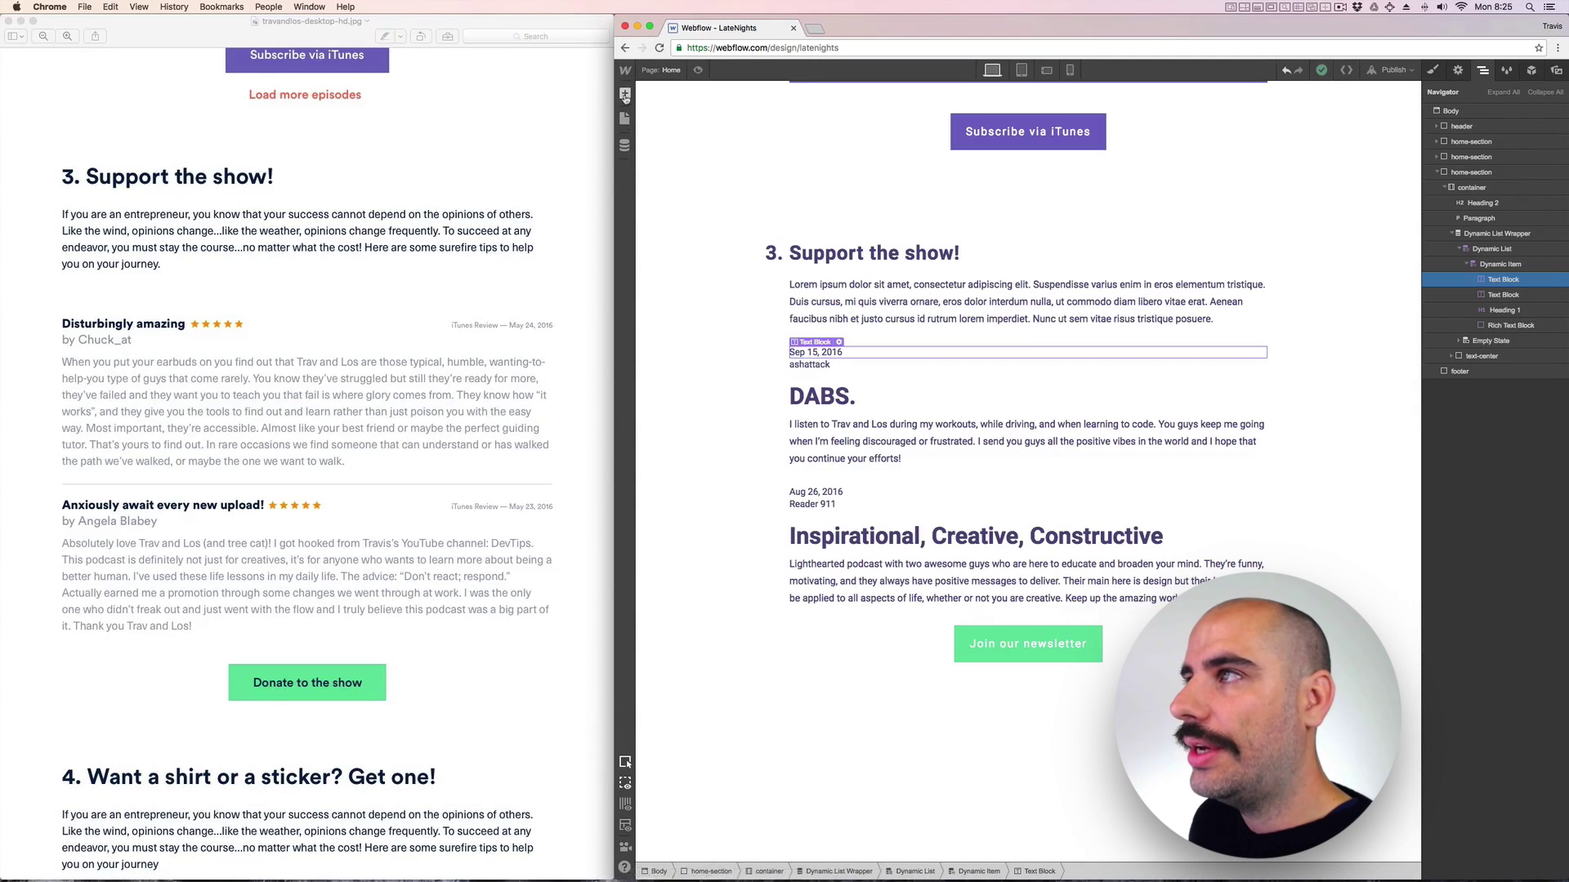
Add a Div Block below the review date and move the name heading, then the author text under it, inside.
click(625, 95)
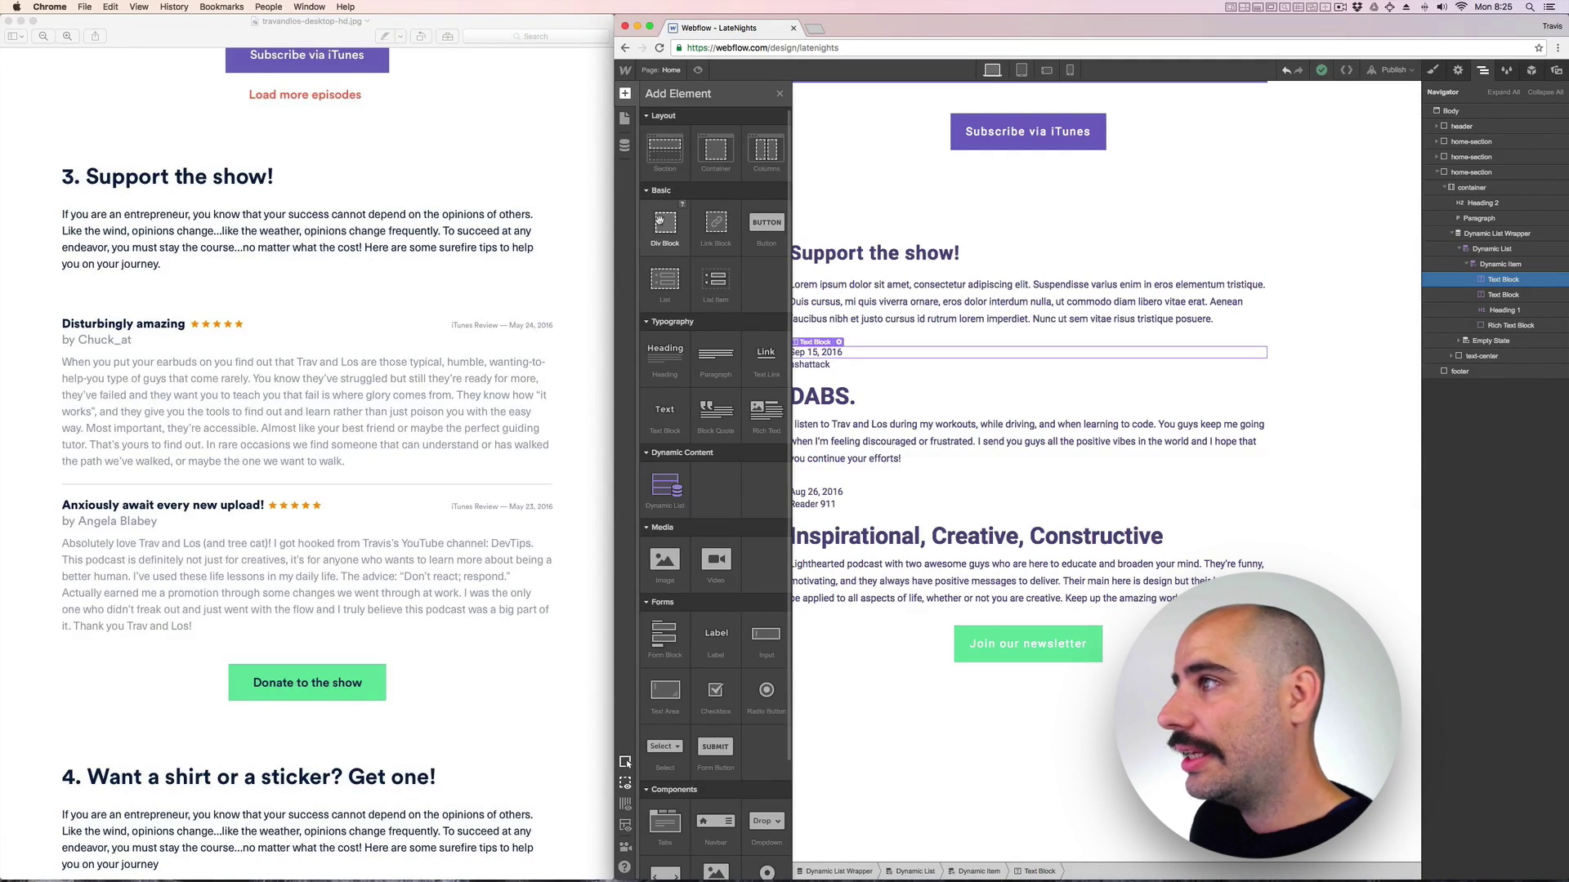
drag(660, 219, 850, 377)
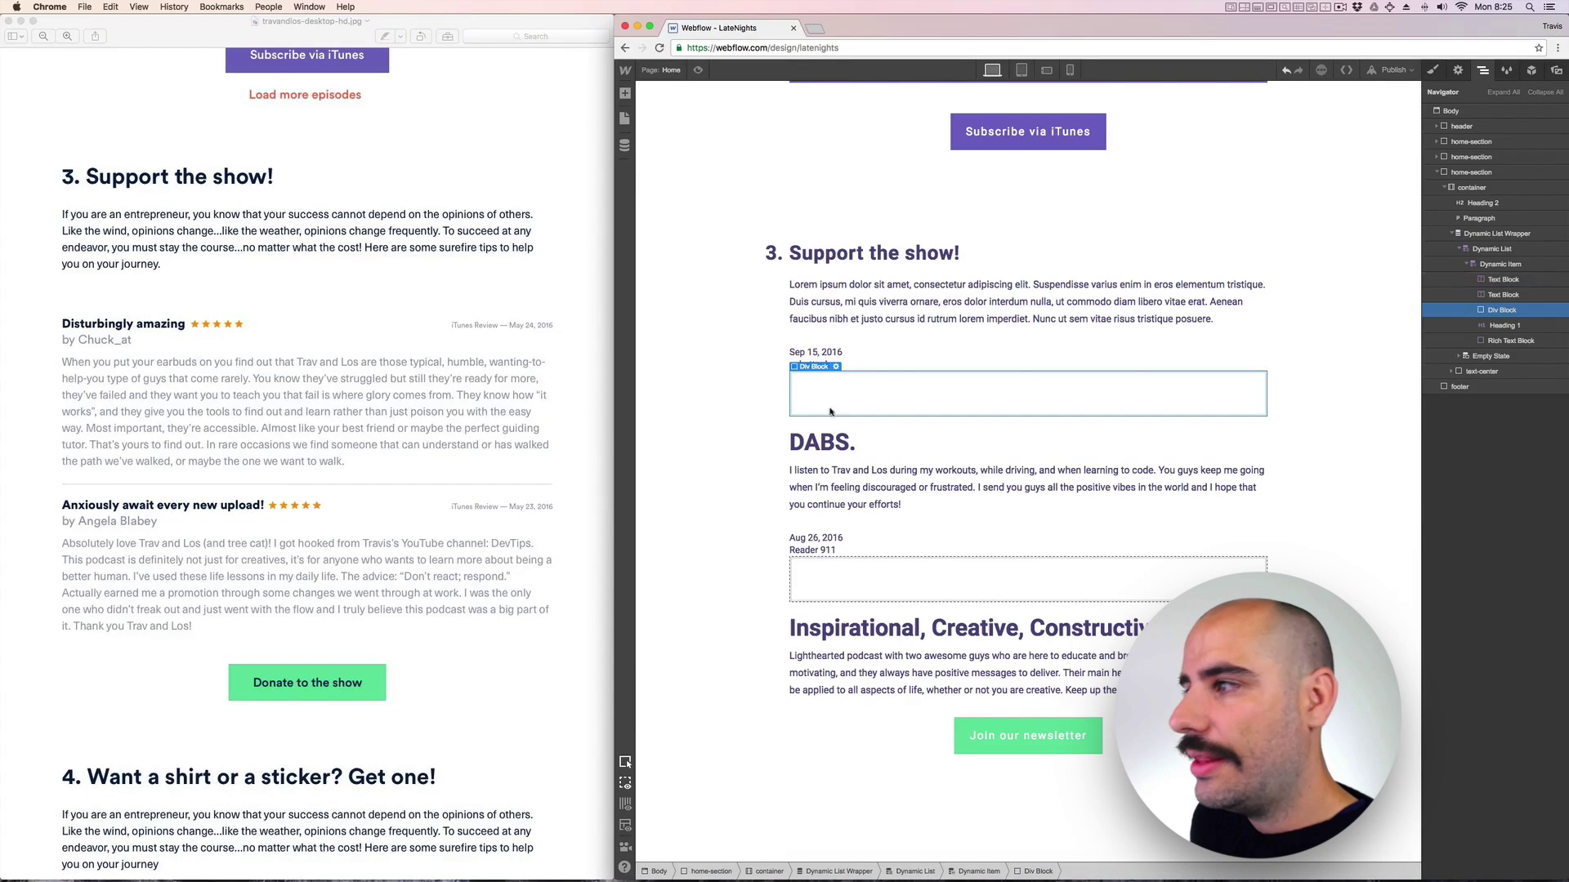
drag(834, 441, 843, 404)
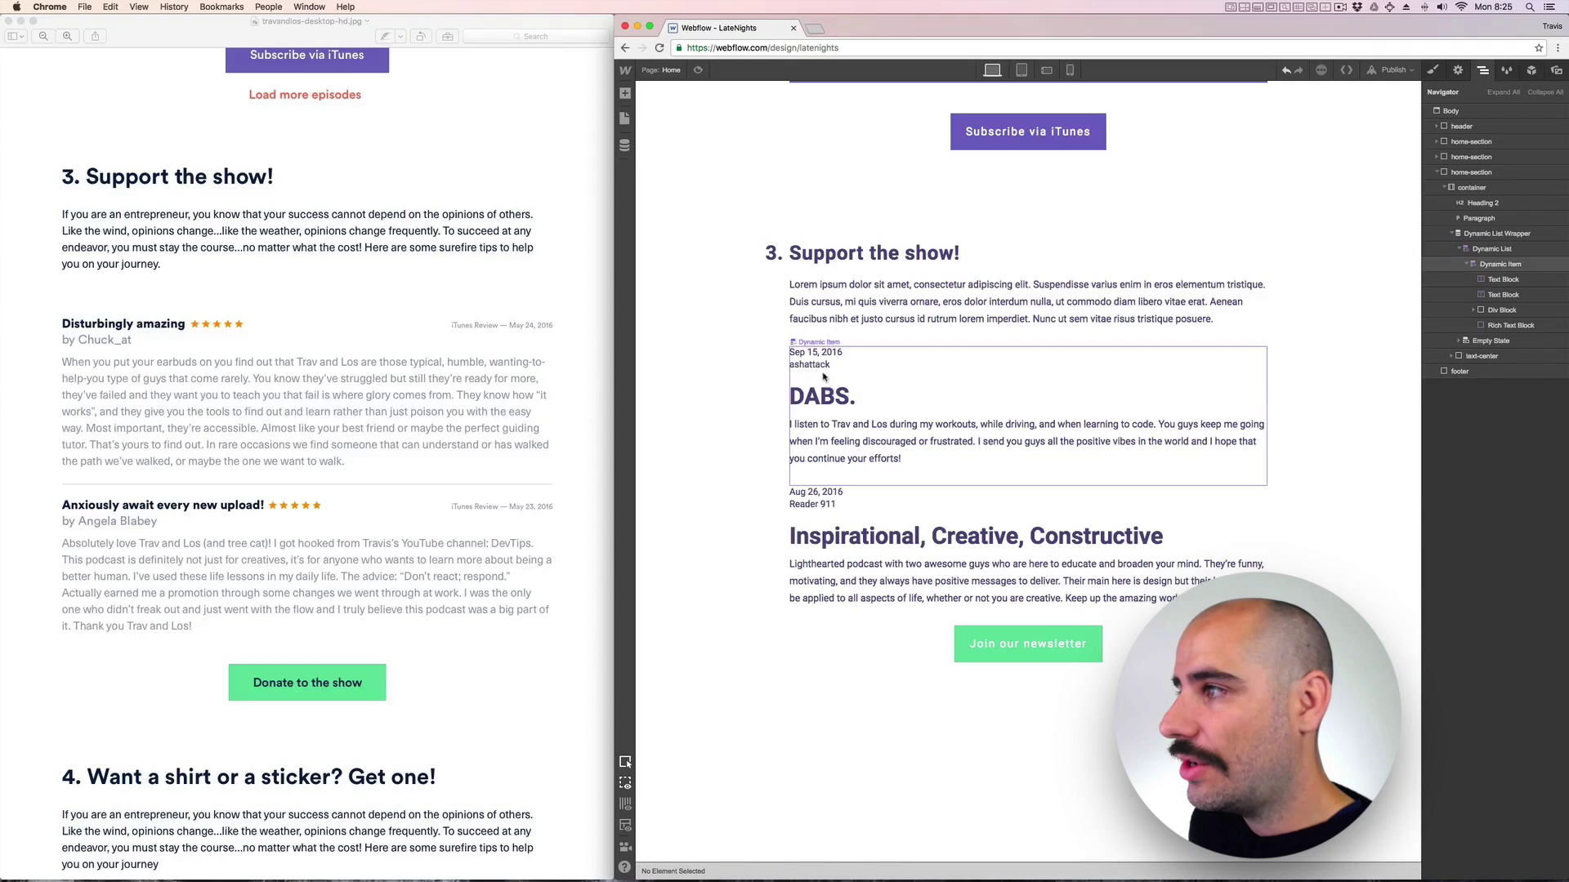
drag(819, 370, 834, 411)
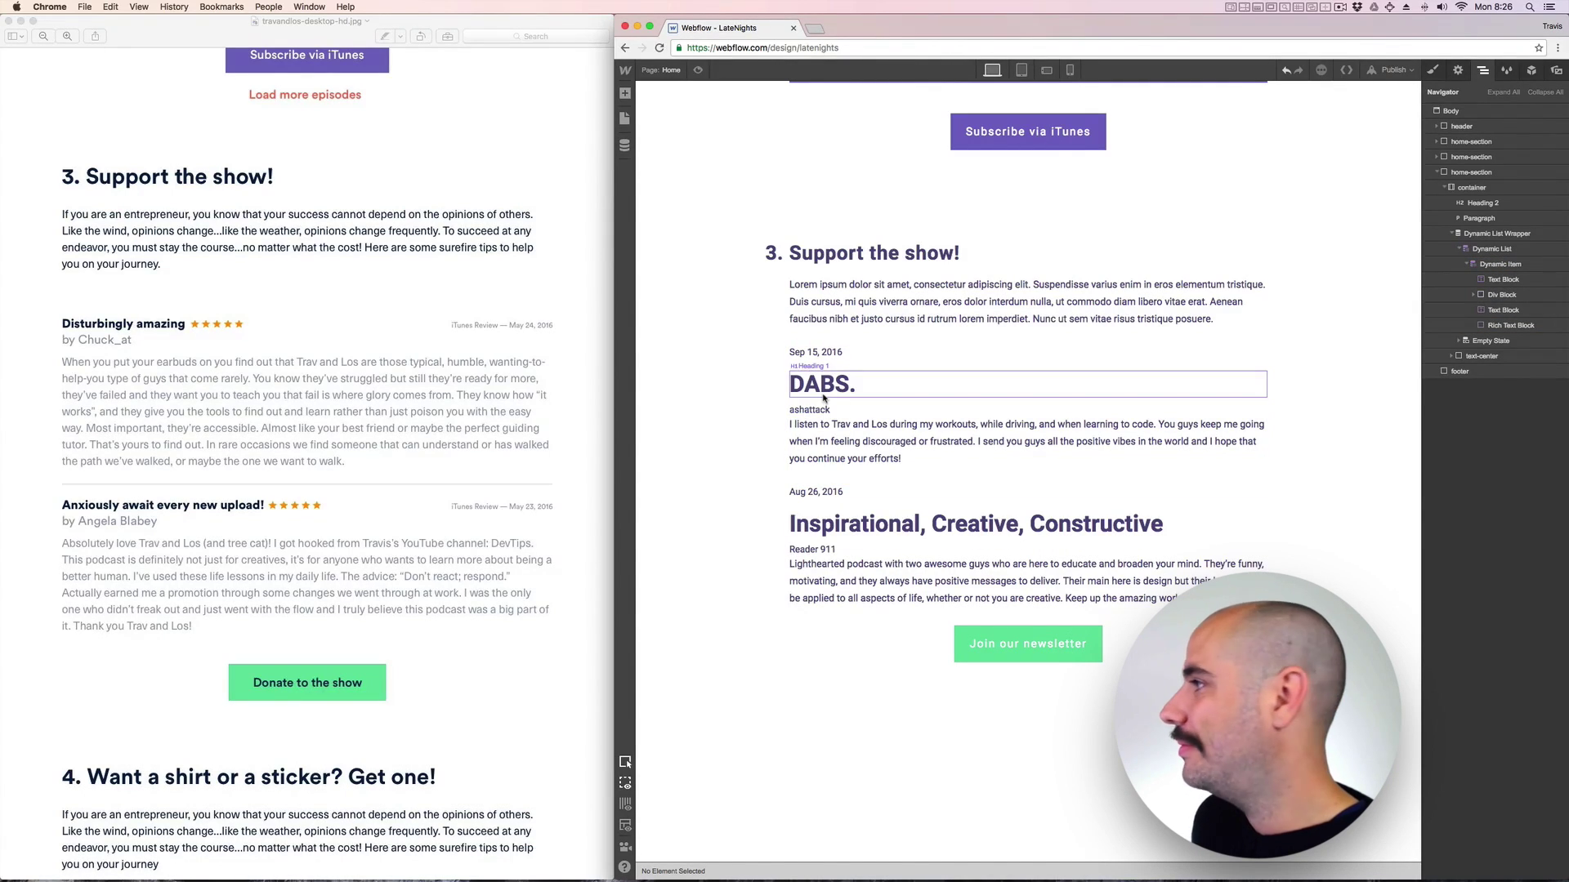
click(823, 397)
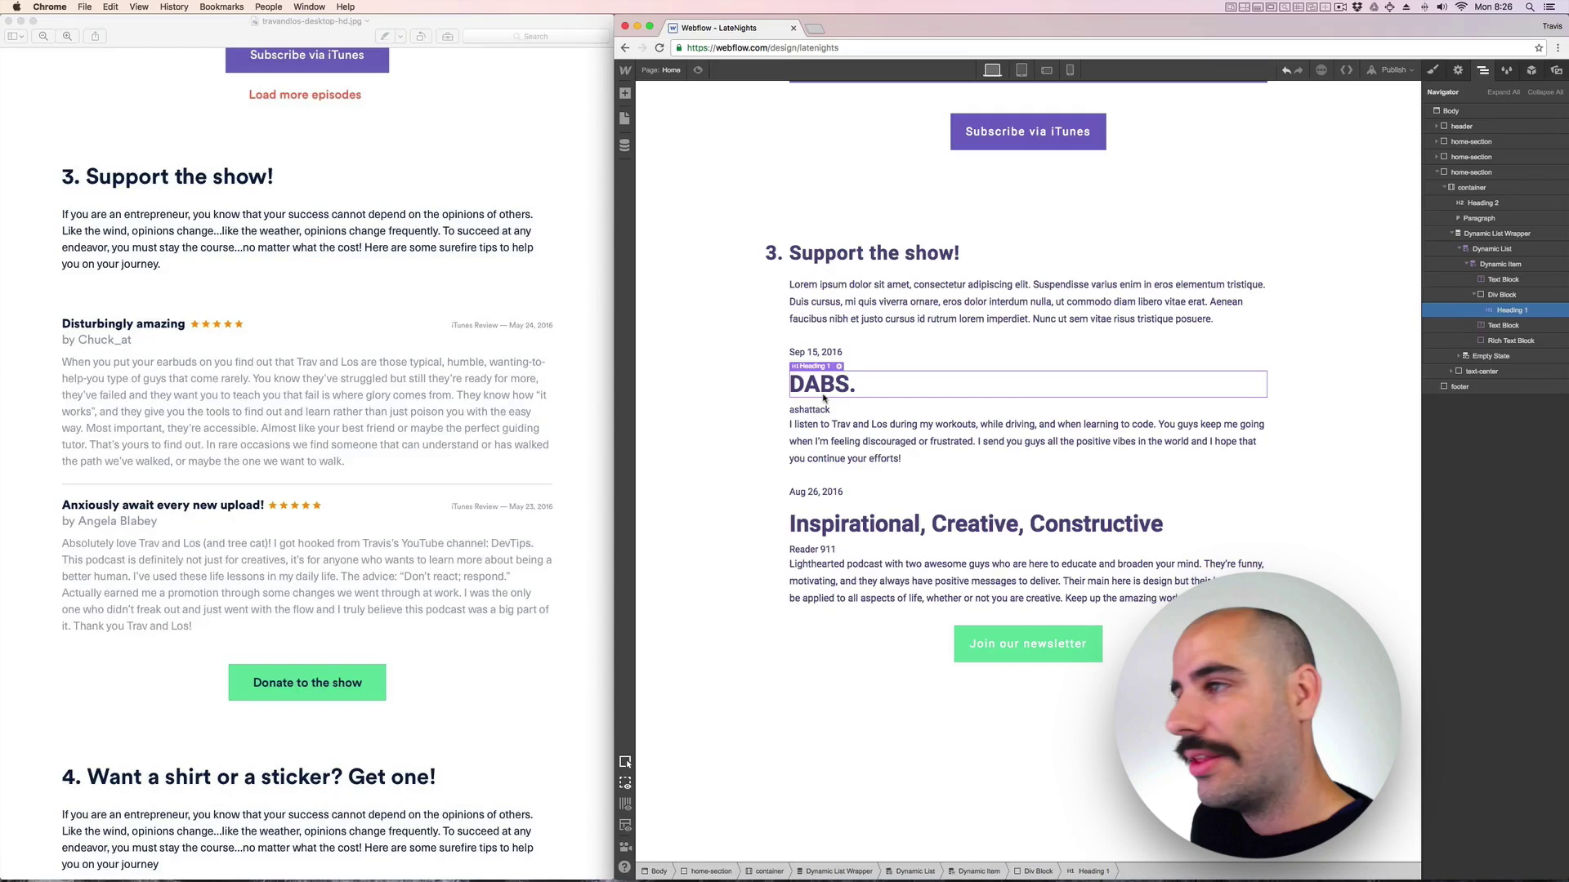
click(1503, 327)
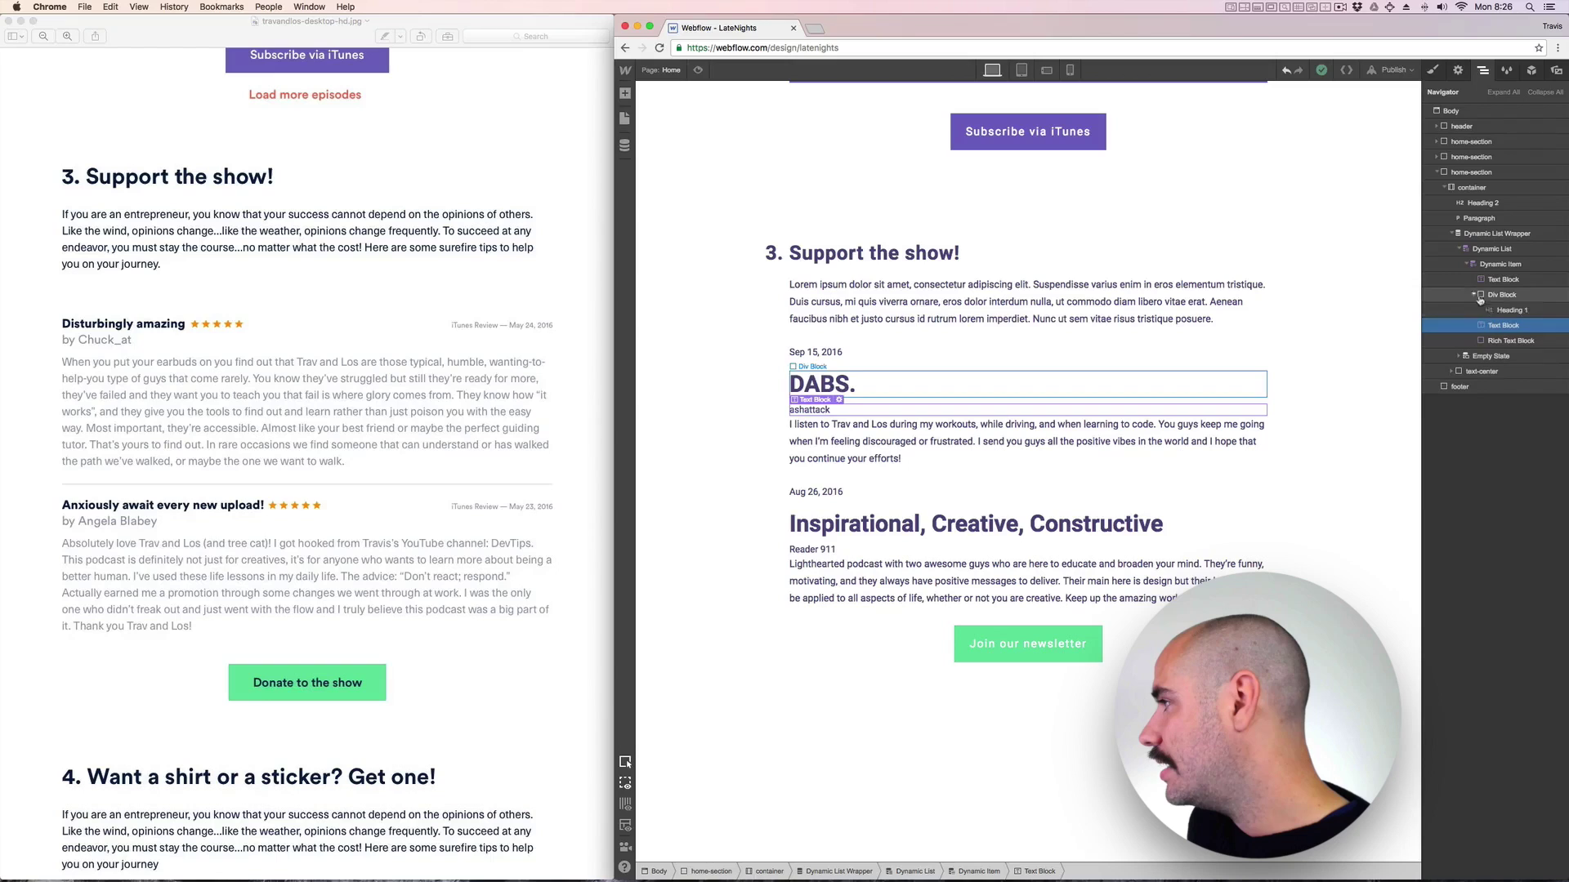
drag(1503, 326, 1065, 372)
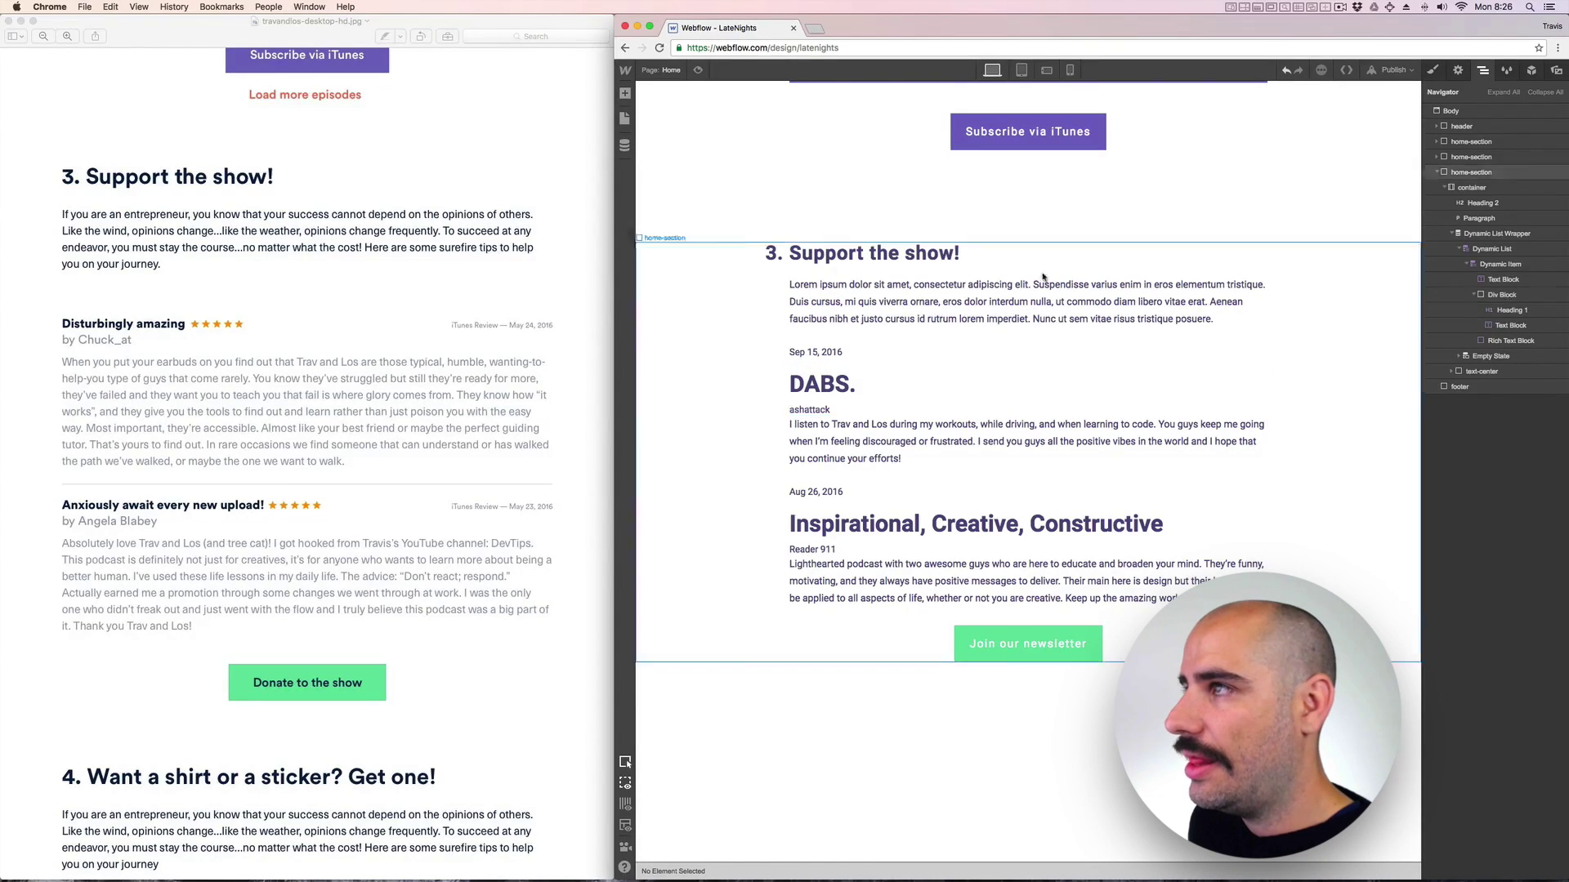
Remove the extra empty Div Block from above the date.
click(625, 93)
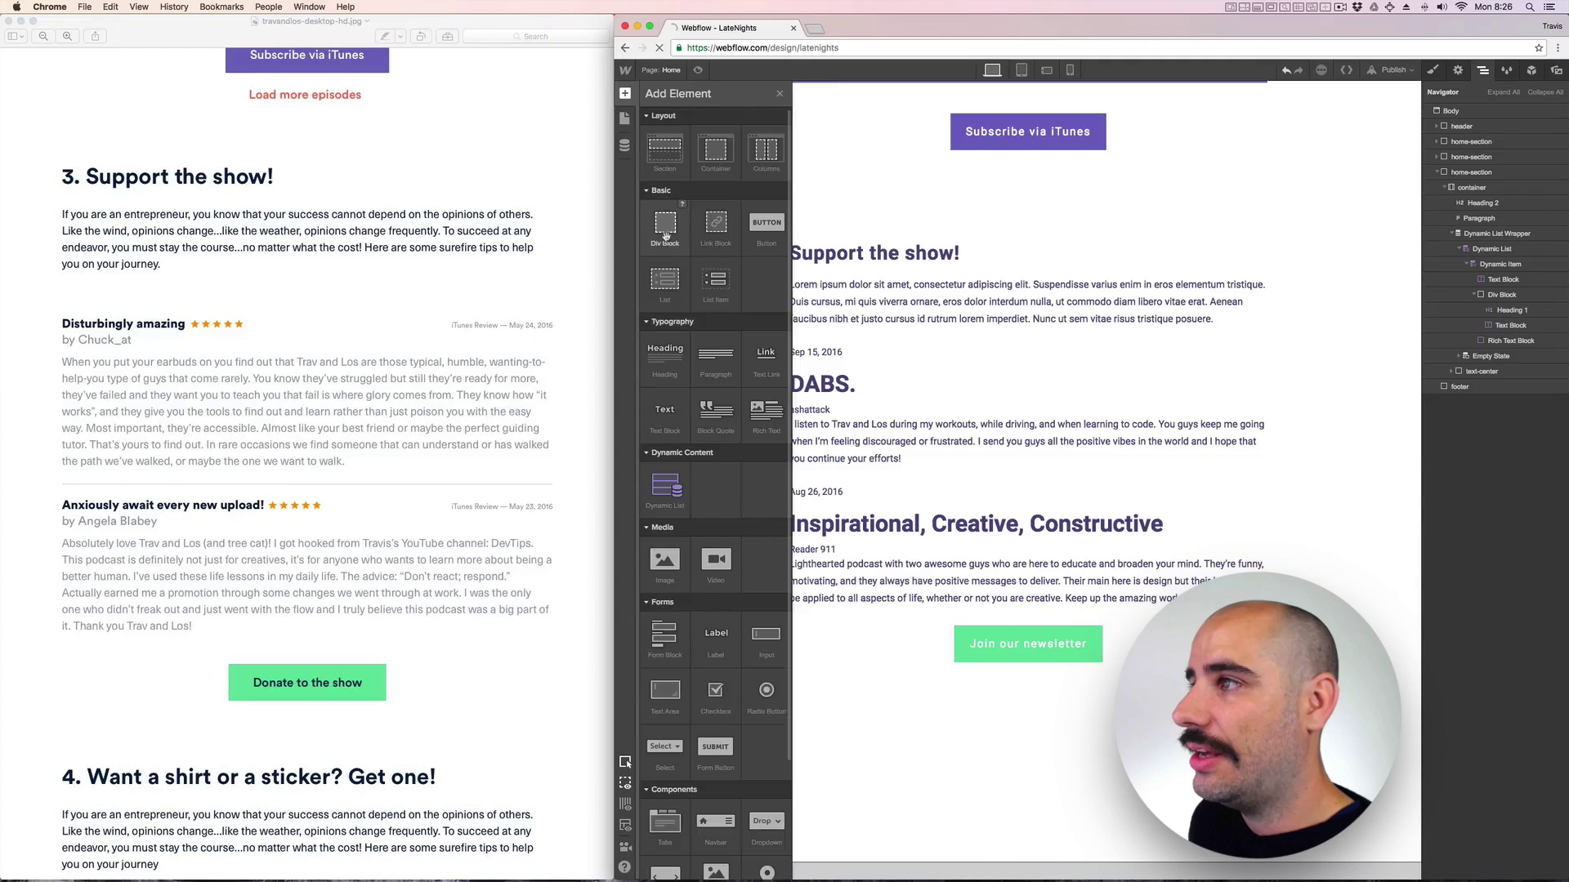
drag(665, 233, 833, 350)
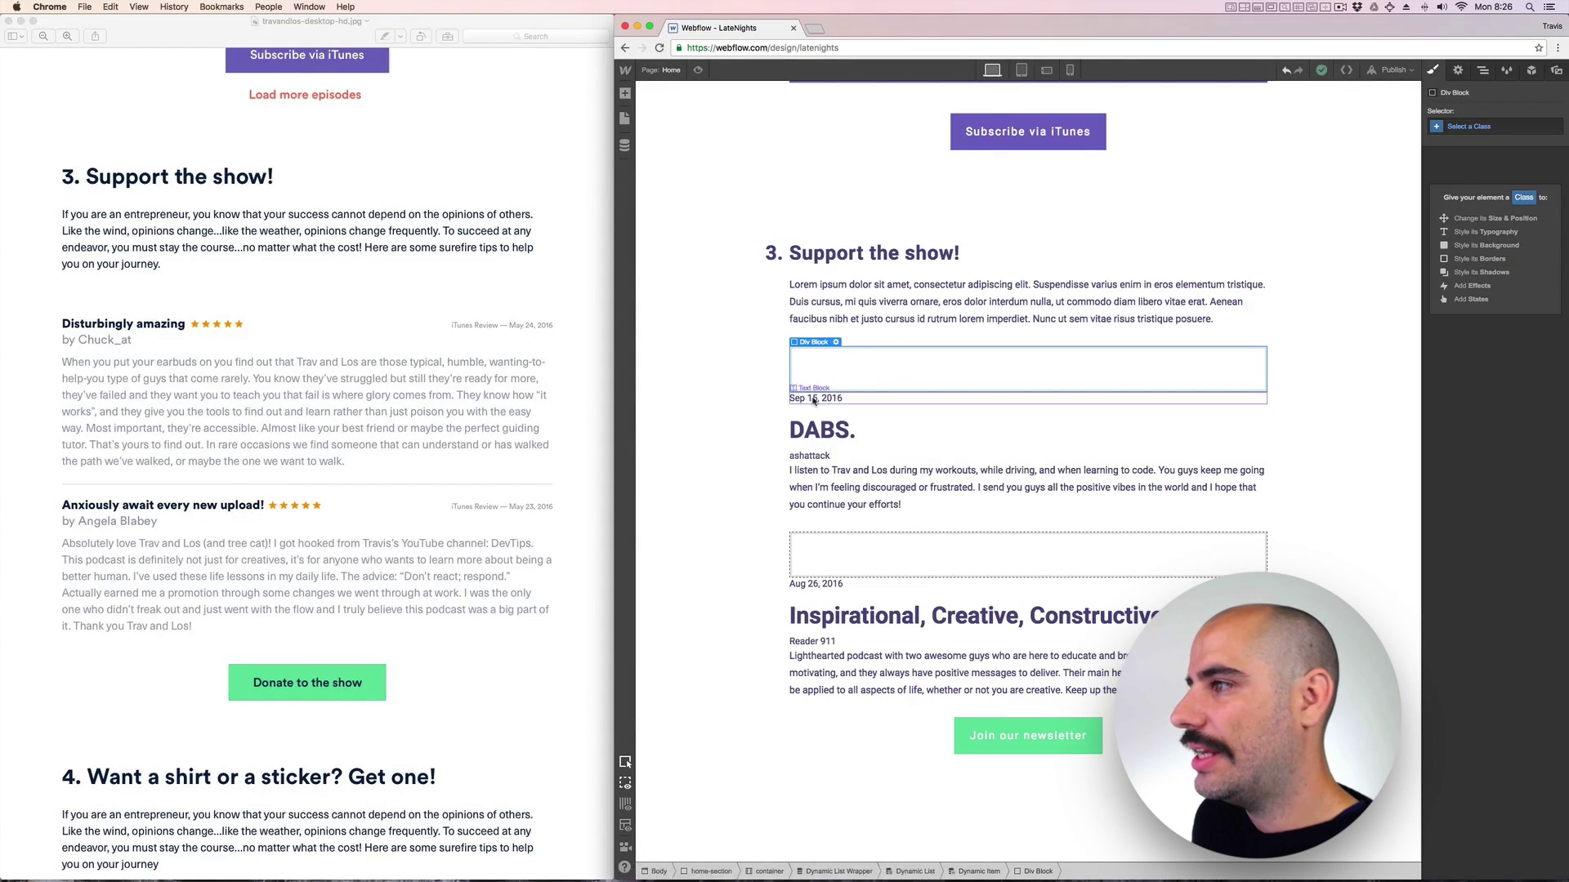
key(Delete)
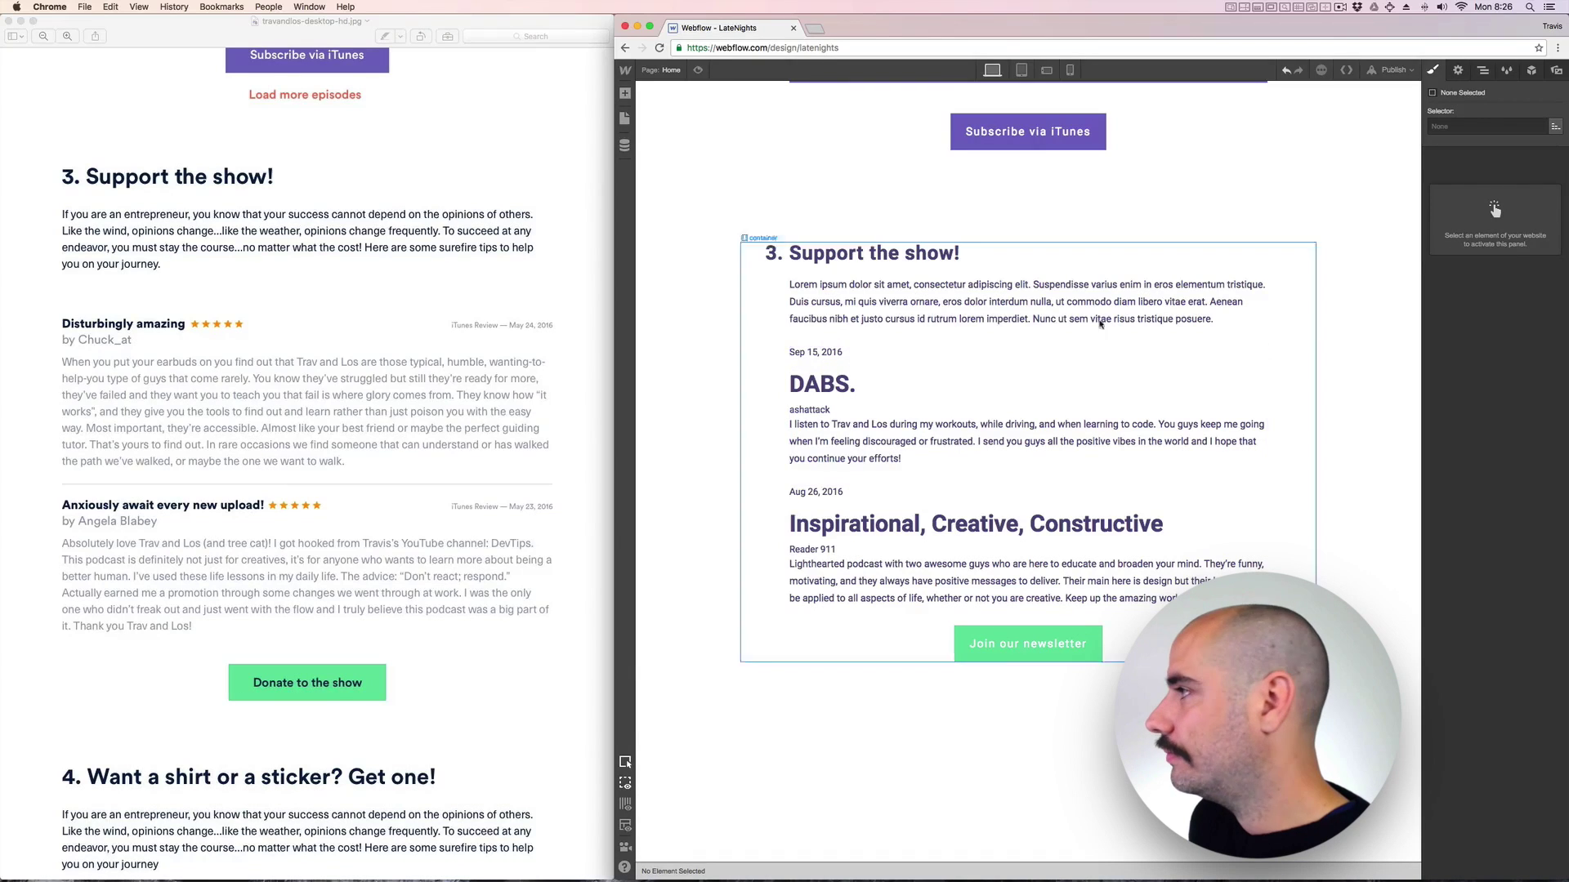
In the Navigator, move the title-and-author Div Block above the date text.
click(888, 352)
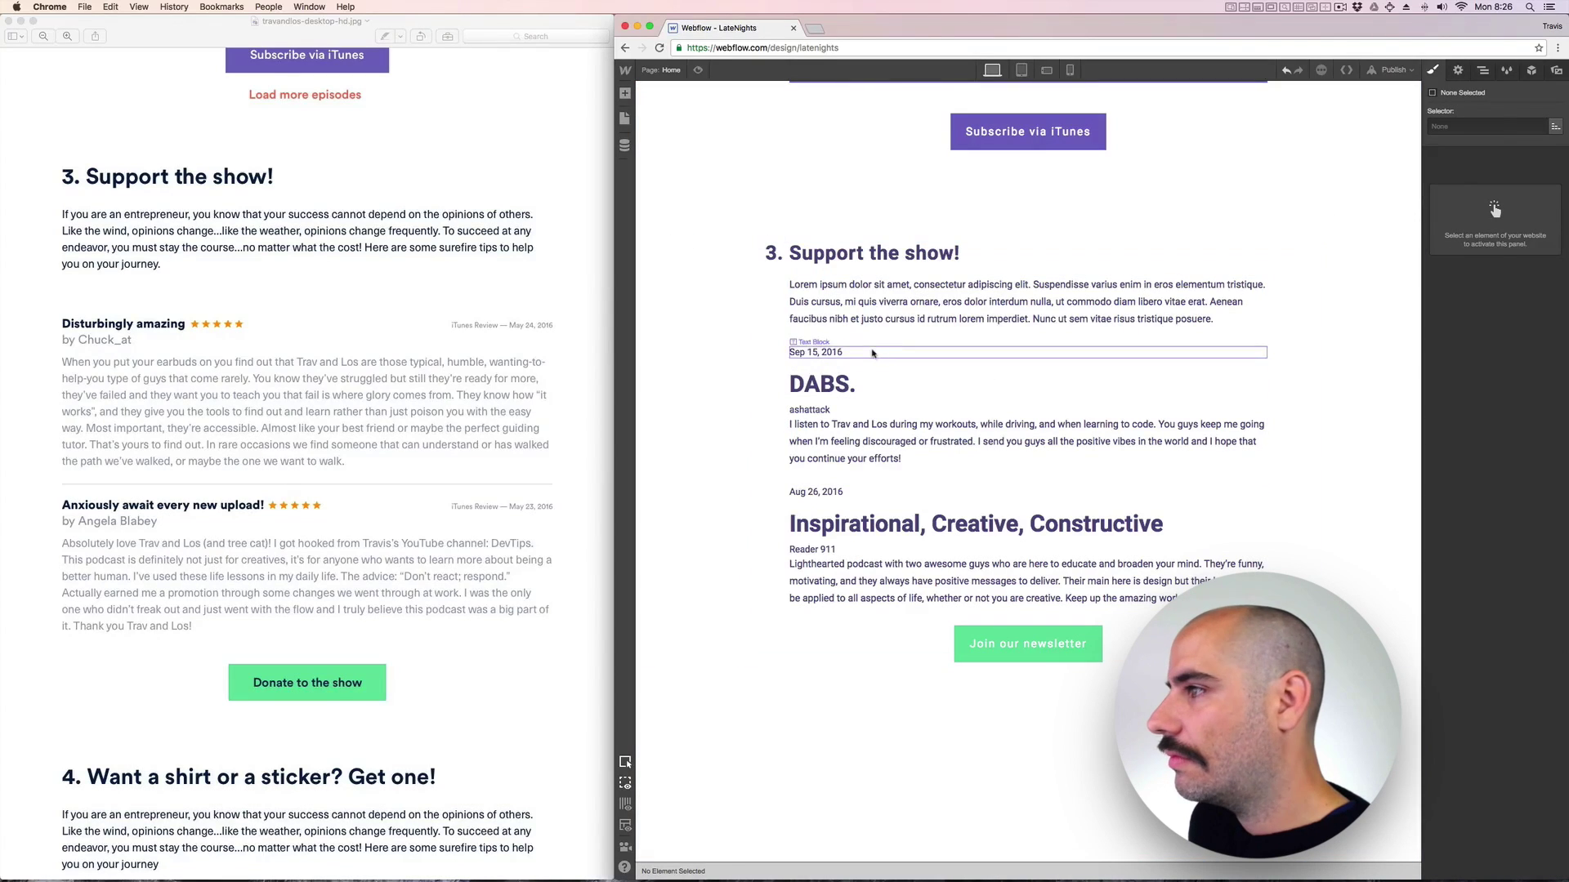
click(1482, 70)
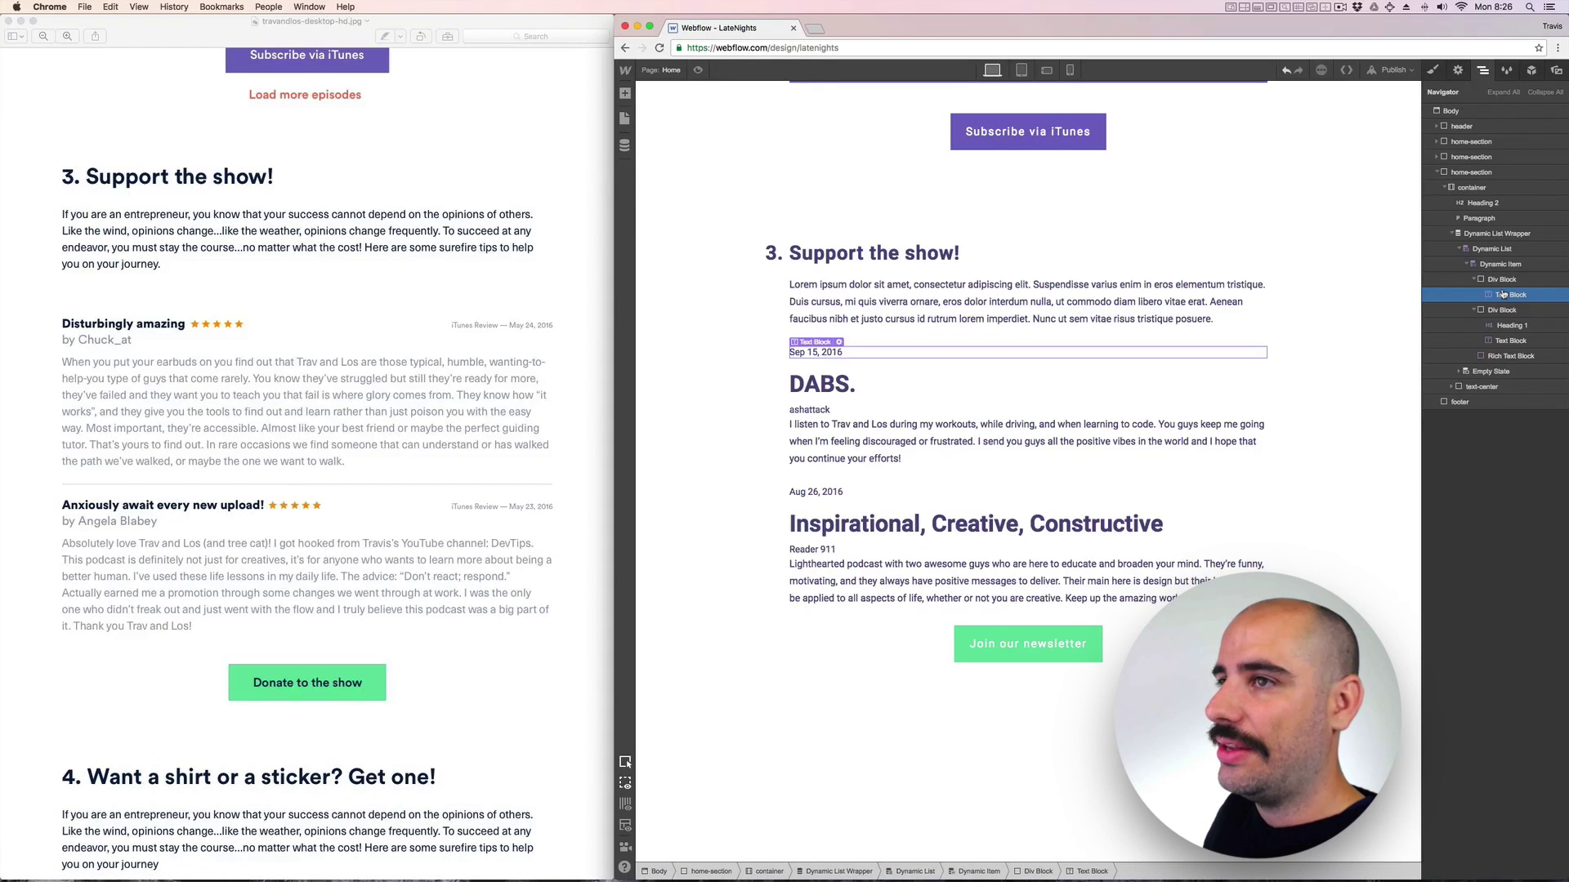
drag(1502, 279, 1497, 276)
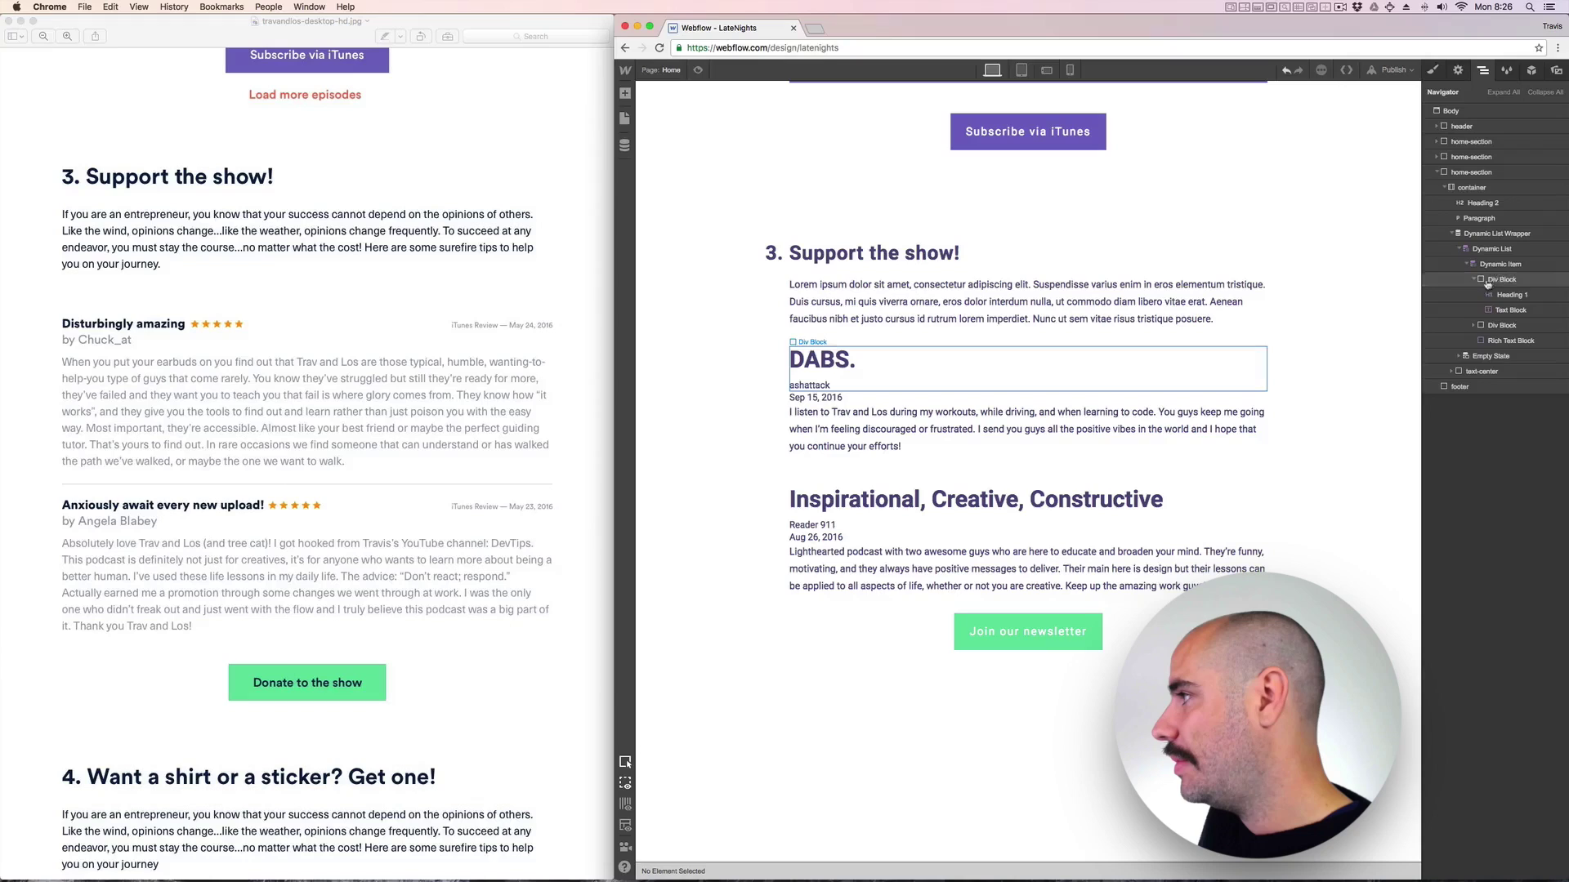
click(1475, 279)
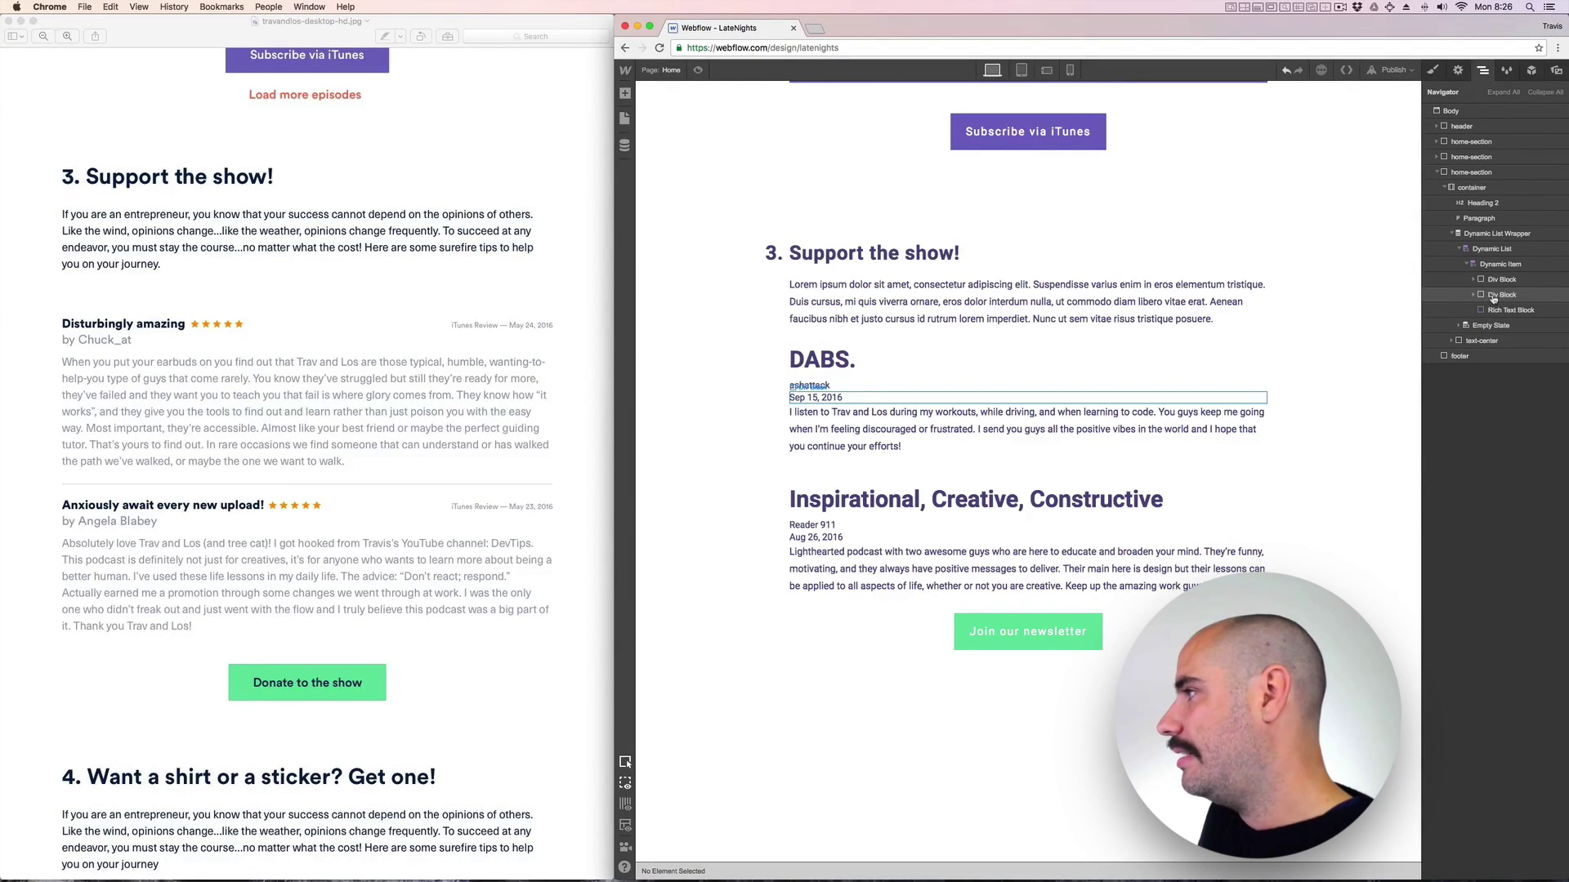
Add a two-column Columns row inside the review's Dynamic Item.
click(625, 94)
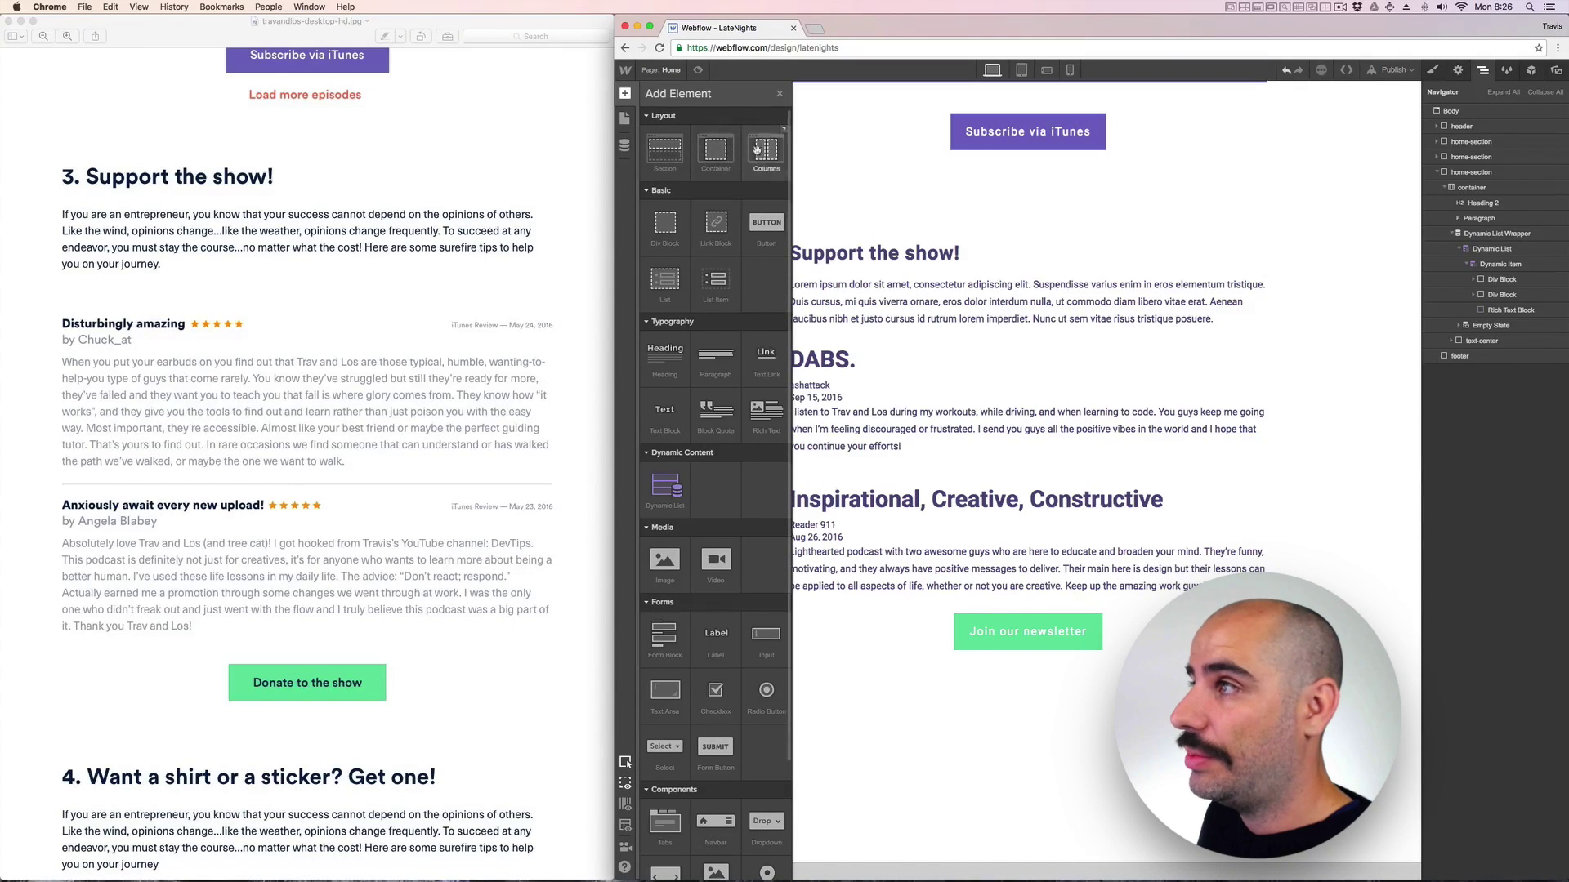
drag(766, 150, 825, 347)
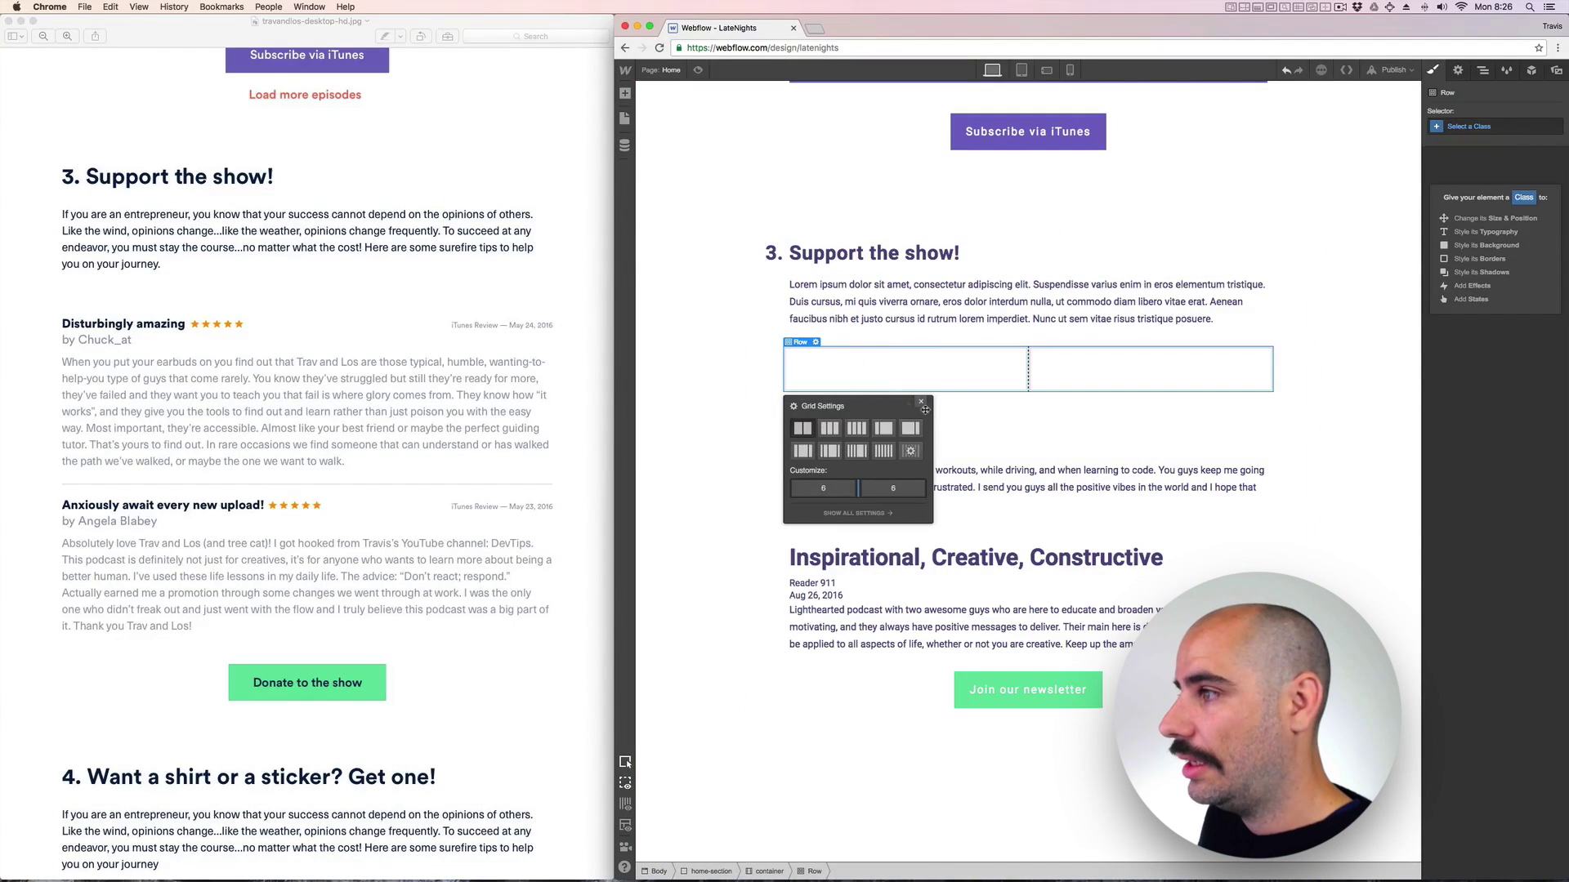
click(1511, 325)
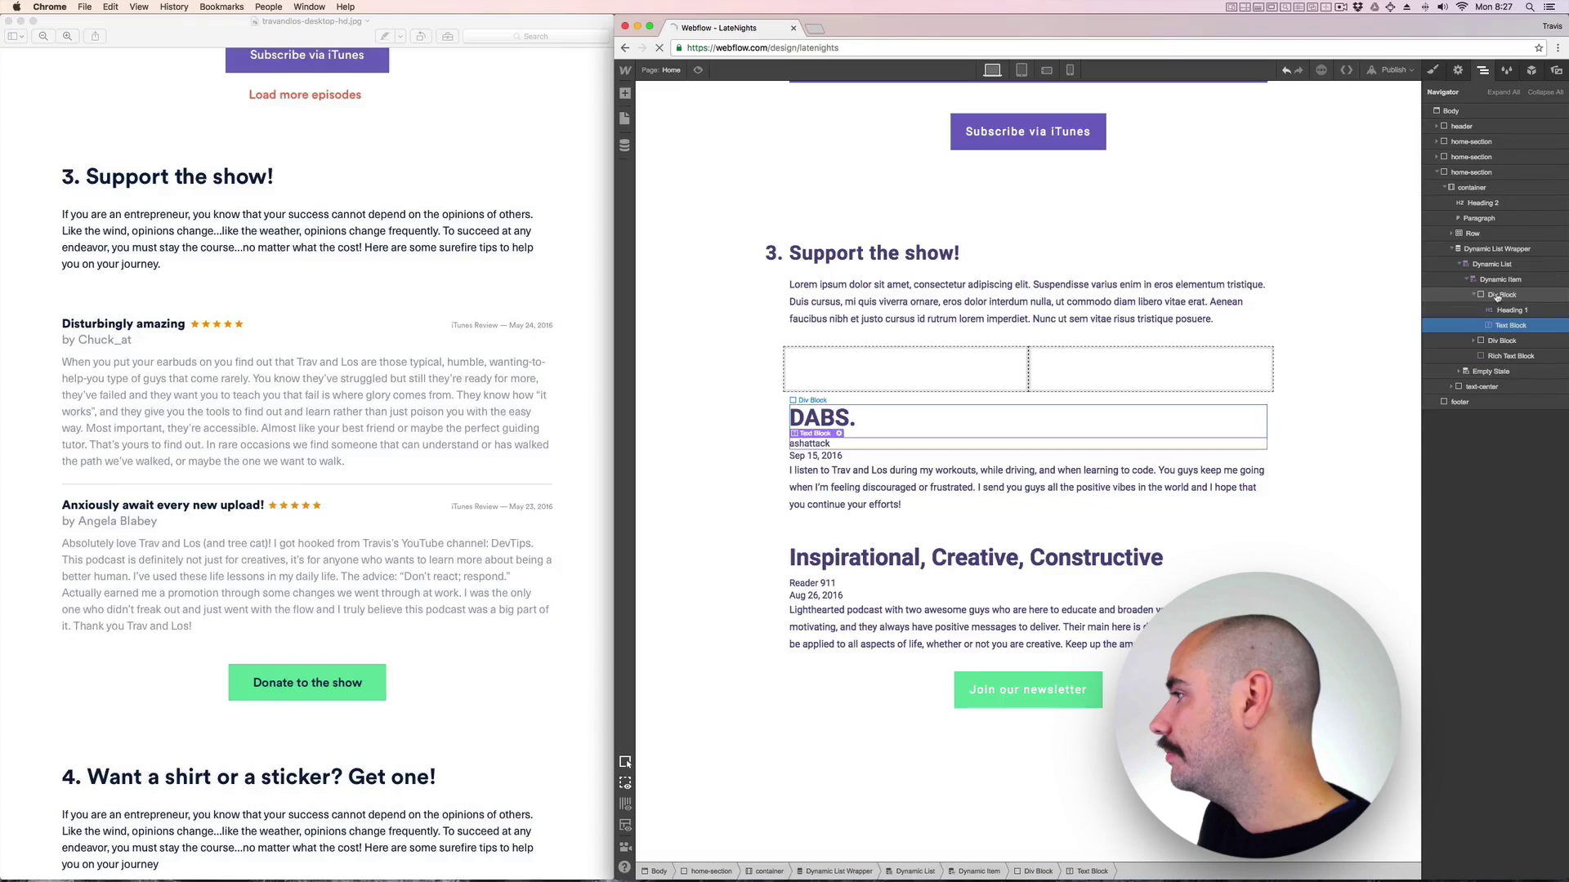
drag(1471, 233, 1500, 289)
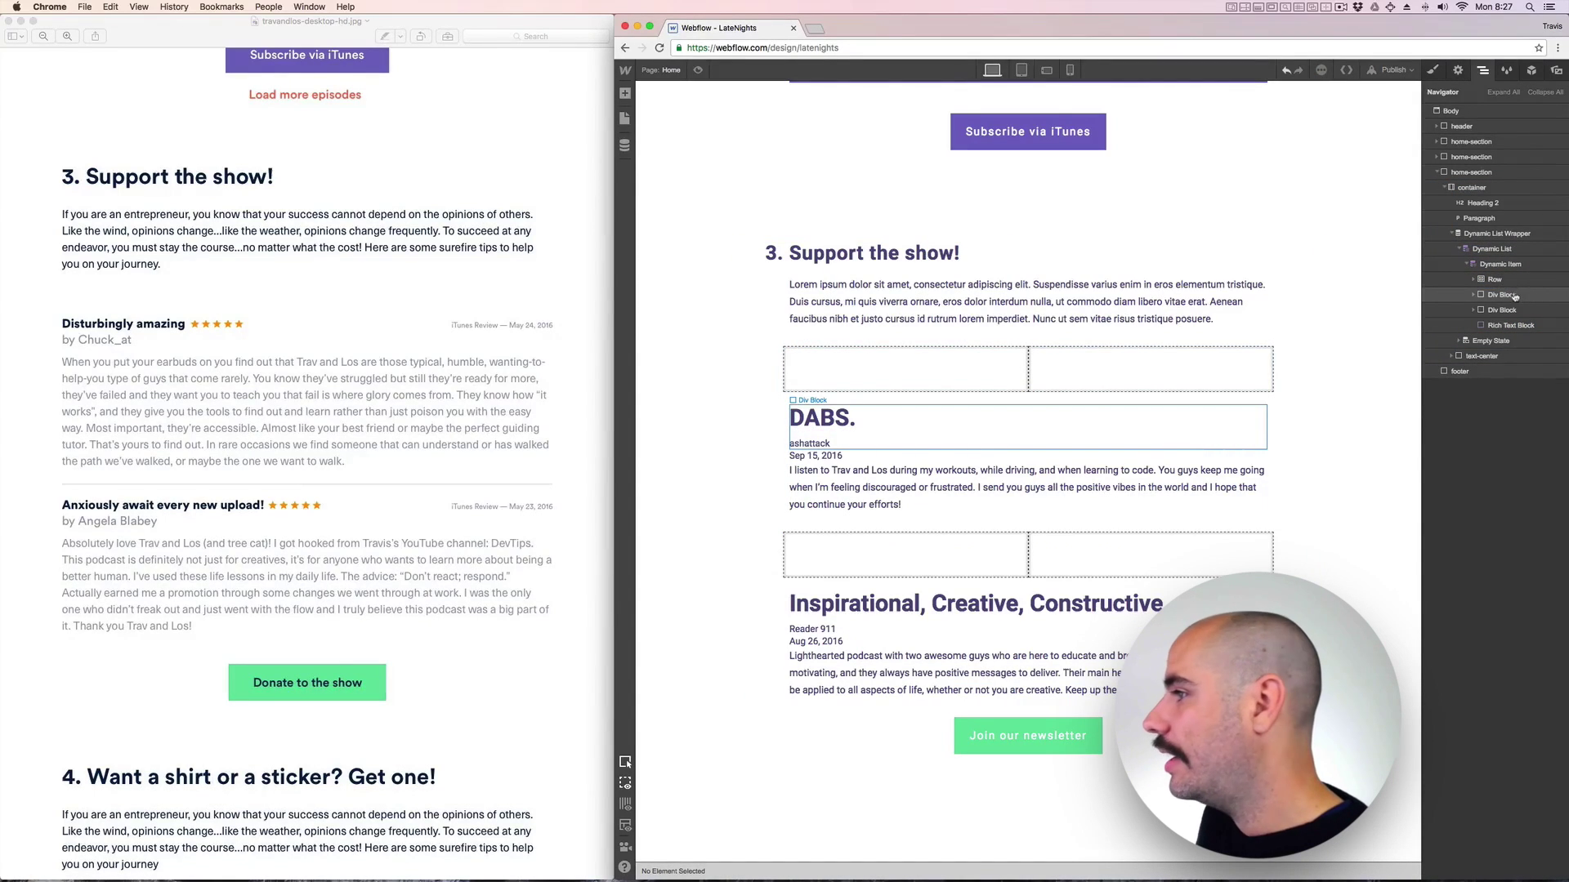
Put the title-and-author block in Column 1 and the date text in Column 2, deleting the leftover block.
mouse_move(1513, 294)
mouse_down()
mouse_move(1486, 290)
mouse_move(1499, 301)
mouse_up()
click(1472, 281)
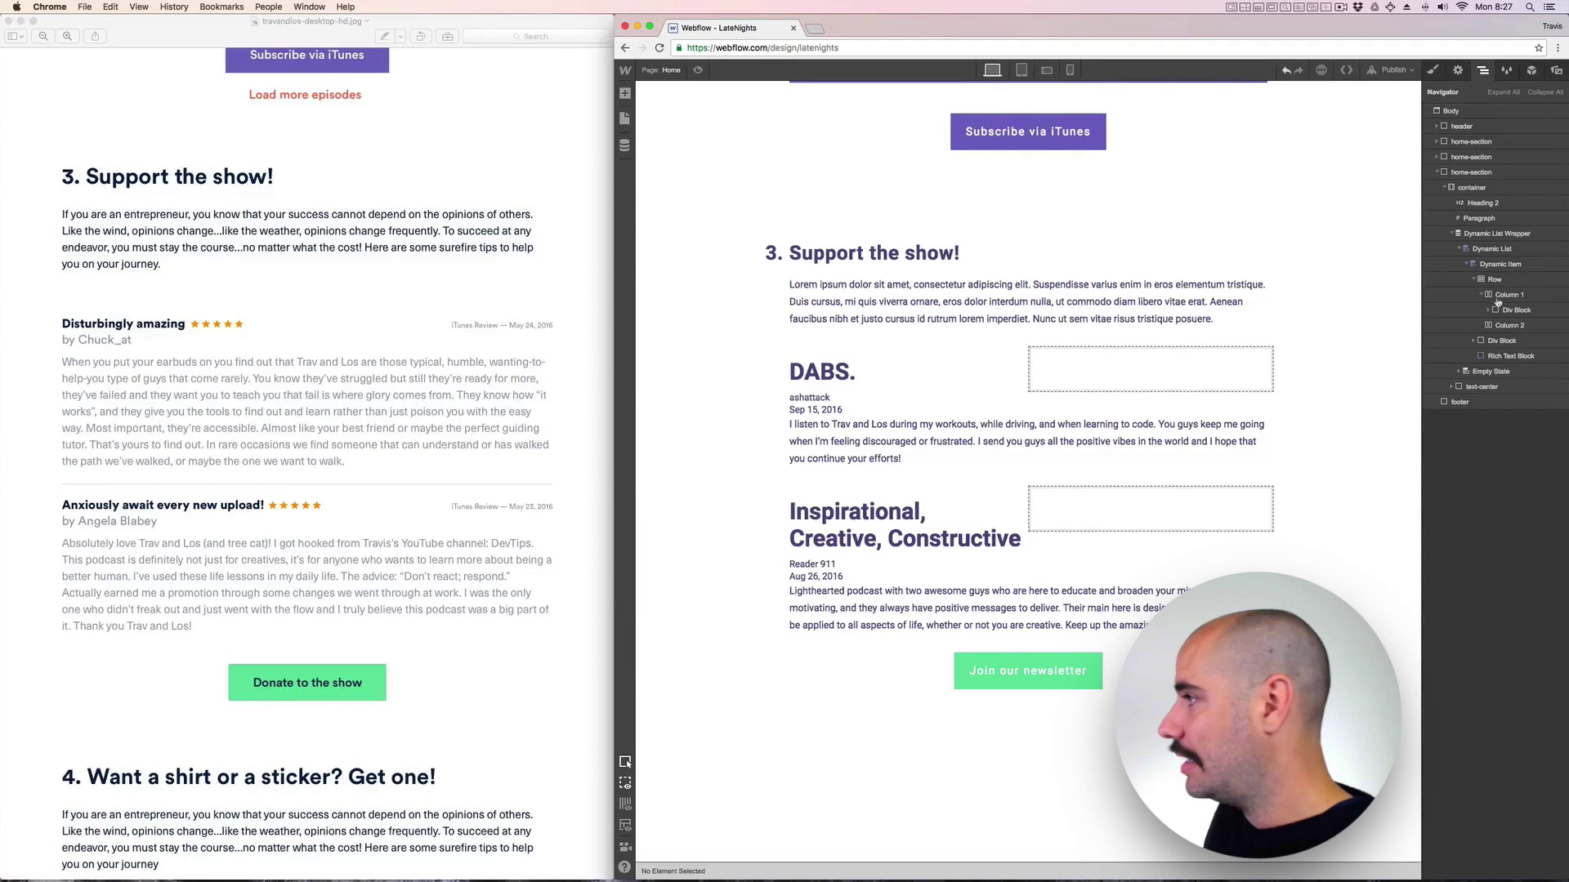
click(1496, 342)
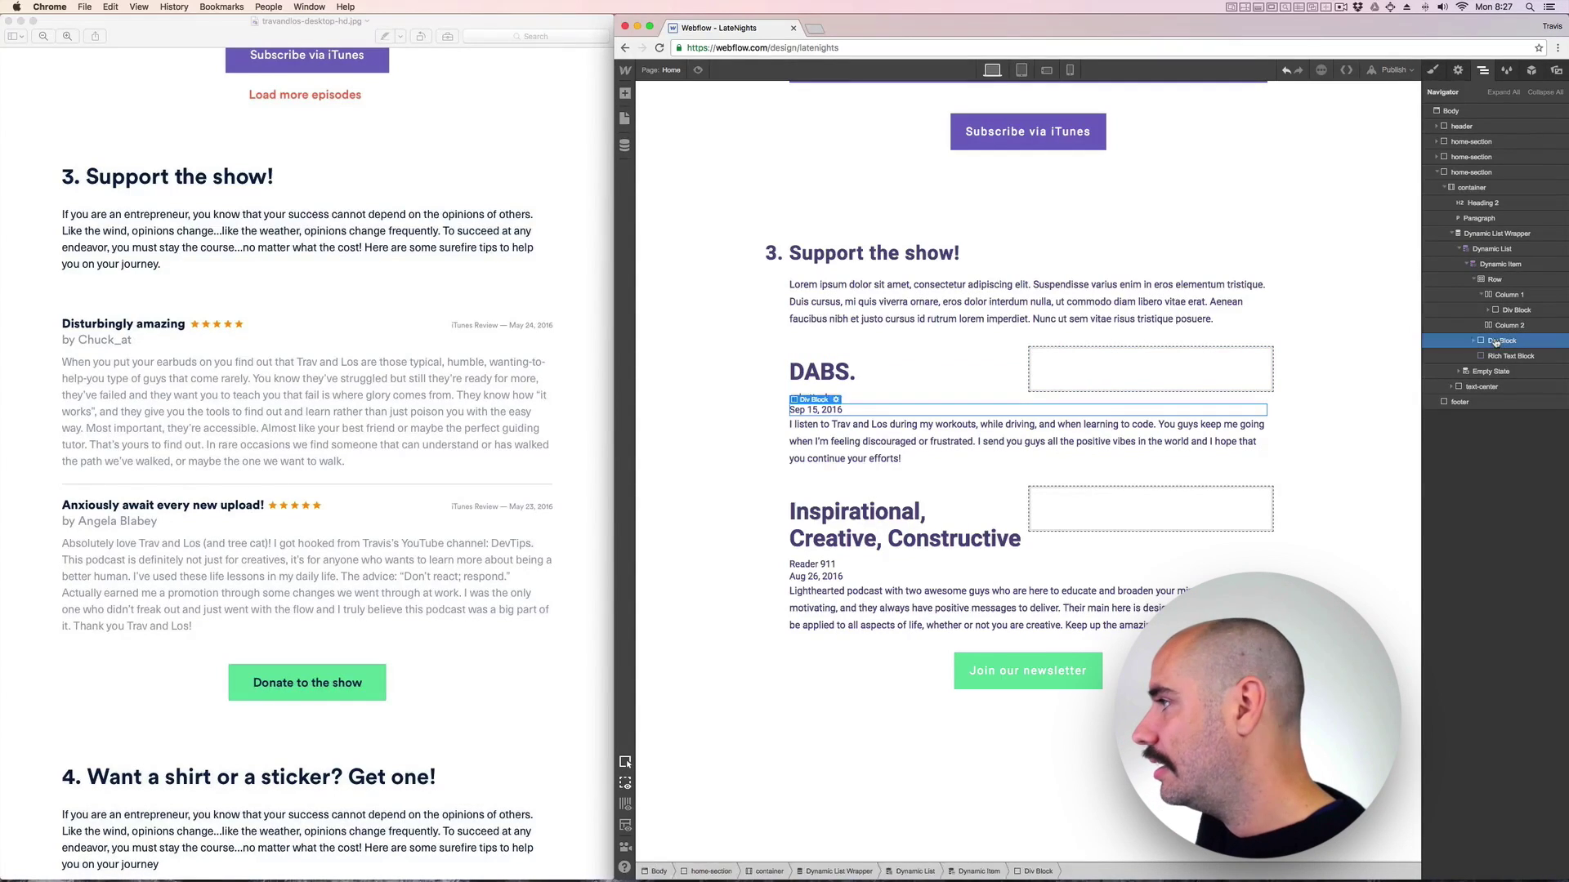
click(1475, 342)
drag(1489, 352, 1512, 330)
click(1498, 357)
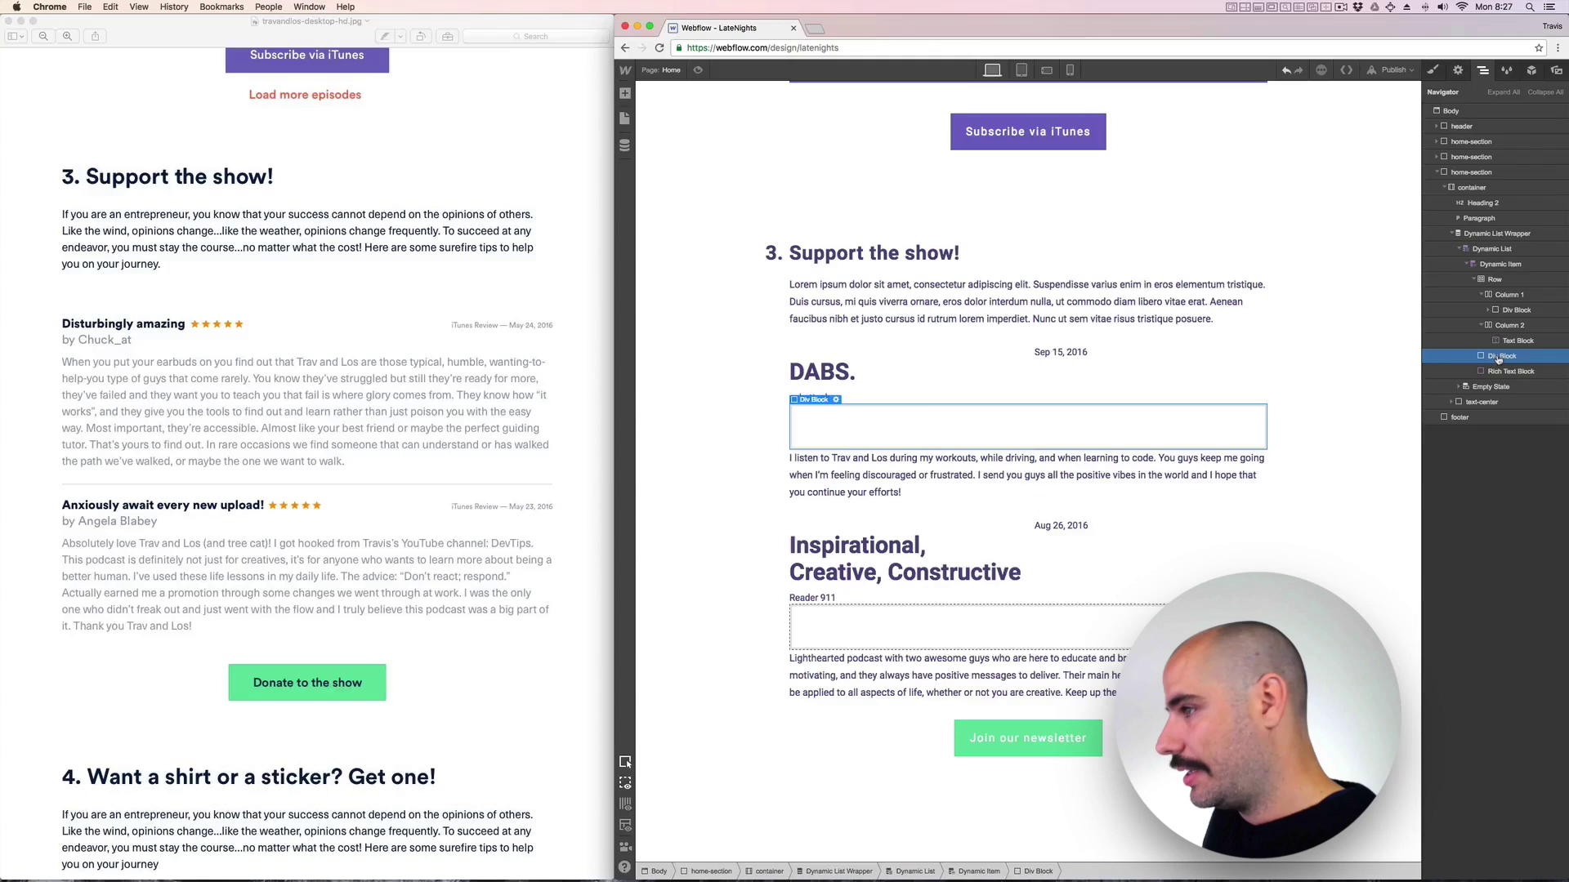
key(Delete)
click(815, 371)
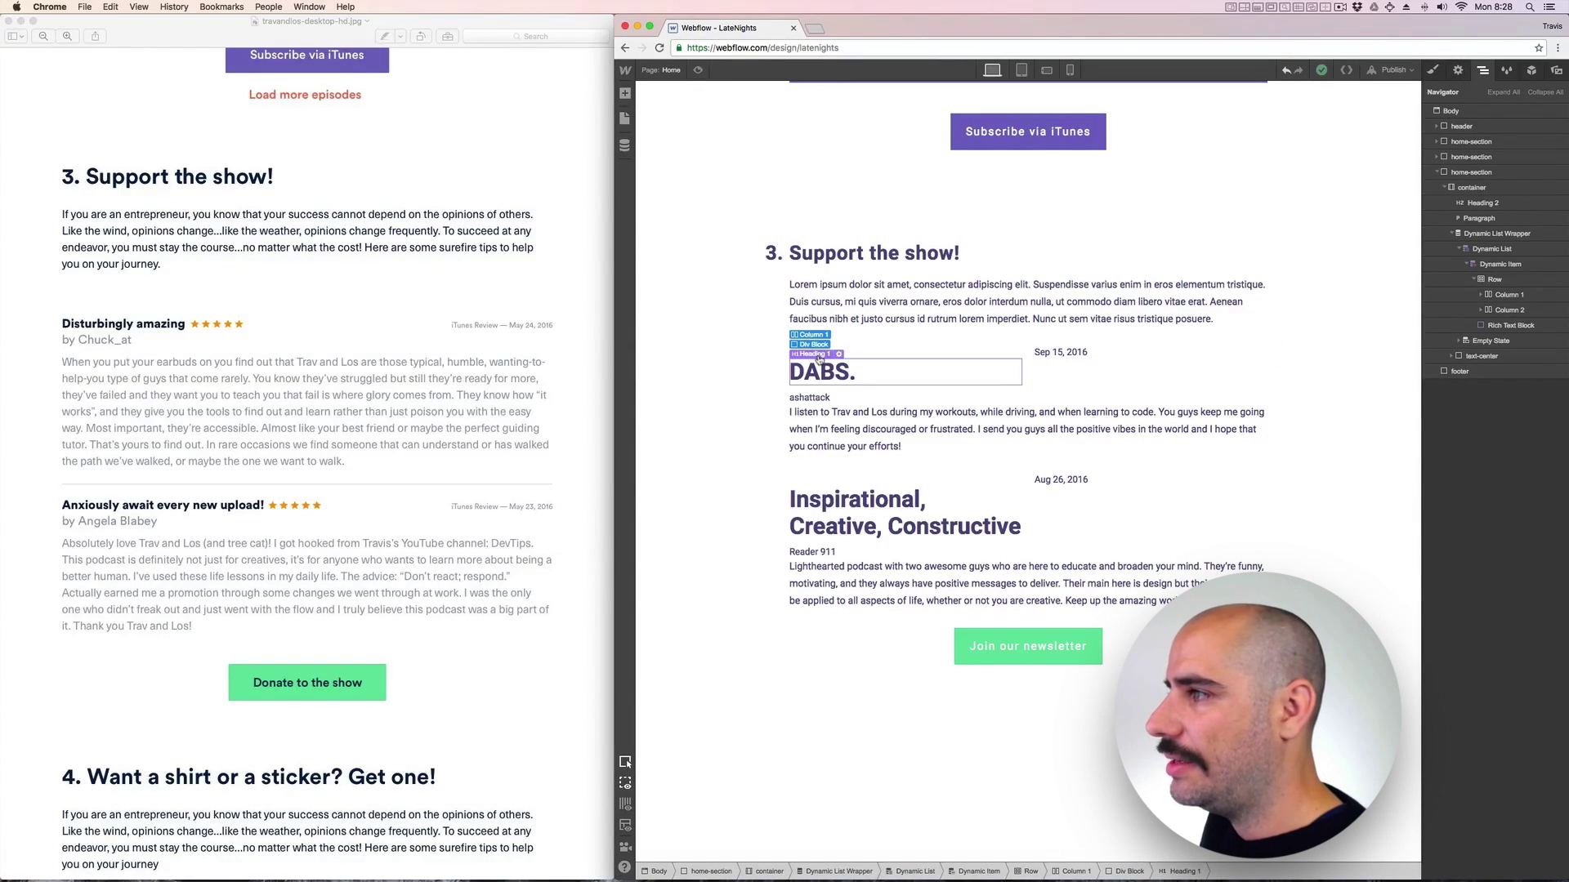
Make the DABS review title an H4 heading.
click(838, 353)
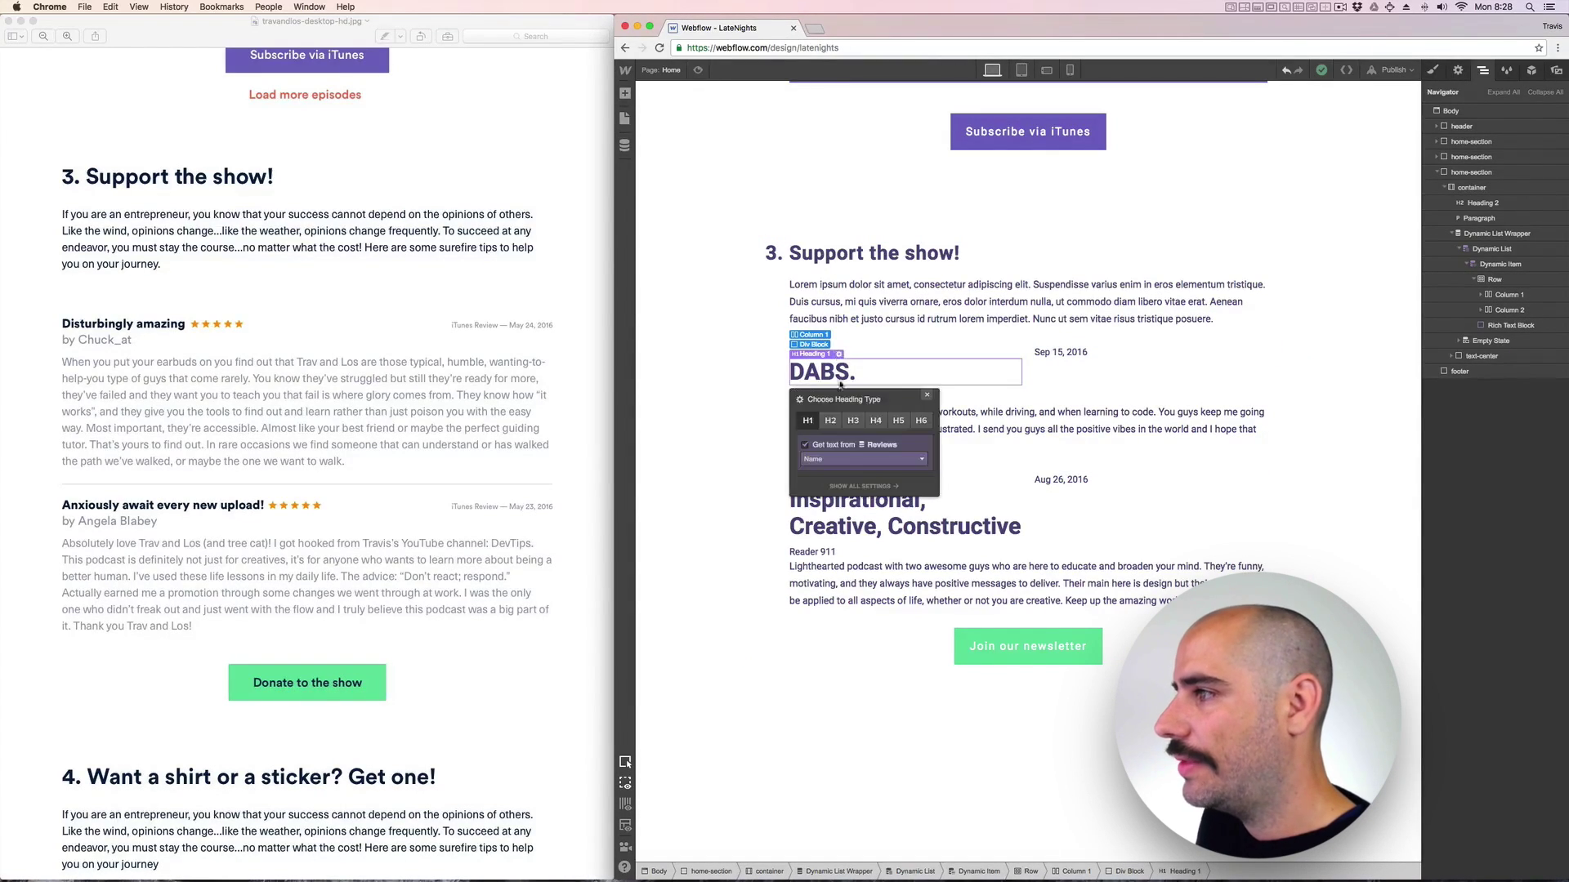
click(876, 421)
click(866, 674)
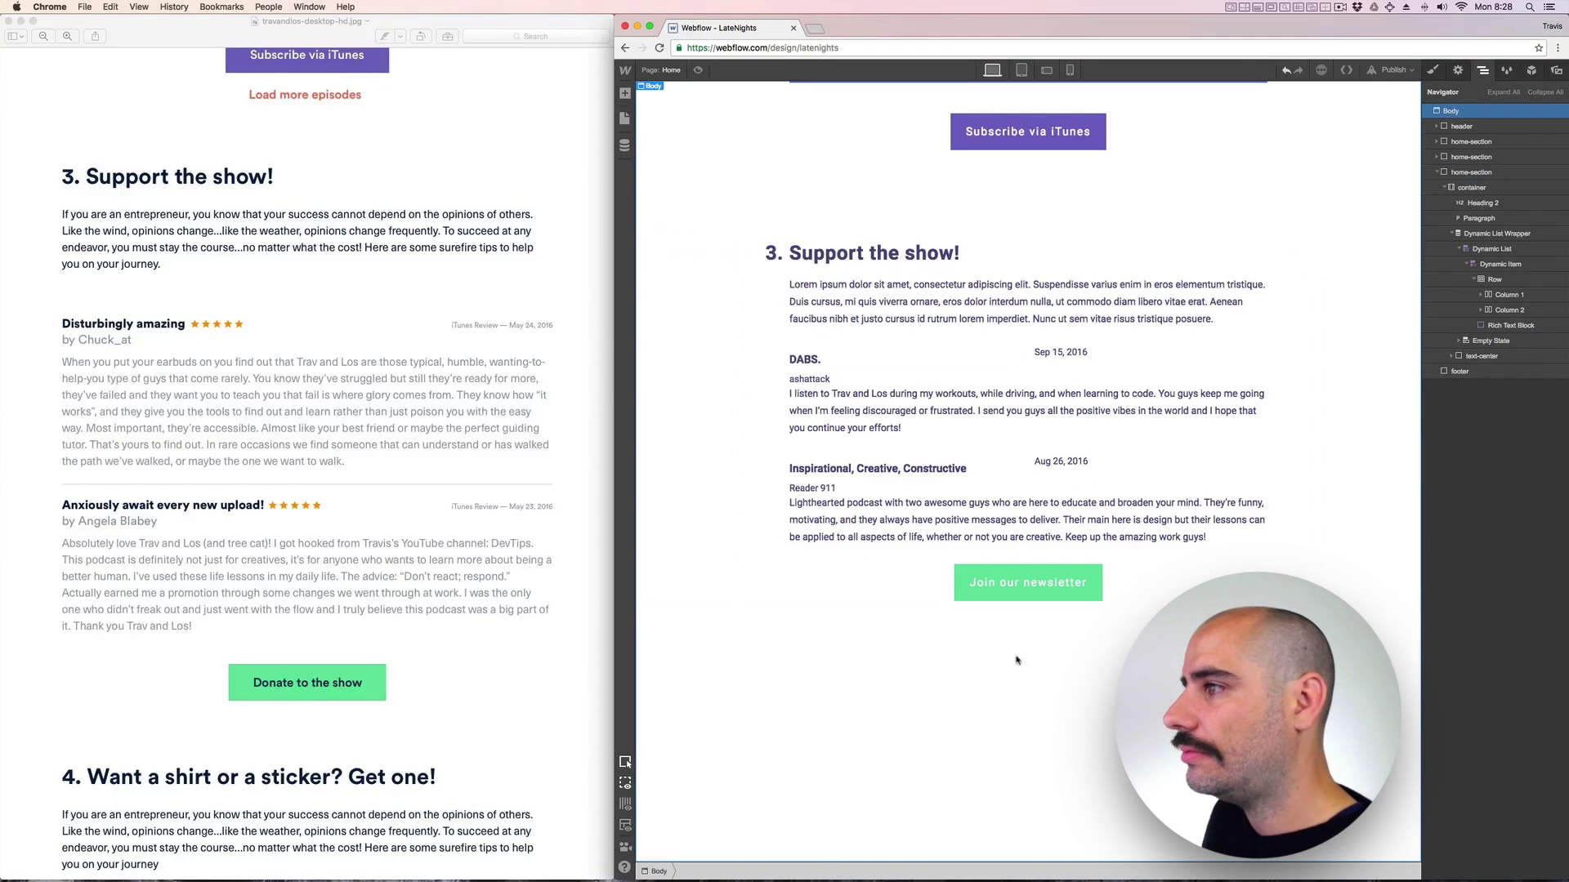
Give the Sep 15, 2016 date a new review-date class with right text alignment.
click(1093, 350)
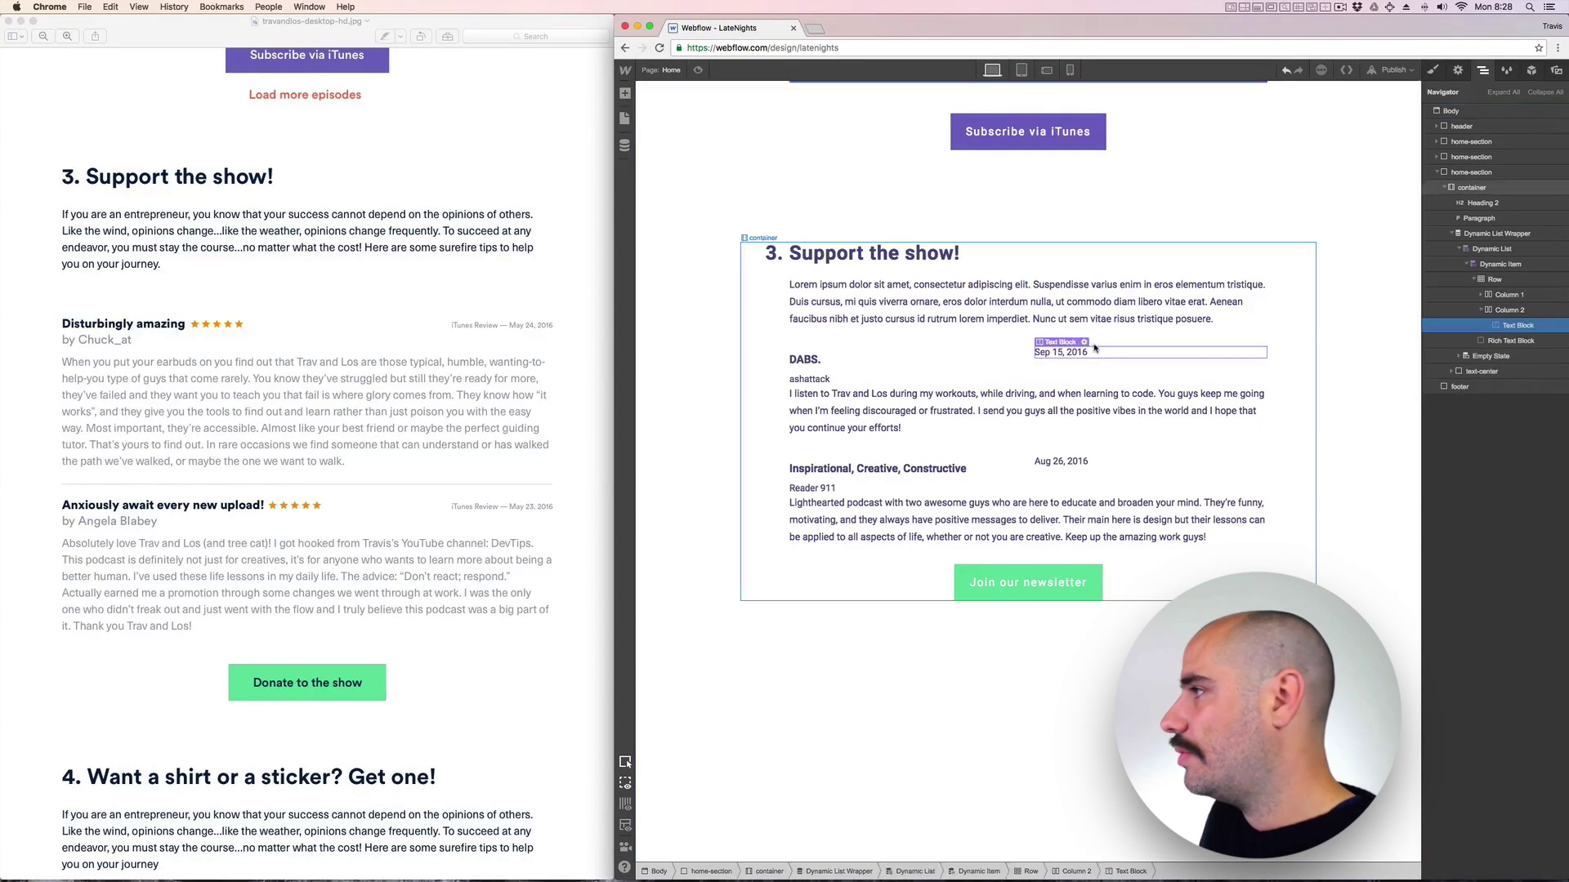
click(1432, 69)
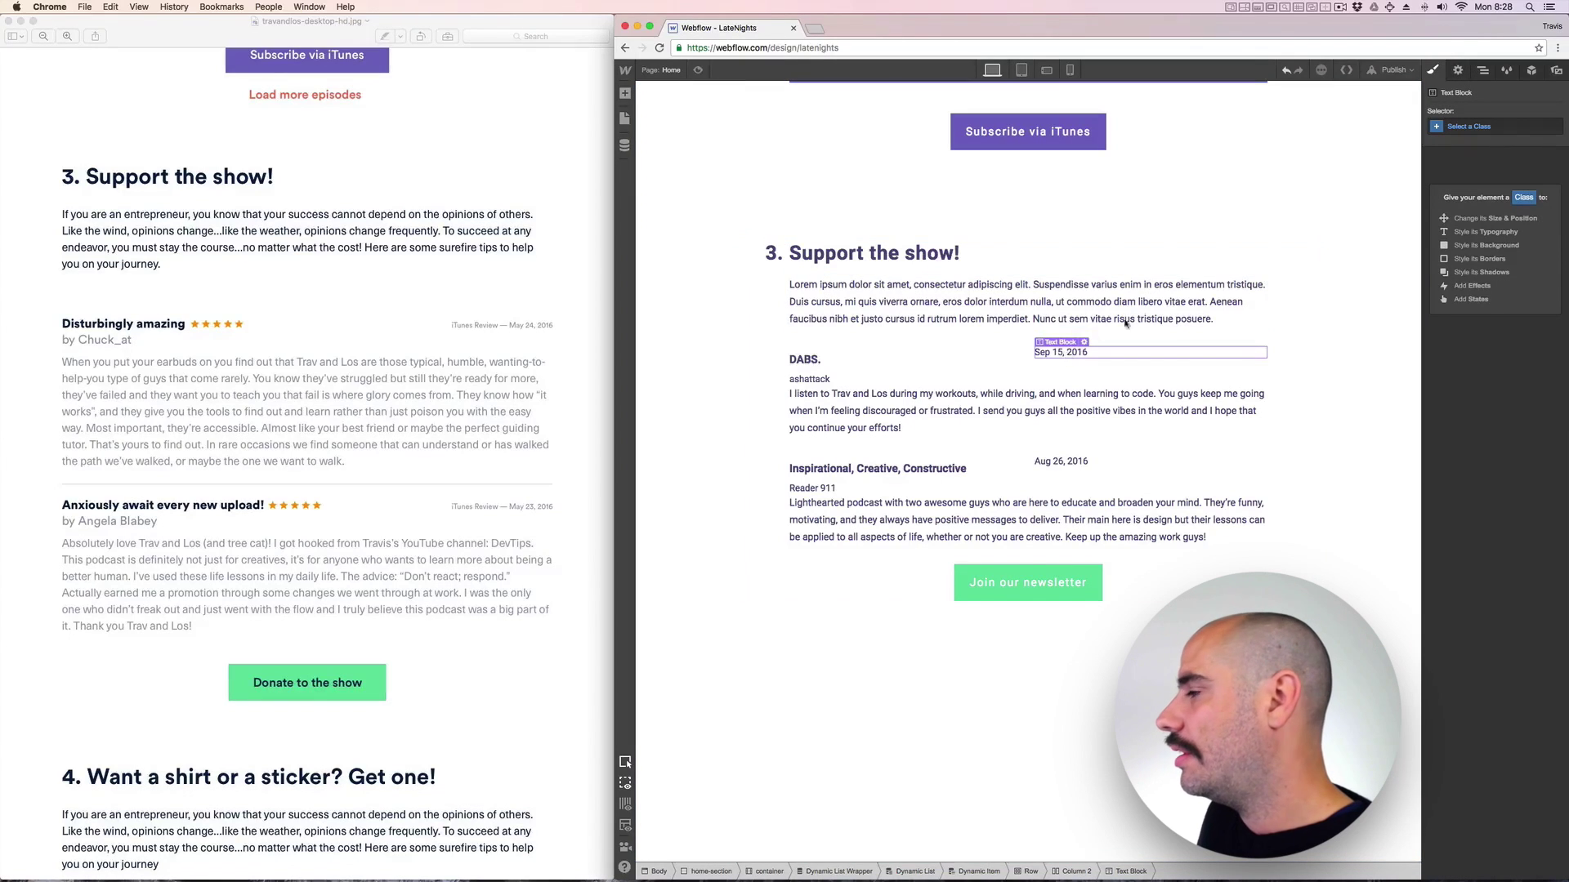
click(1461, 127)
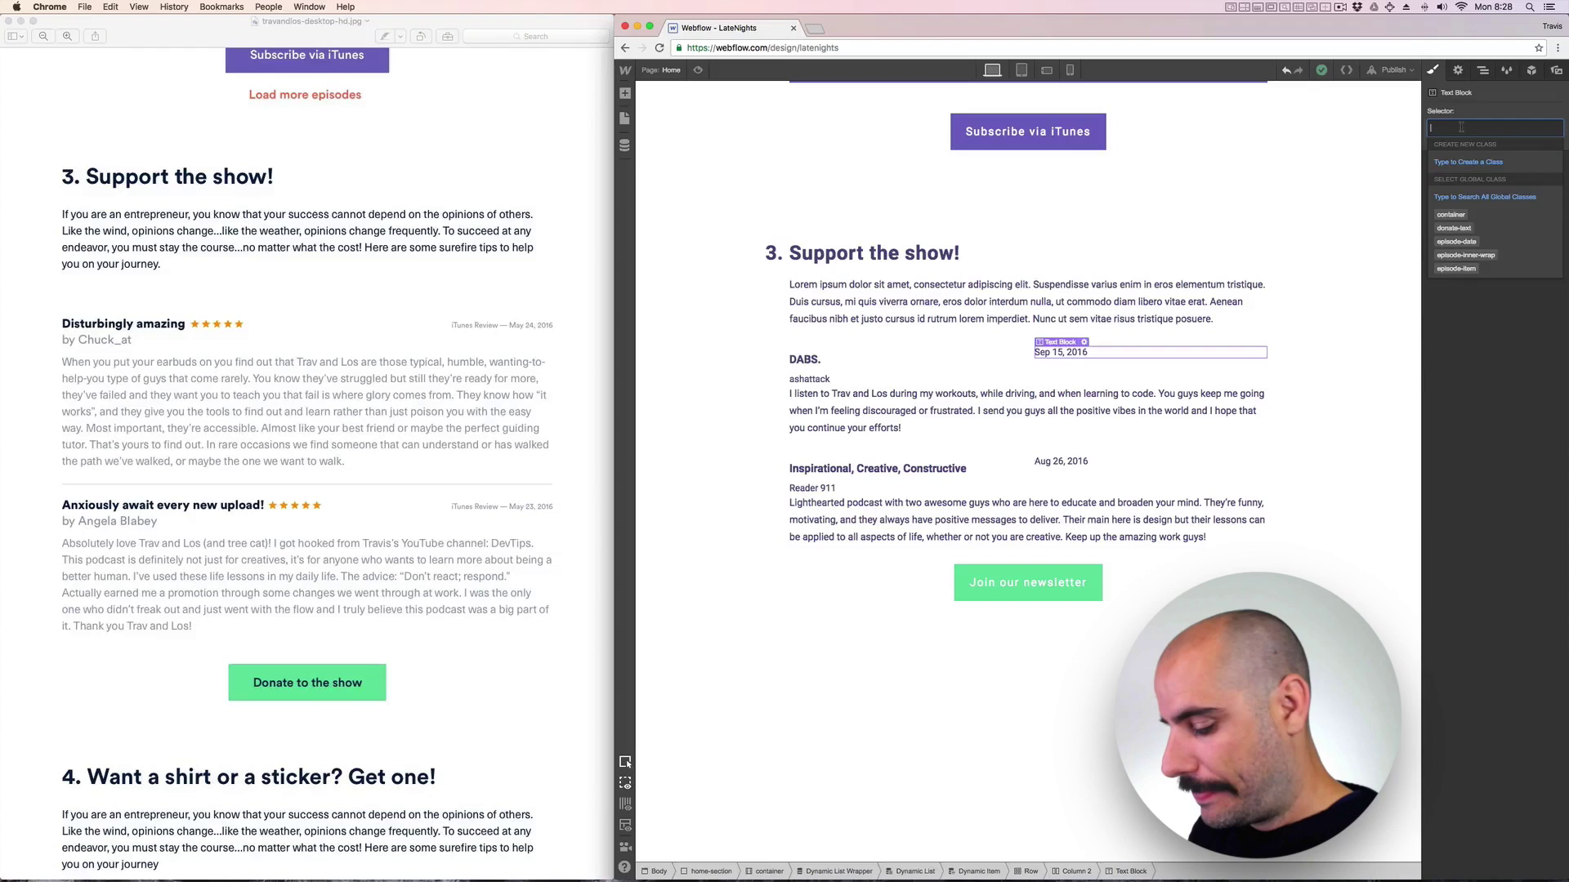
text(review-date)
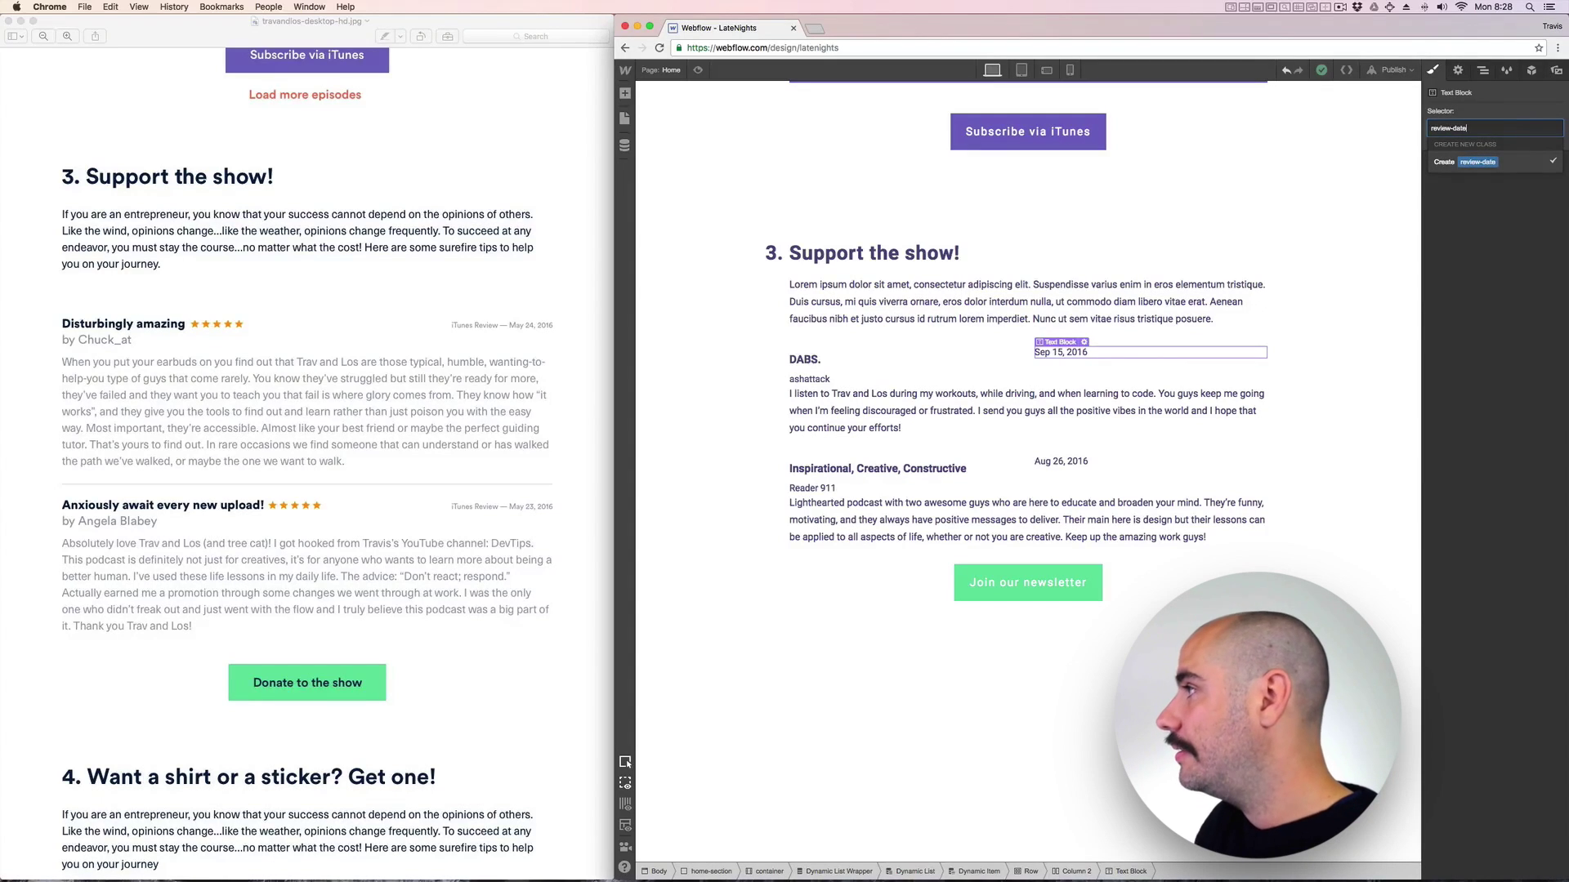
key(Return)
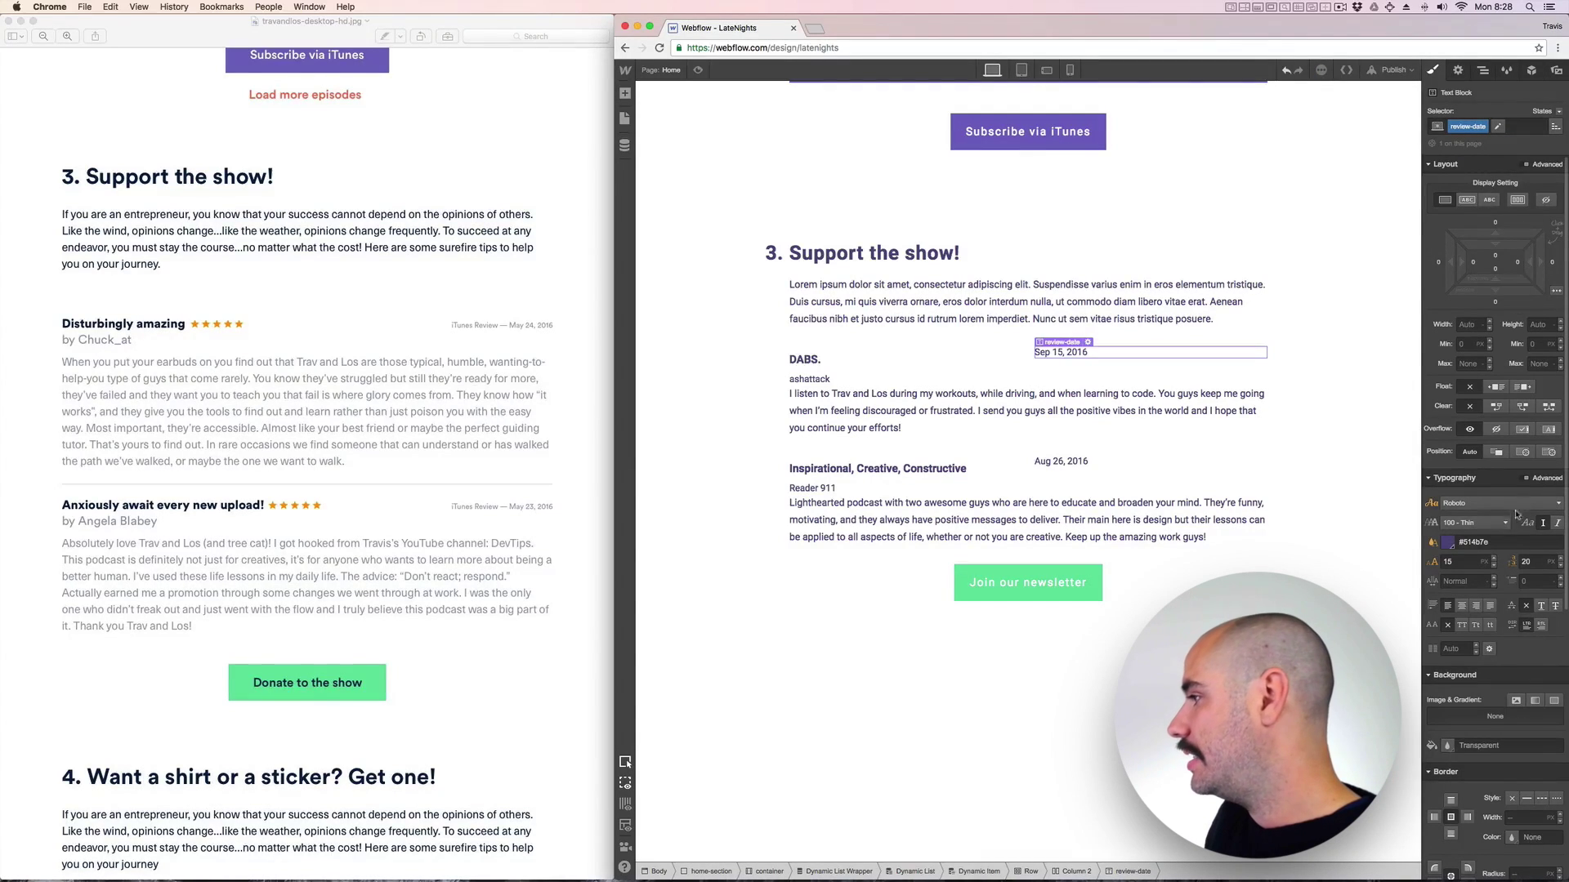
click(1475, 606)
Change the heading level of the 'Inspirational, Creative, Constructive' review title.
click(770, 537)
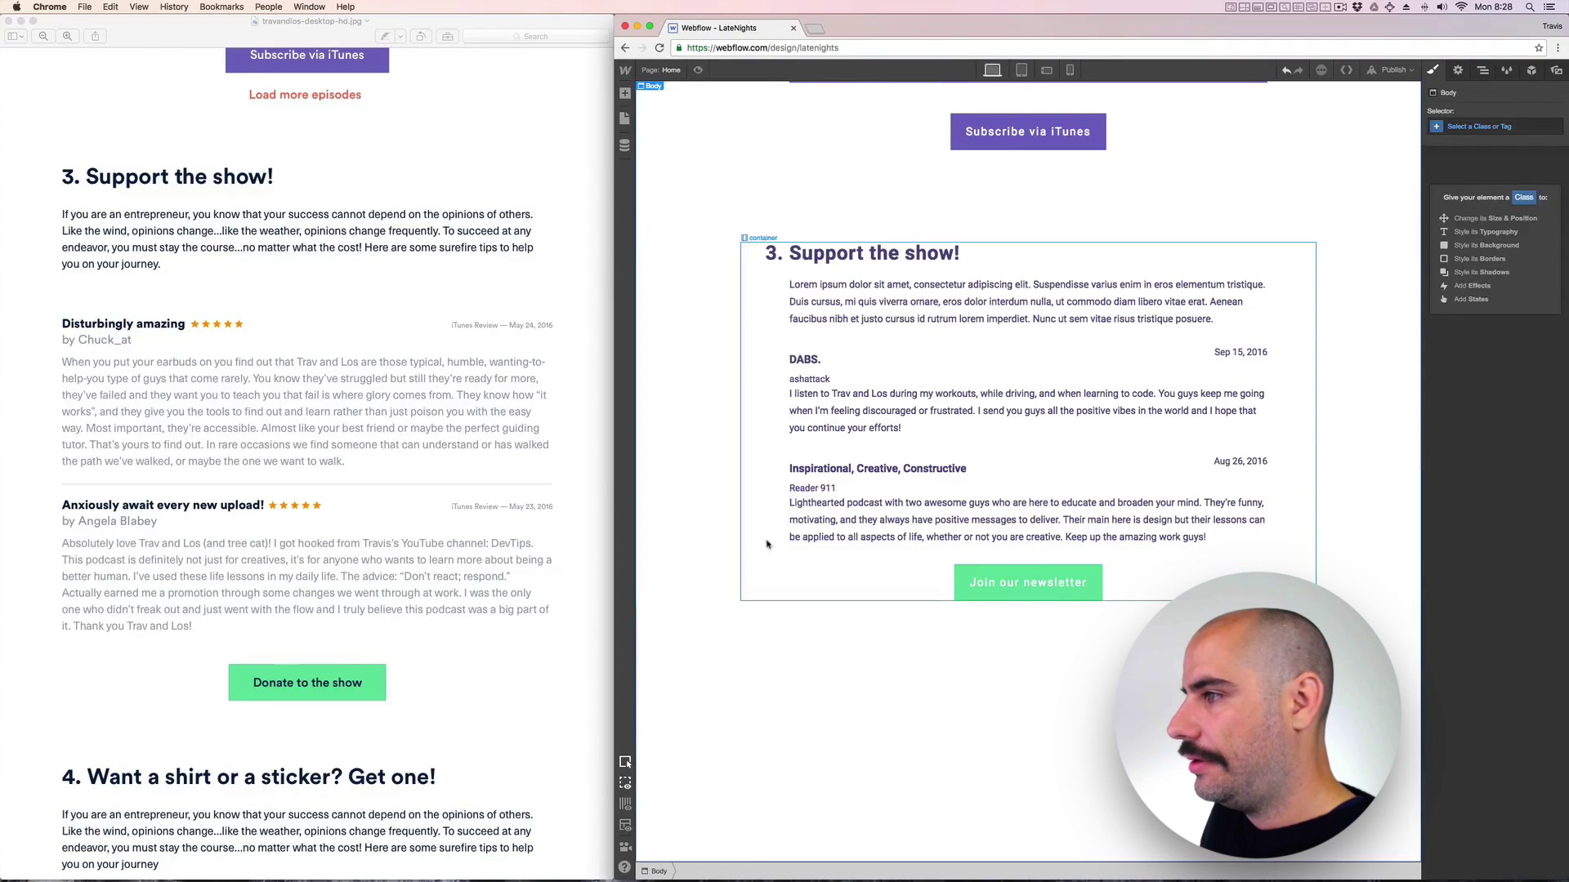
click(807, 470)
click(839, 457)
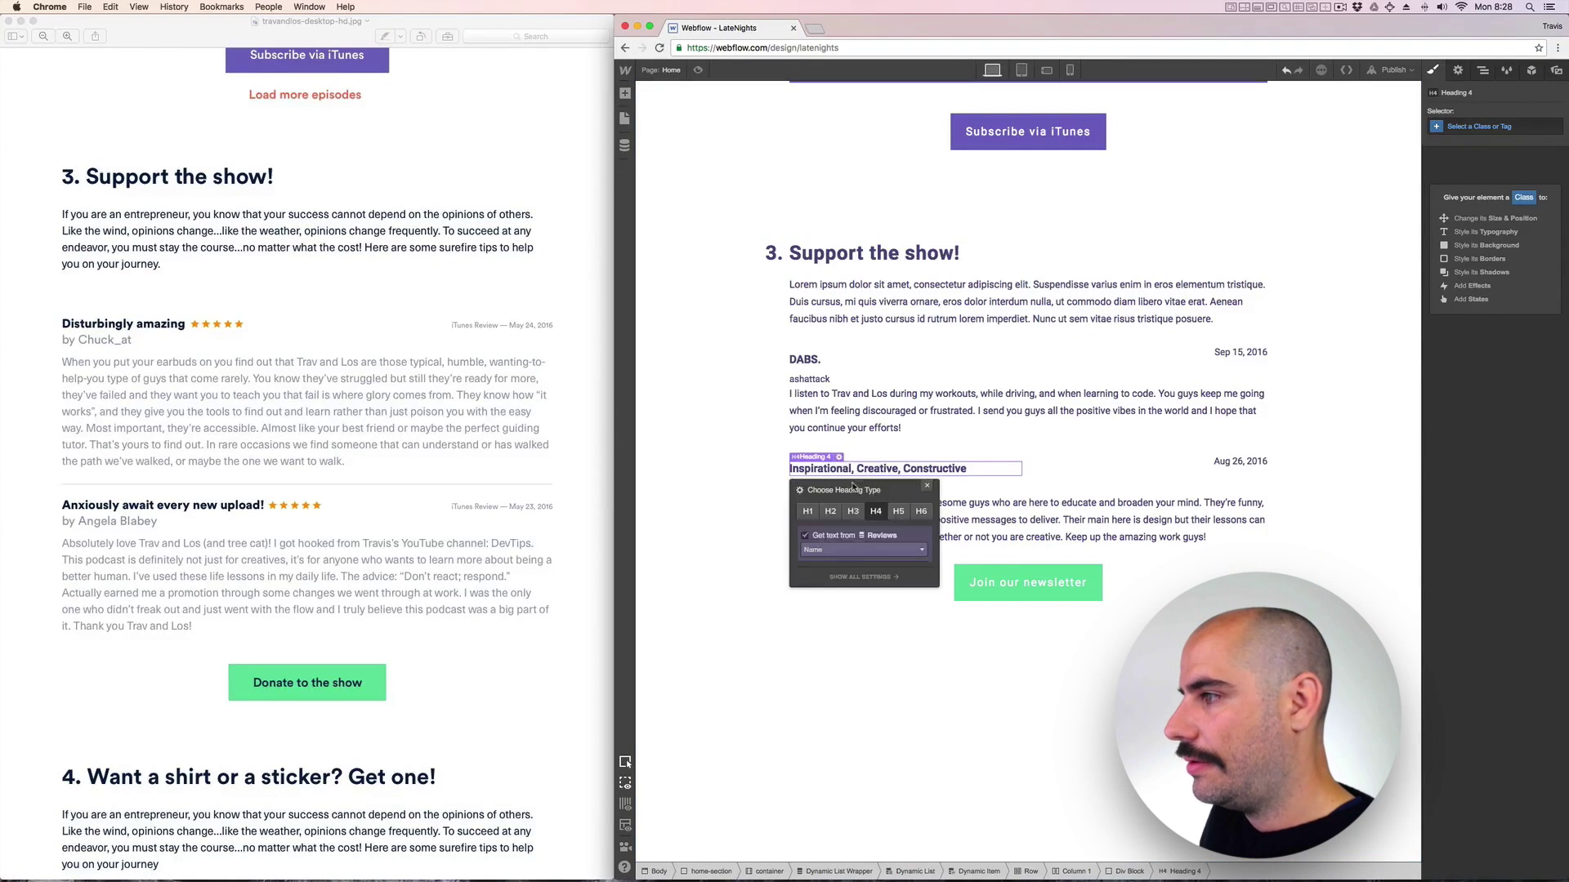
click(853, 510)
click(924, 715)
Give the second review's author text a new review-author class.
click(813, 526)
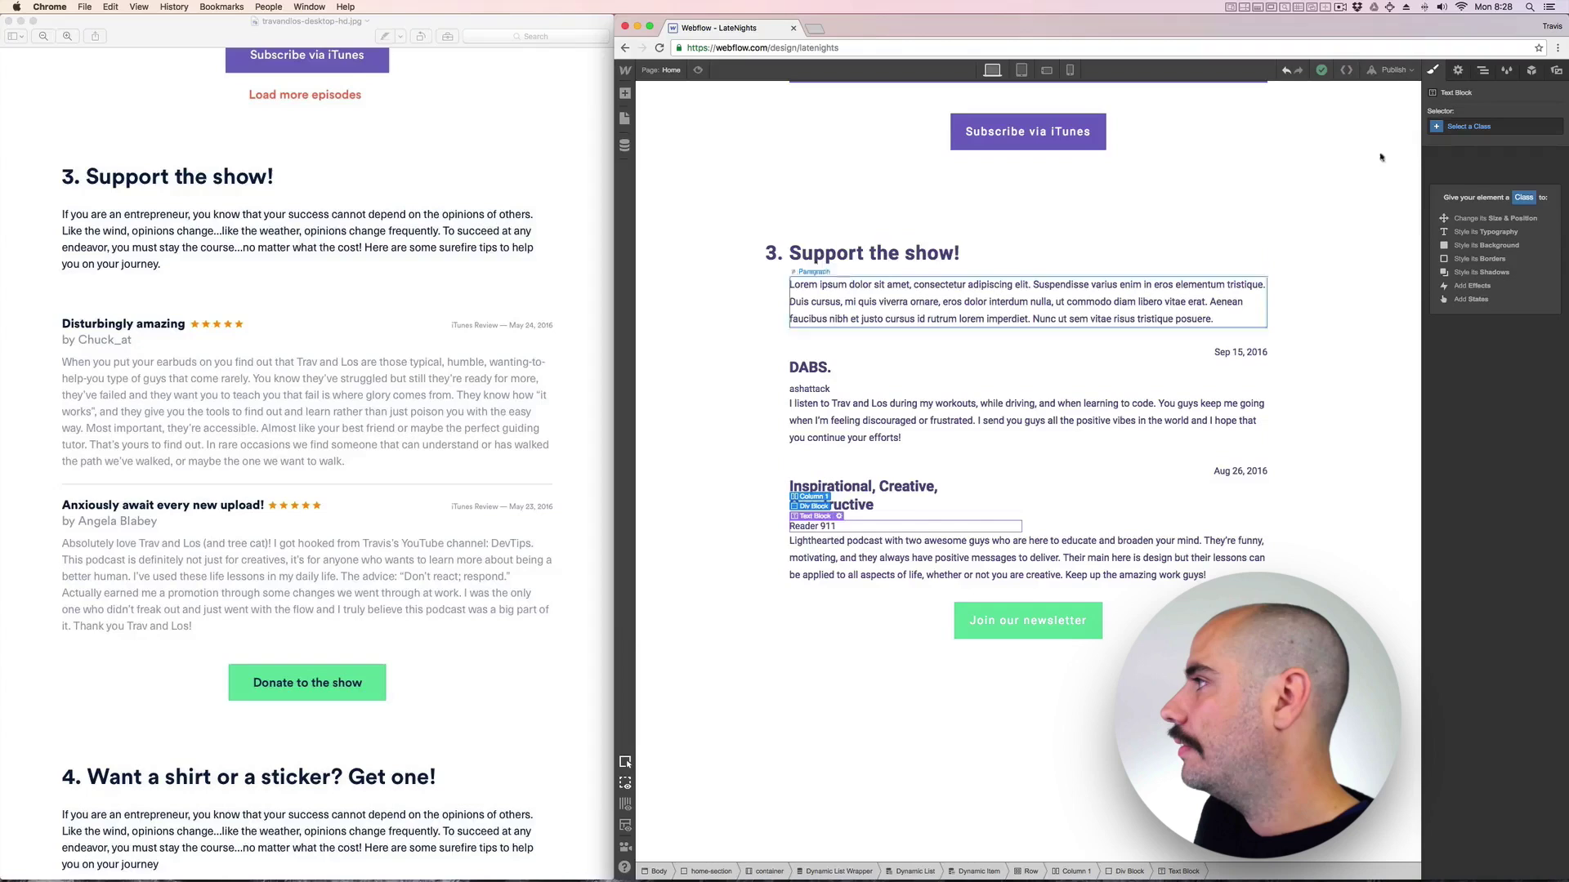
click(1478, 127)
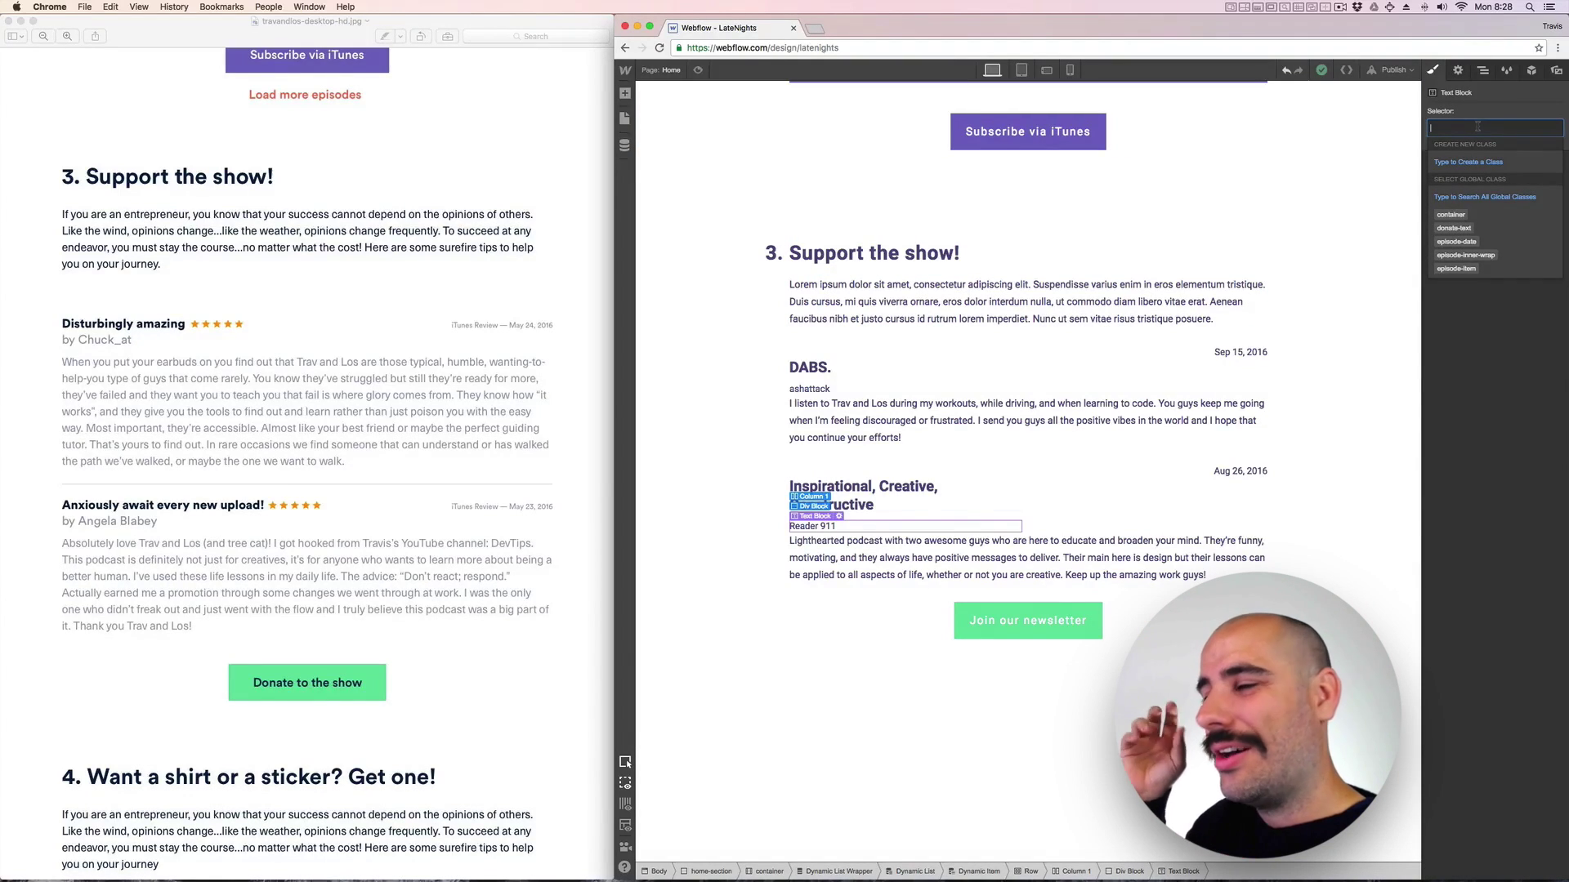
text(revie)
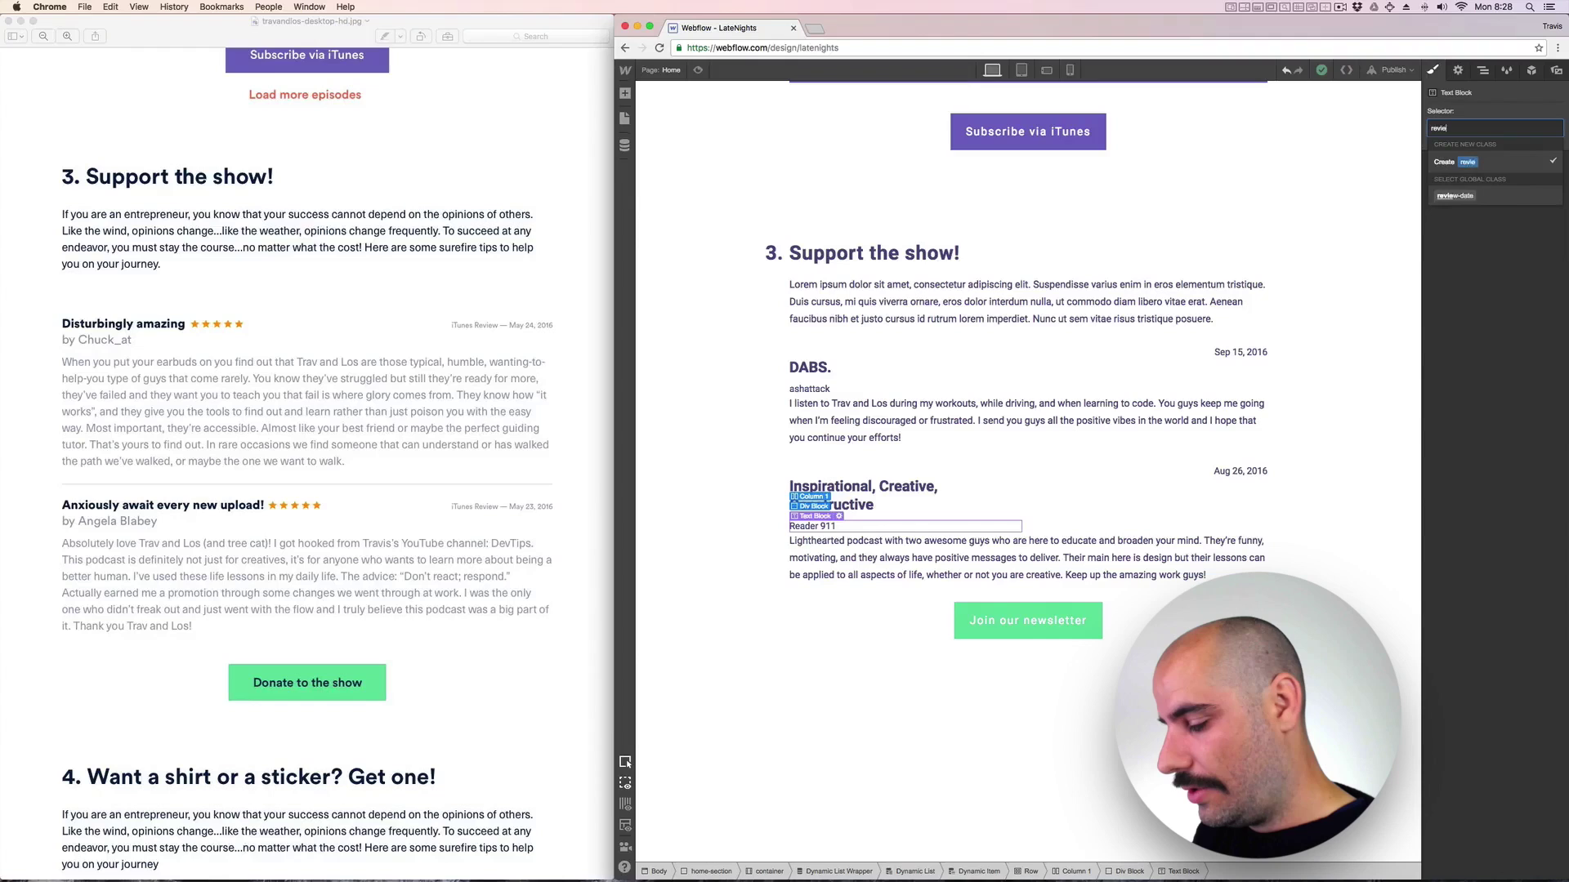
text(w-author)
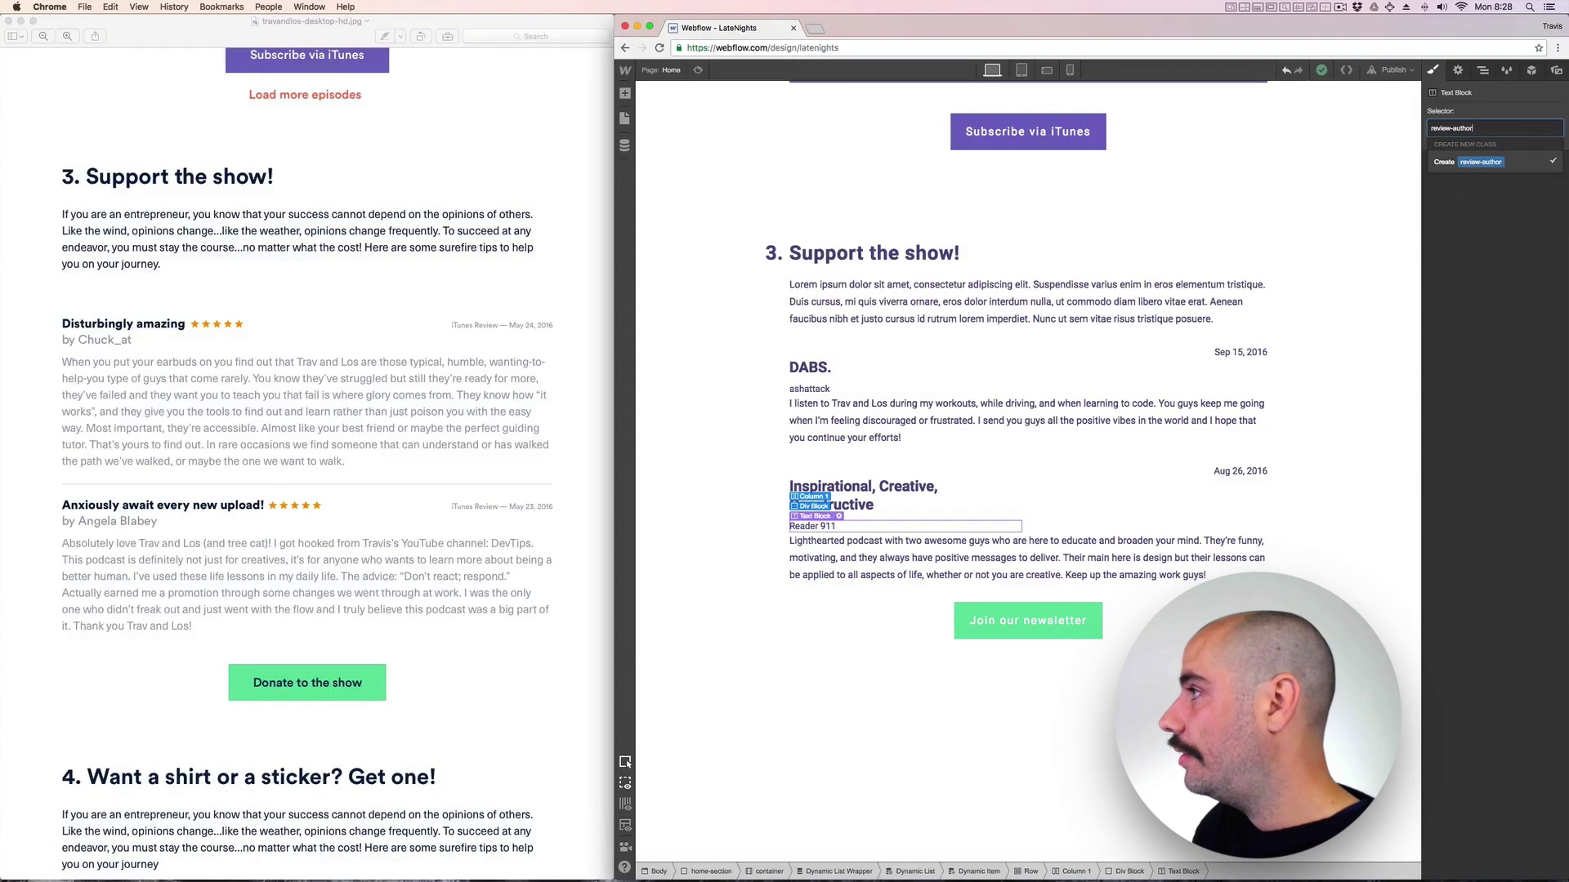
key(Return)
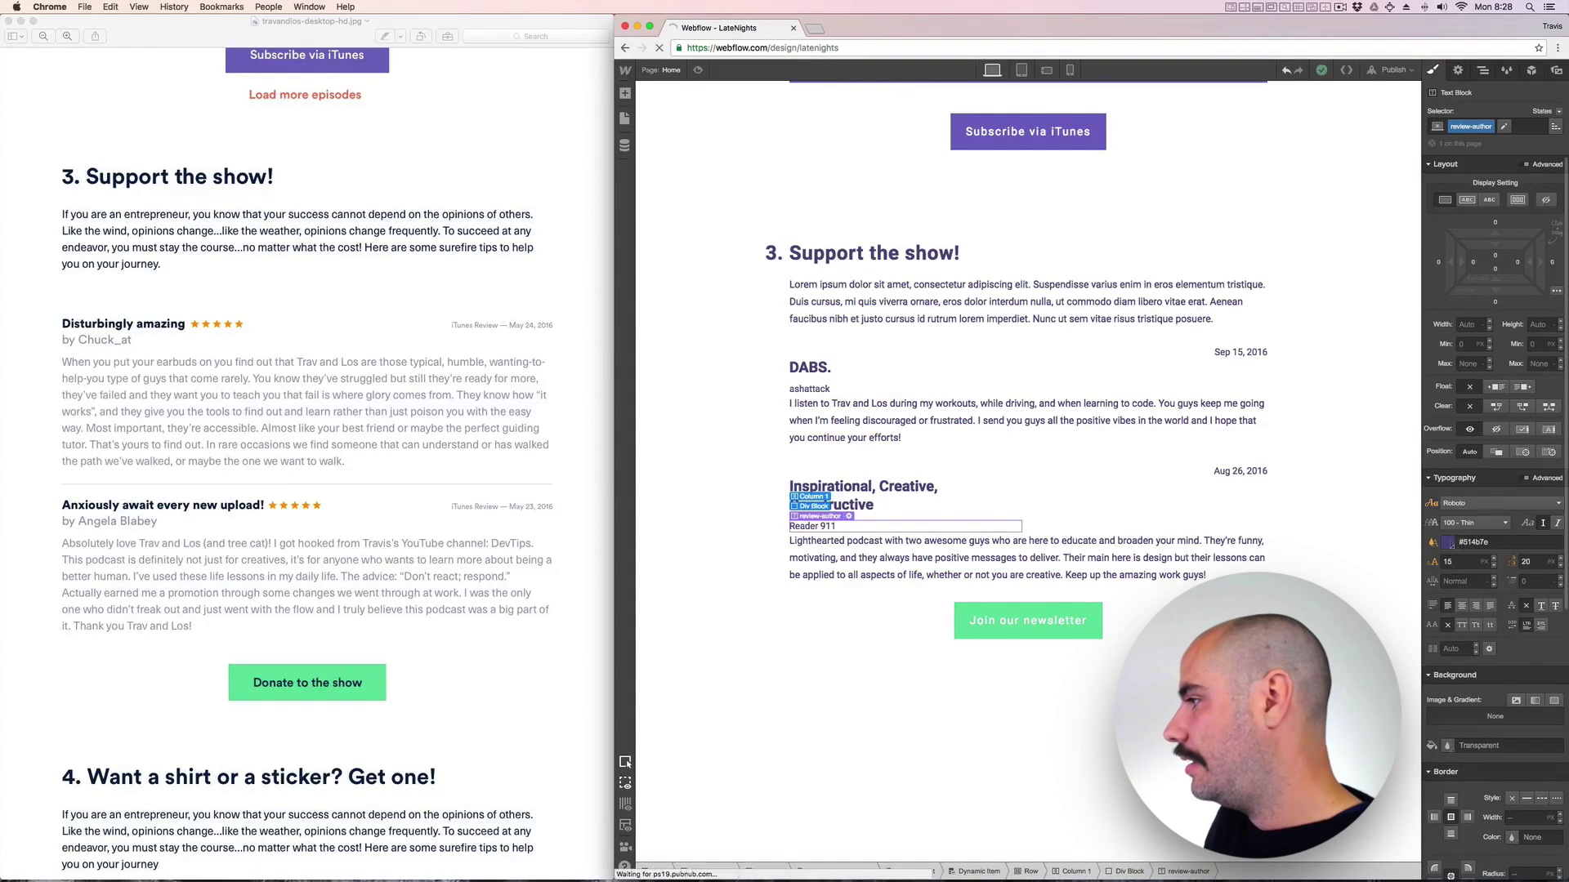
Set the review-author text colour to grey #858585.
click(1448, 543)
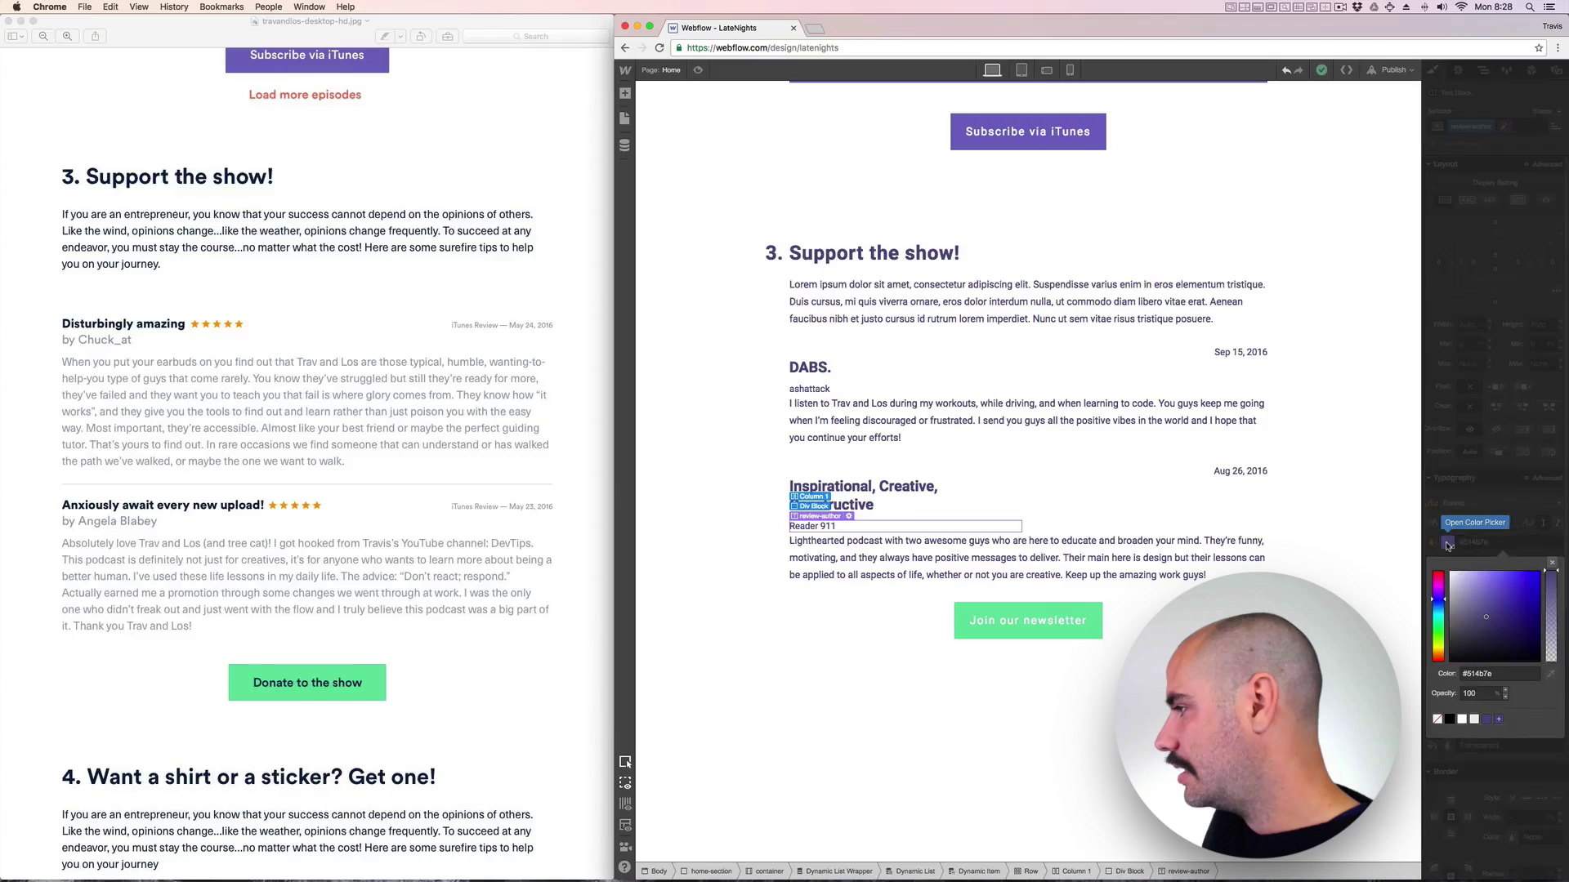
click(1181, 312)
scroll(1209, 286, up, 10)
scroll(1235, 253, up, 5)
scroll(1235, 253, down, 10)
scroll(1235, 253, down, 10)
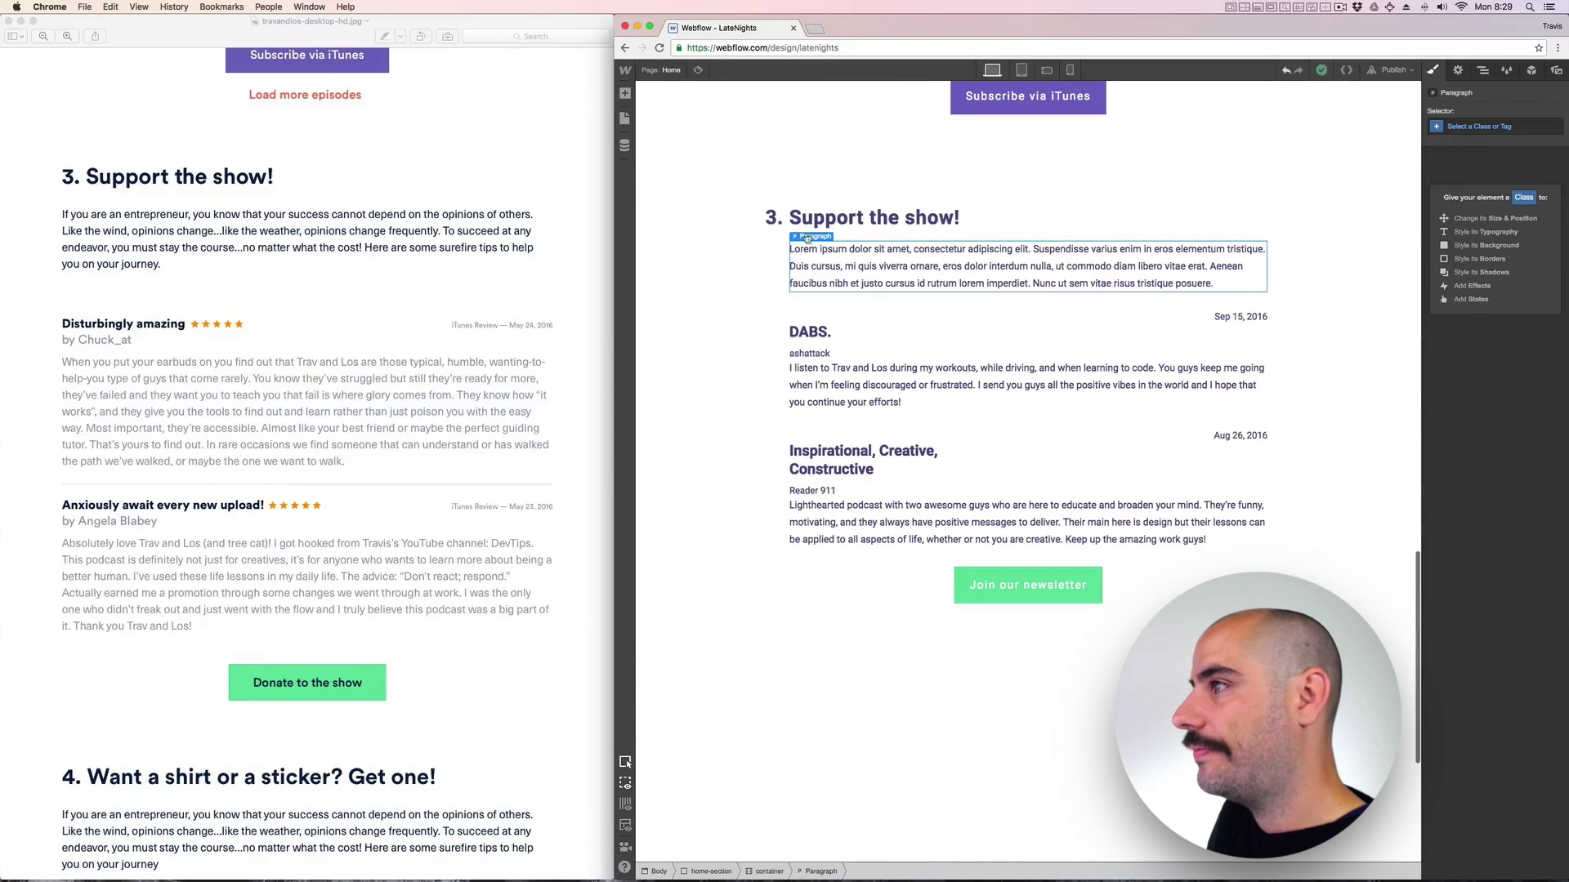
click(825, 353)
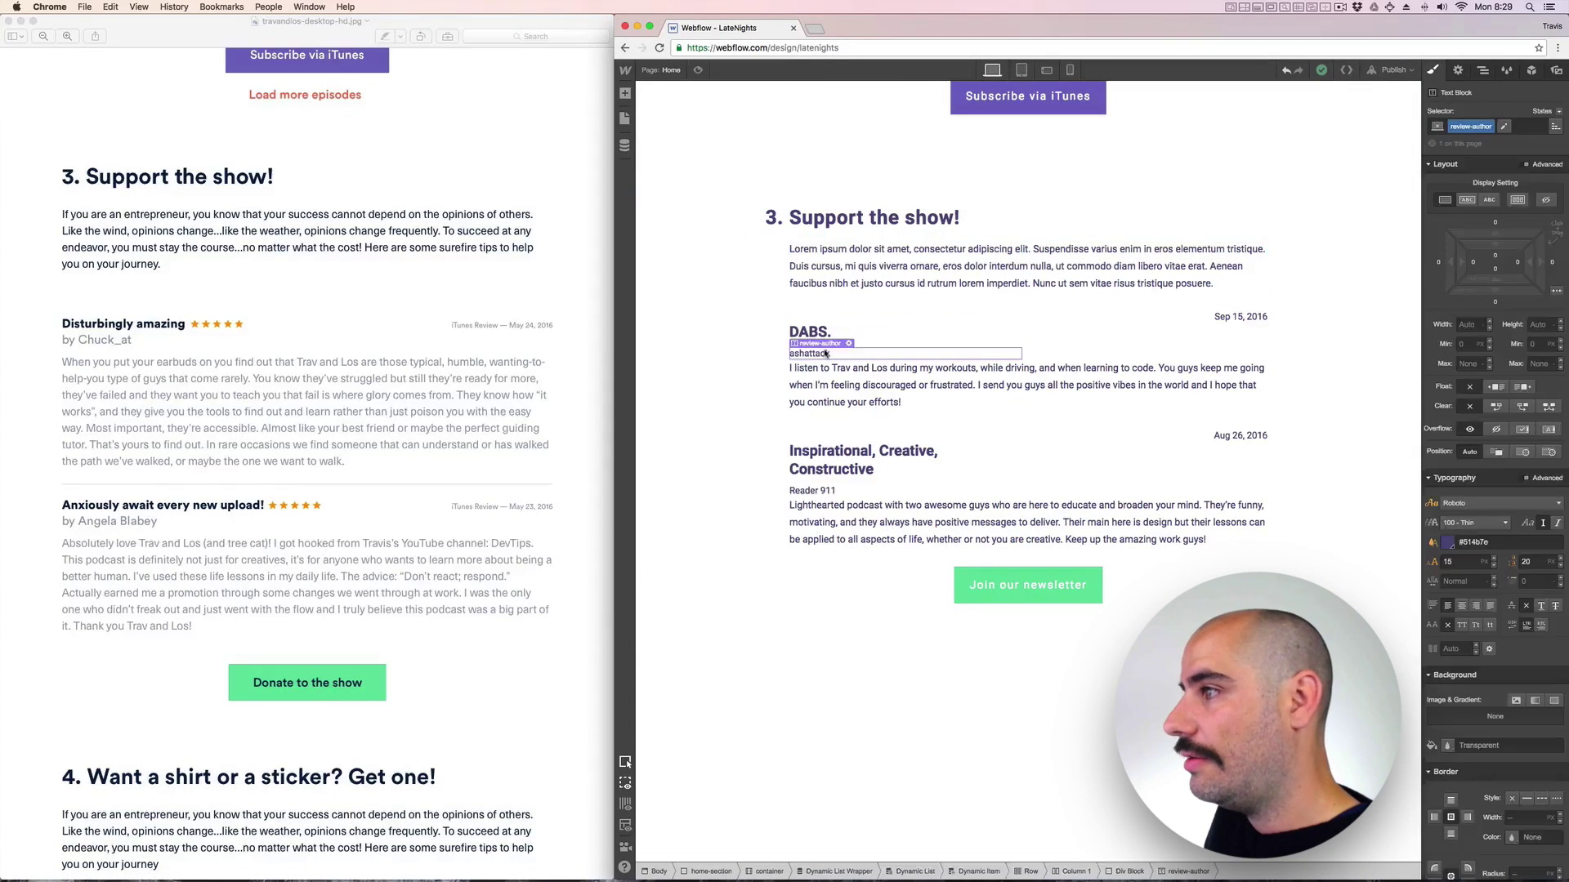
click(1447, 544)
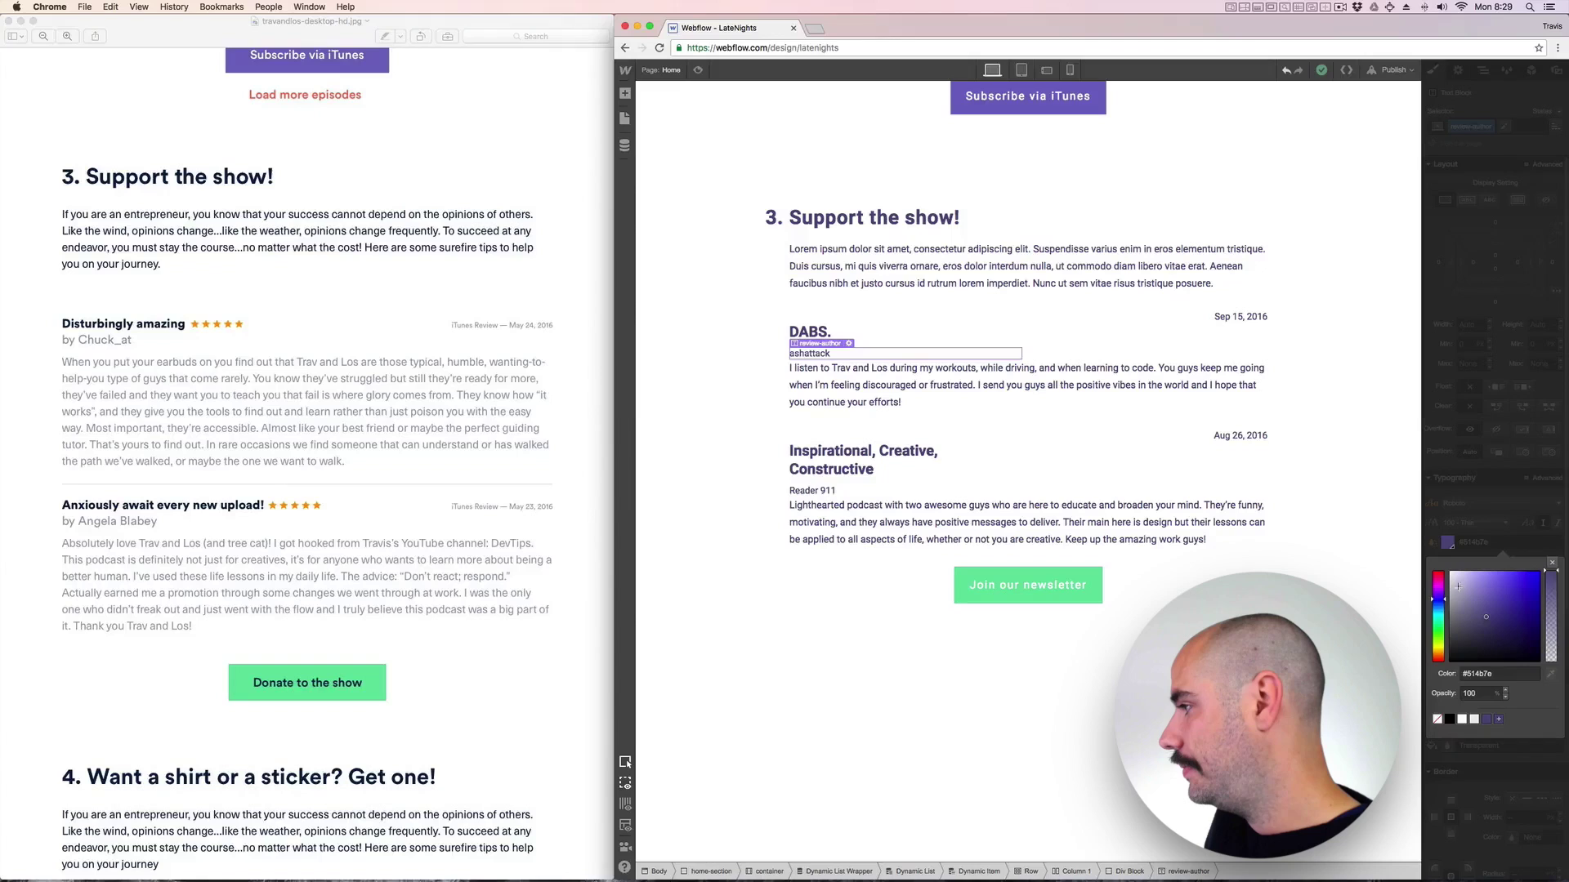
click(1448, 614)
click(711, 335)
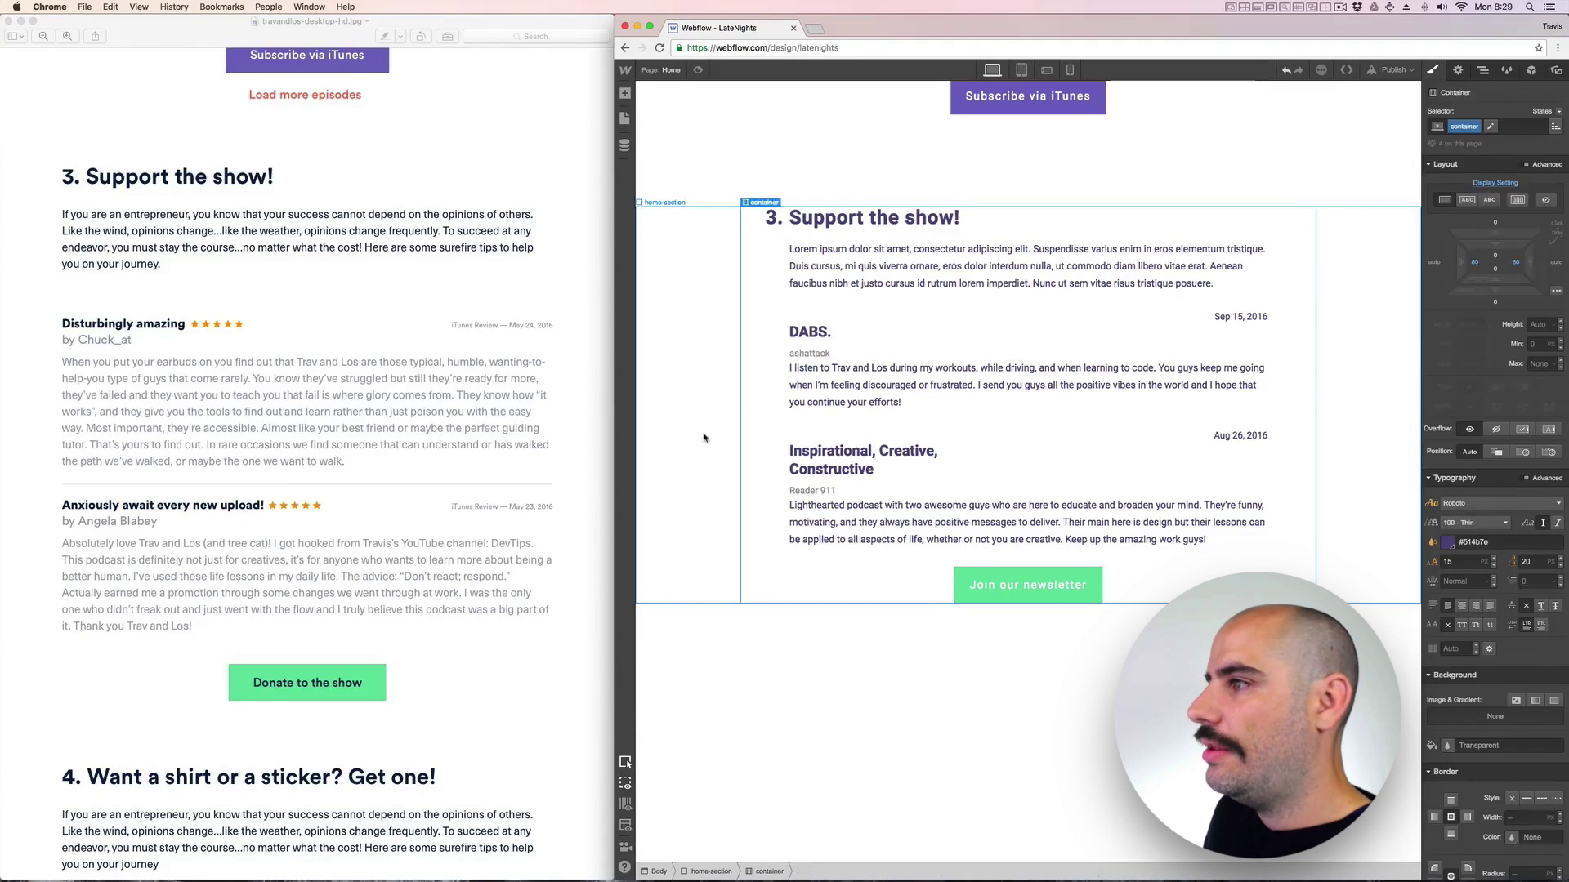
click(625, 94)
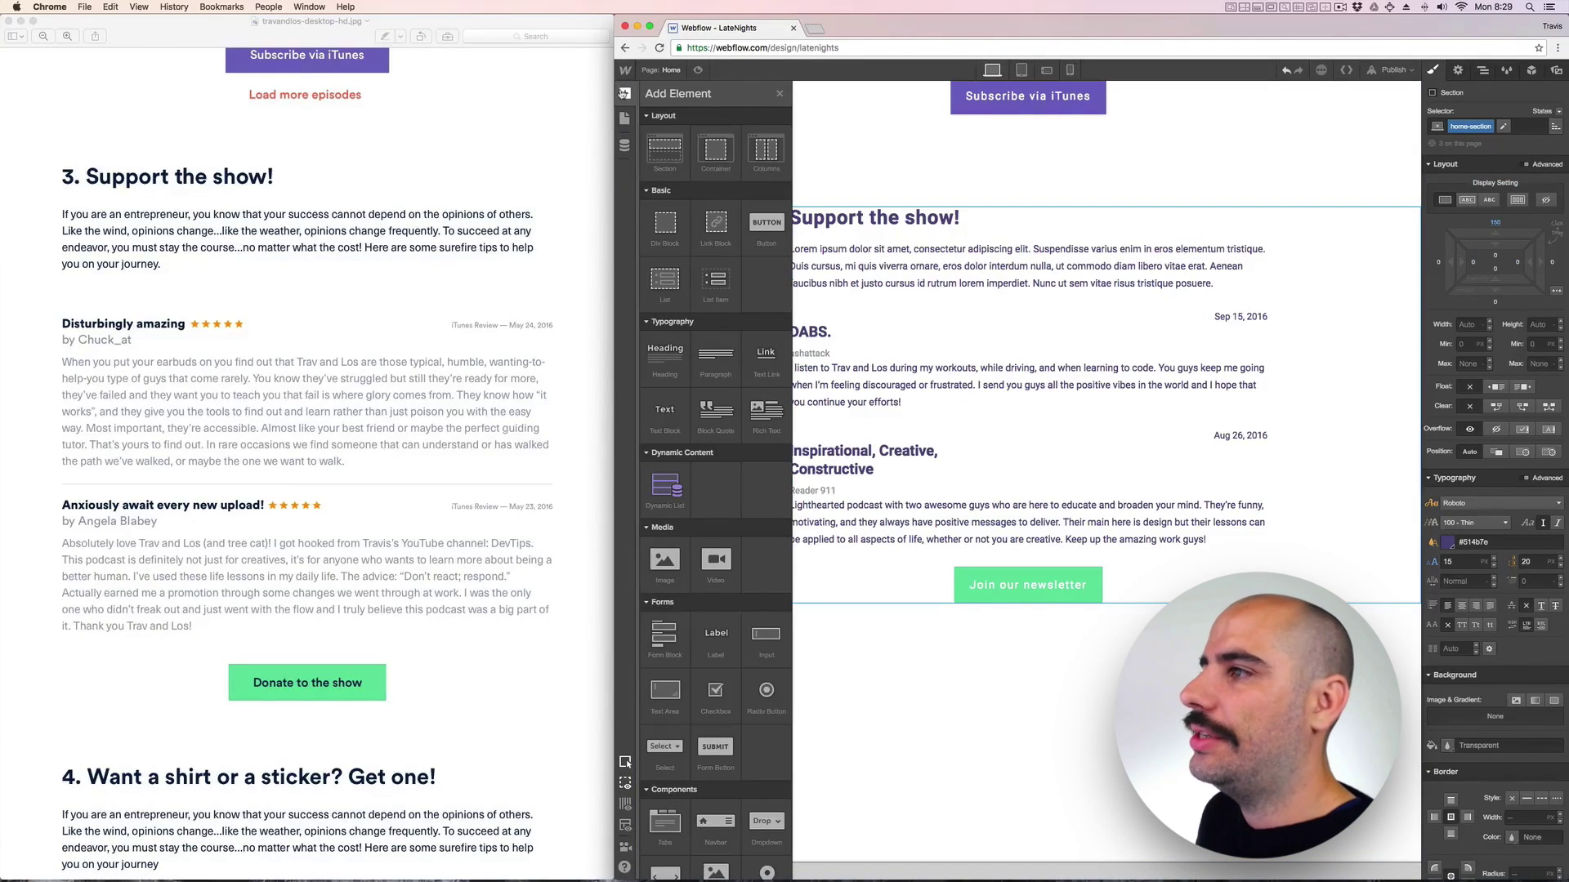
scroll(662, 409, down, 3)
scroll(681, 411, up, 3)
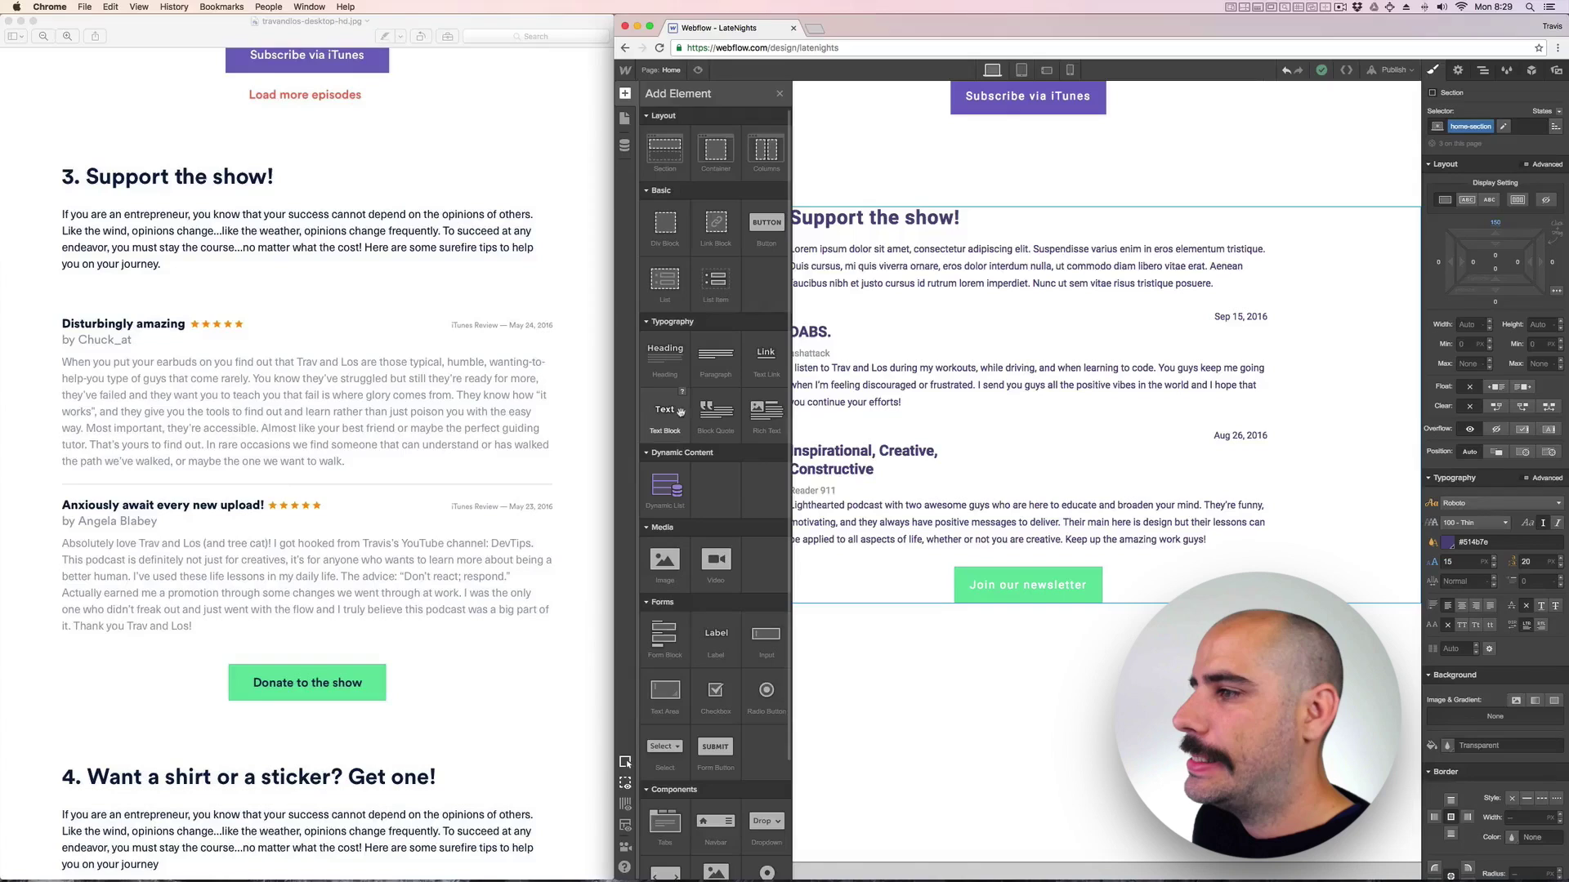
scroll(686, 409, down, 3)
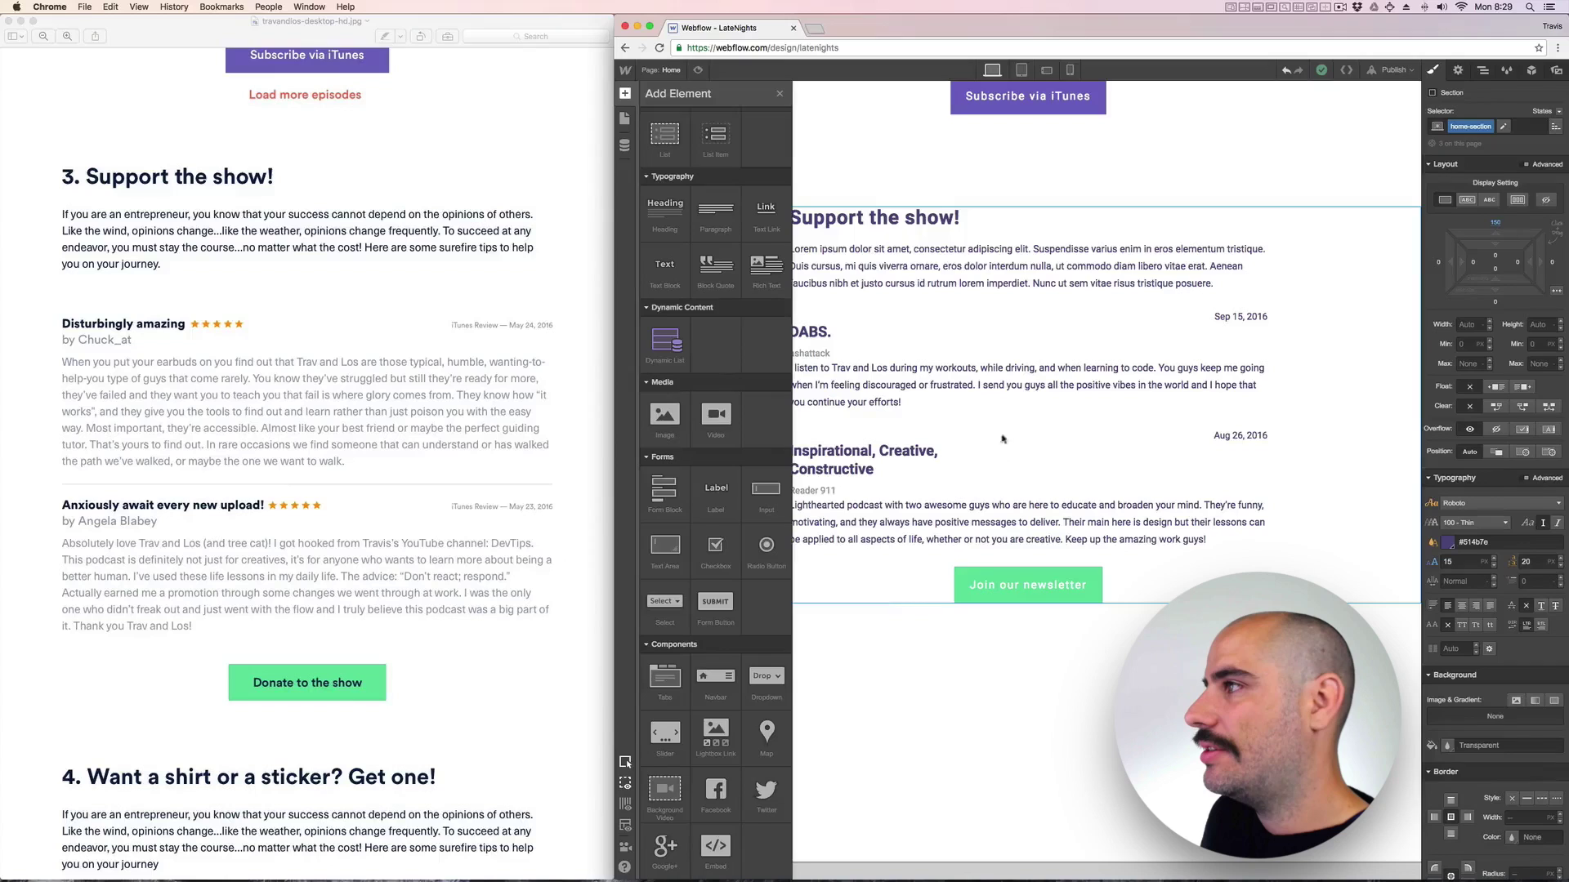
click(854, 122)
scroll(899, 204, up, 15)
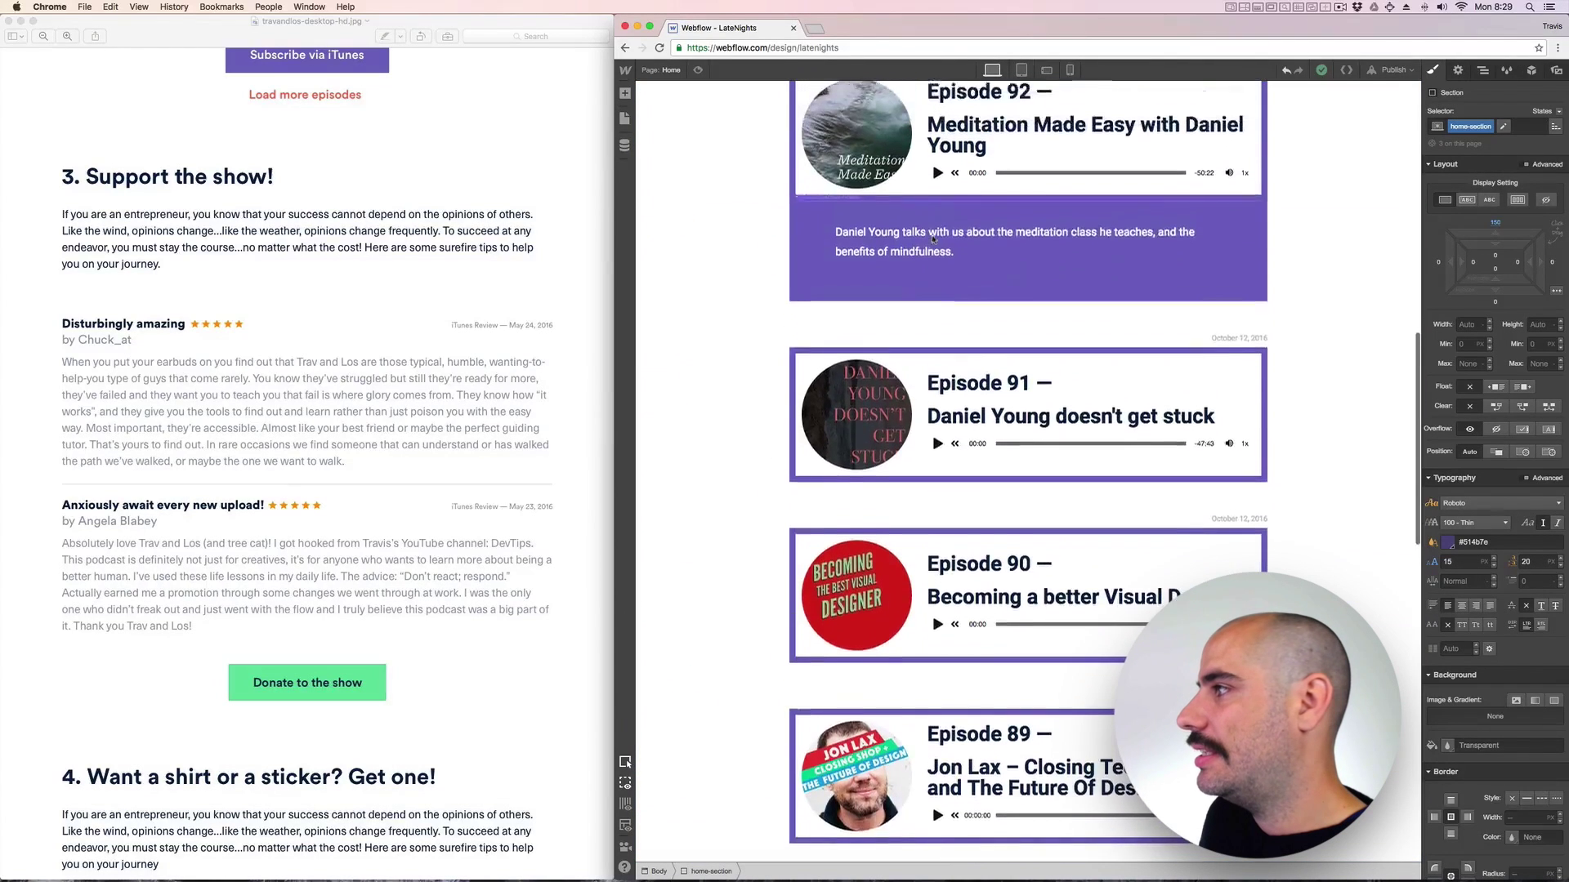
scroll(933, 238, up, 1)
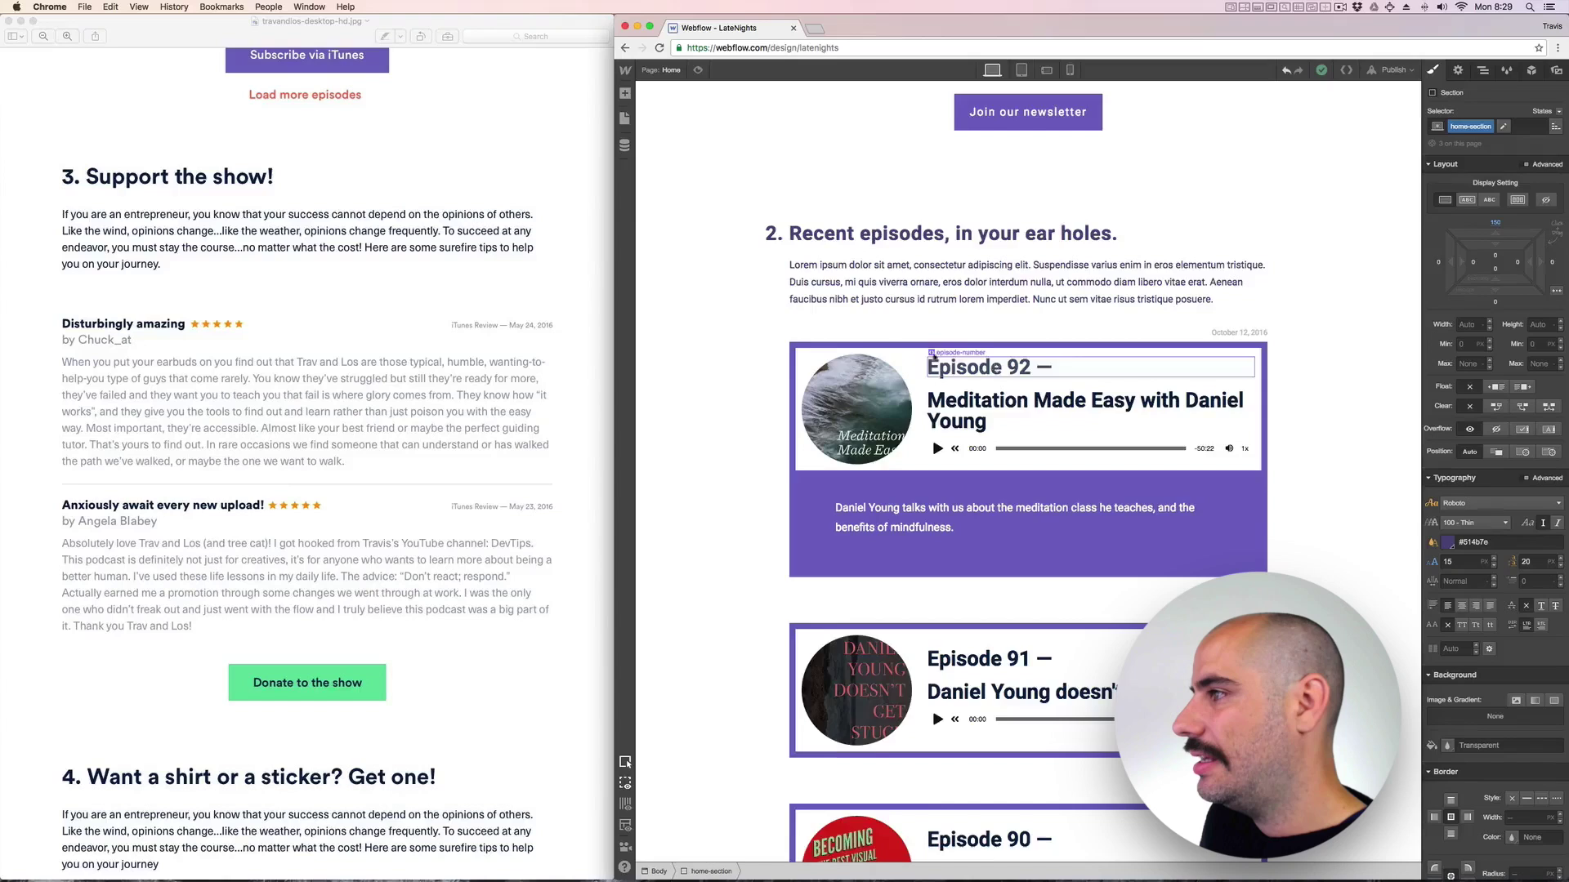
scroll(736, 343, down, 10)
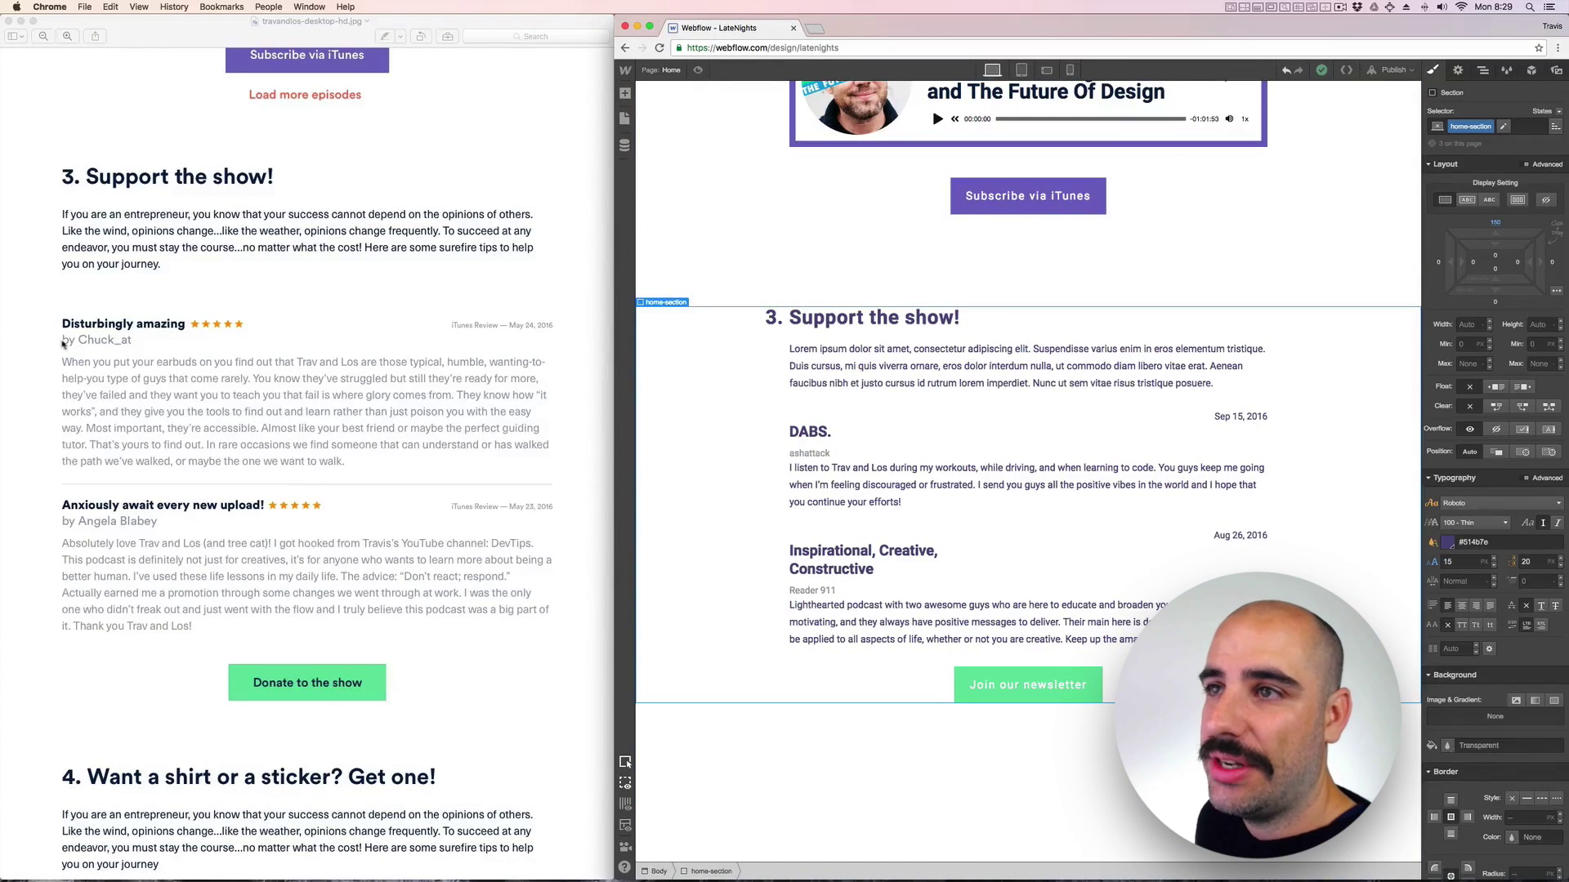
Save the review author's grey colour as a Dark Grey swatch.
click(804, 453)
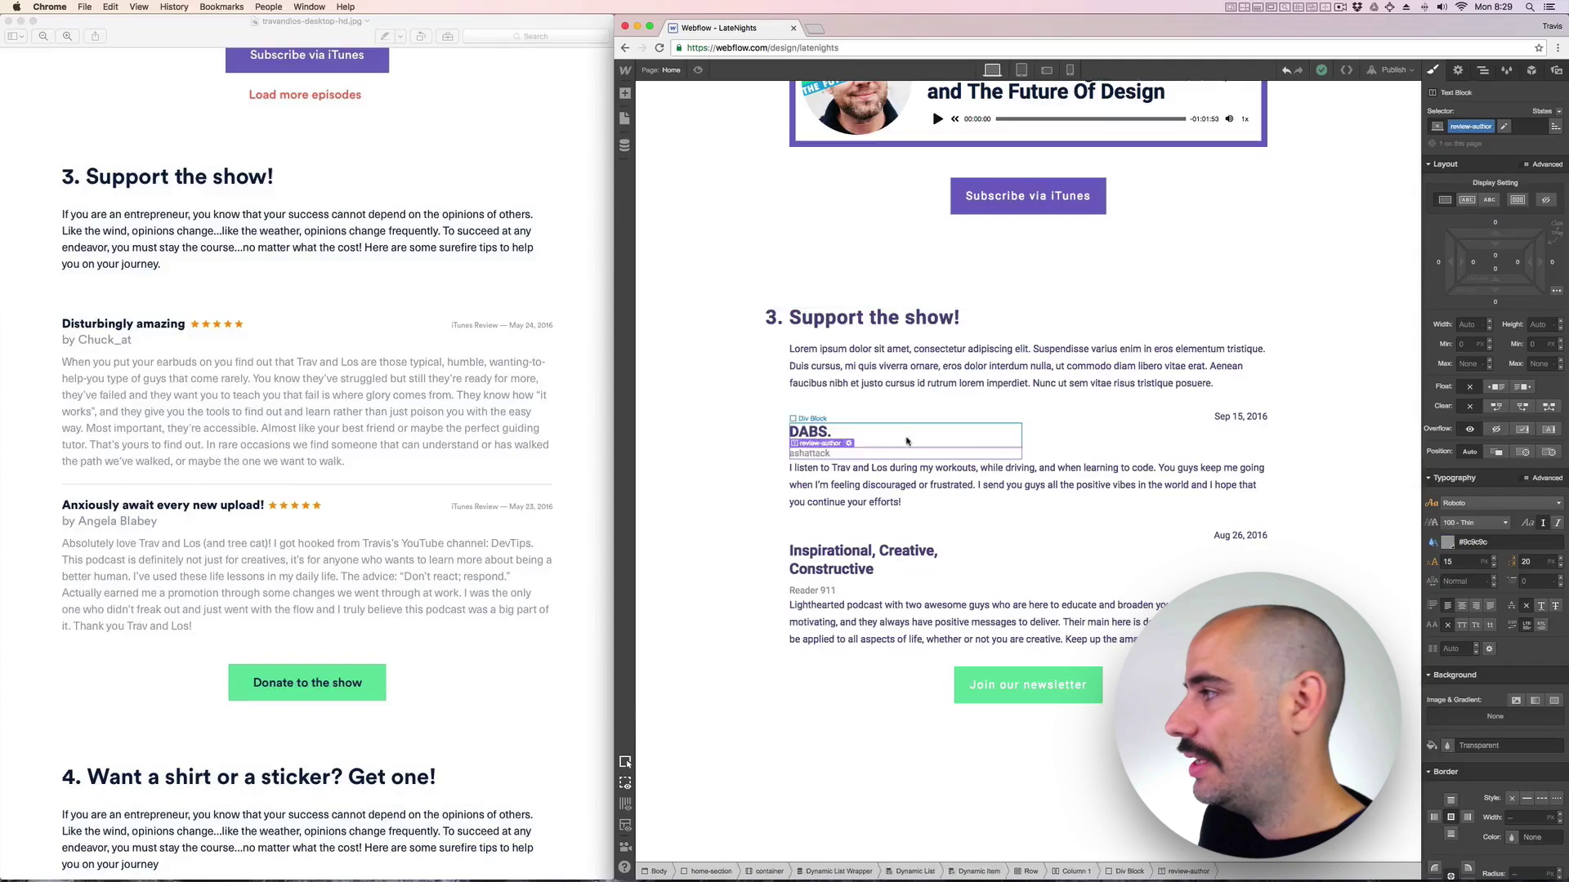
click(1448, 543)
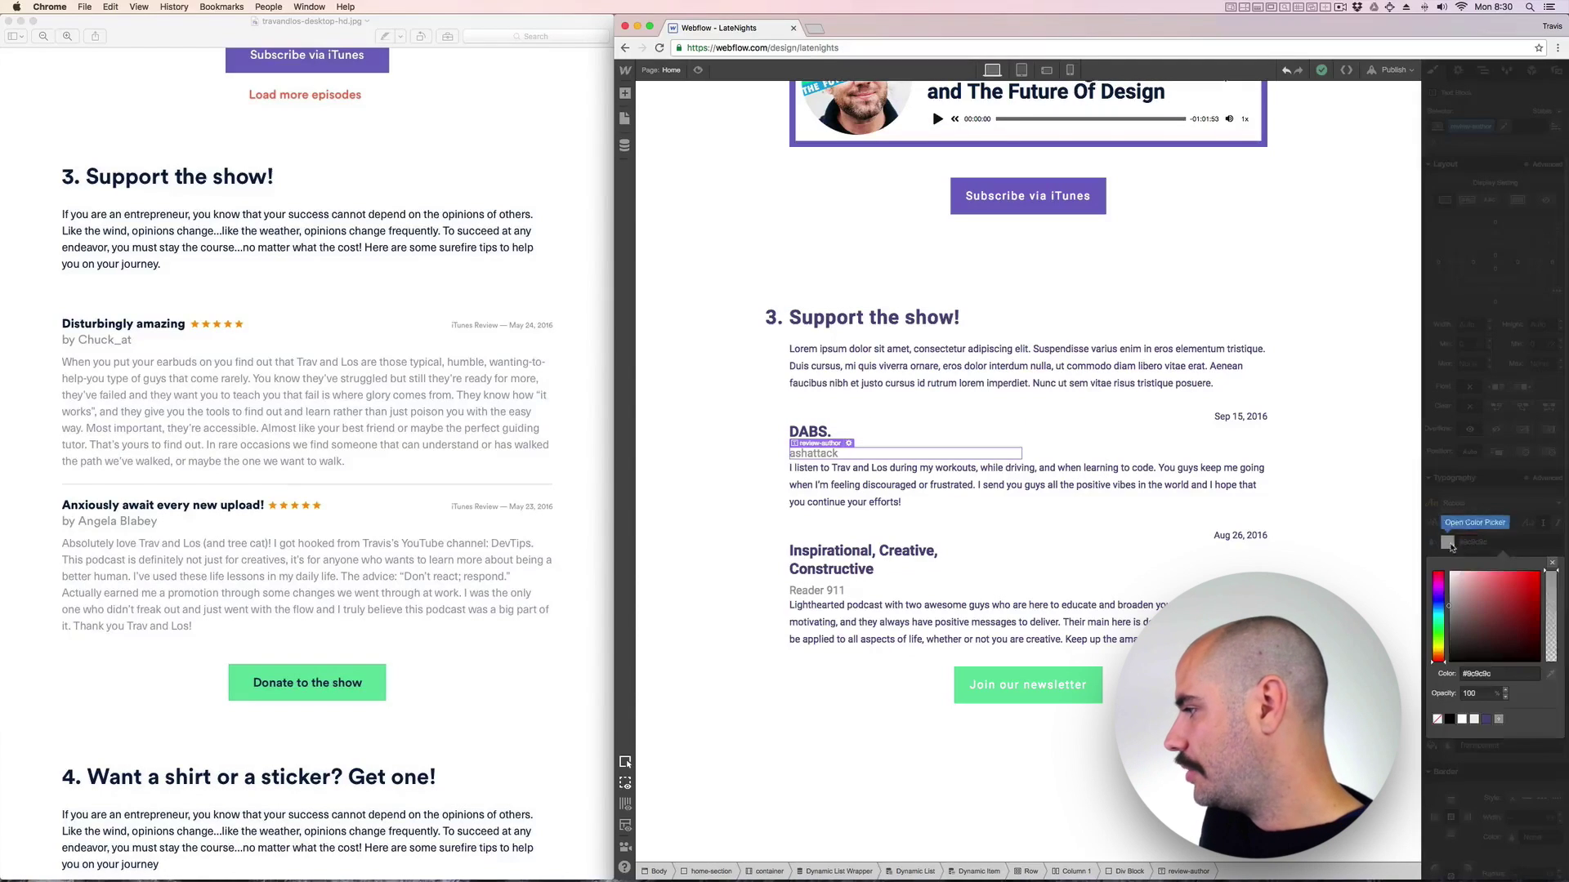
click(1497, 720)
click(1496, 788)
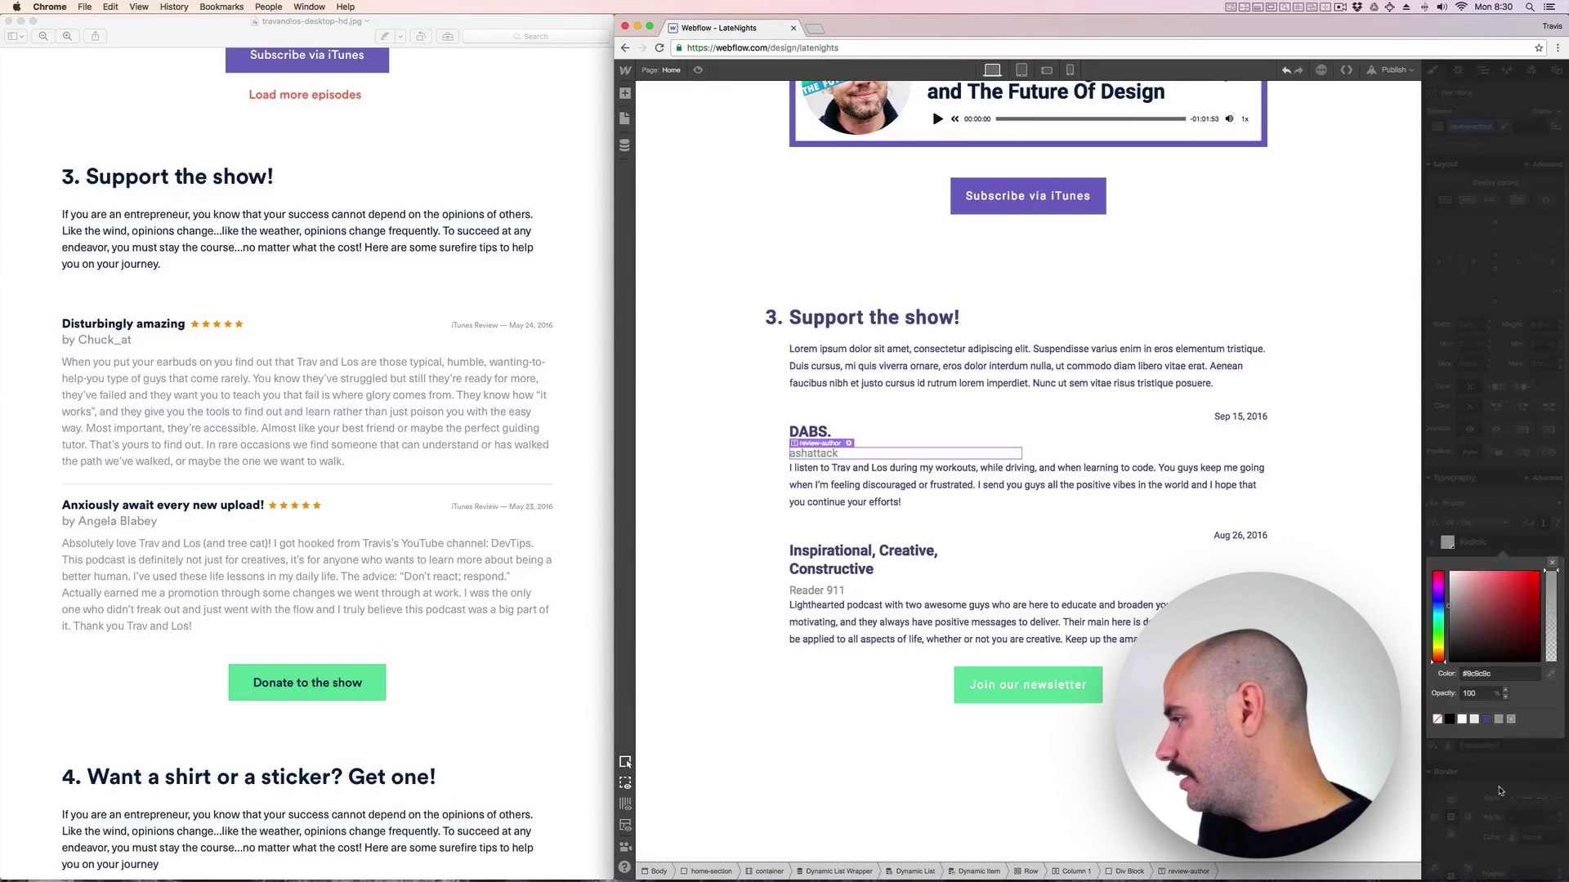
Check the text colour of the review date label.
click(1252, 418)
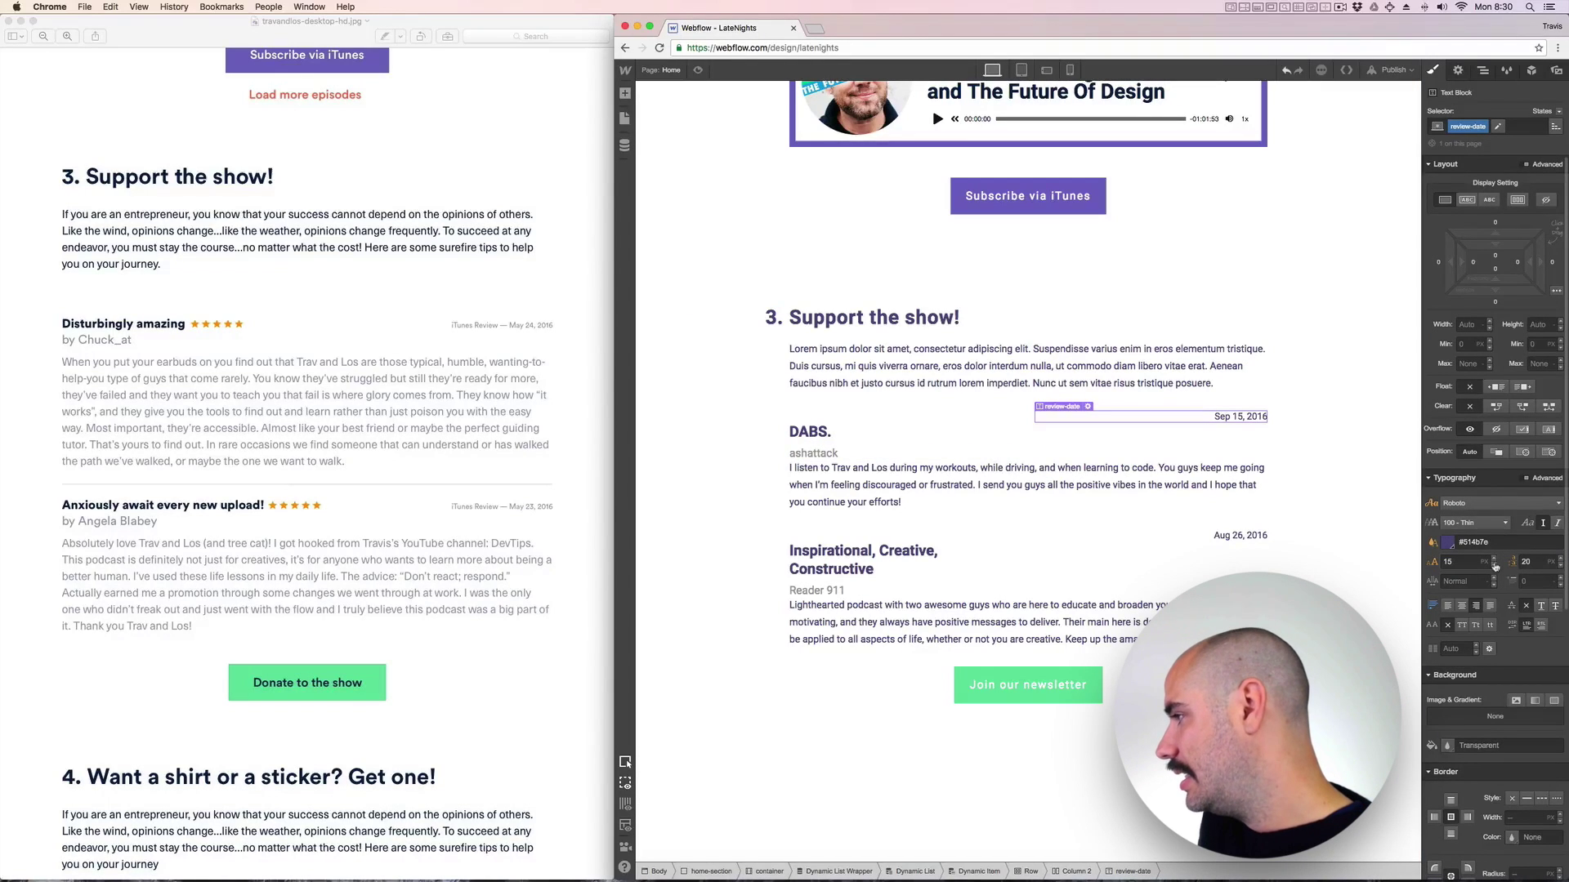
click(1444, 544)
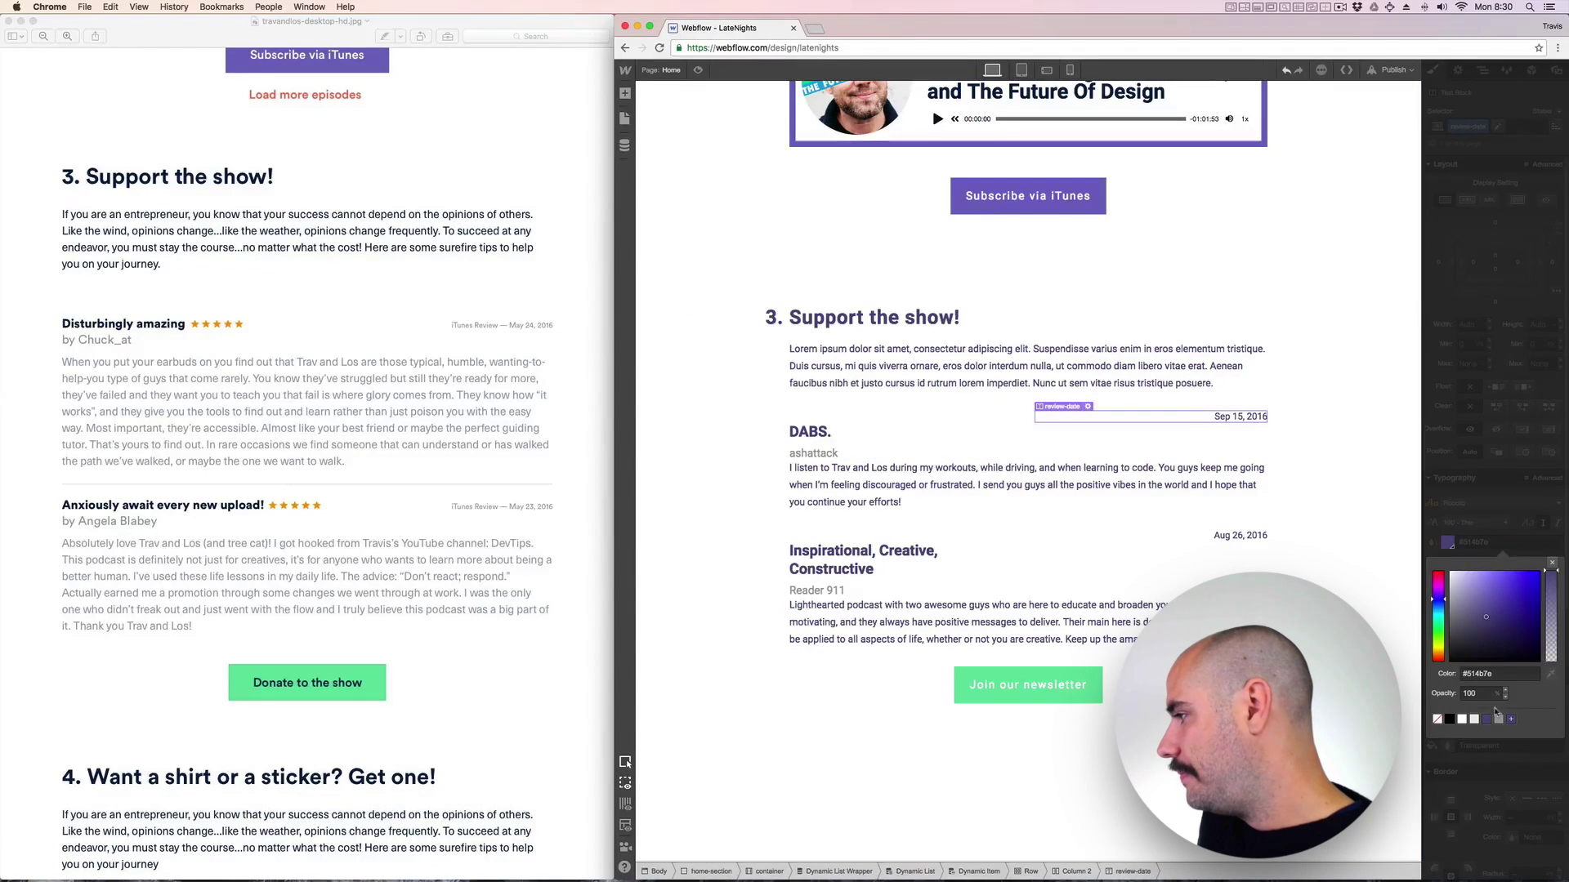
click(1389, 764)
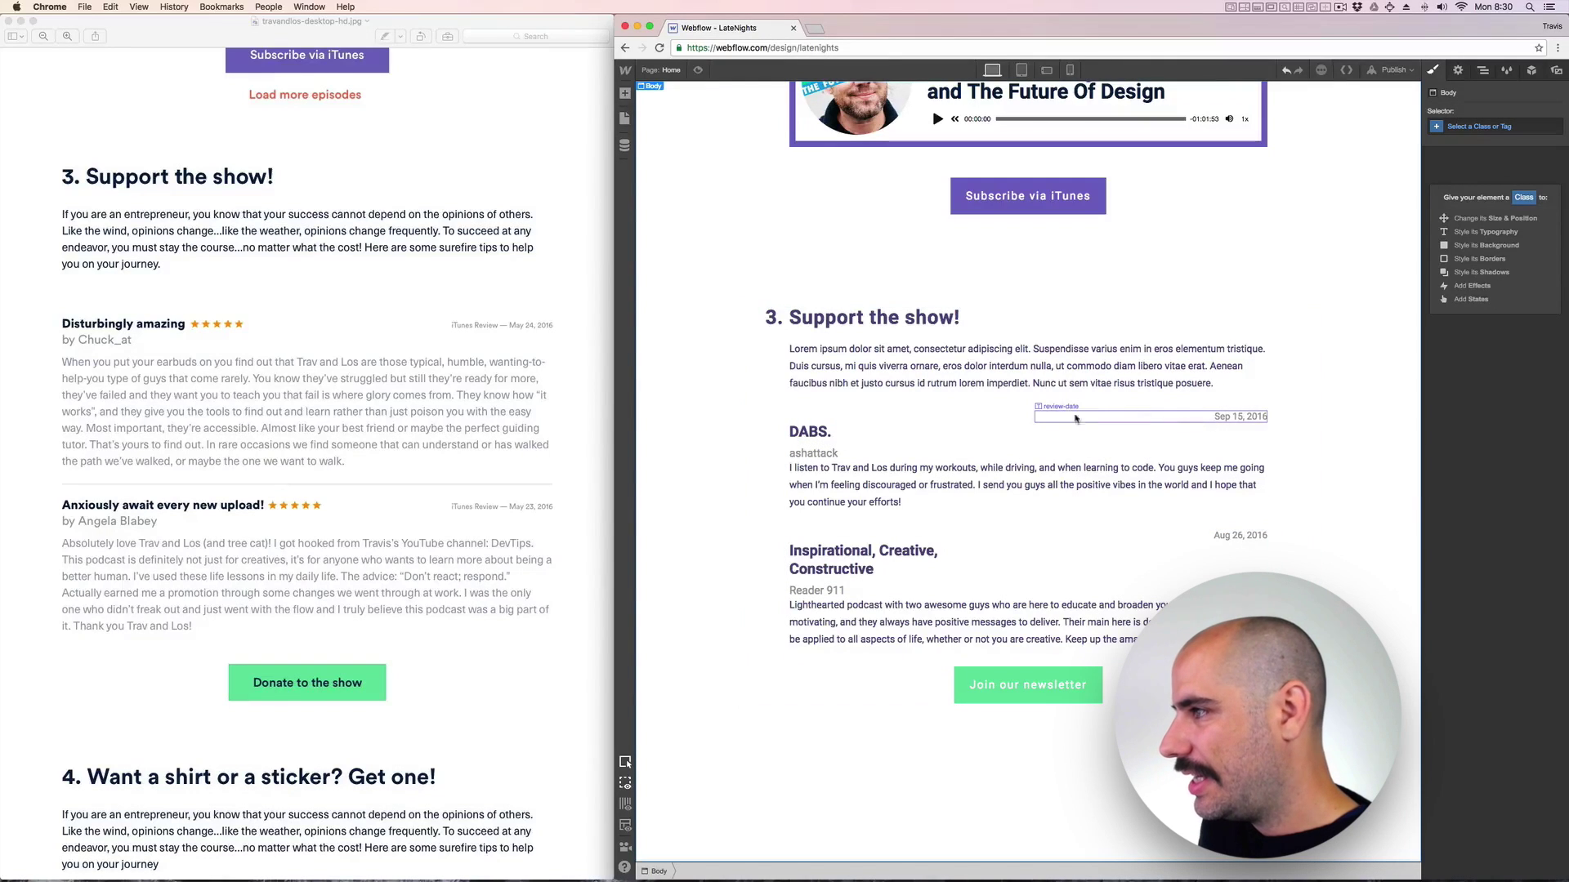
click(816, 432)
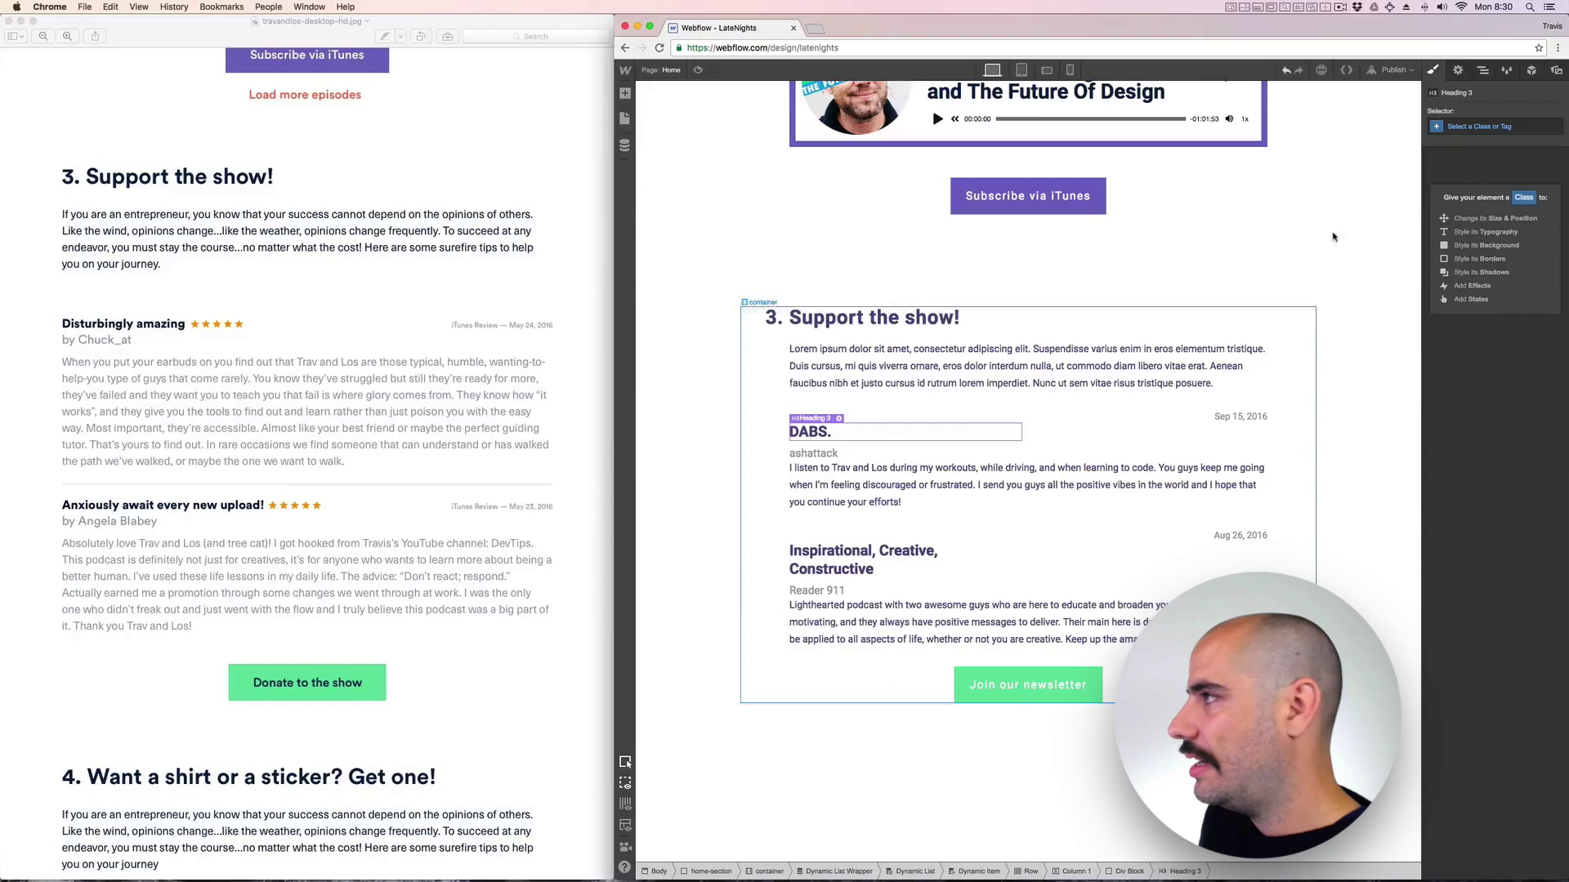
Give the DABS title heading a new review-title class.
click(1457, 127)
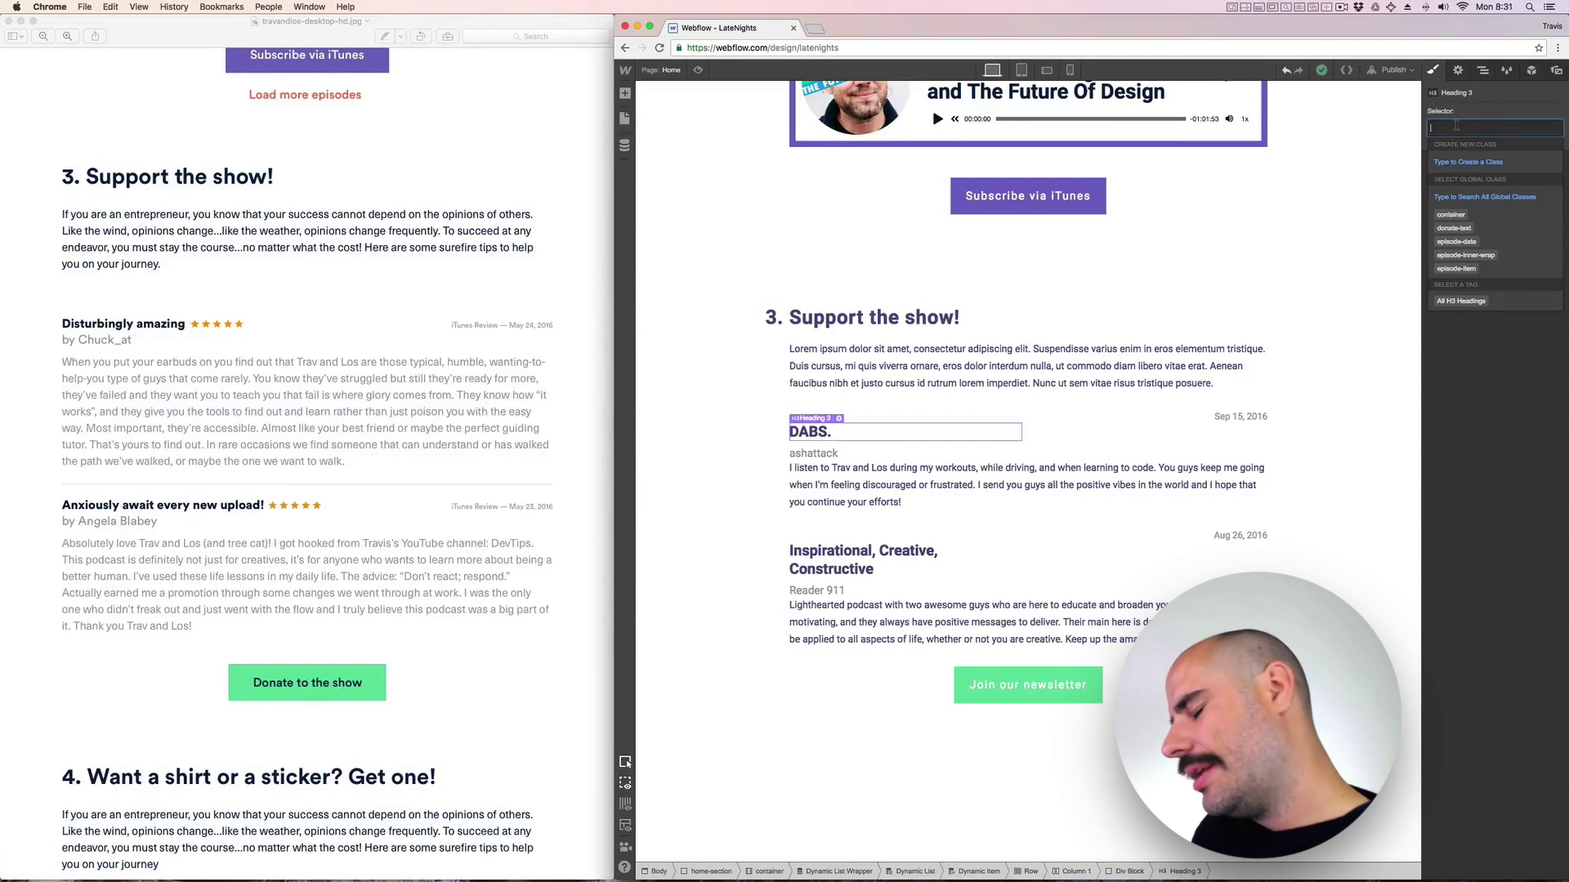
text(review-title)
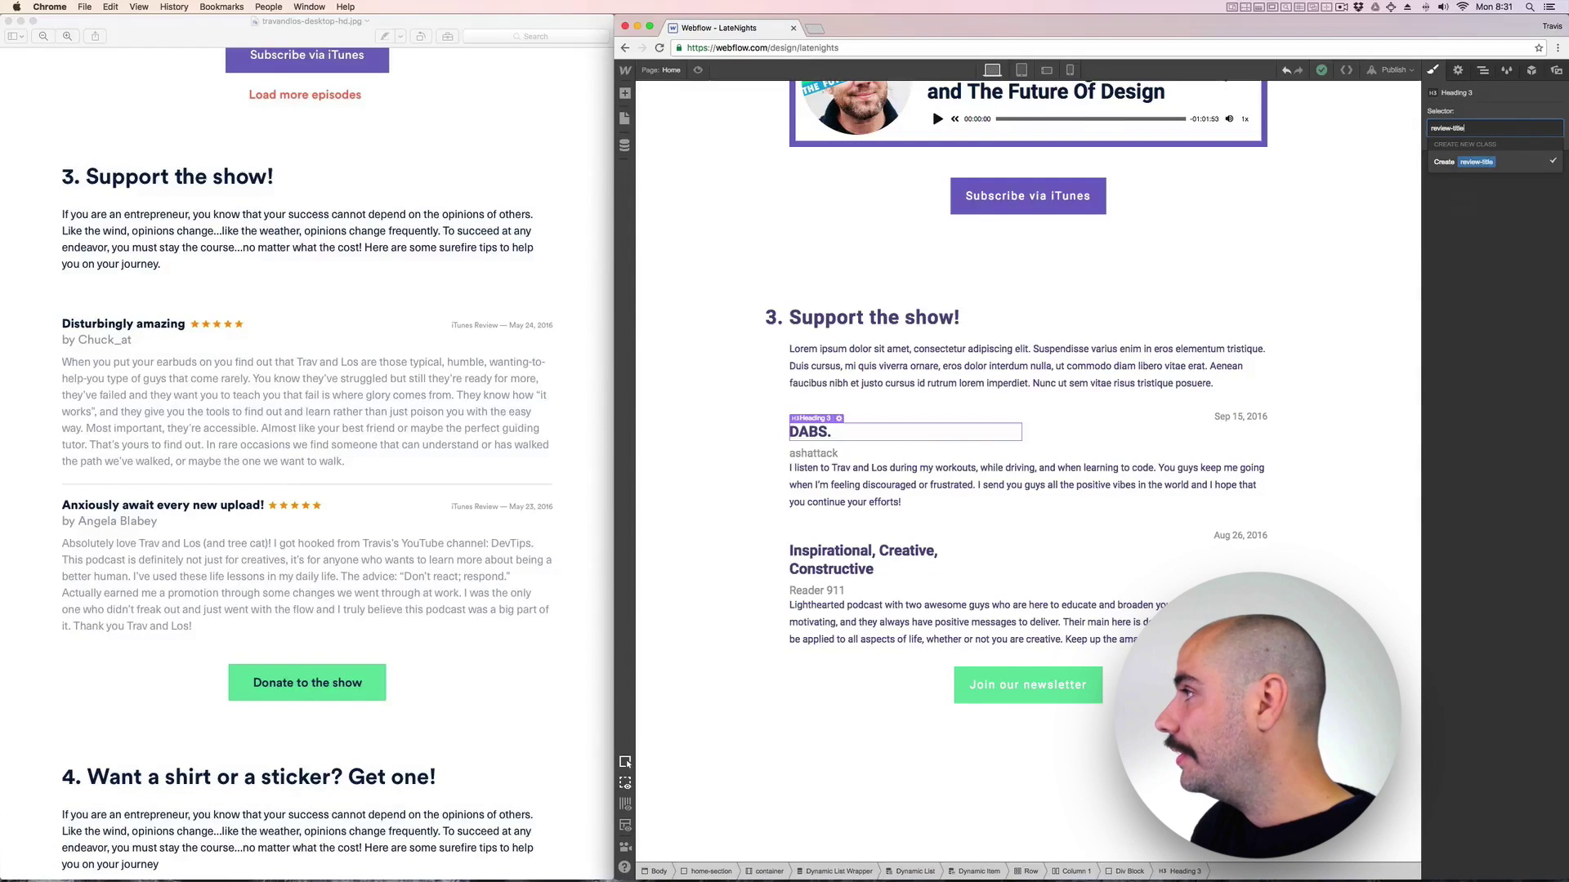
key(Return)
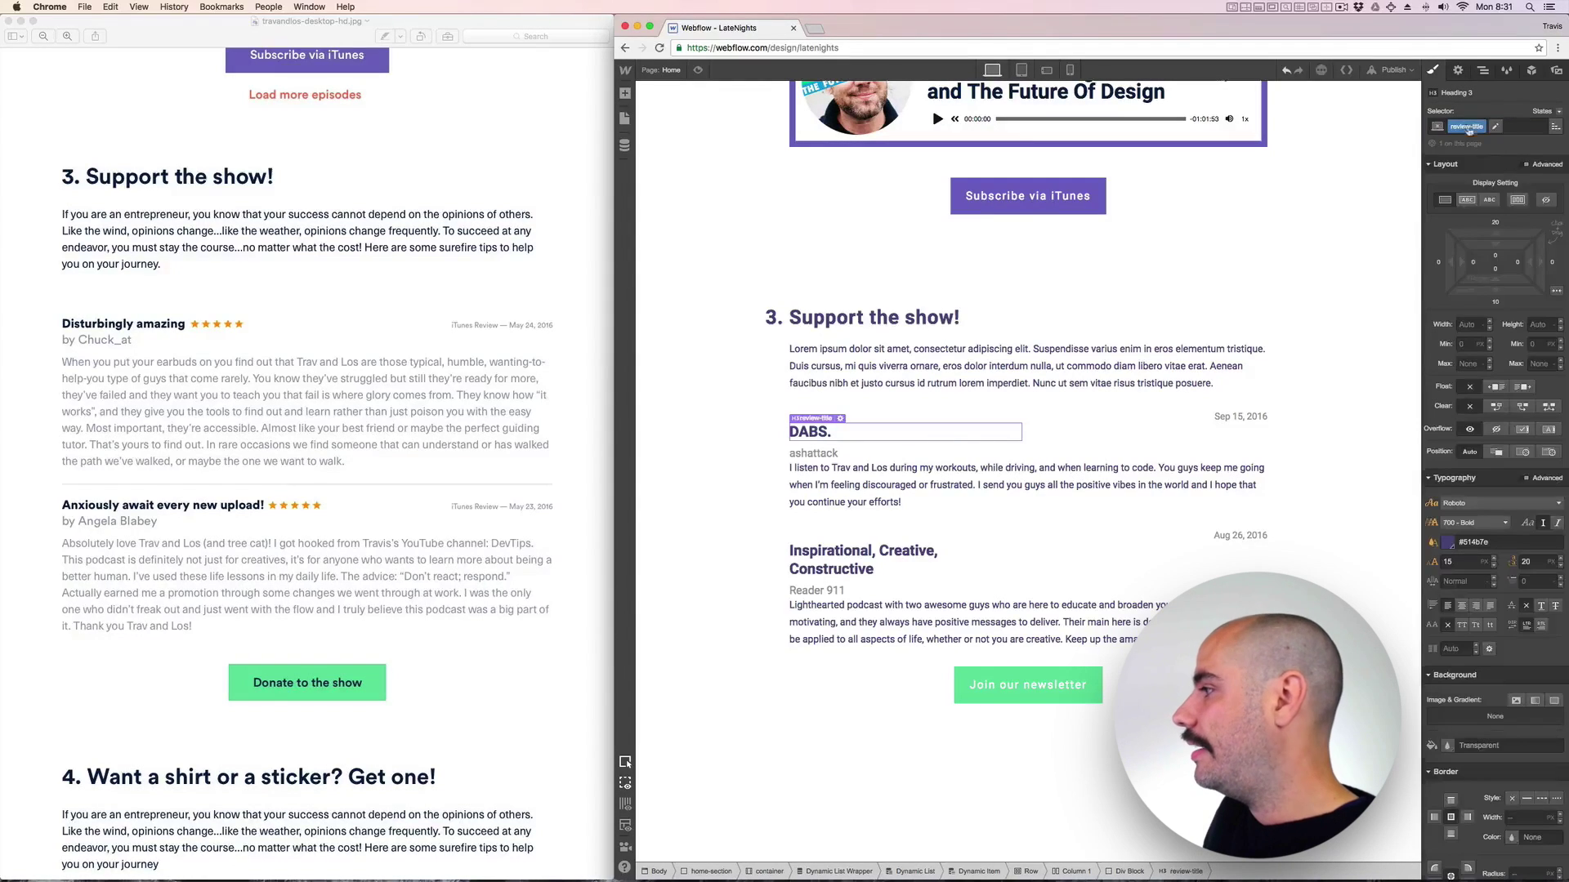
Set the review-title top and bottom margins to 0.
click(1495, 223)
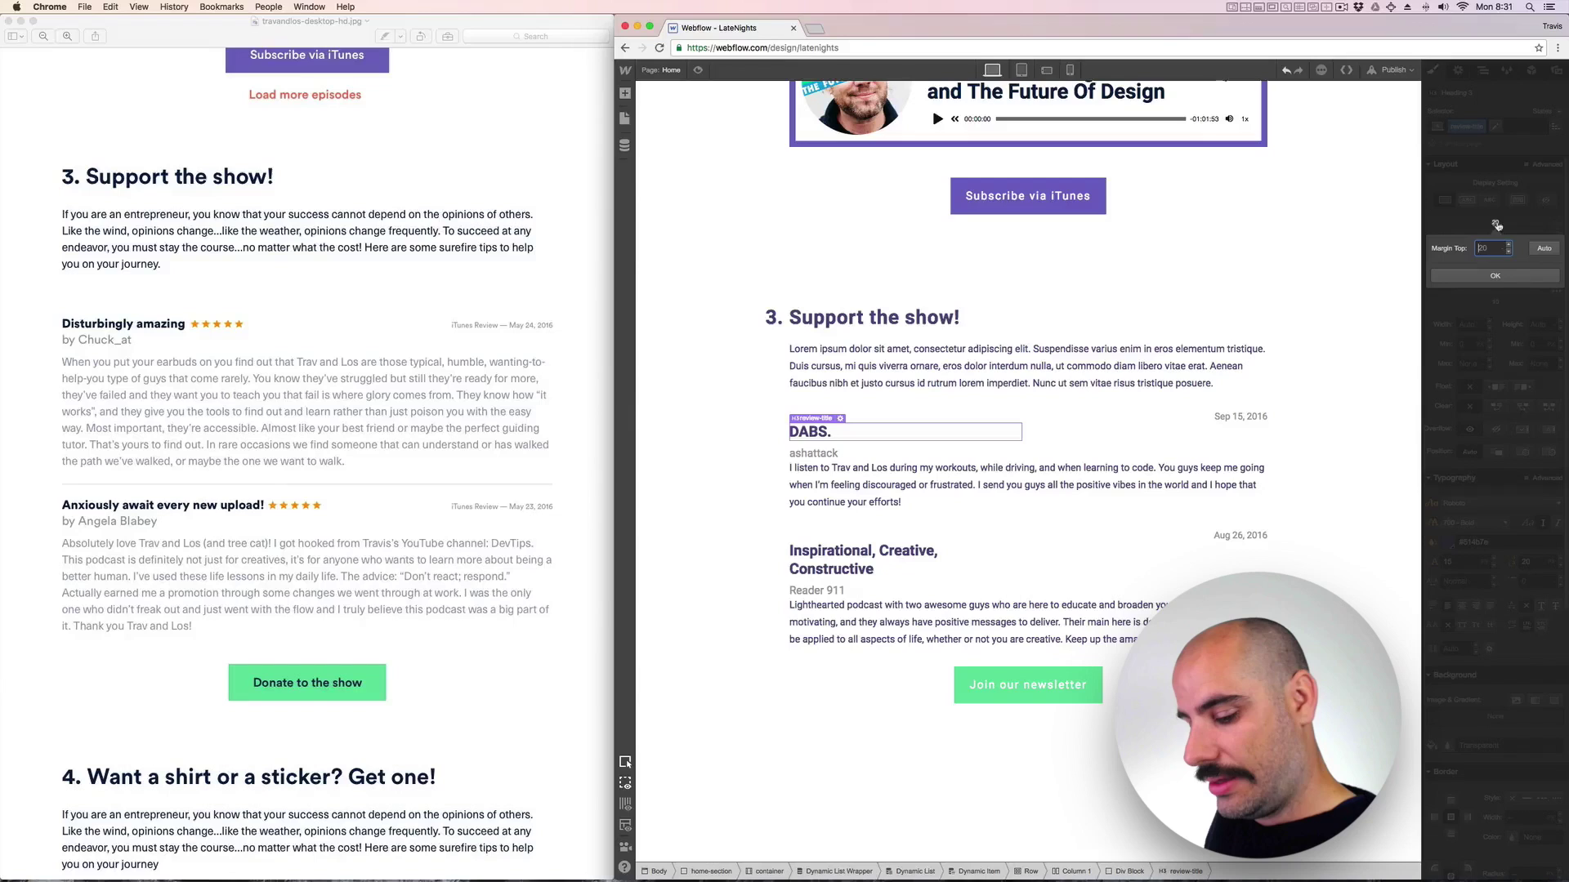
key(Escape)
click(1496, 226)
key(Escape)
click(1496, 225)
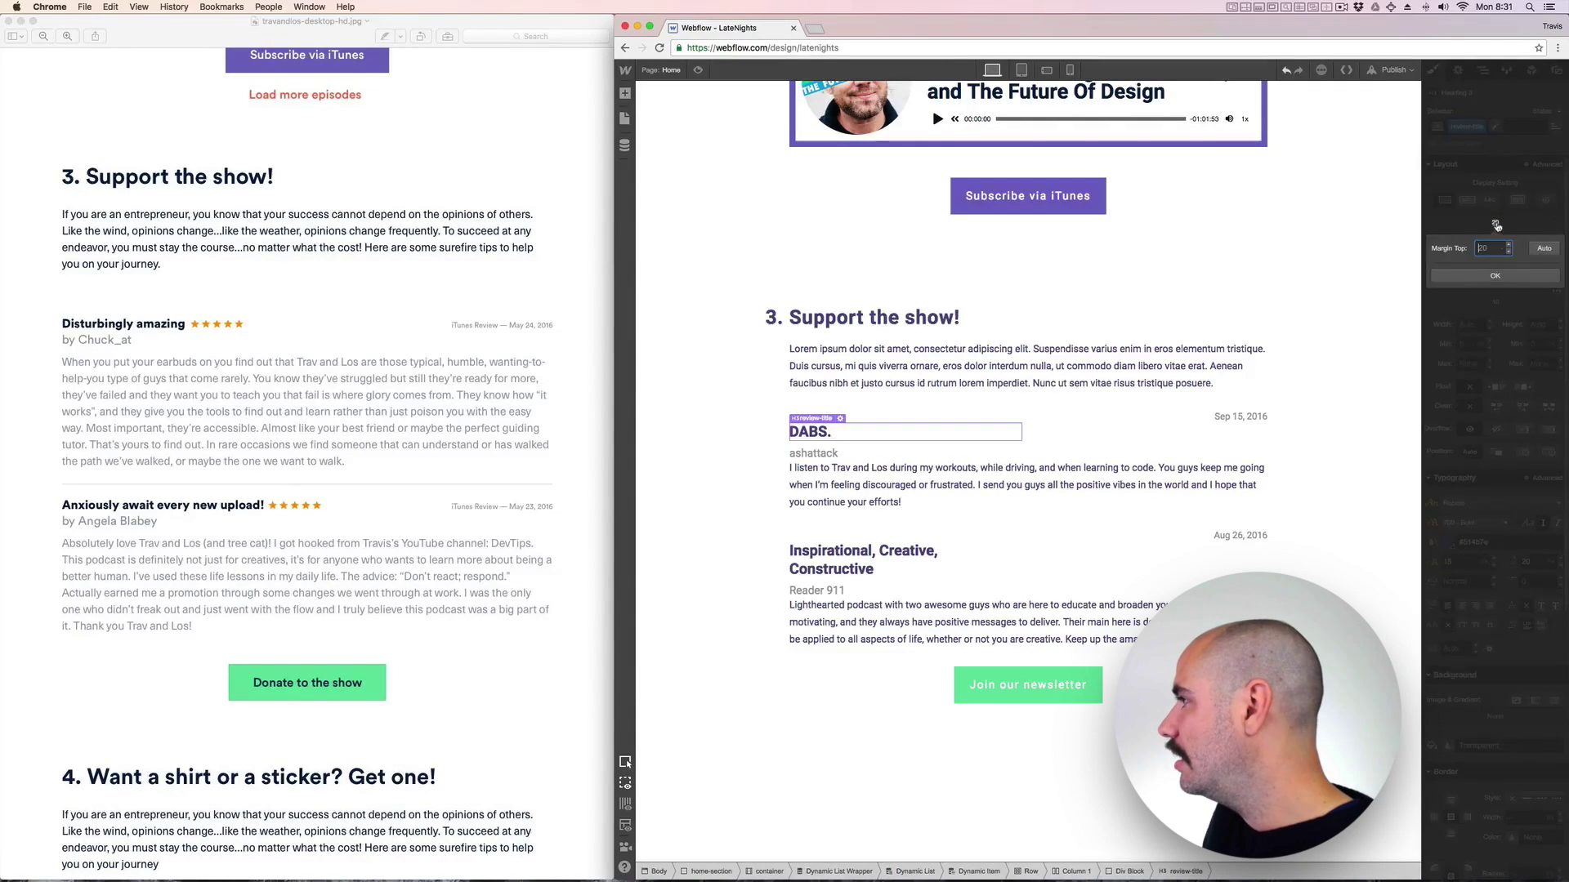
right_click(1500, 223)
right_click(1521, 220)
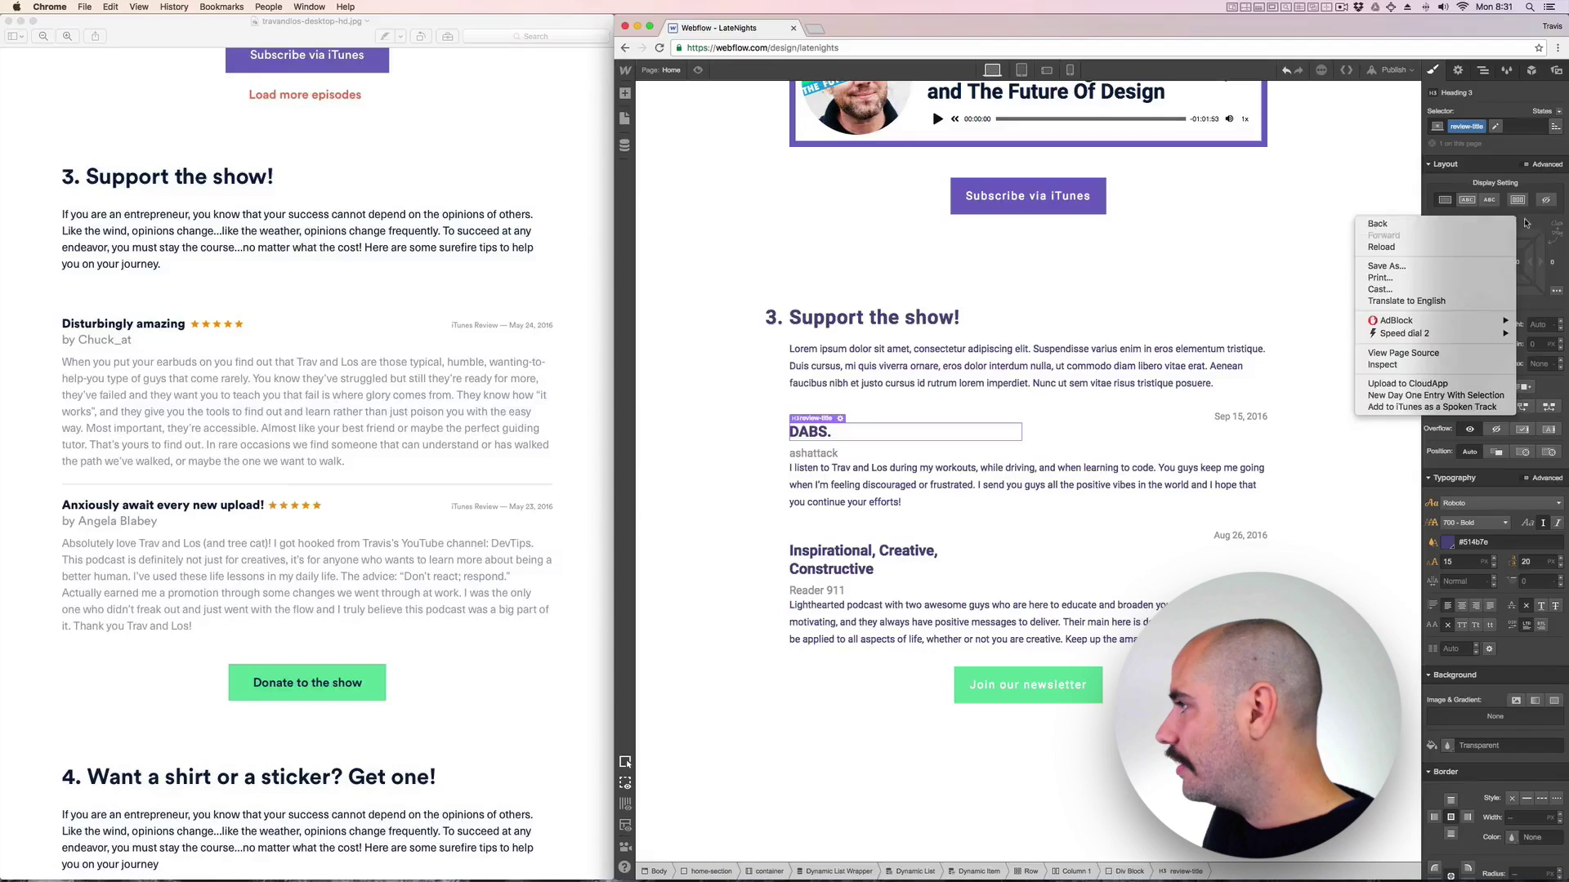
key(Escape)
click(1496, 225)
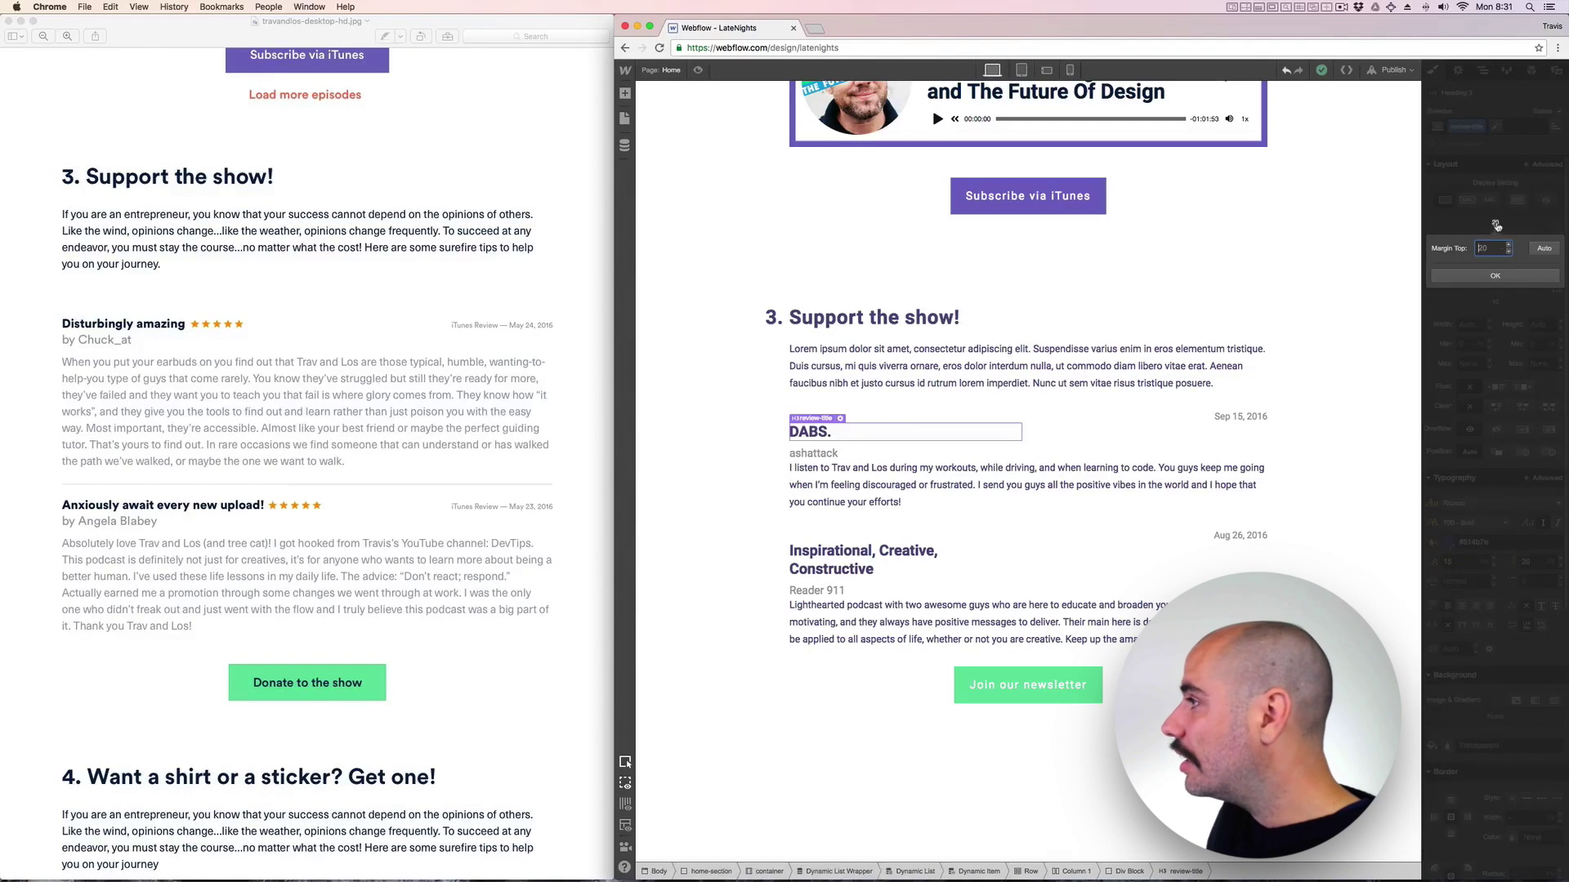
text(0)
key(Return)
scroll(1495, 326, down, 2)
click(1496, 245)
text(0)
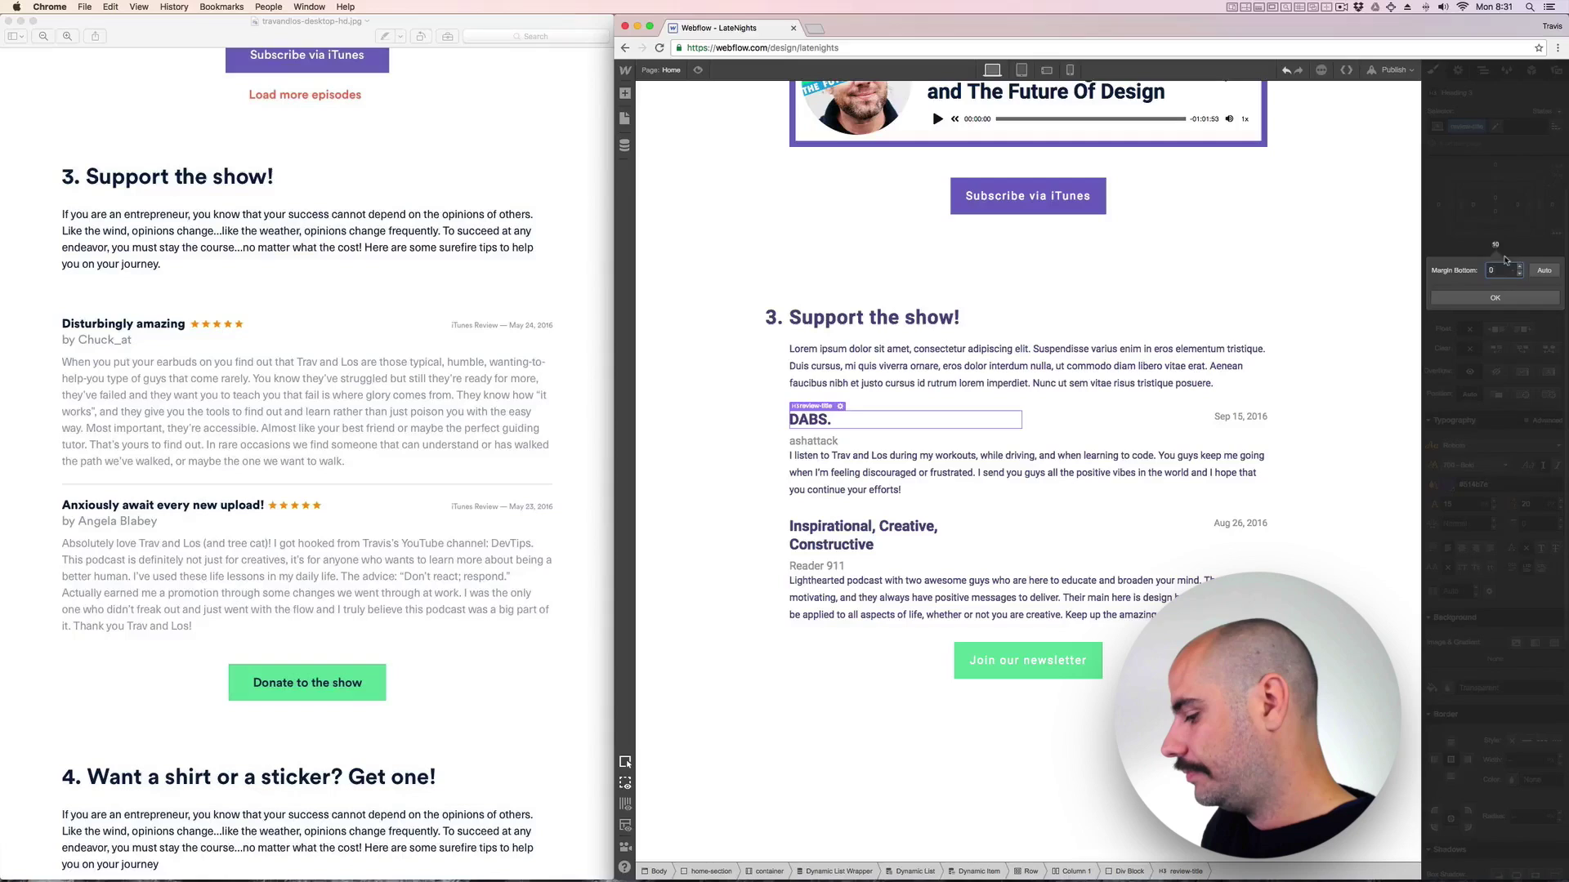
key(Return)
Add 8 px of bottom margin to the review author name.
click(917, 763)
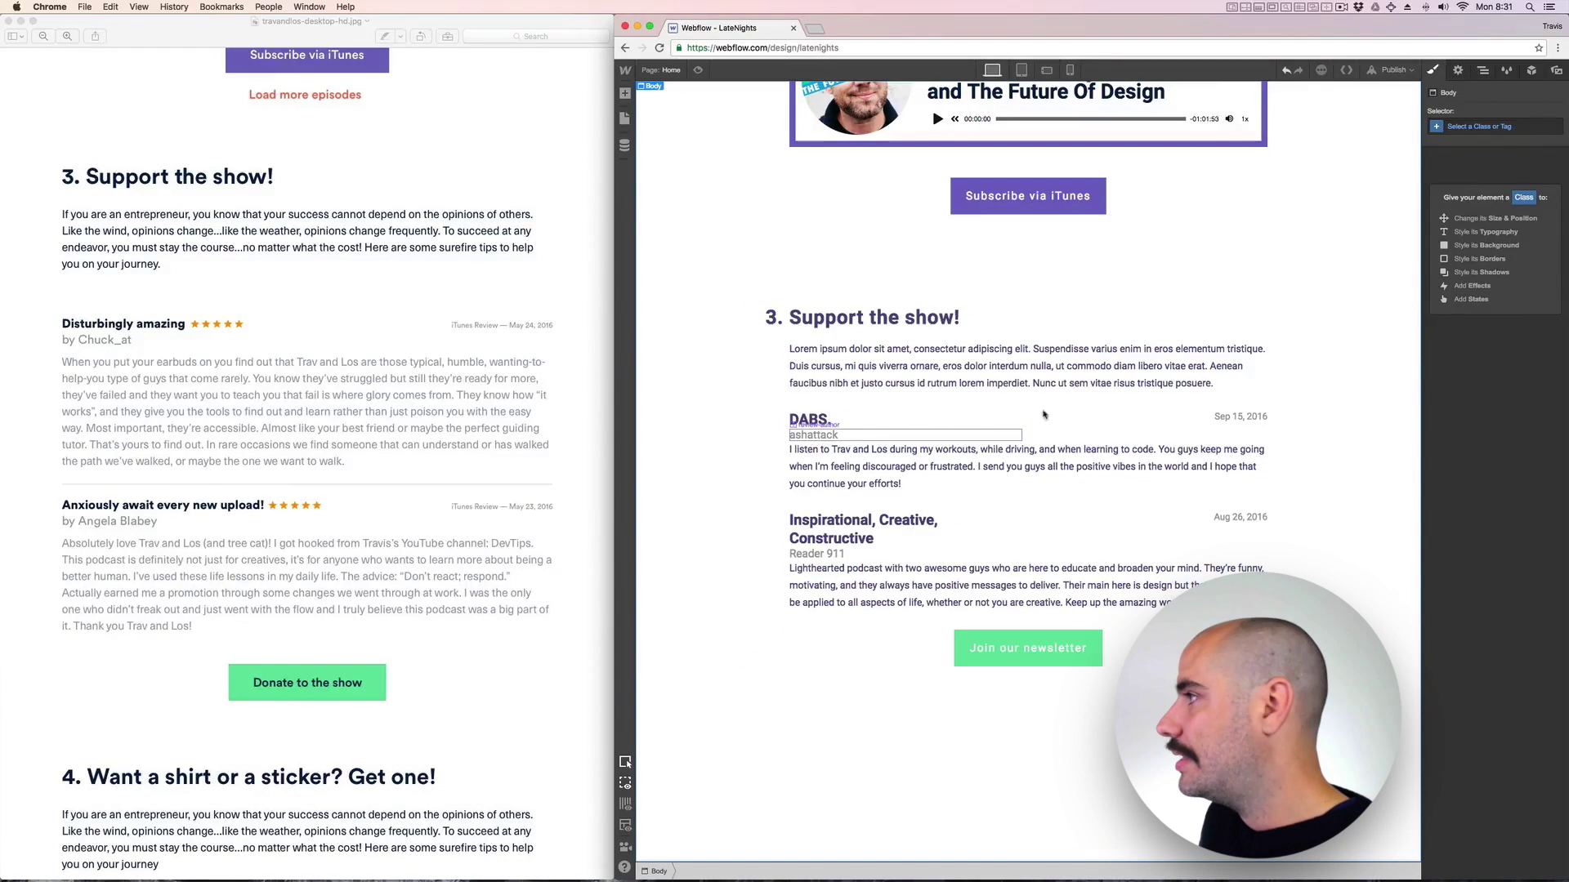
click(814, 434)
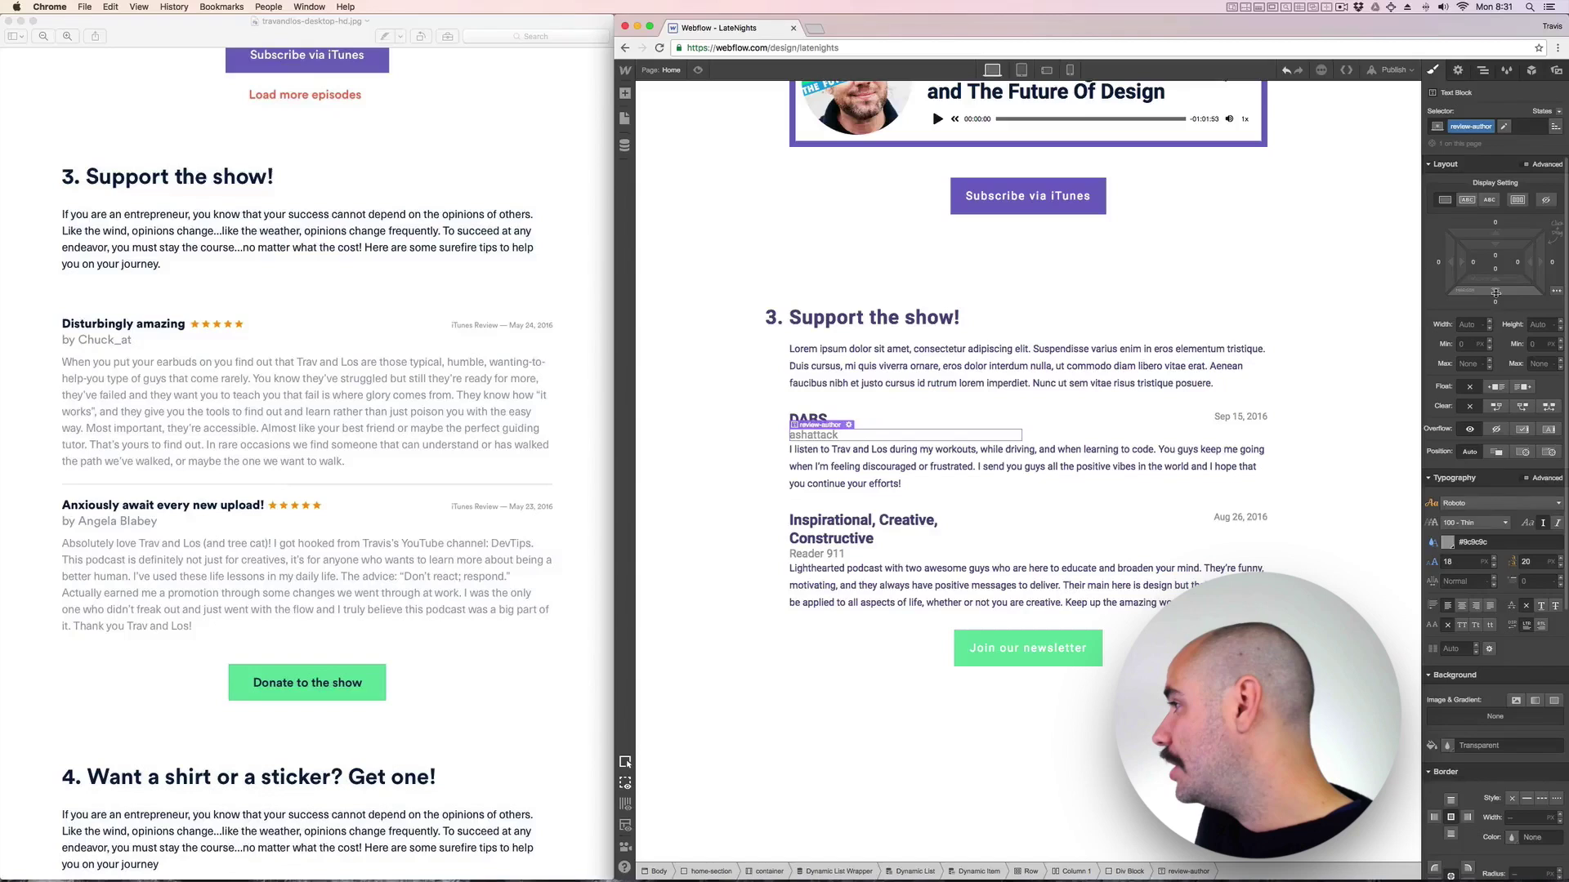
drag(1505, 290, 1488, 335)
Give the reviews Dynamic List a new review-list class.
key(z)
click(1491, 249)
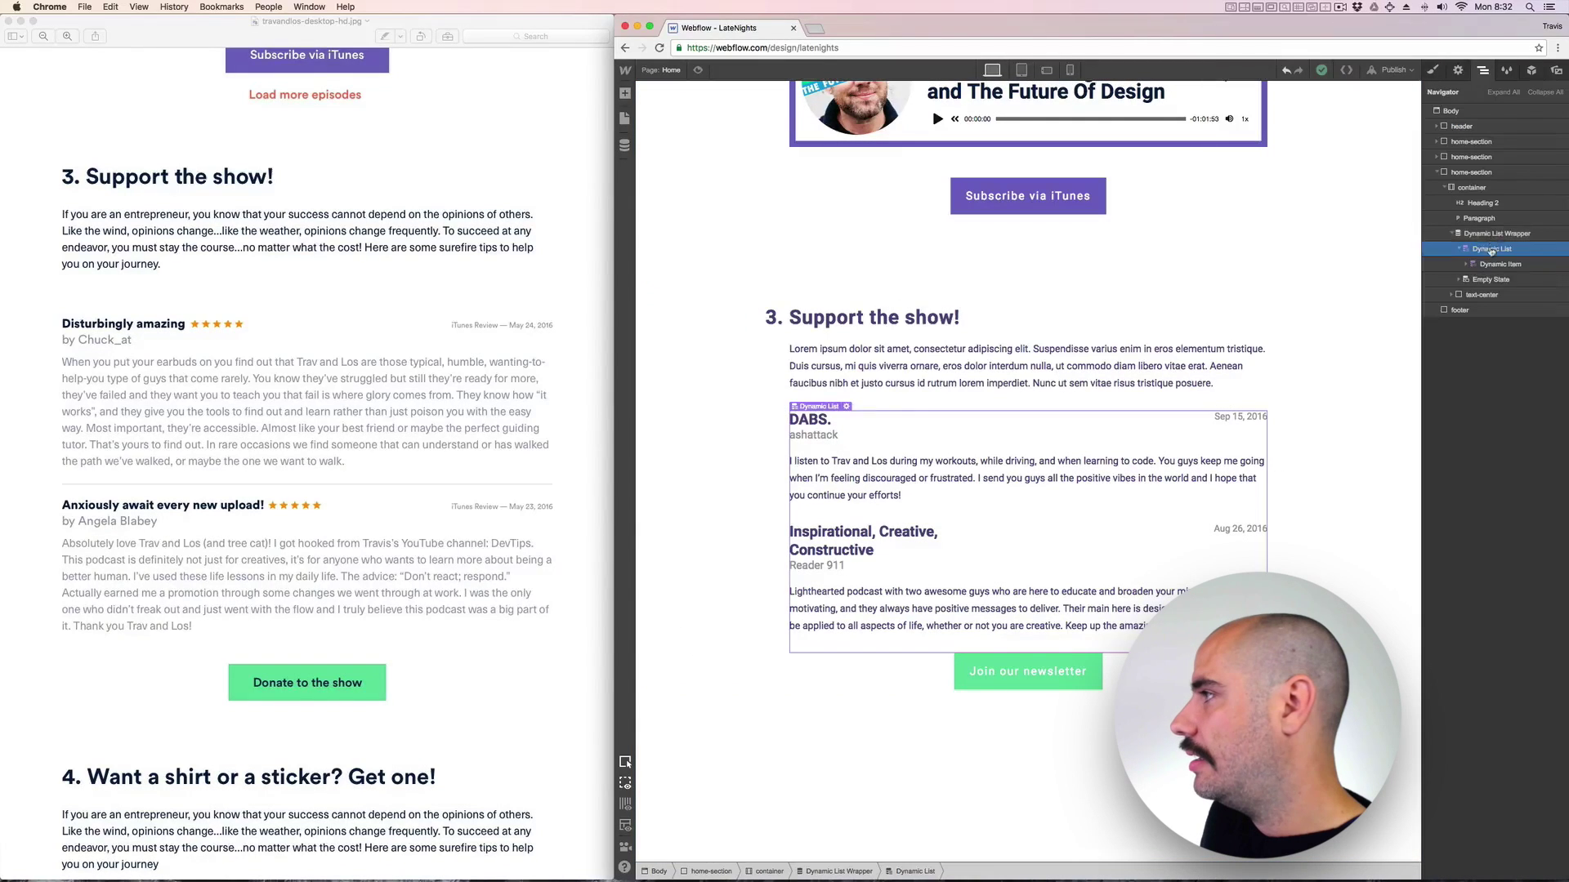
click(1430, 70)
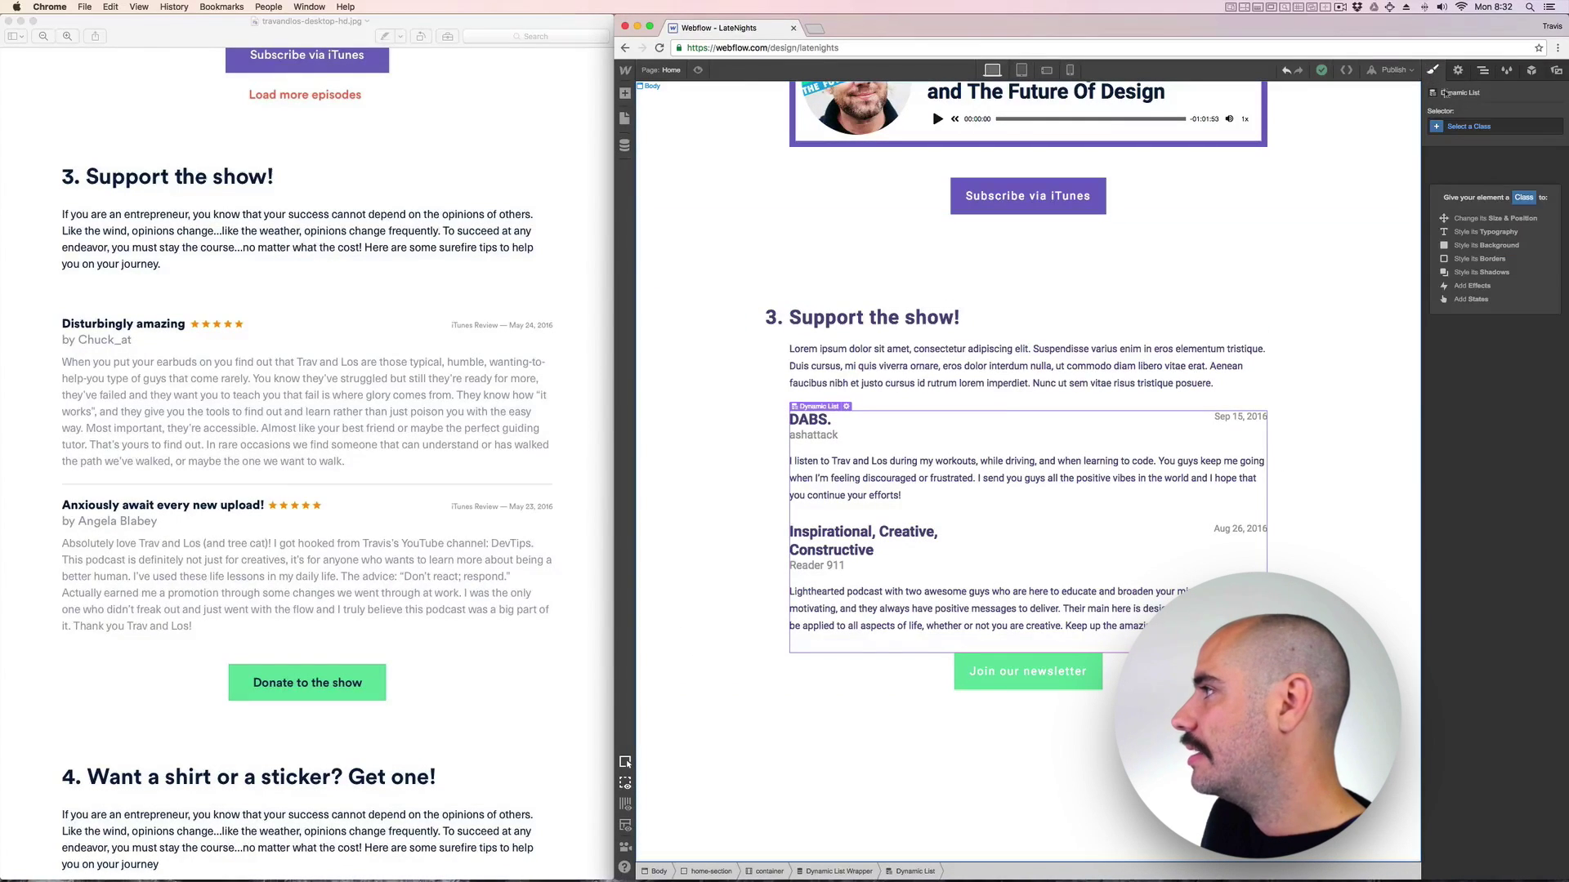
click(1468, 127)
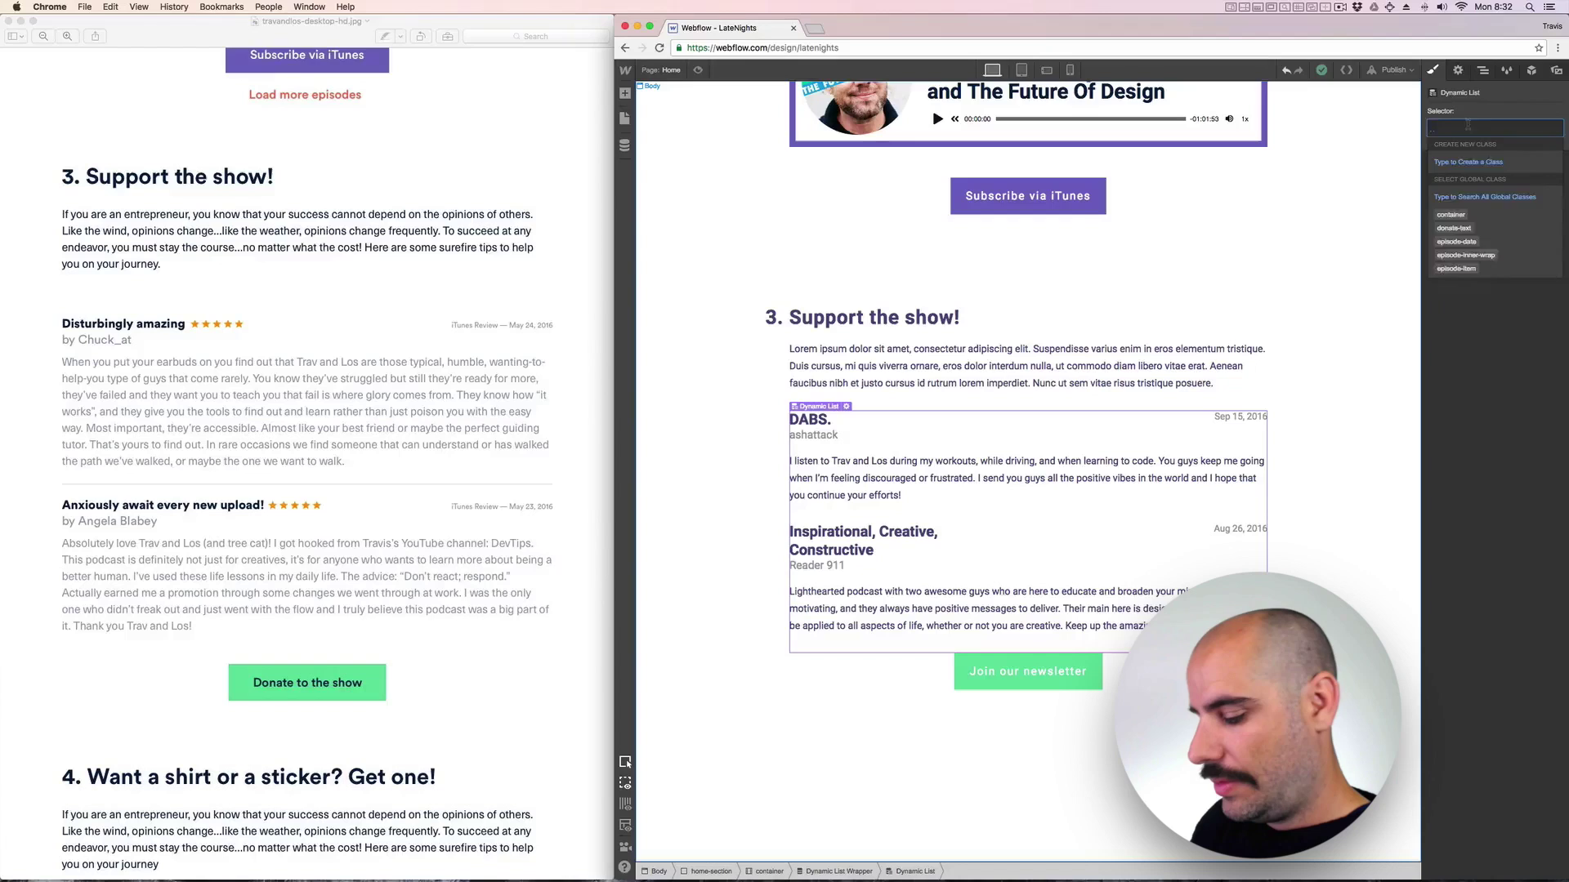
text(review)
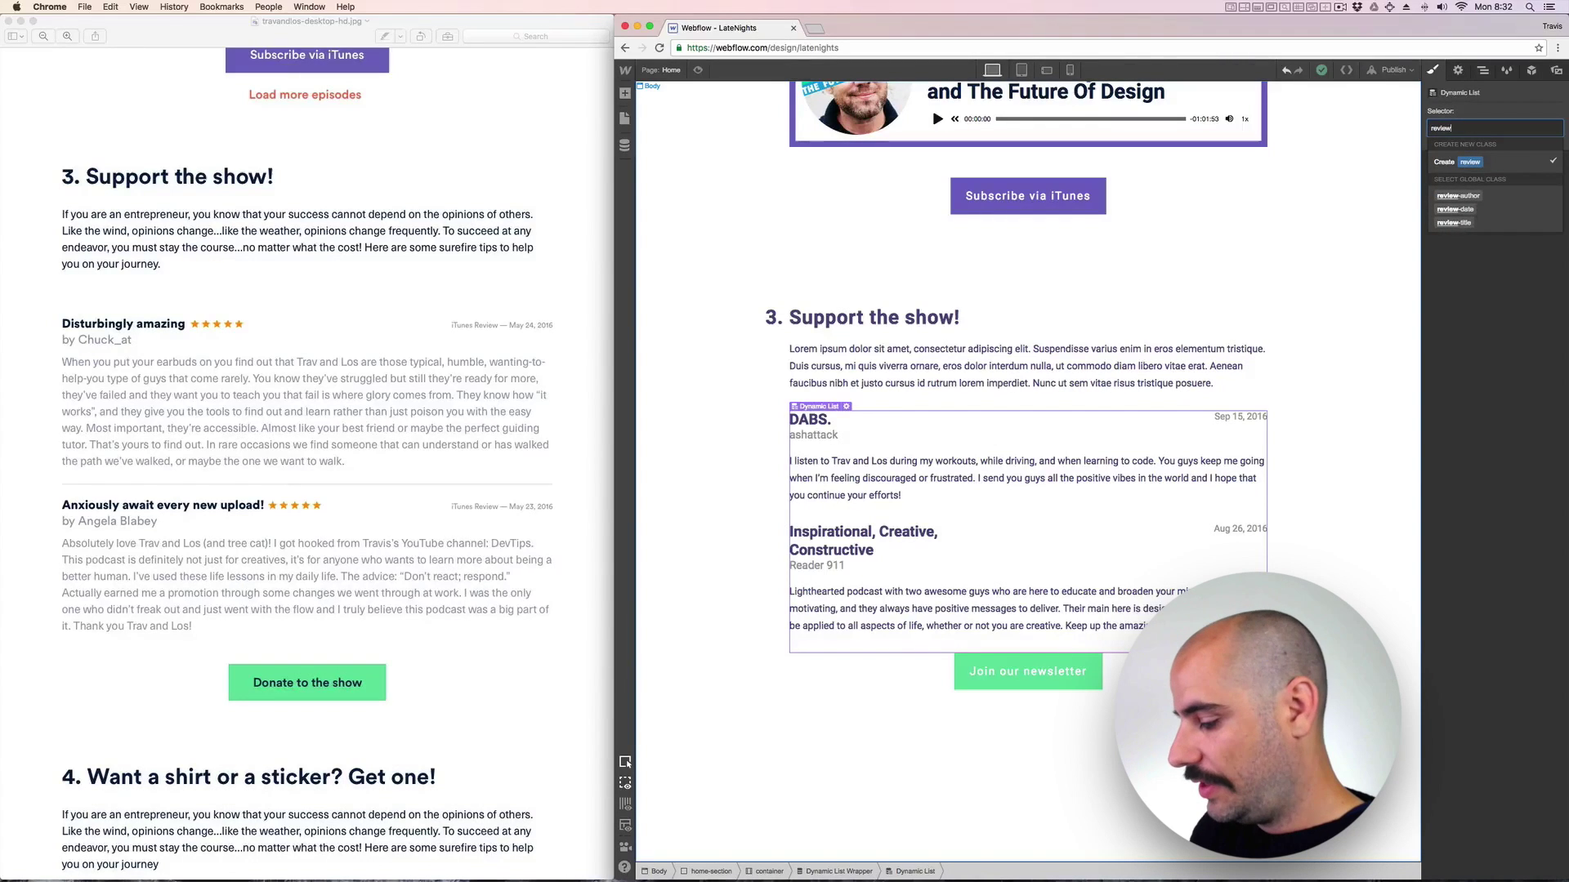
text(-li)
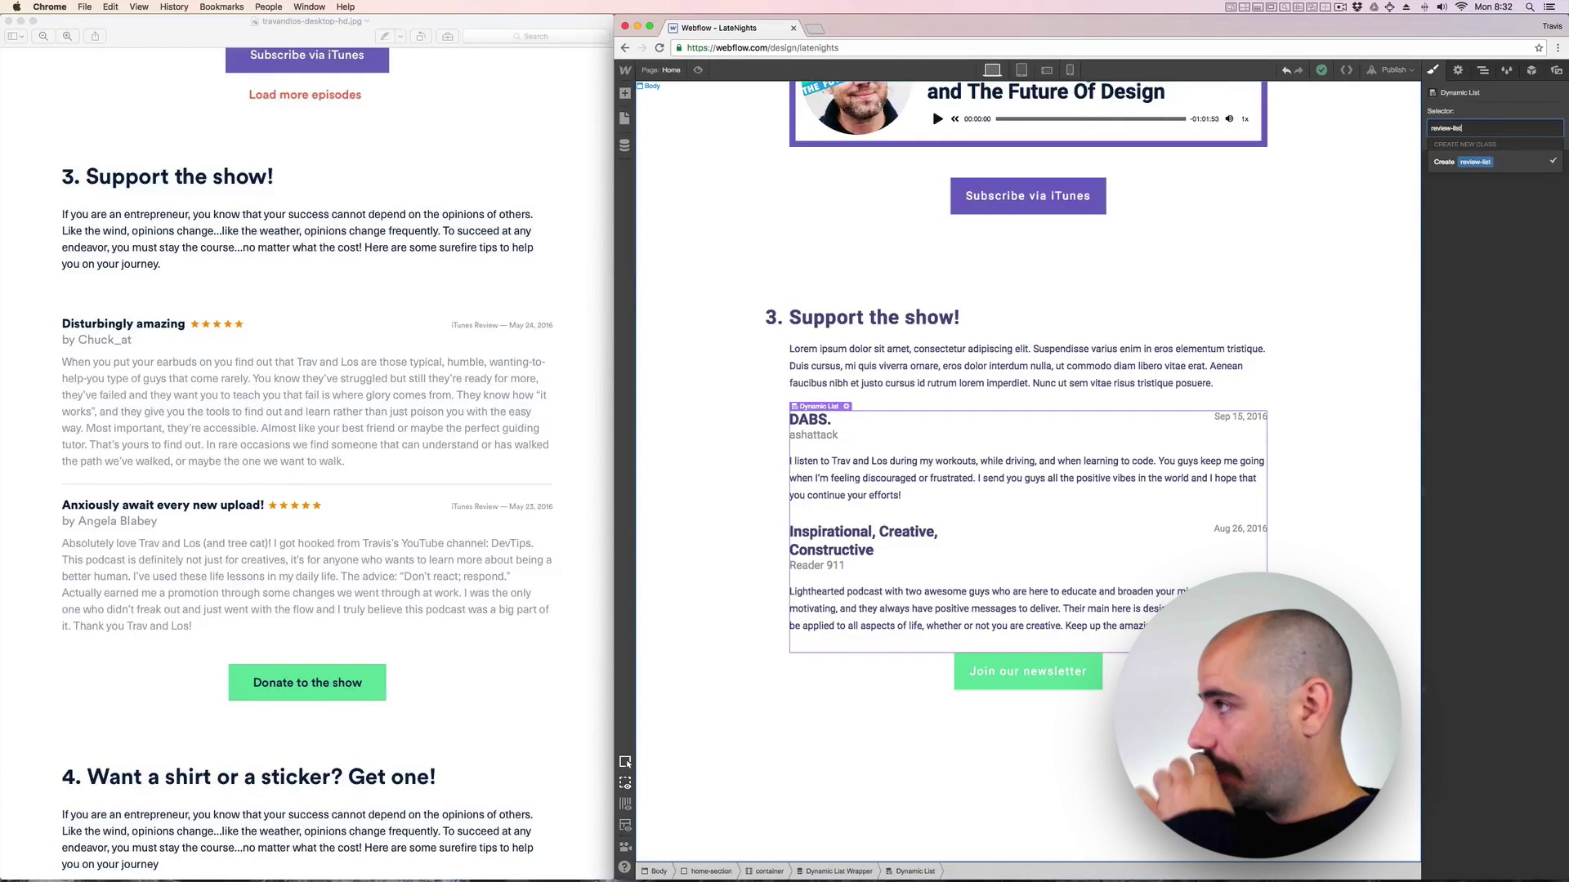
text(st)
key(Return)
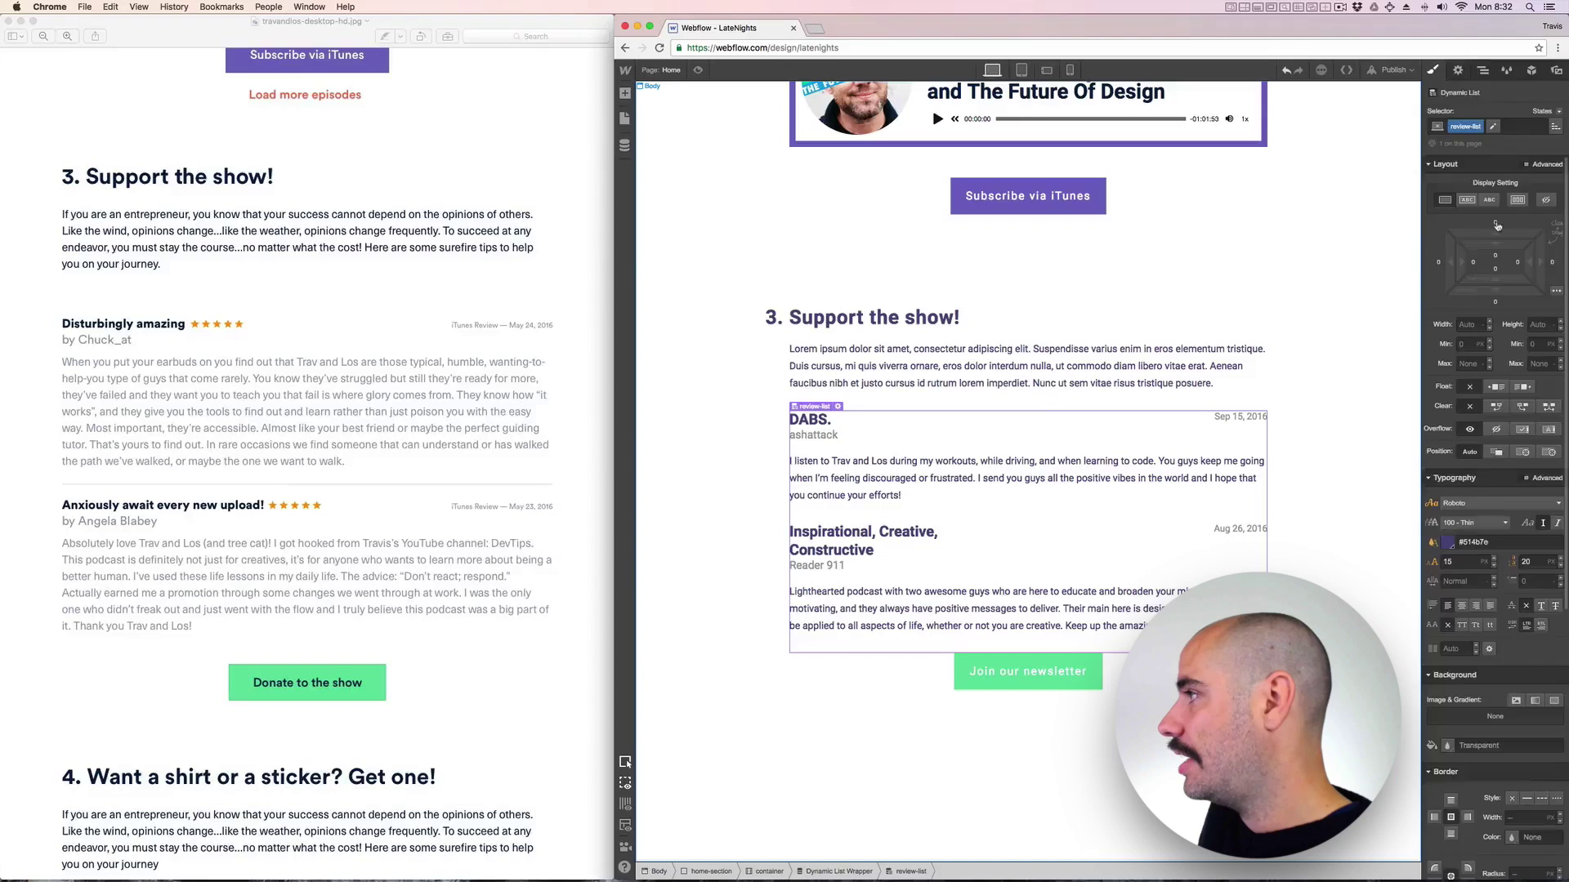
Set the review-list top and bottom margins to 50.
click(1497, 225)
key(Return)
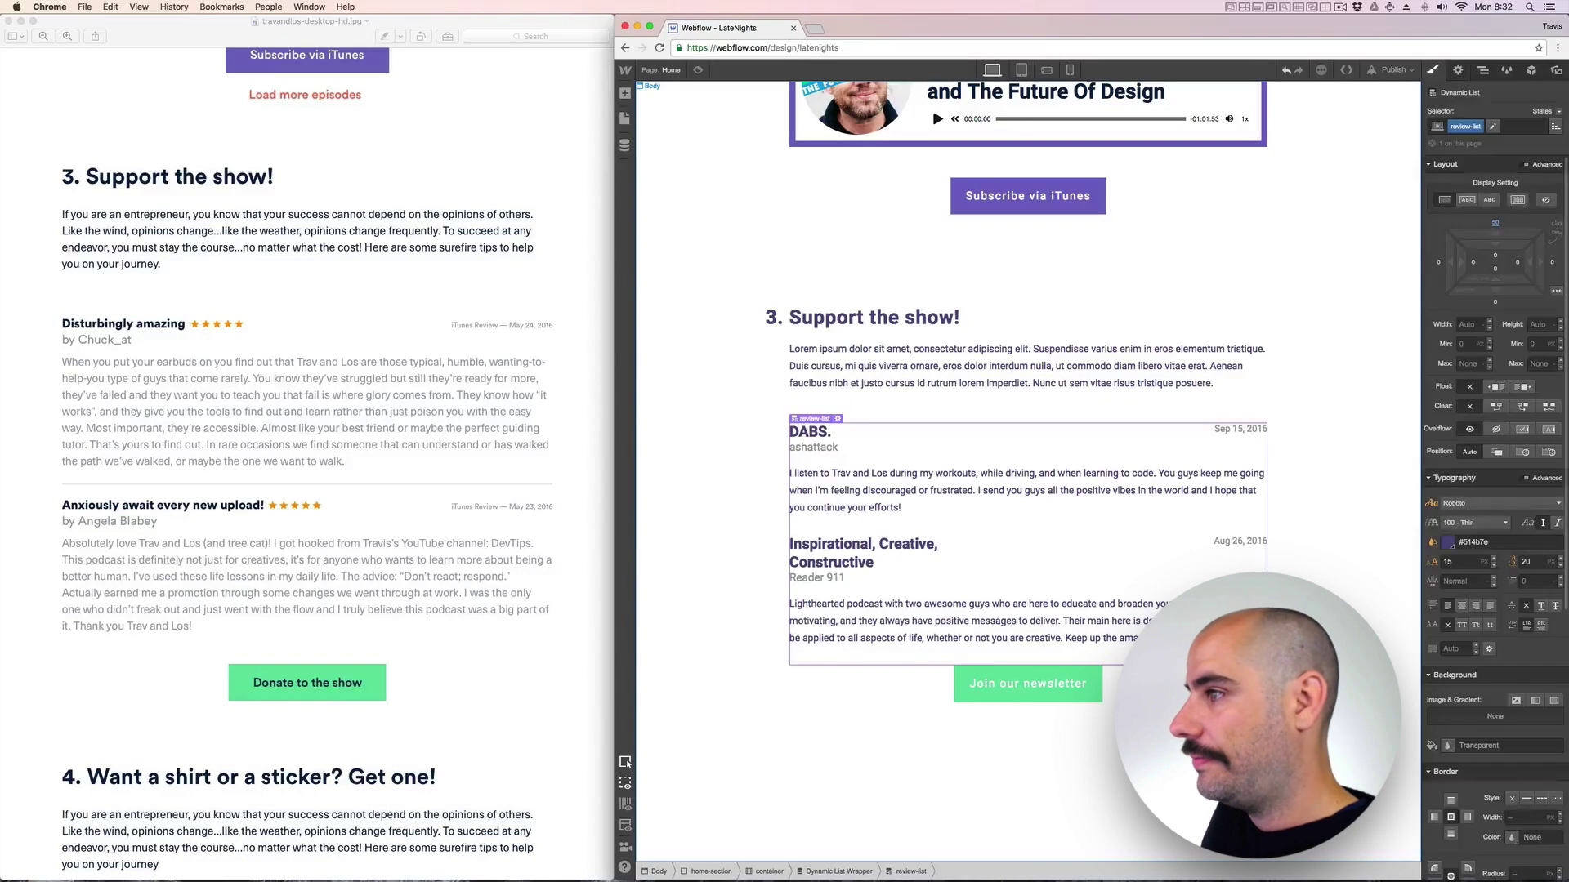
click(1496, 302)
key(Return)
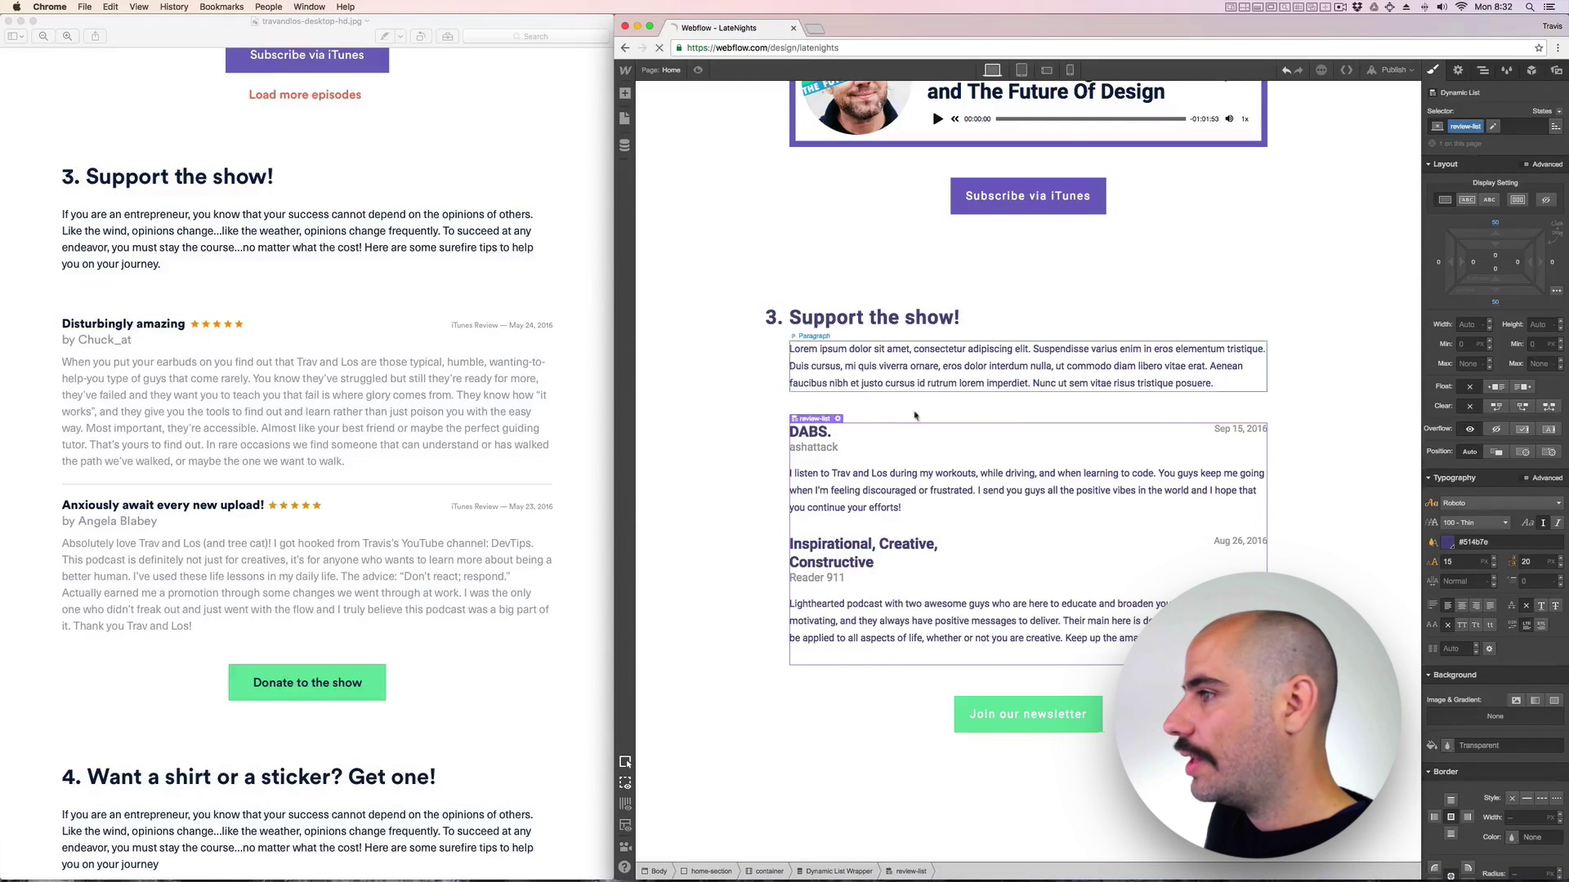
click(1483, 71)
Give the Dynamic Item a review-item class with 50 px bottom padding and bottom margin.
click(1491, 264)
click(1434, 70)
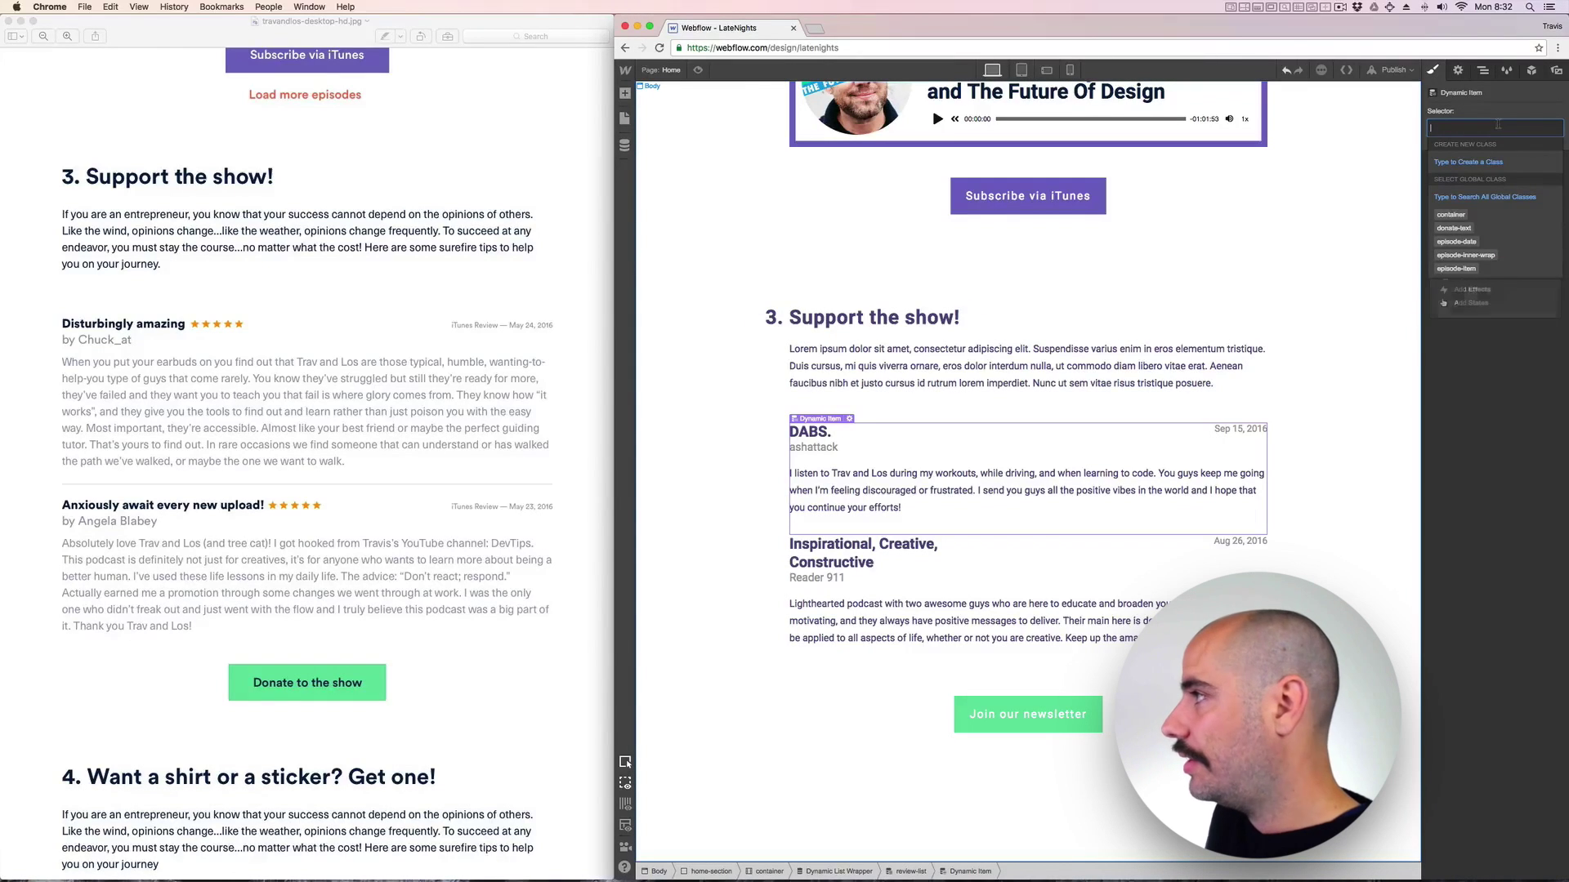
text(review-item)
key(Return)
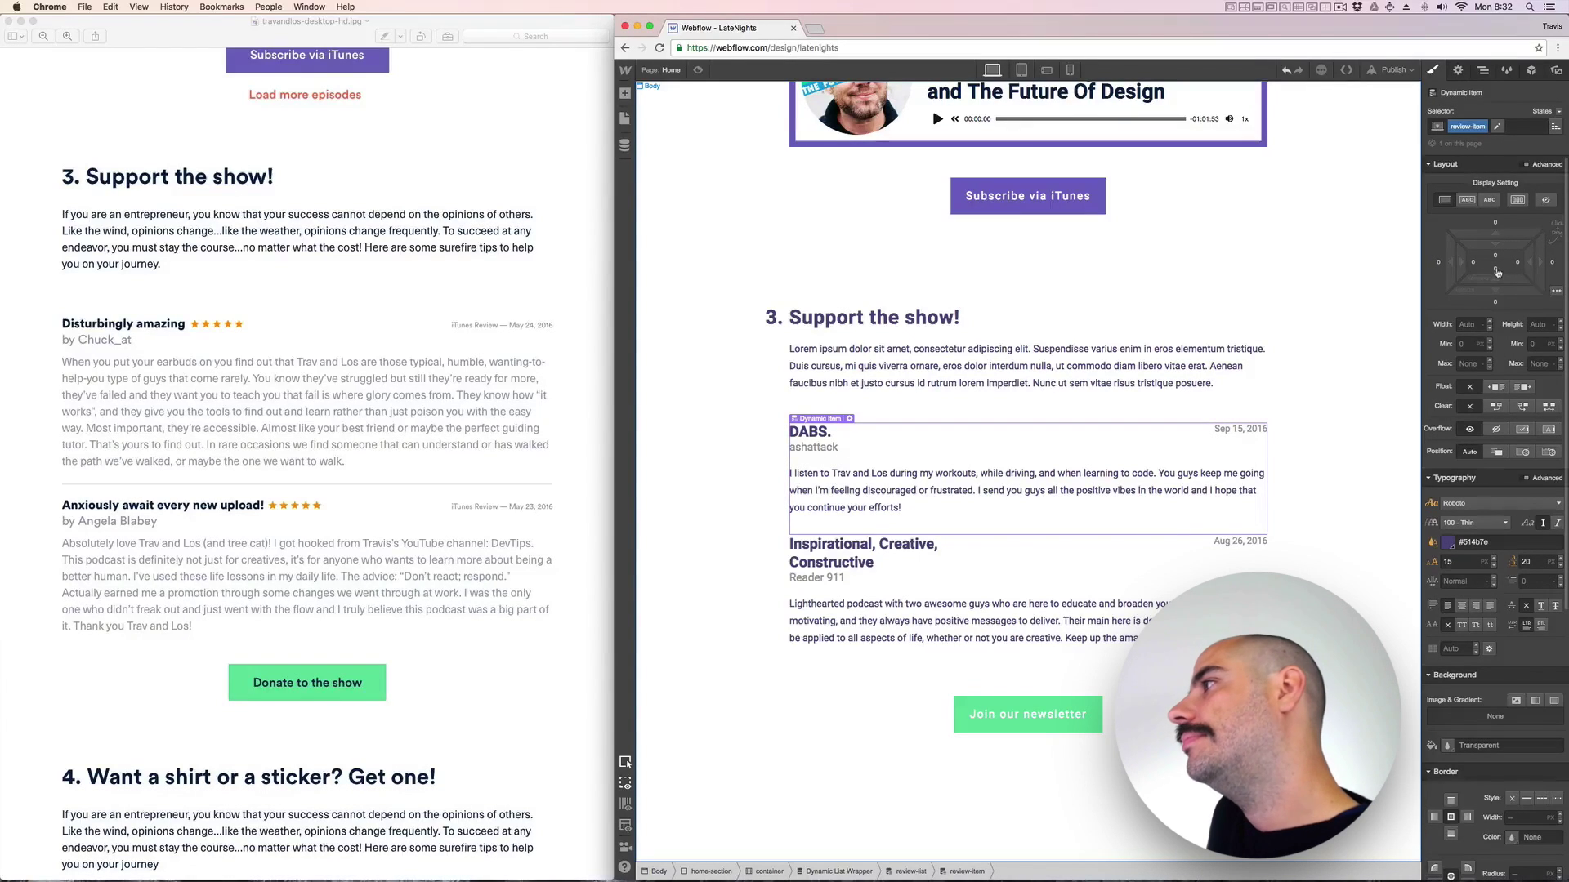
click(1497, 271)
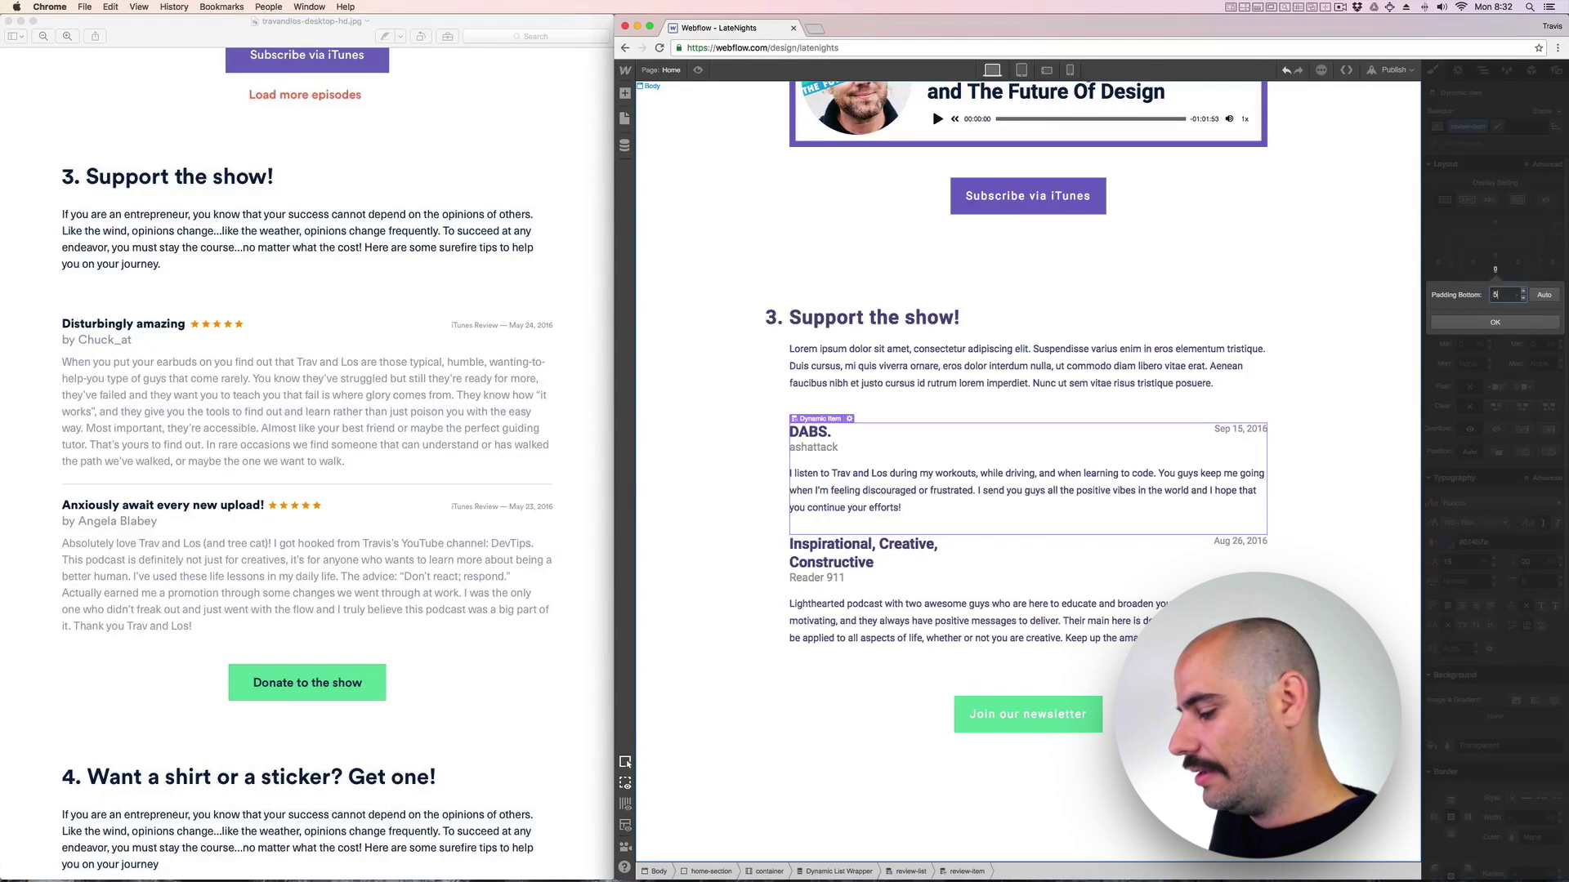
key(Return)
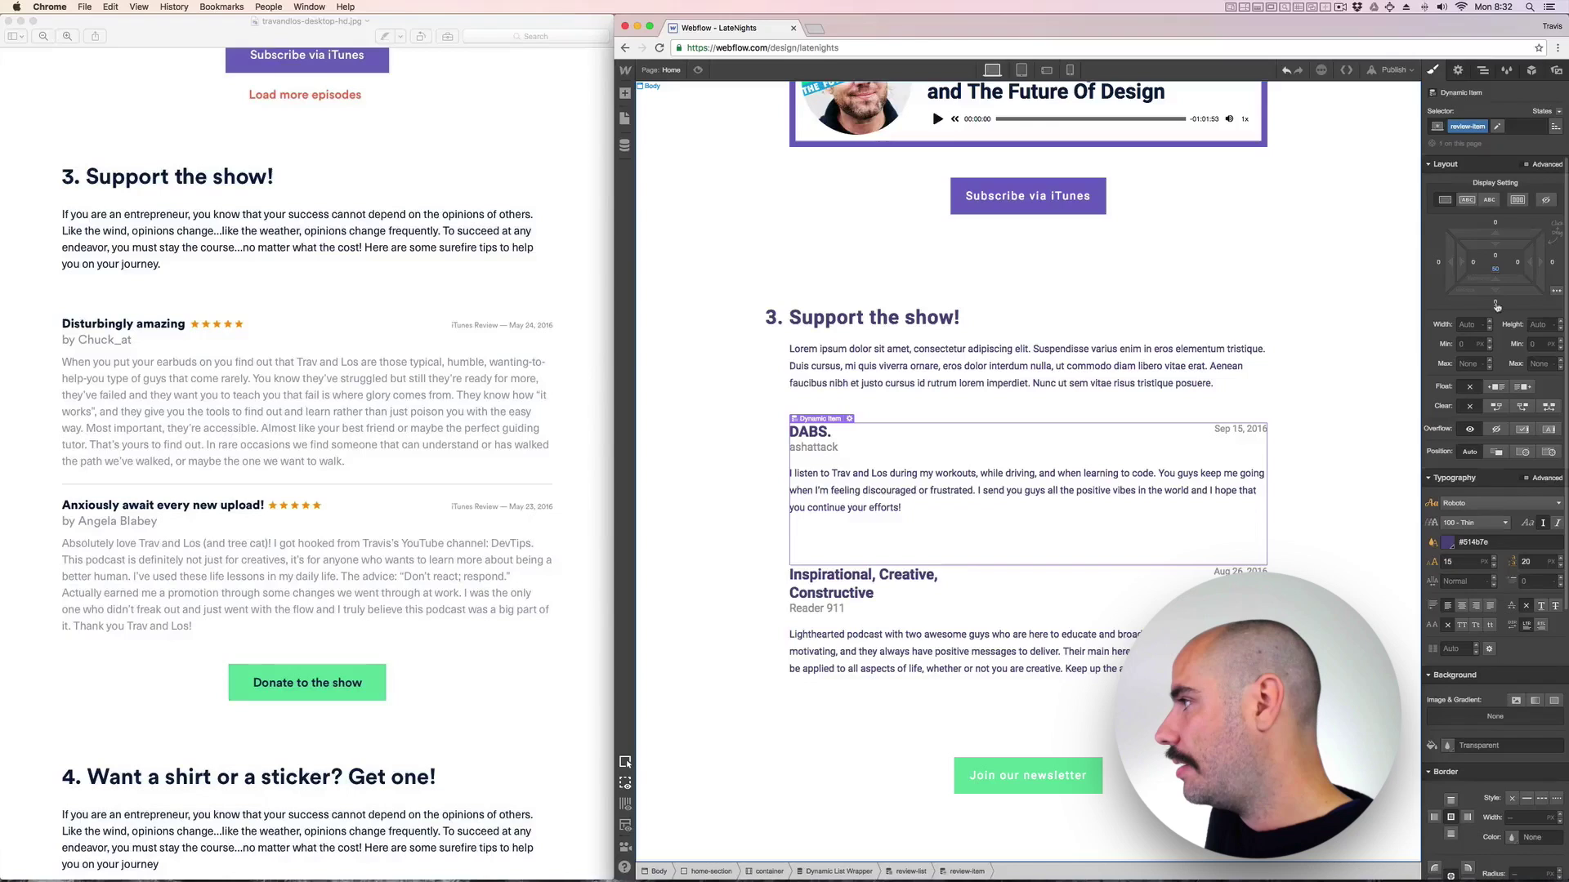
click(1497, 305)
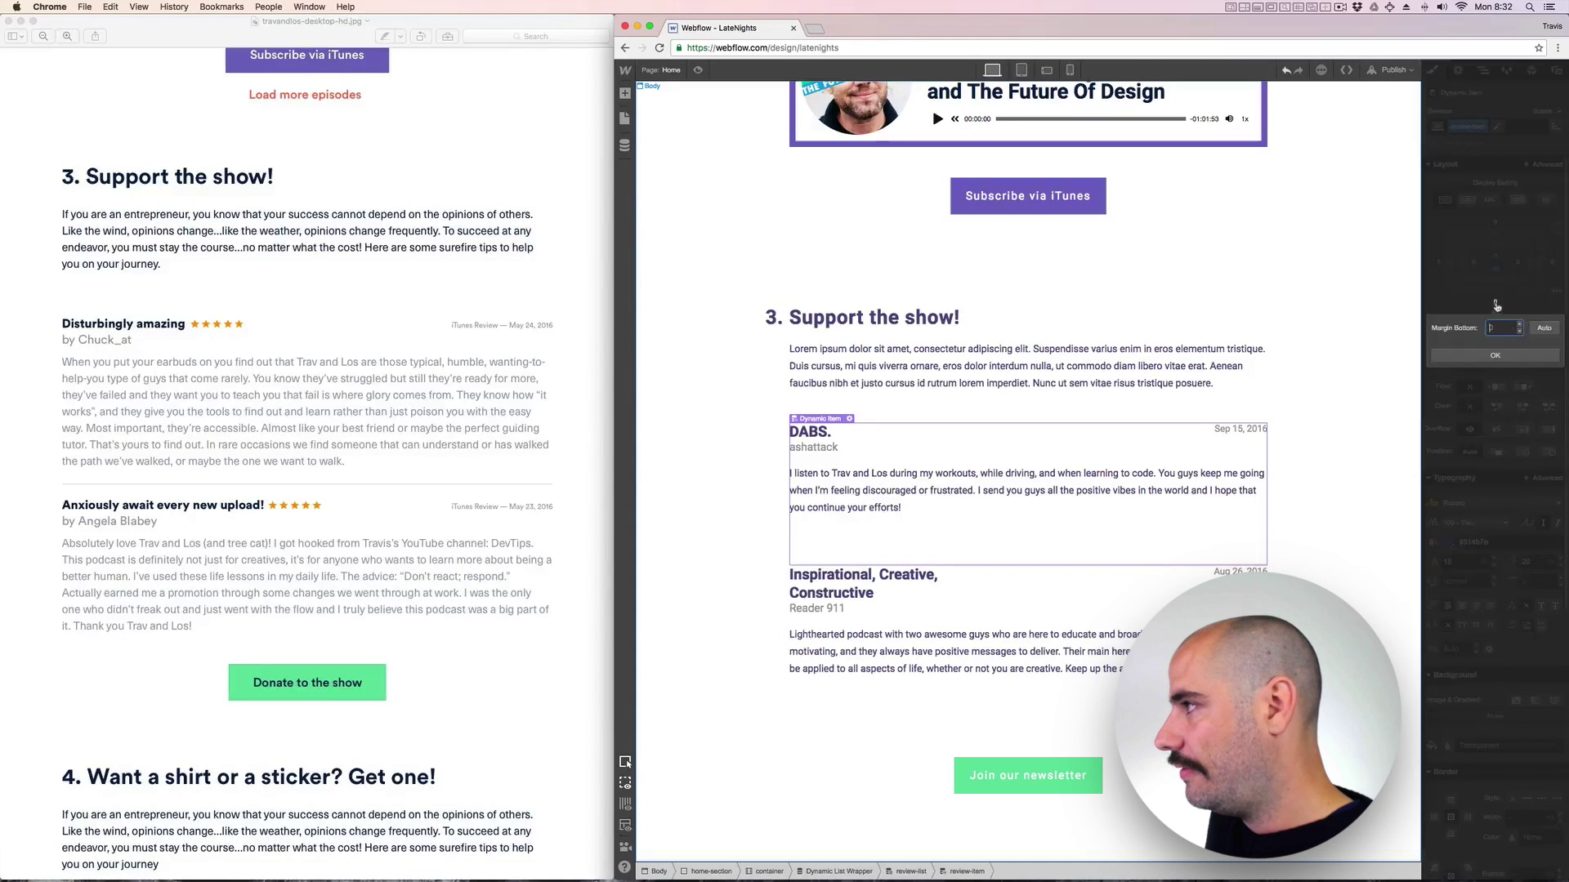
text(50)
key(Return)
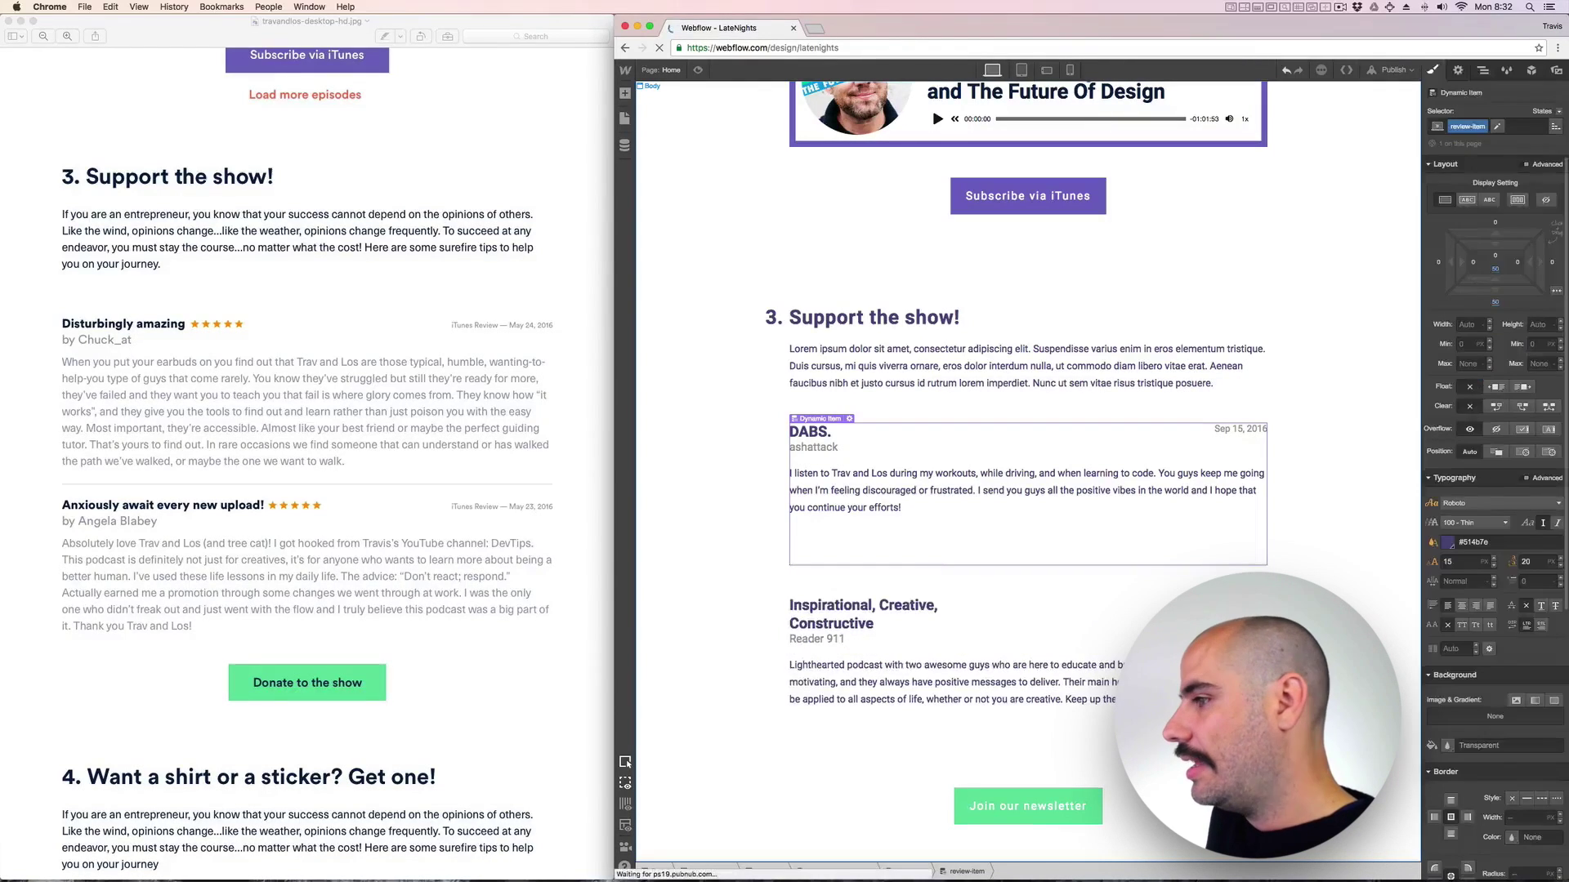
Reset the review-list bottom margin to 0.
click(961, 775)
click(1483, 69)
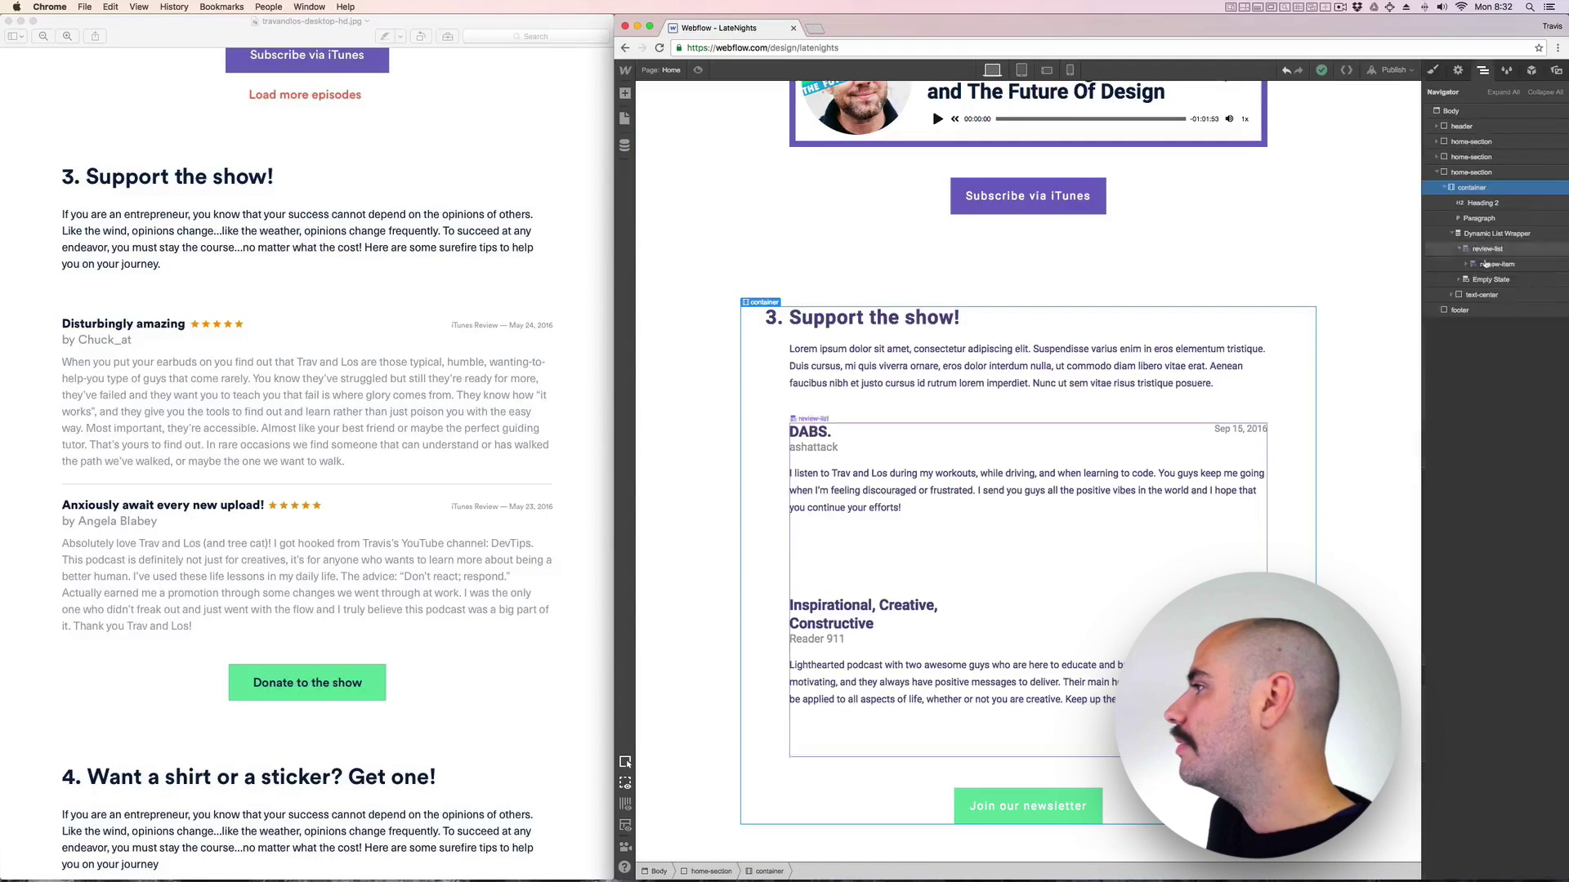
click(1488, 248)
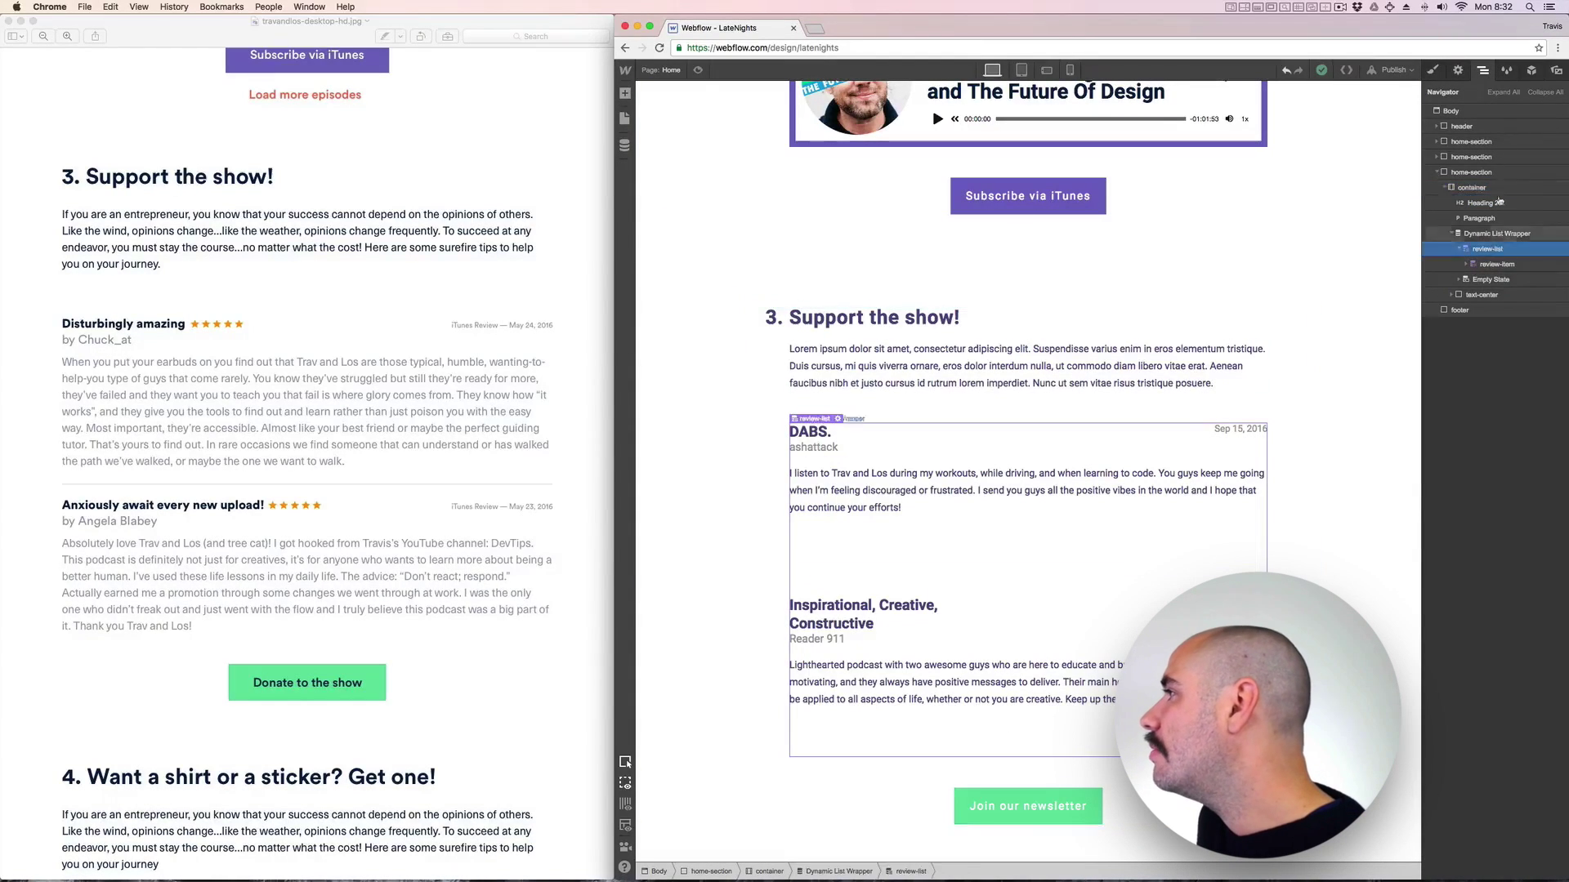
click(1433, 70)
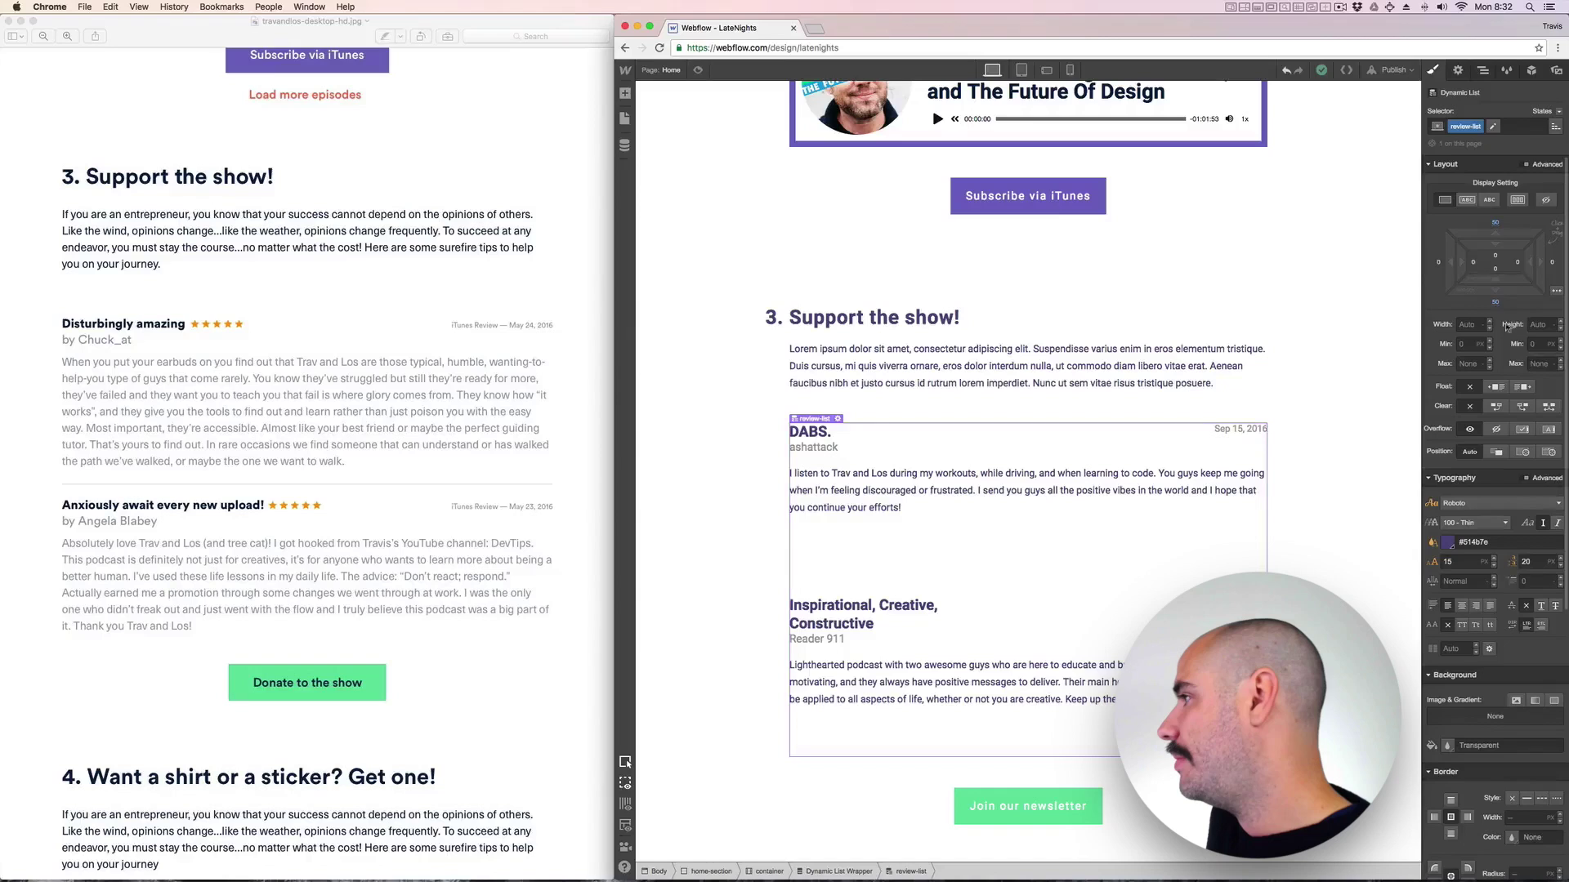
drag(1496, 305, 1495, 328)
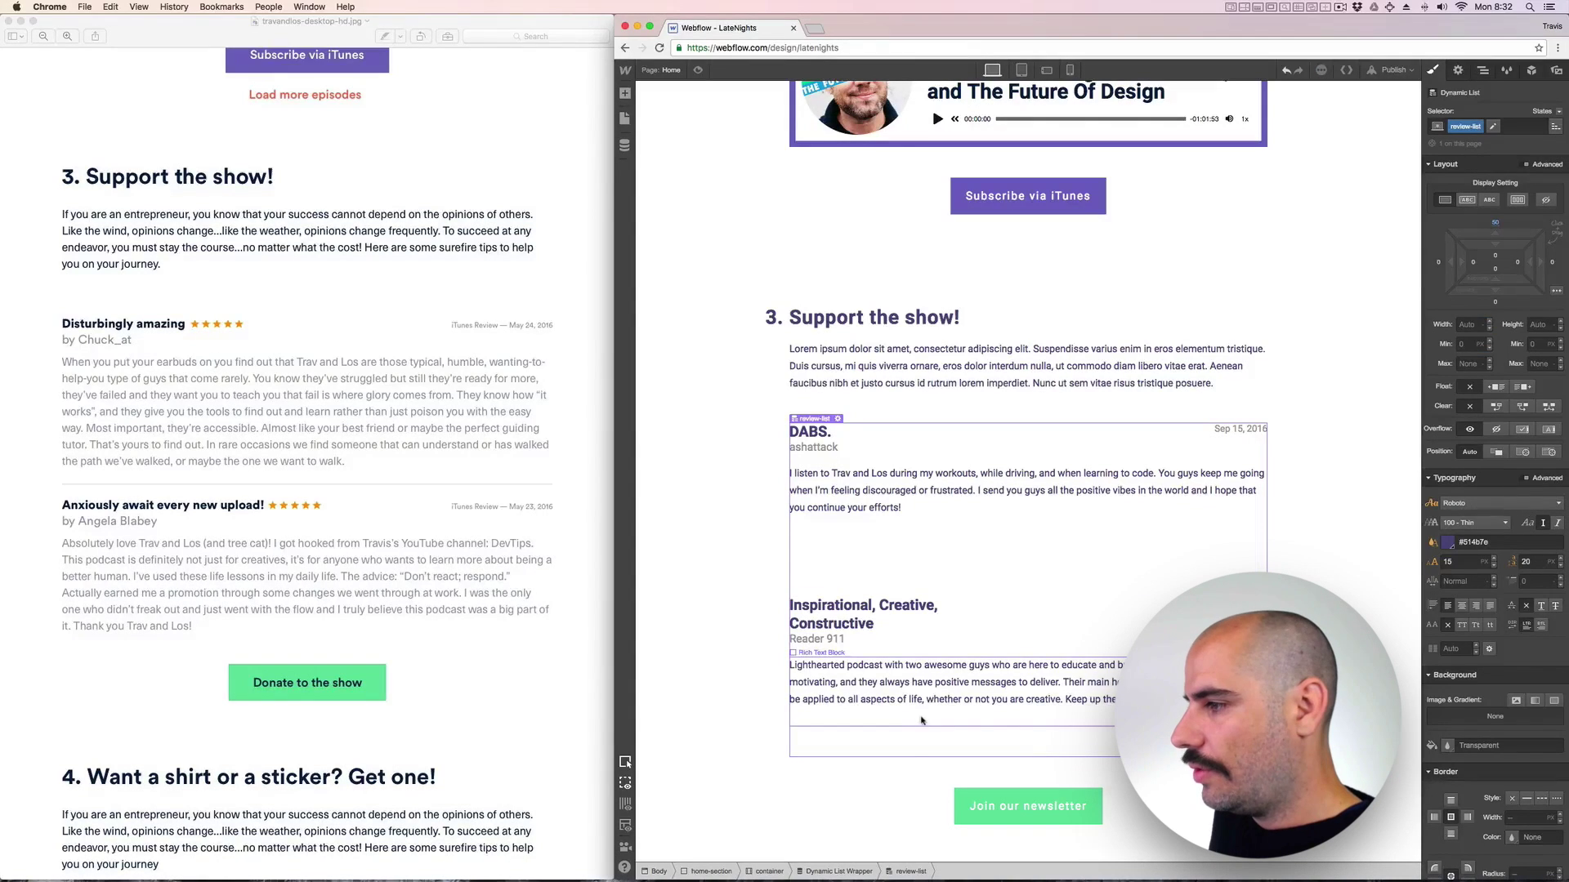
Add a 1 px grey bottom border to the review item.
click(891, 543)
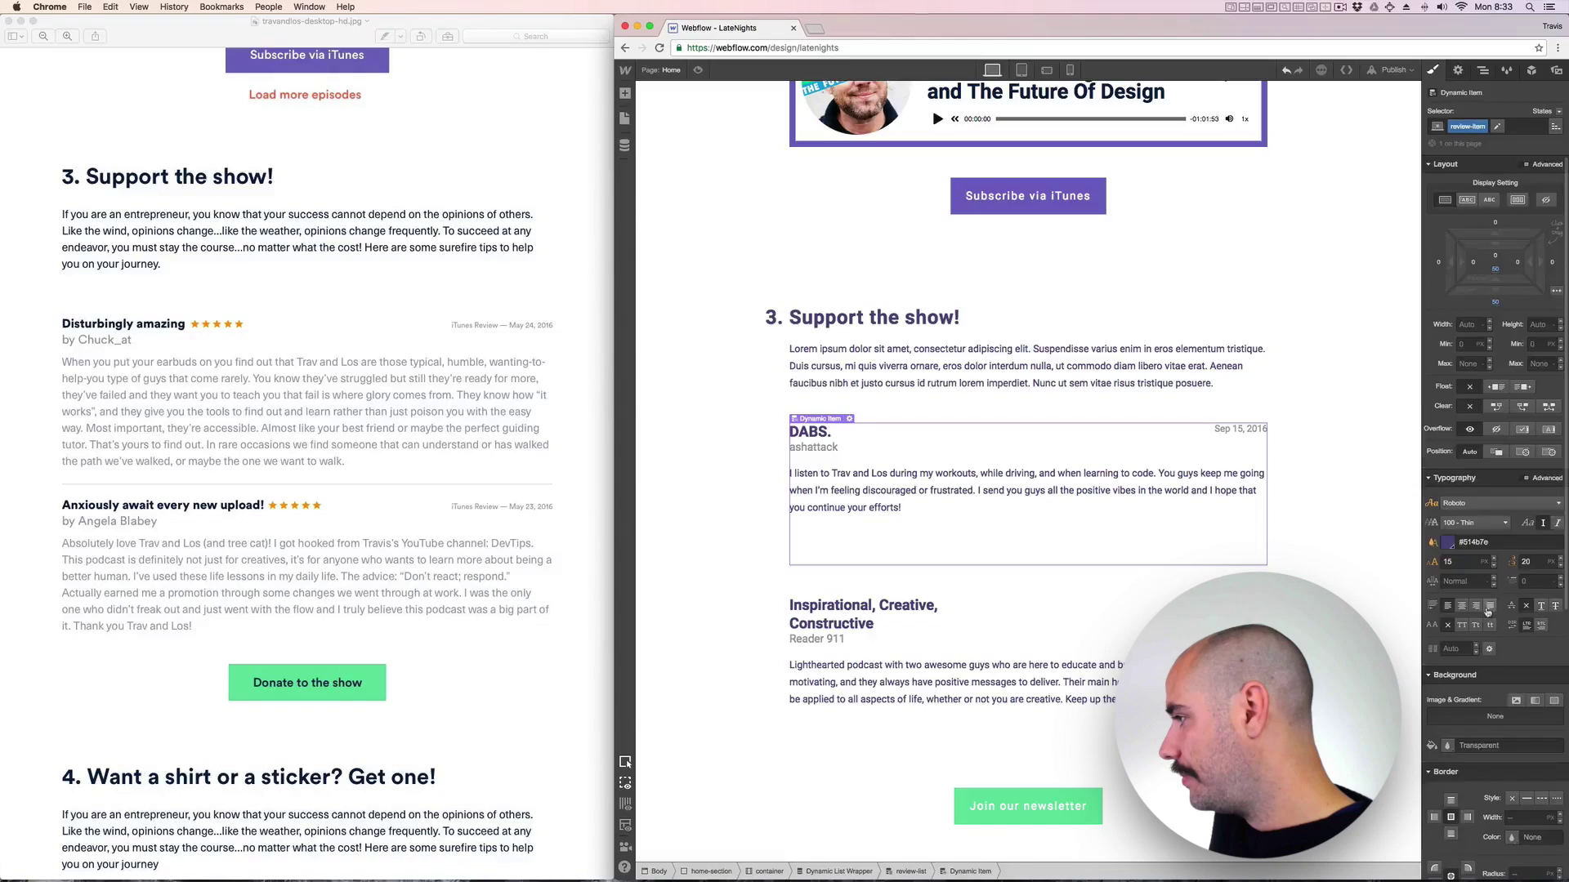
scroll(1486, 611, down, 5)
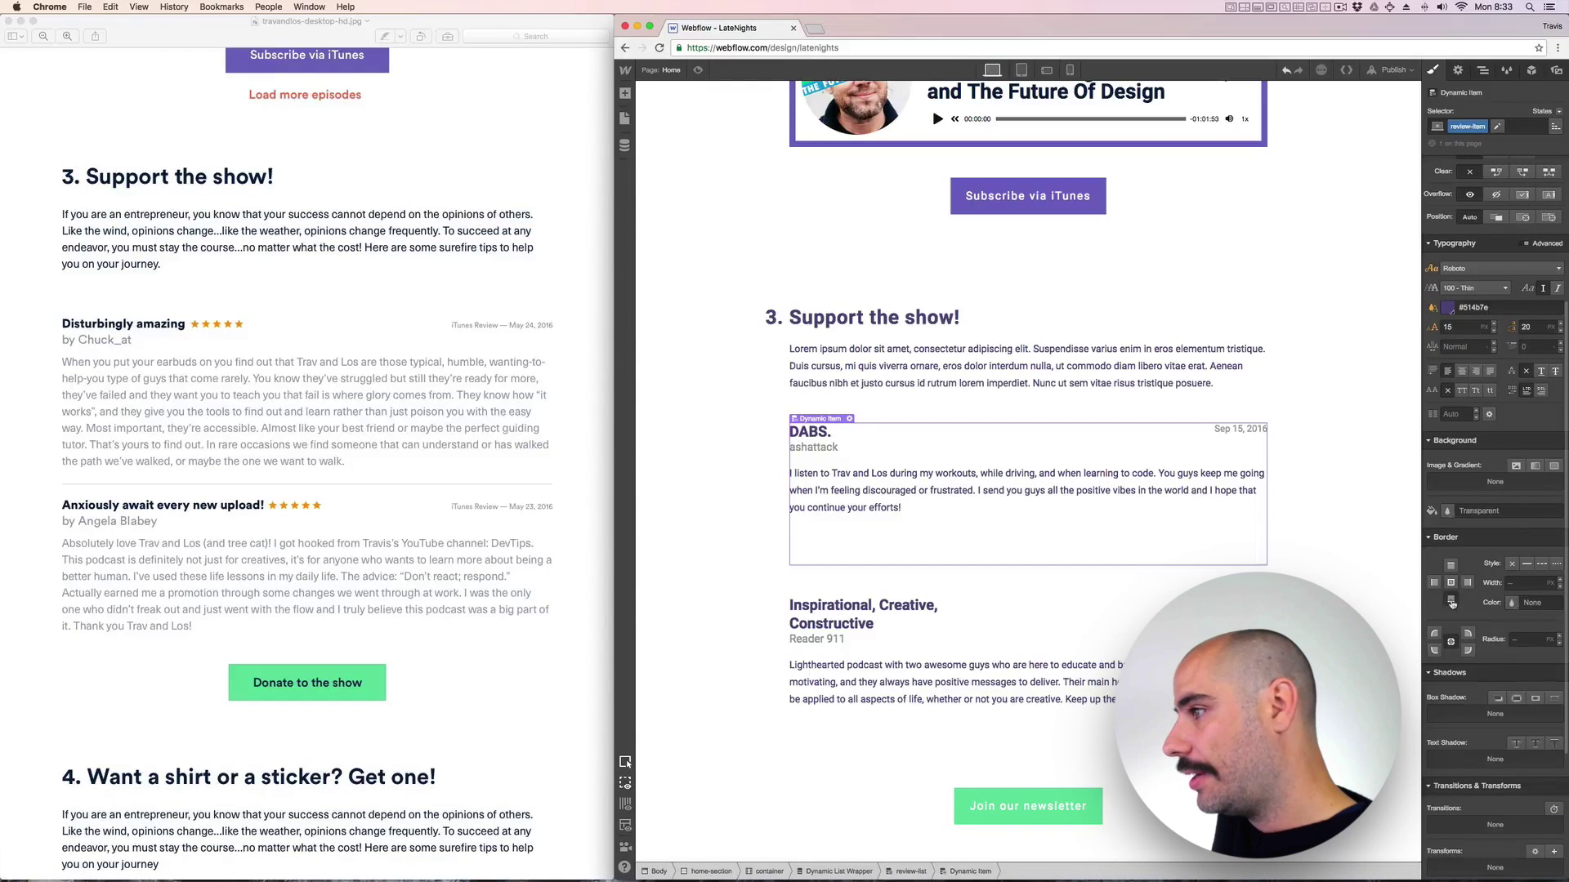
text(1)
click(1511, 602)
click(1498, 780)
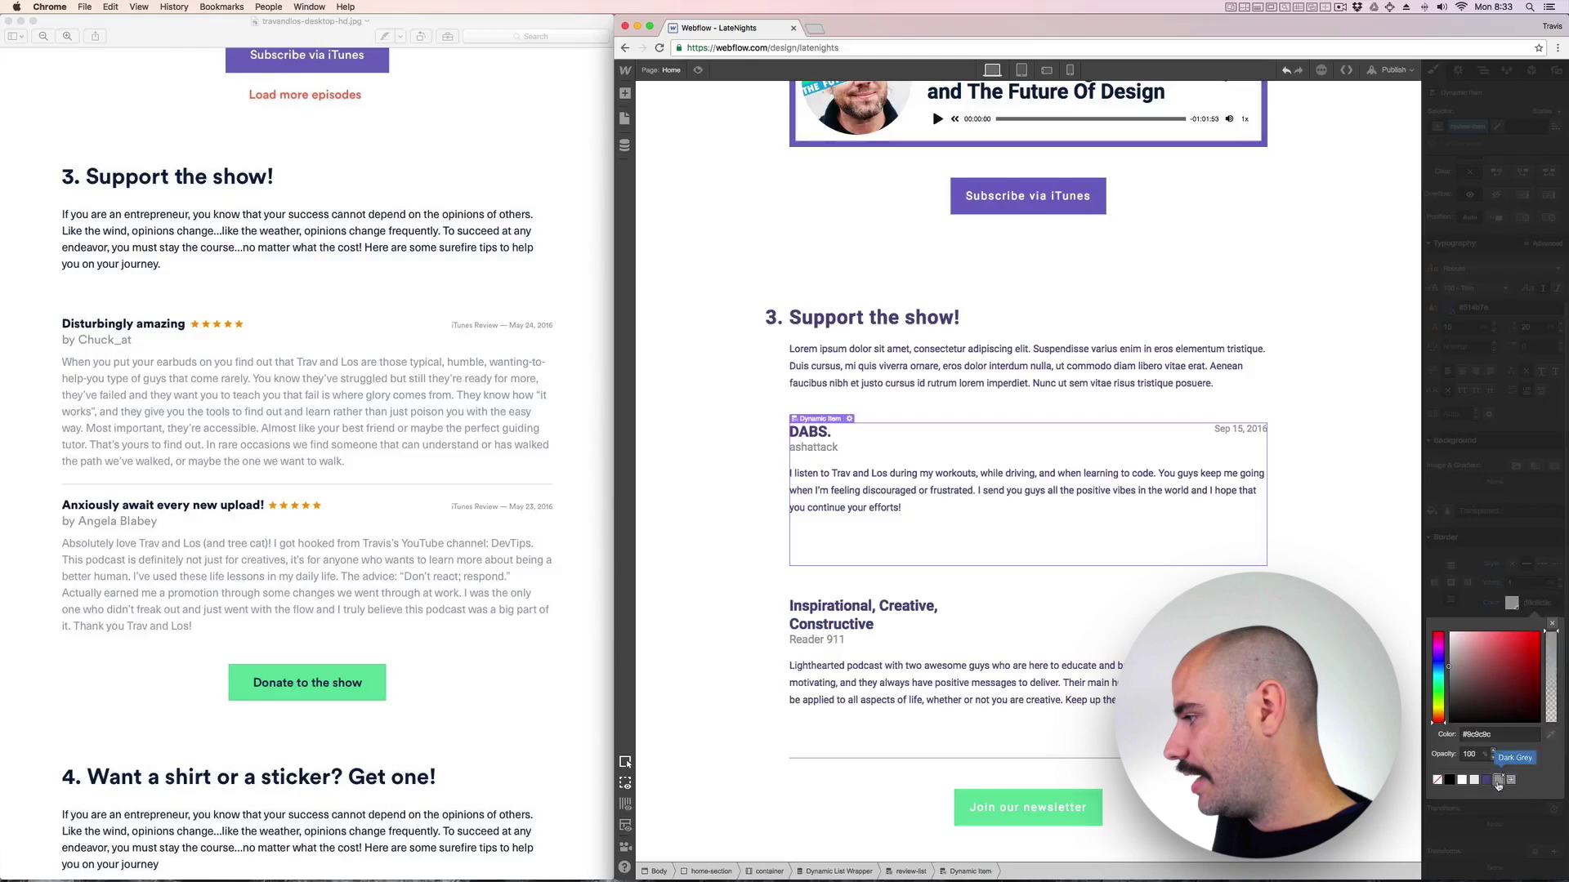
click(700, 684)
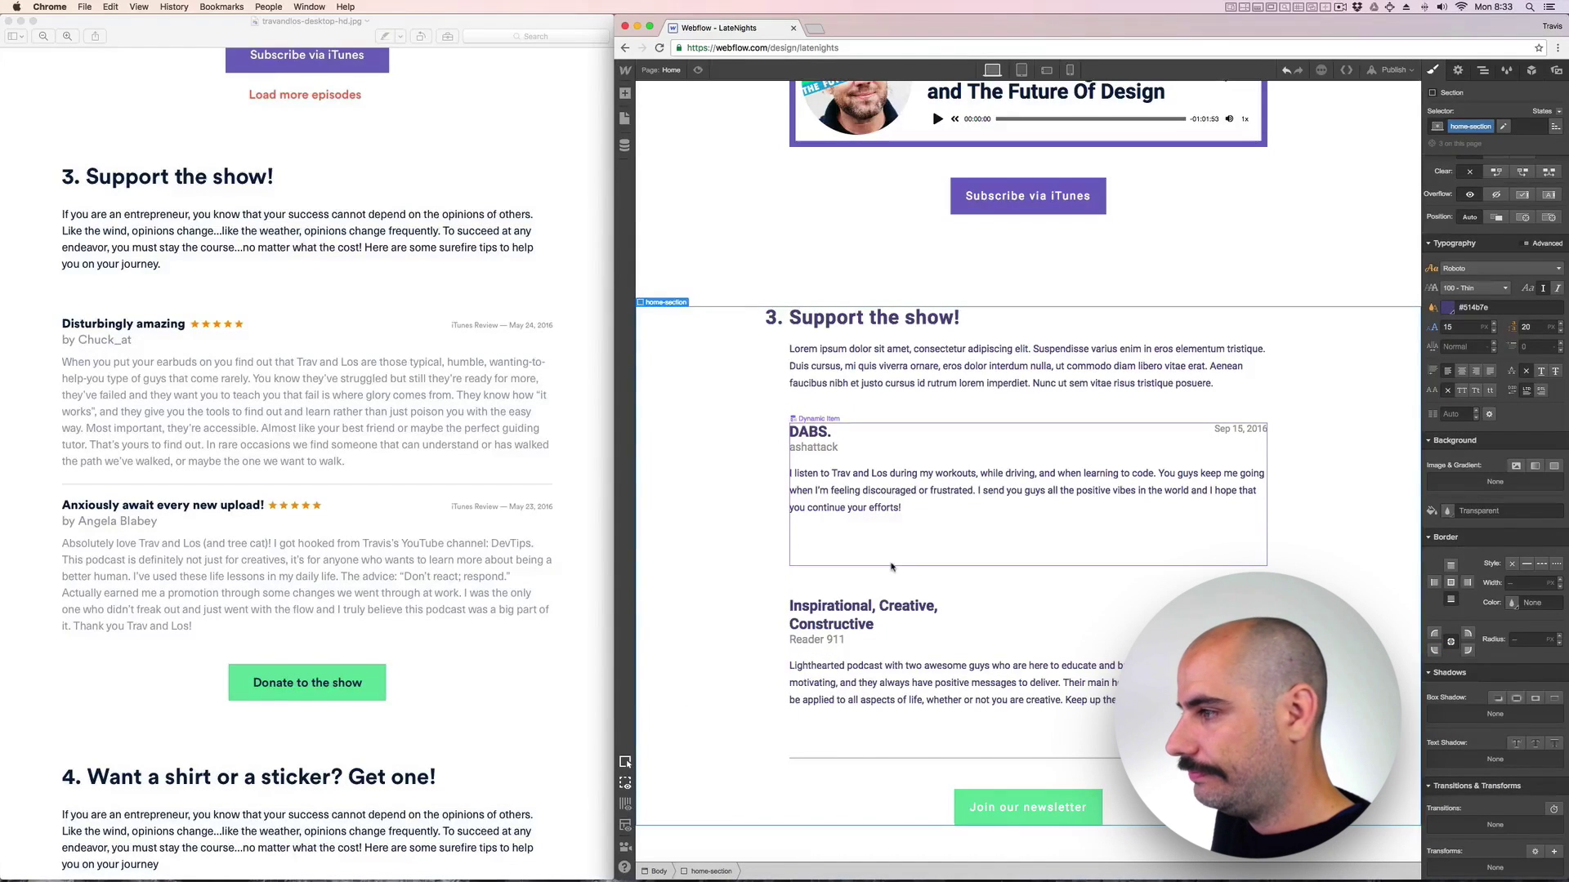
Lower the grey divider border's opacity to about 31%.
click(1511, 602)
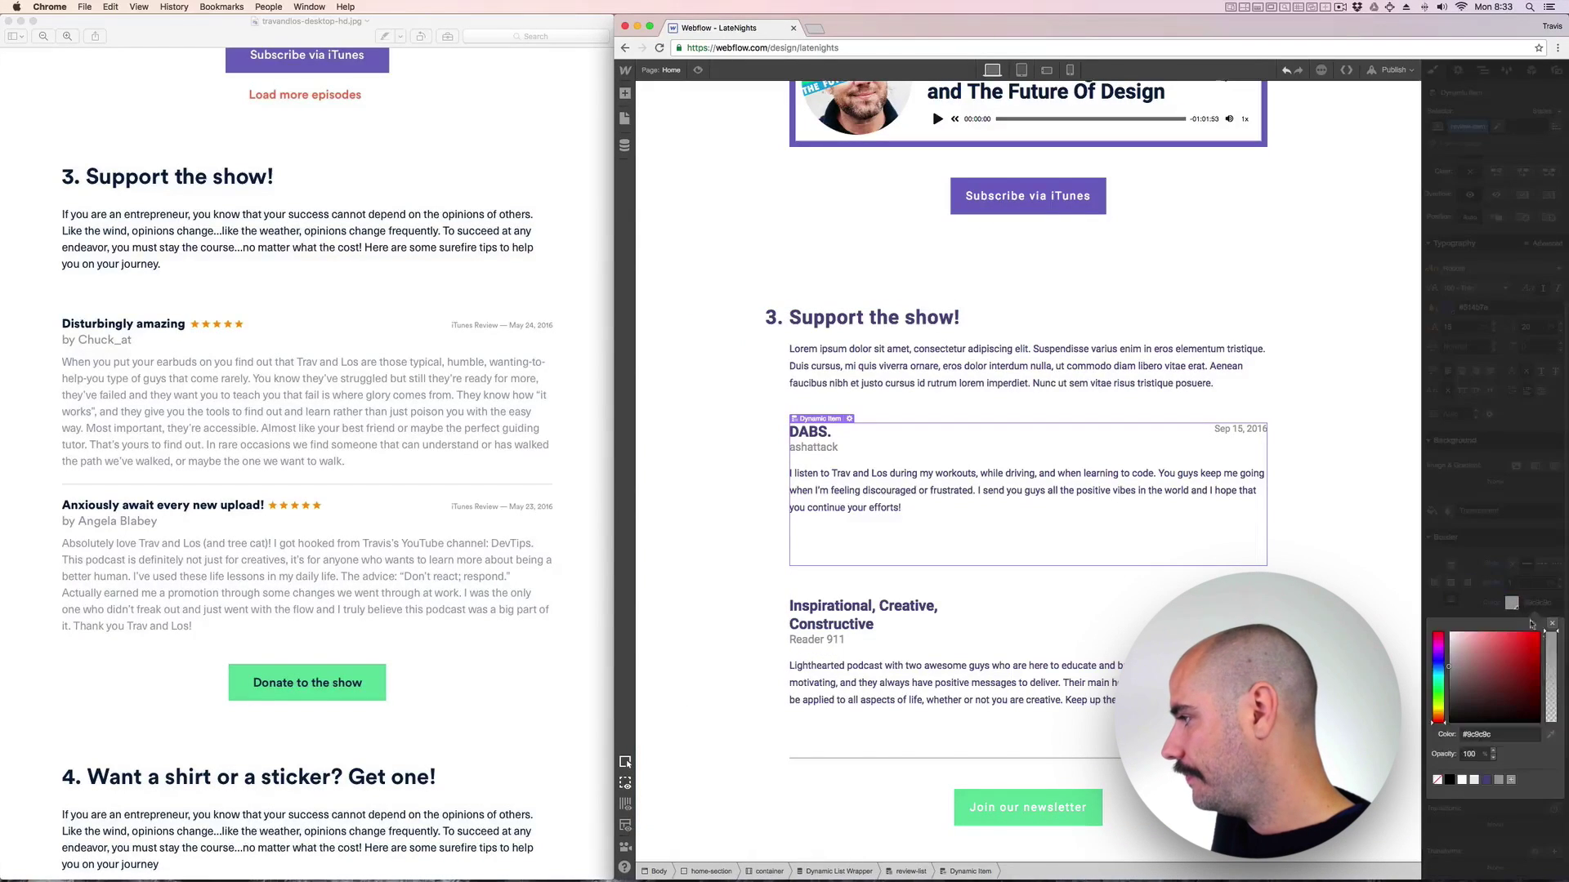
drag(1550, 634, 1554, 678)
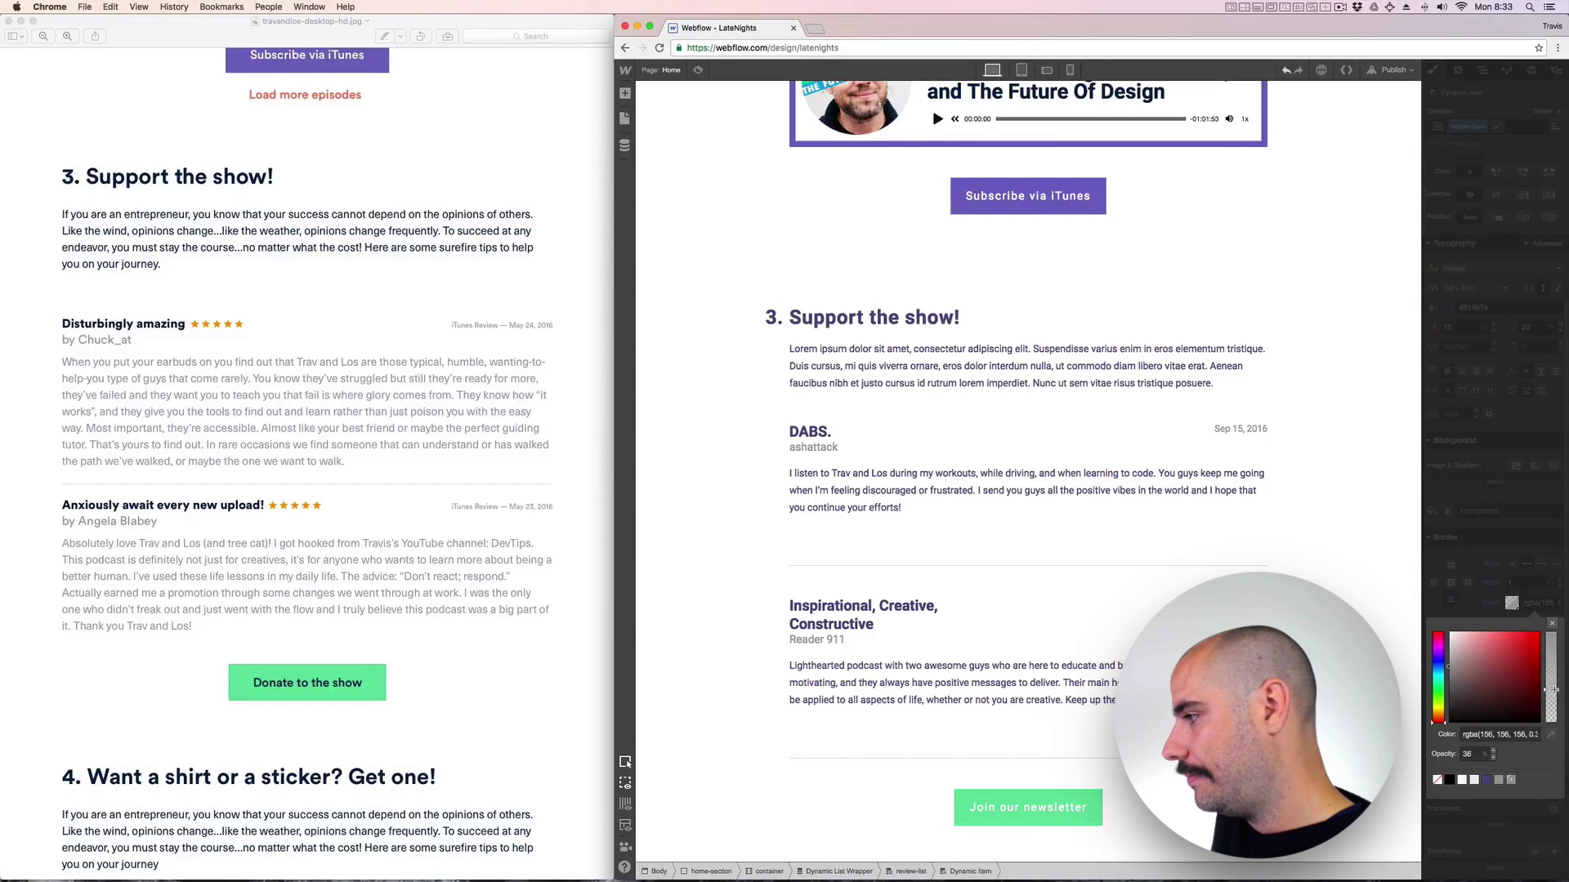
drag(1554, 691, 1554, 695)
click(711, 678)
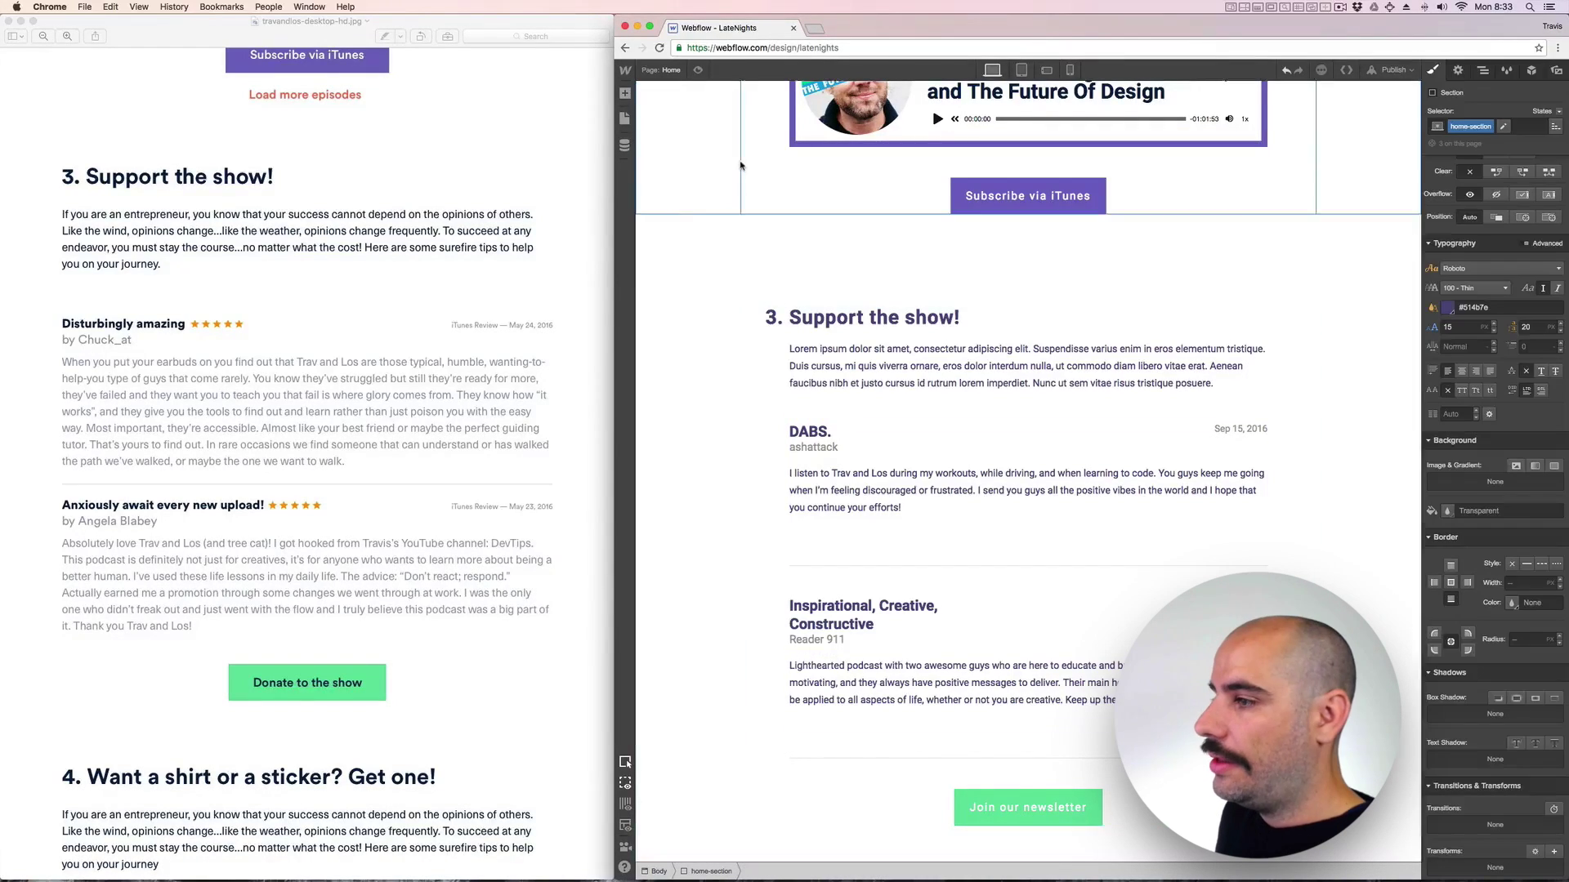
scroll(887, 694, down, 1)
click(887, 693)
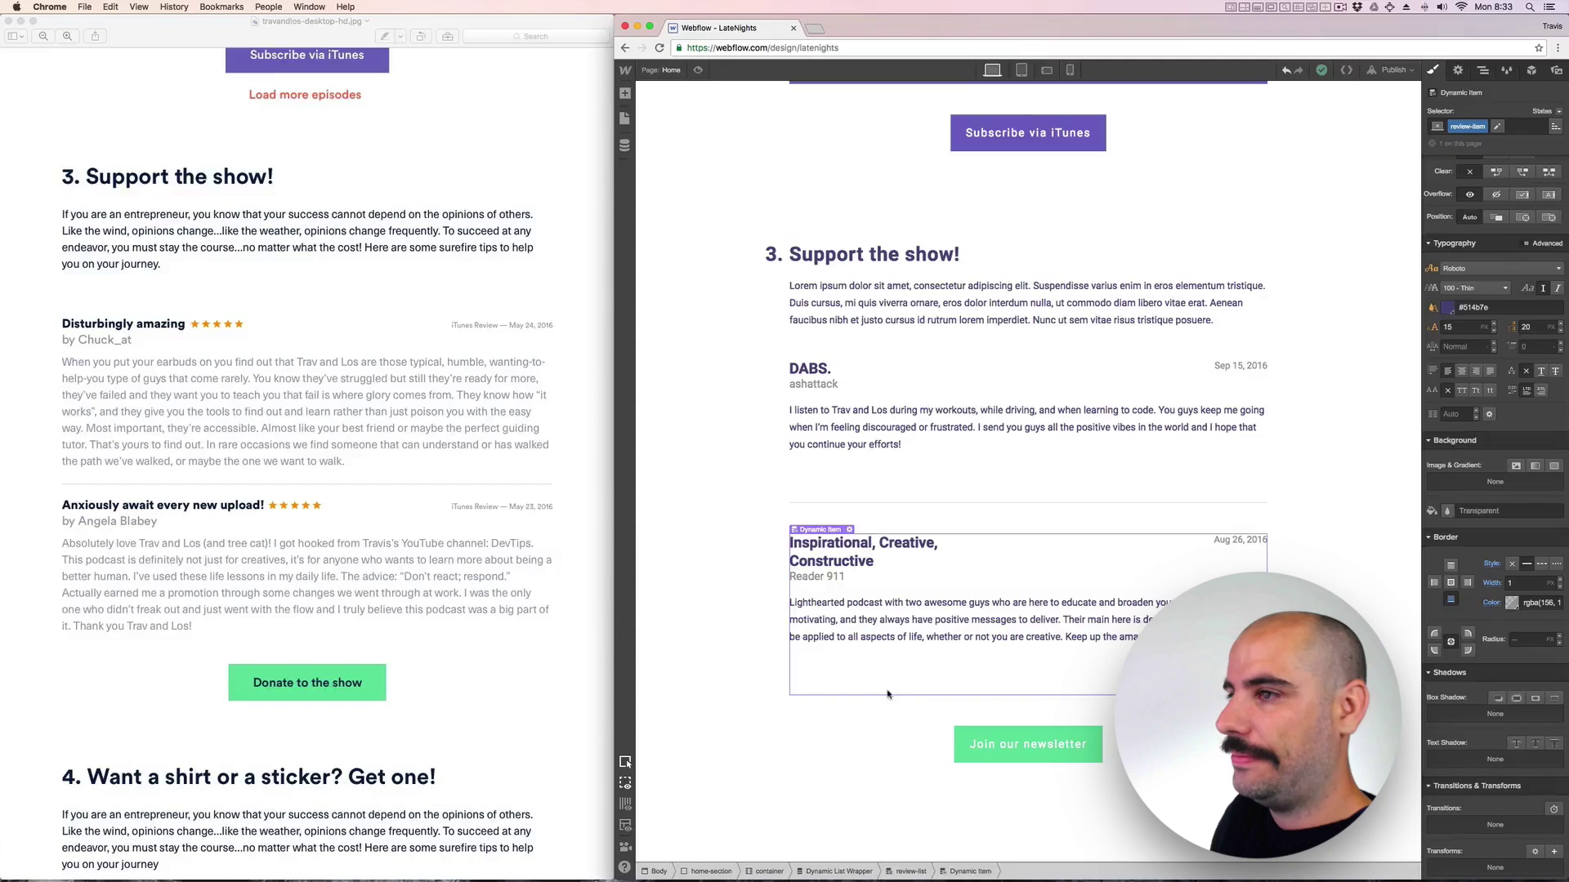
Add a text block reading 'iTunes Review –' beside the review date.
click(1208, 543)
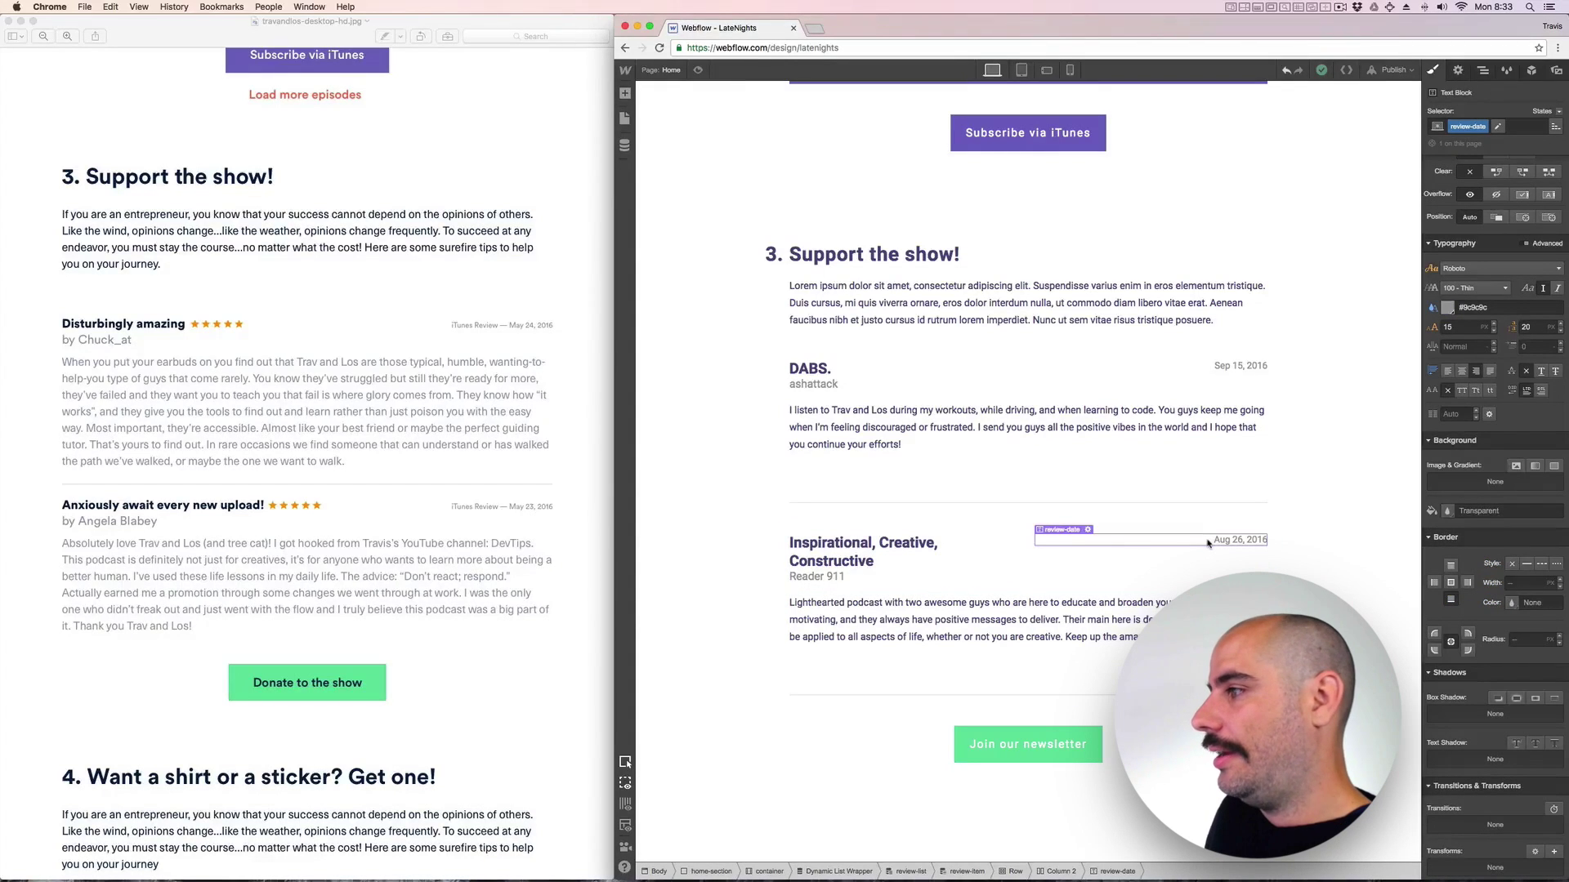
click(625, 93)
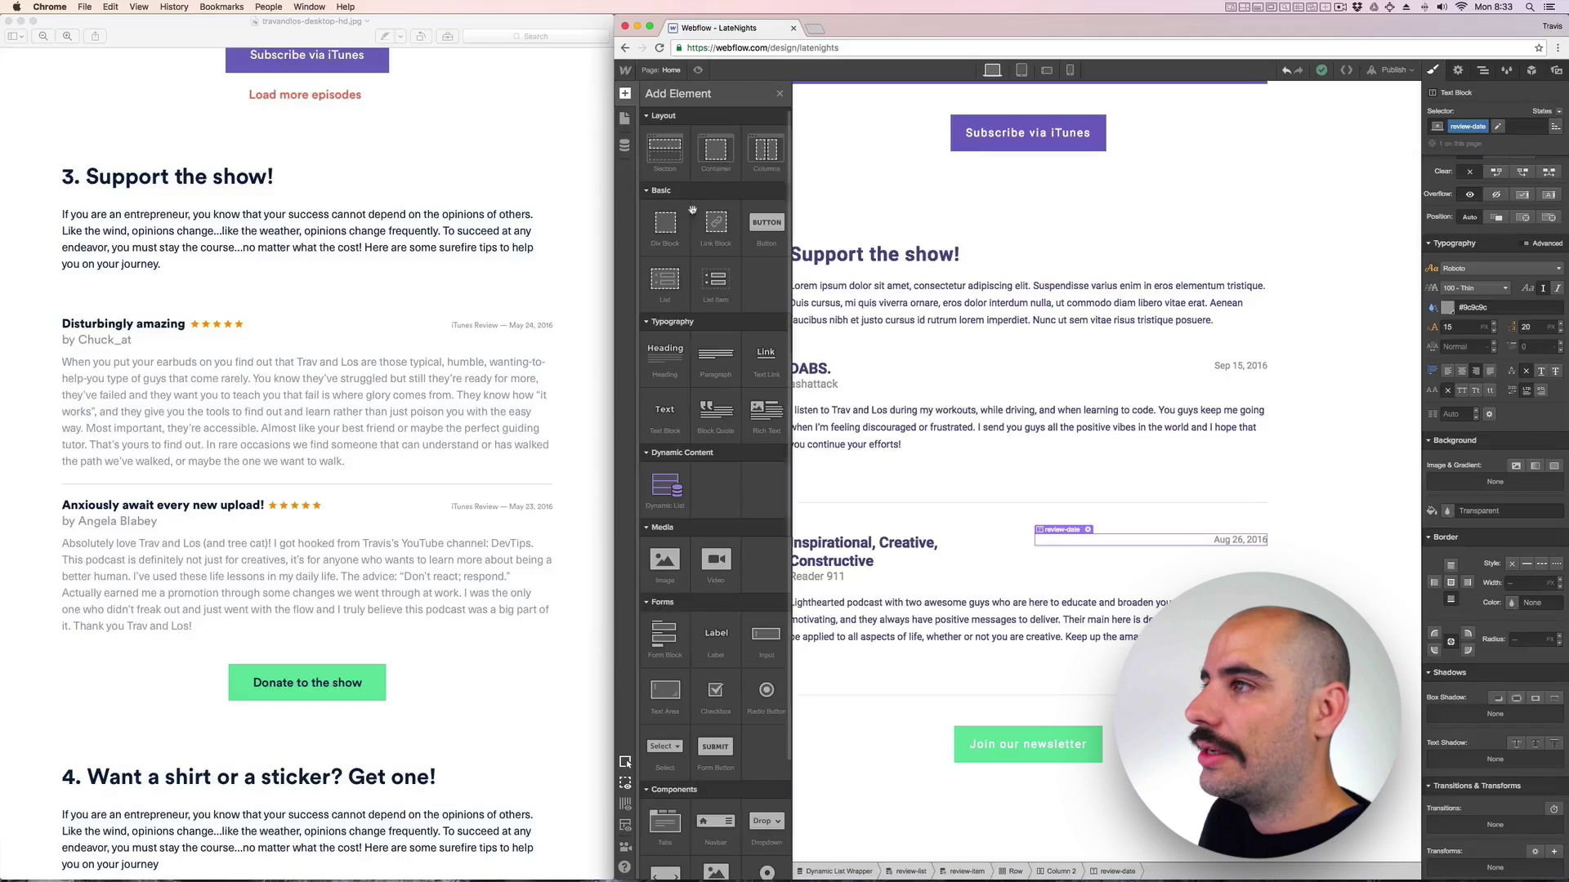
drag(664, 415, 1195, 541)
double_click(1156, 541)
key(BackSpace)
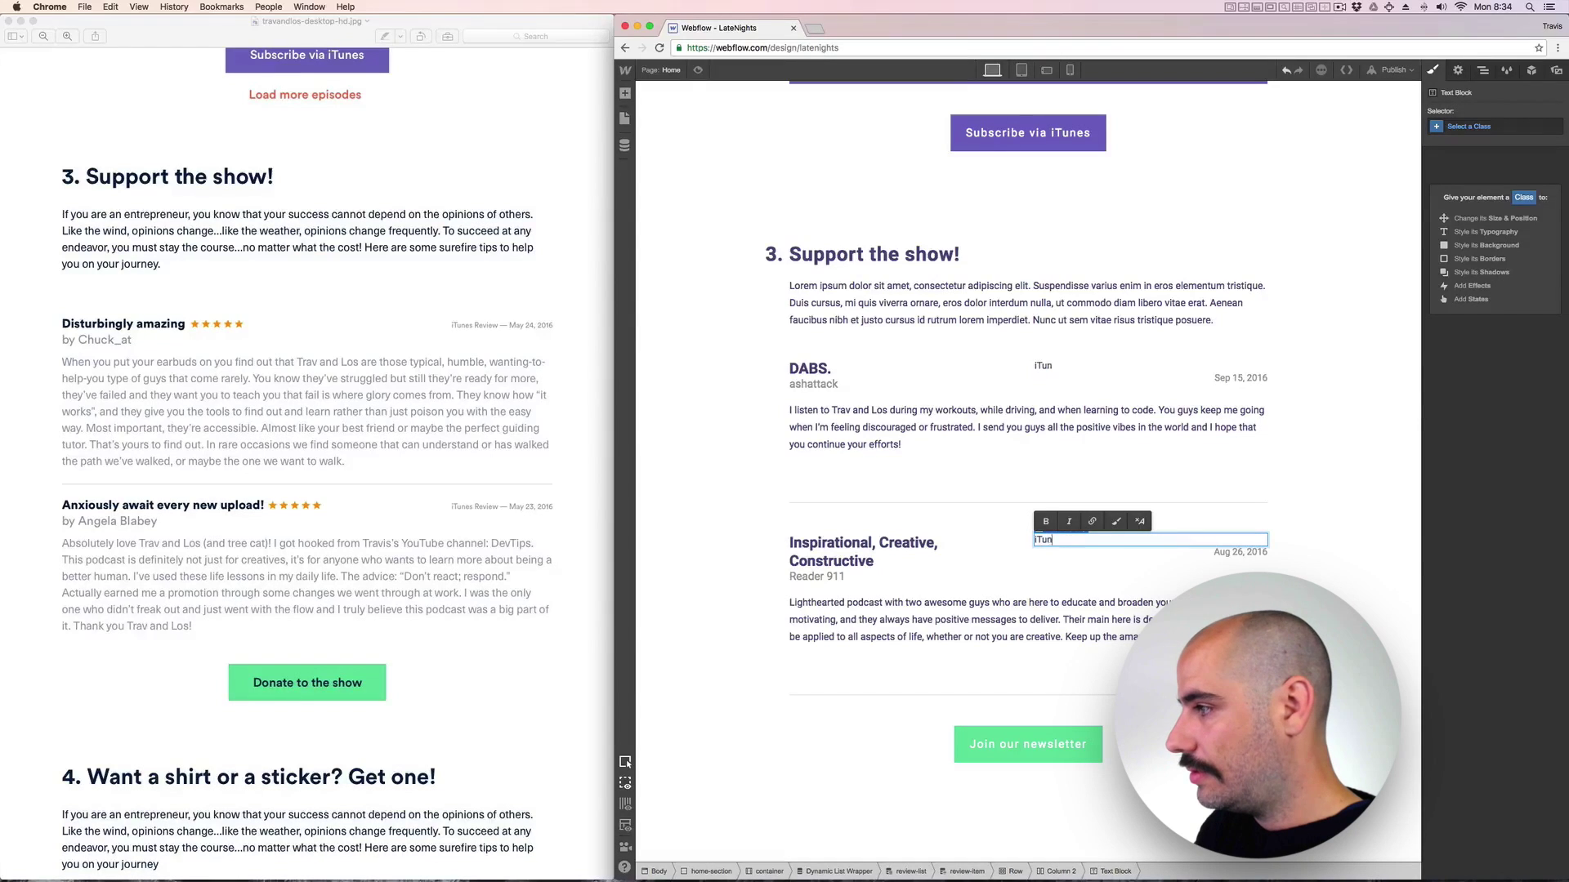
text(iTunes Review –)
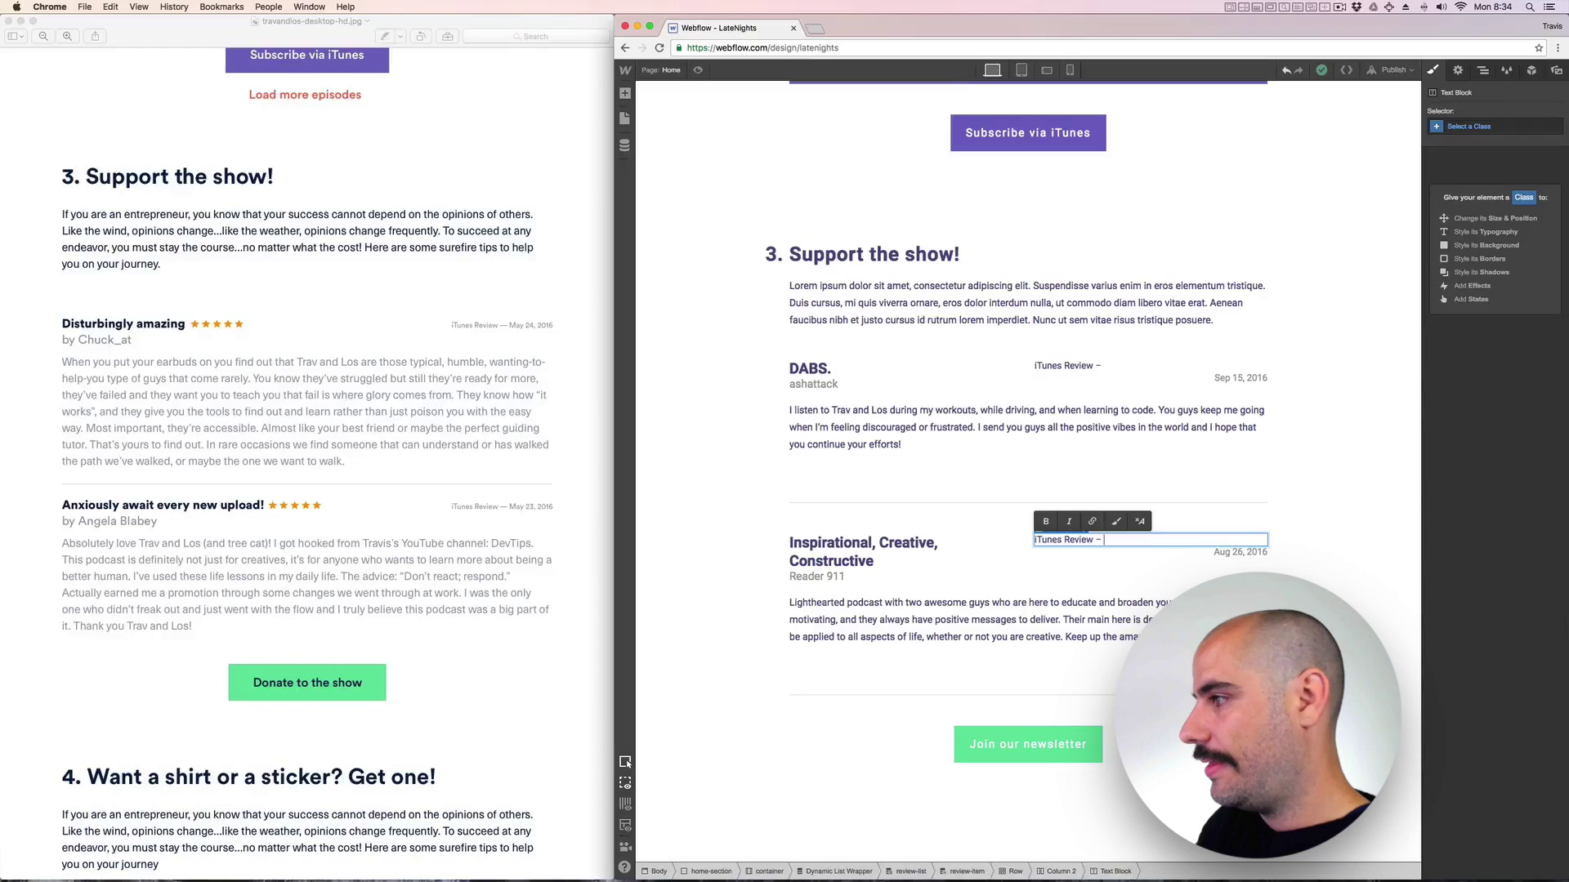
Give the label a review-date-label class and set both the label and the date to Inline Block.
click(1467, 127)
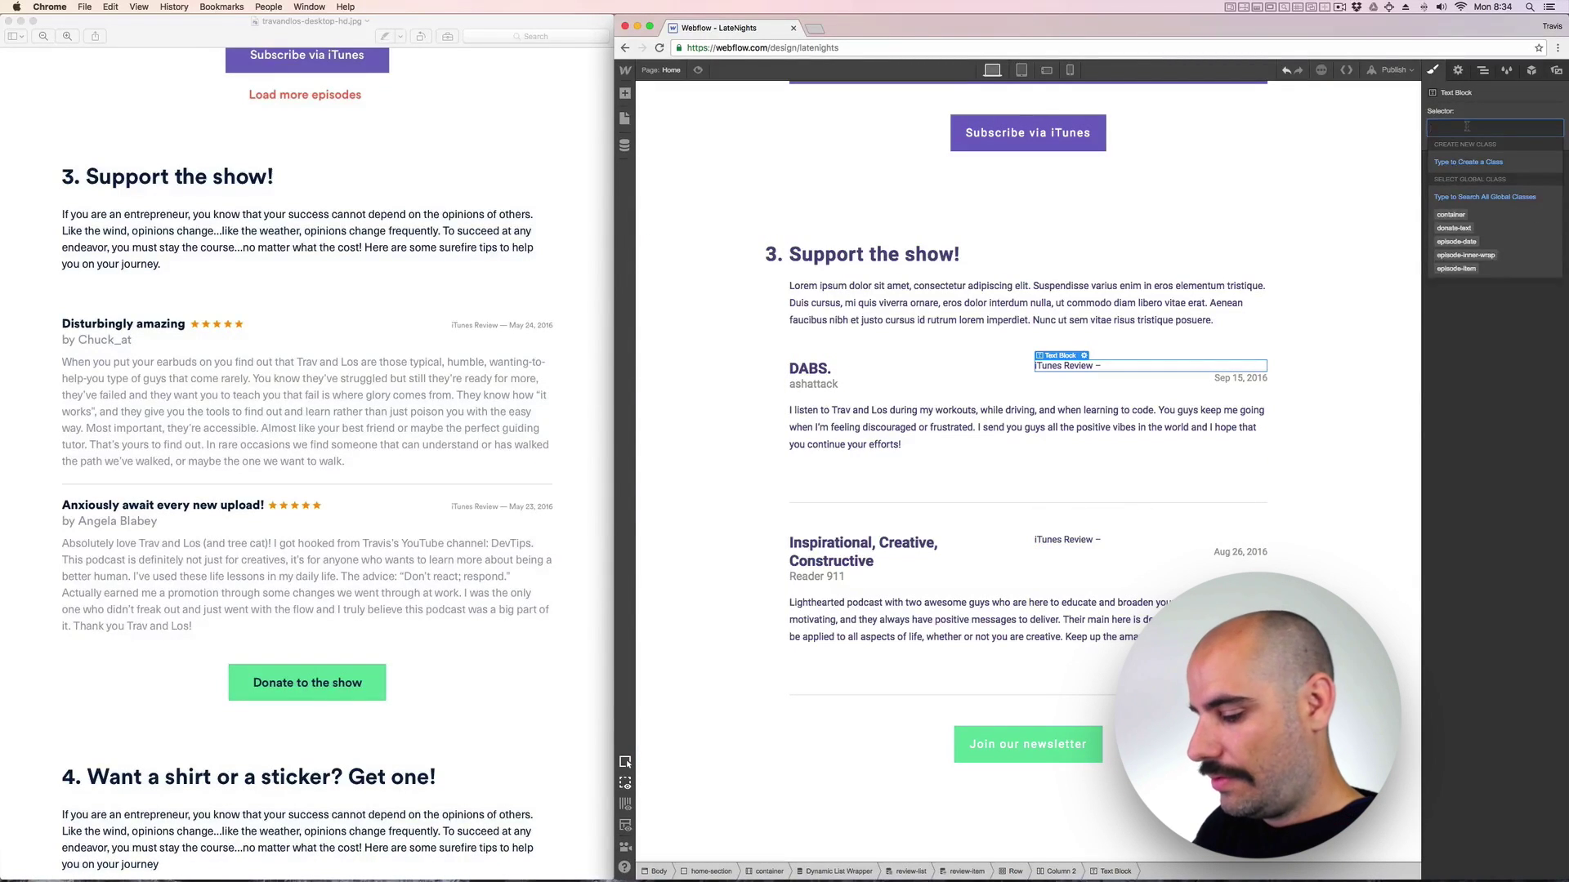
text(review-)
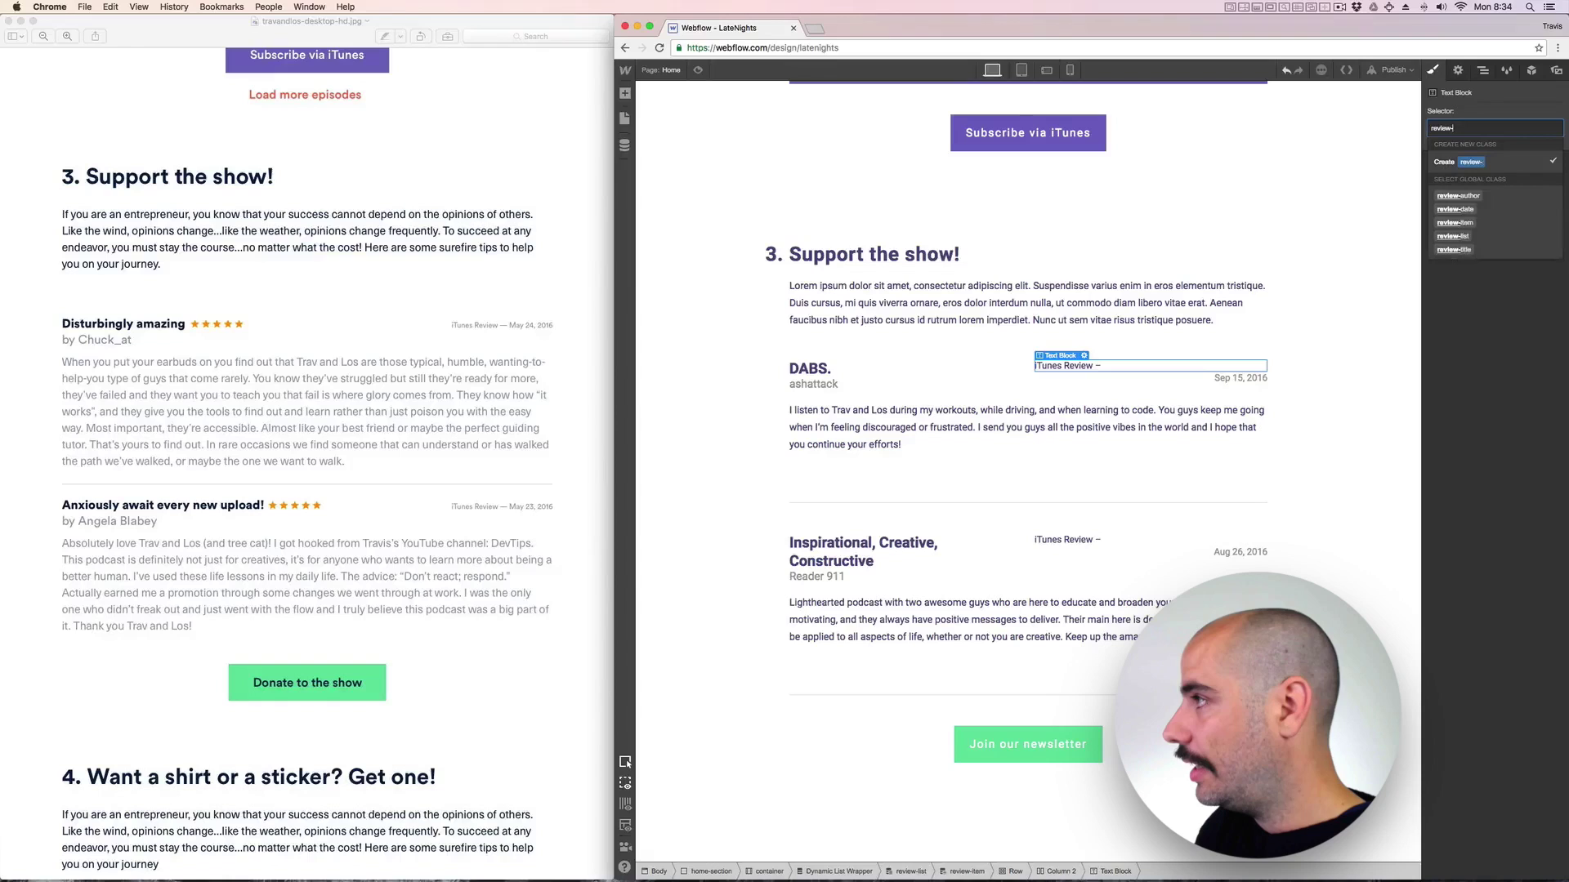
text(da)
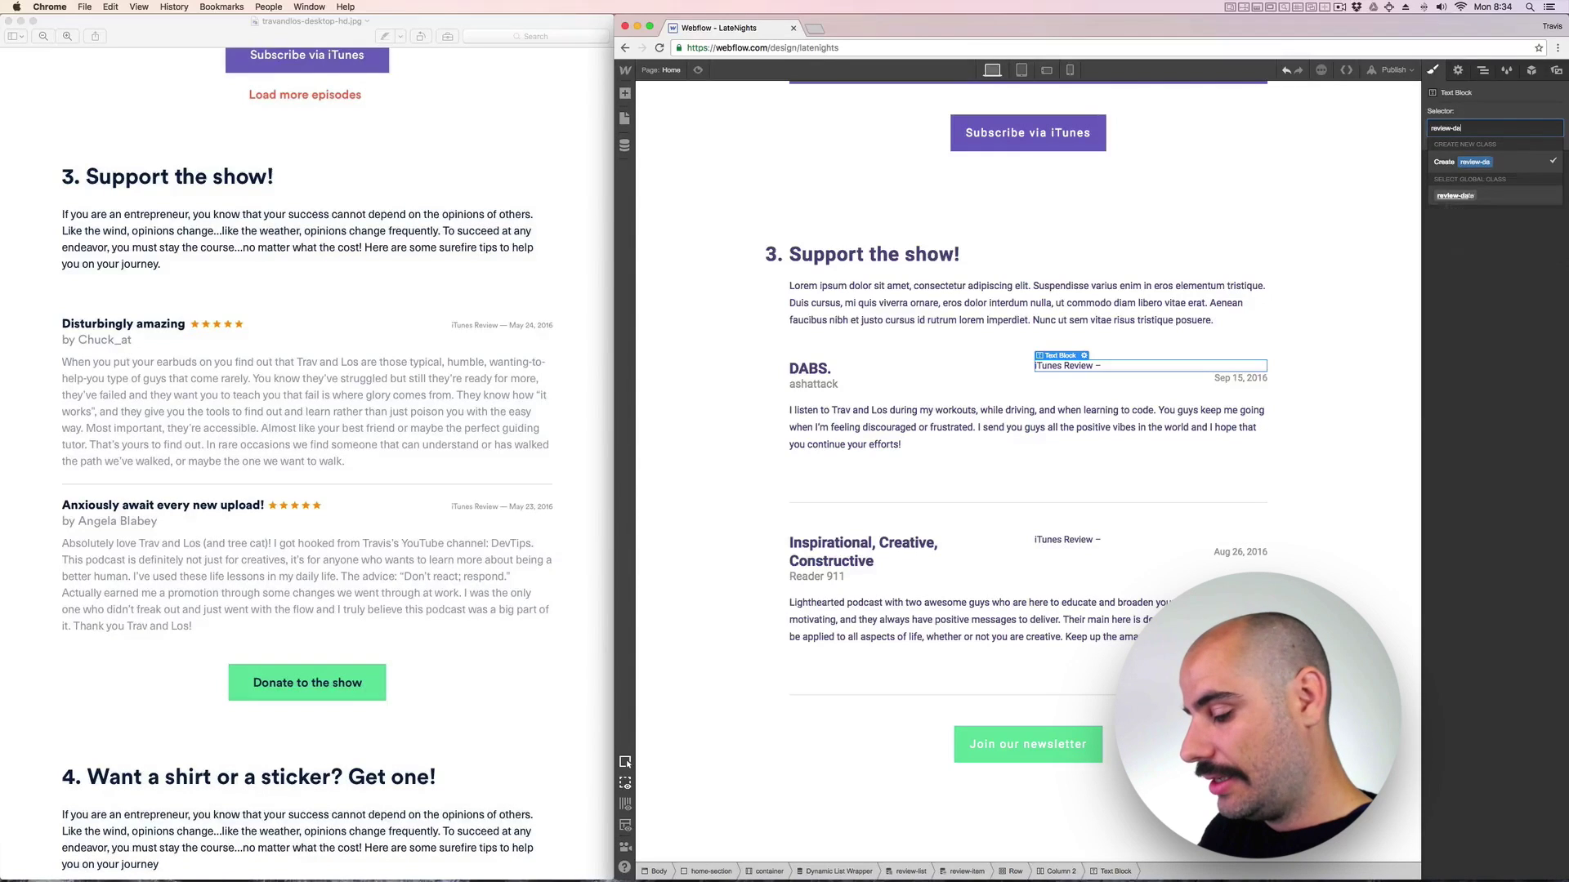
text(te-label)
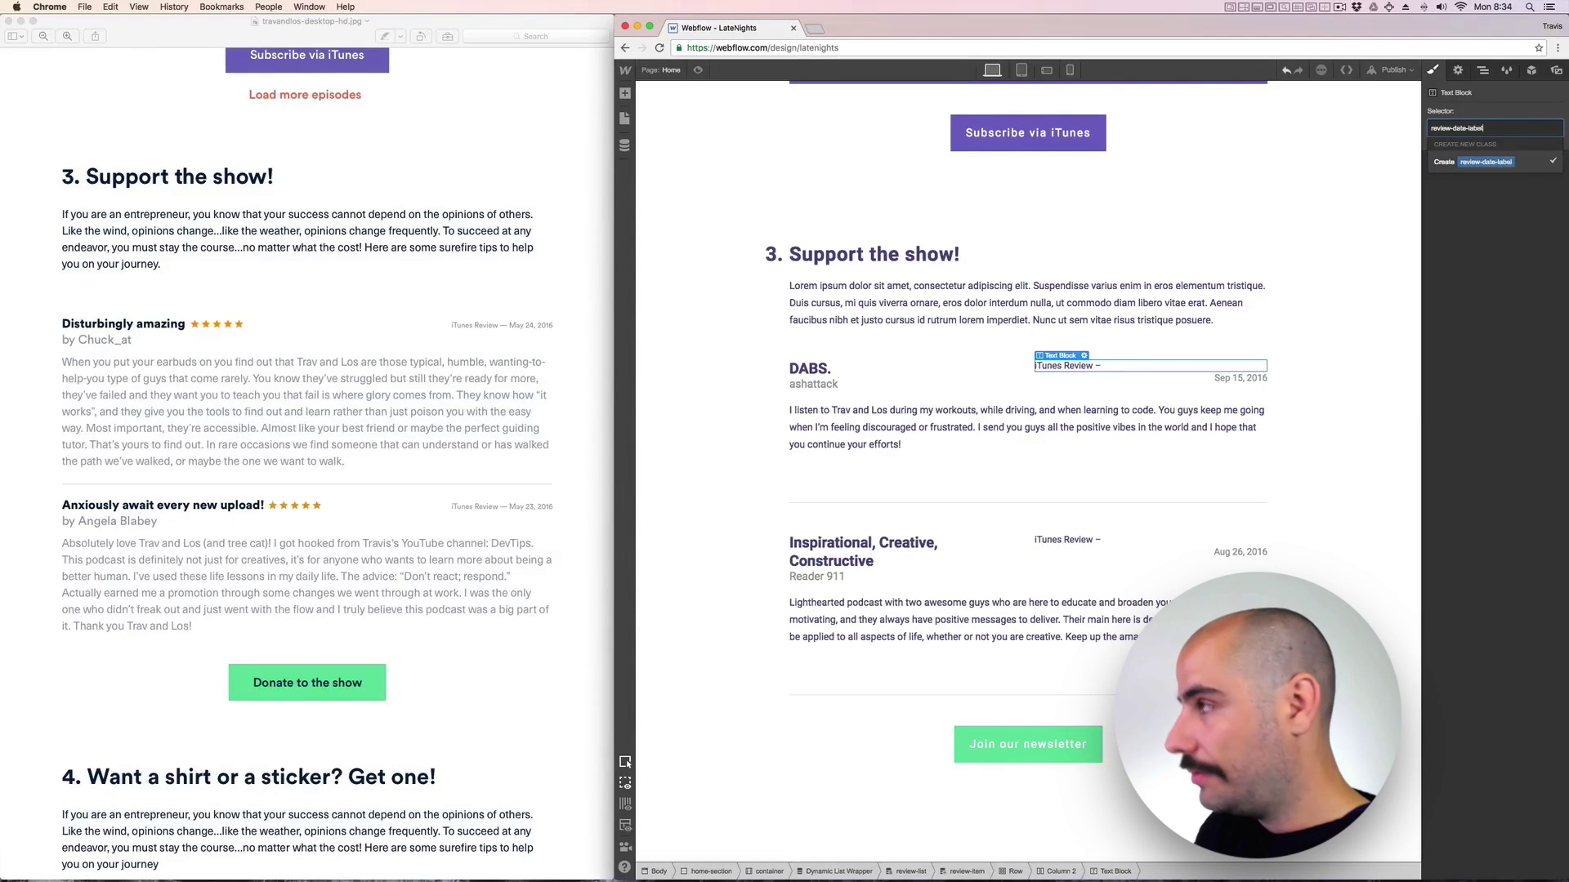
key(Return)
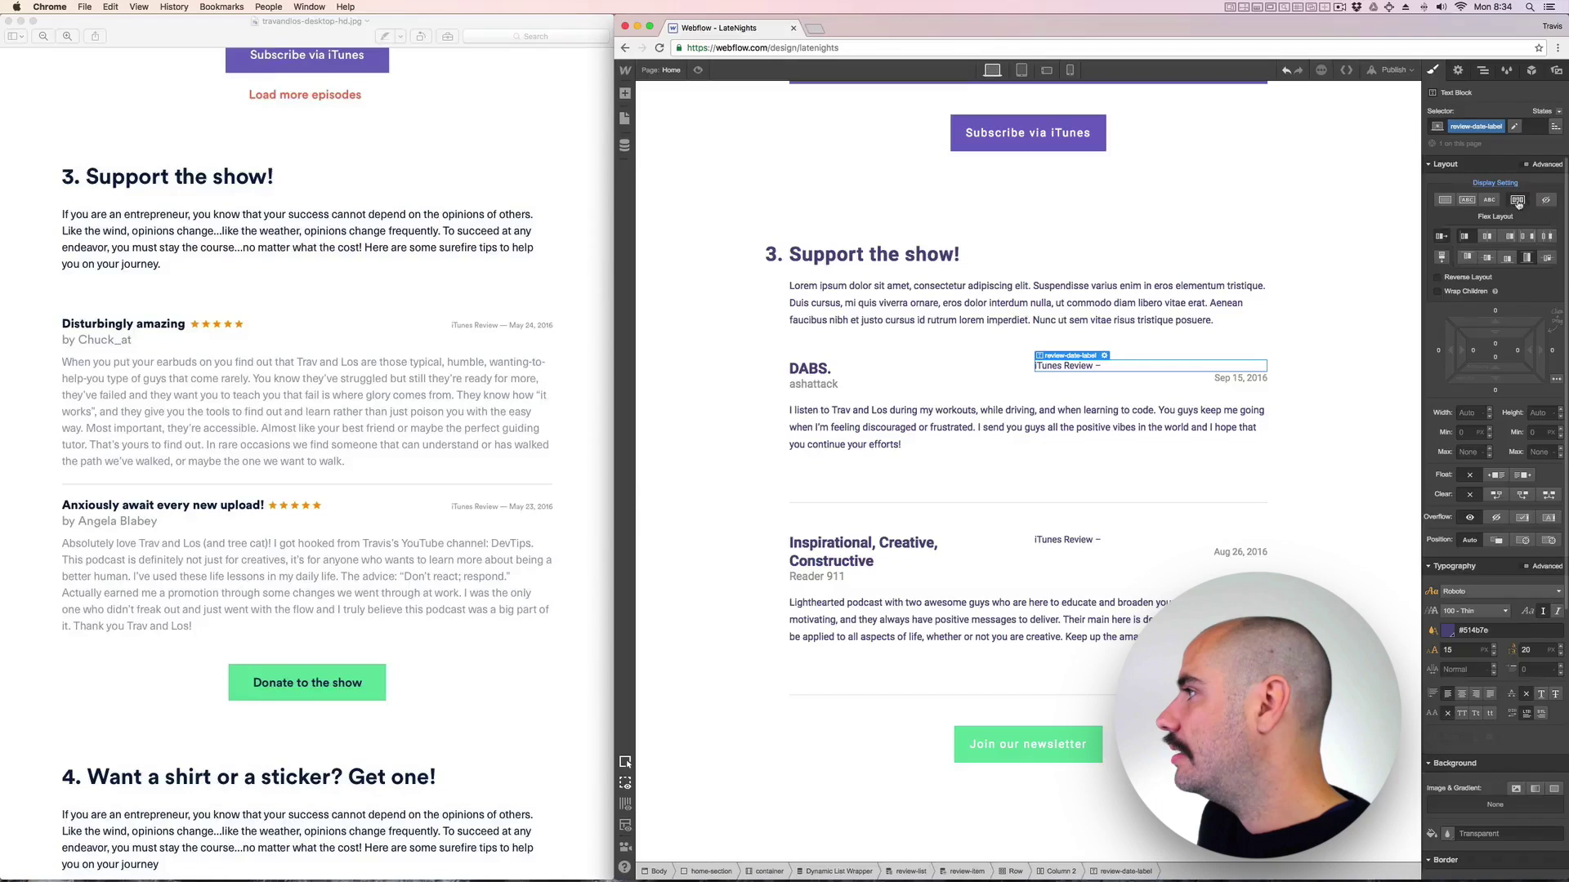
click(1444, 200)
click(1468, 201)
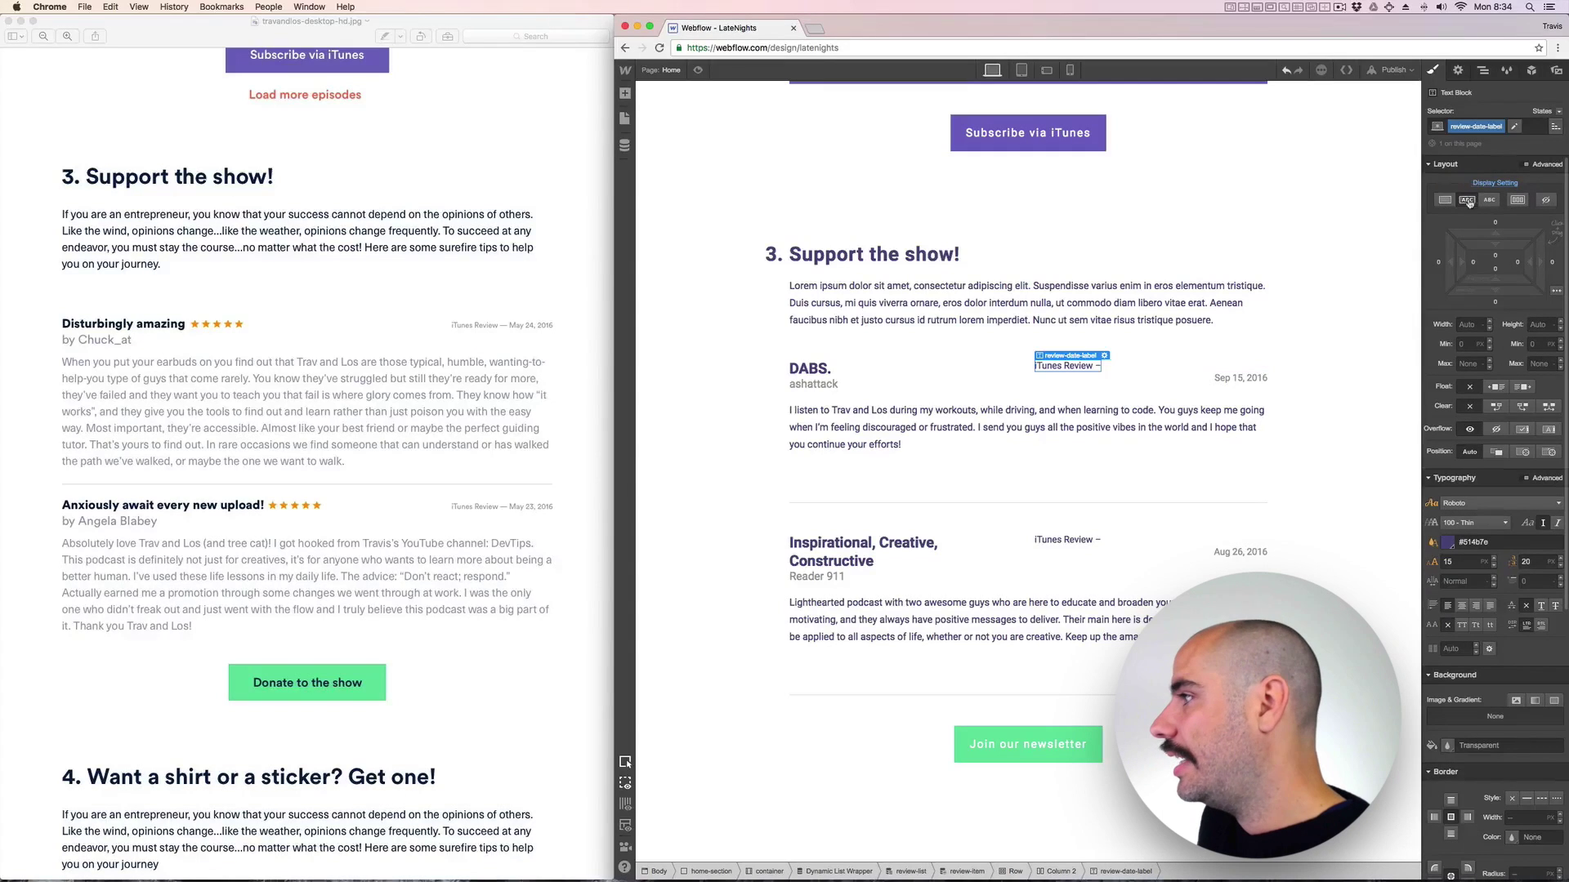
click(1200, 379)
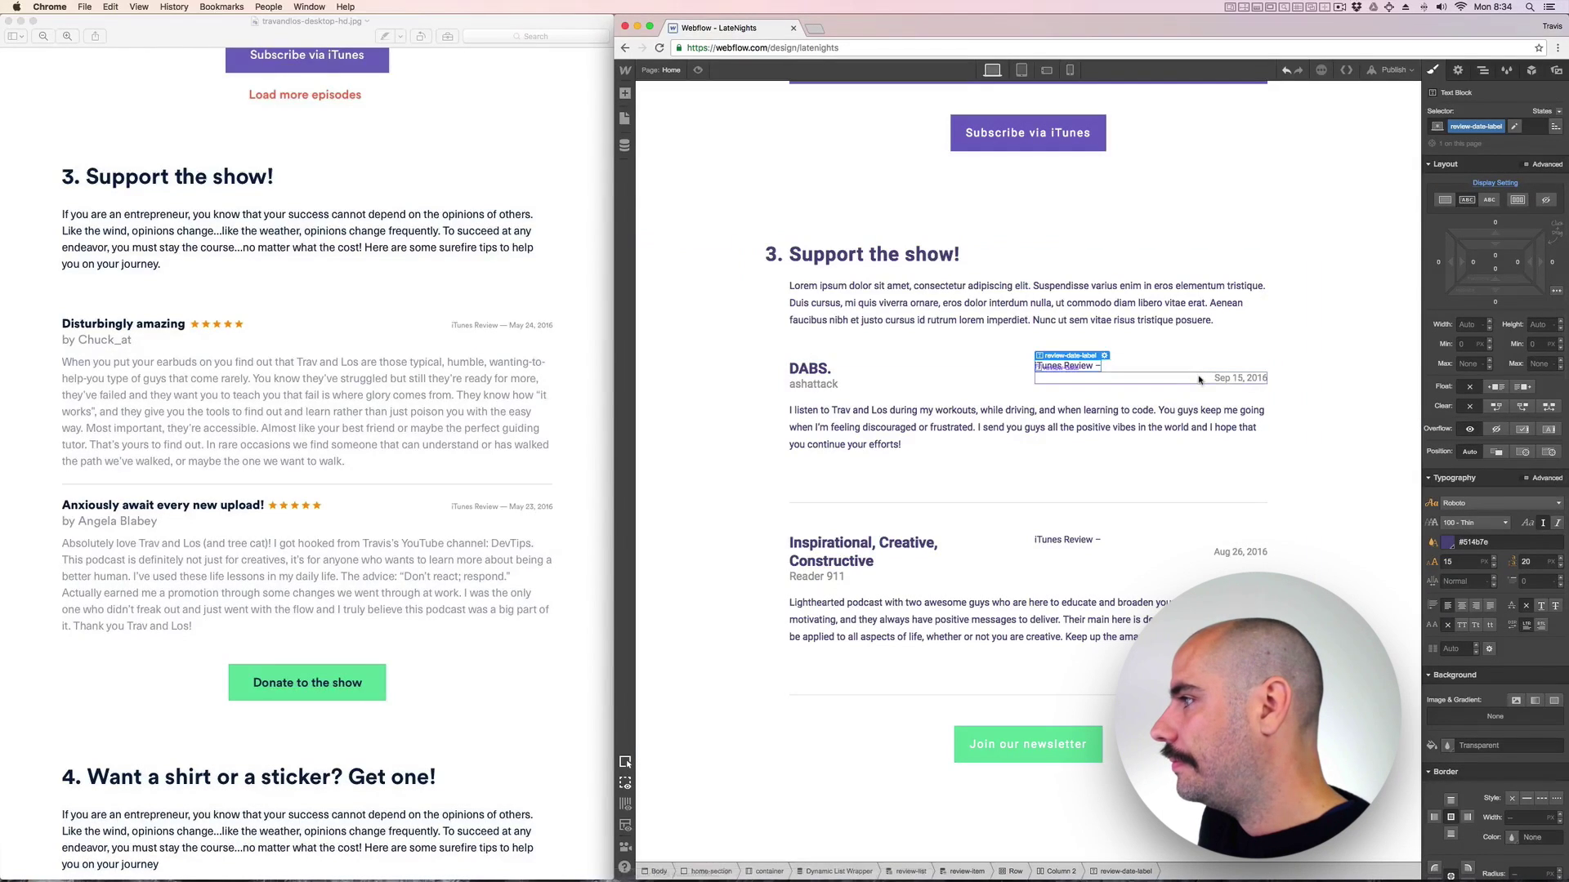
click(1465, 201)
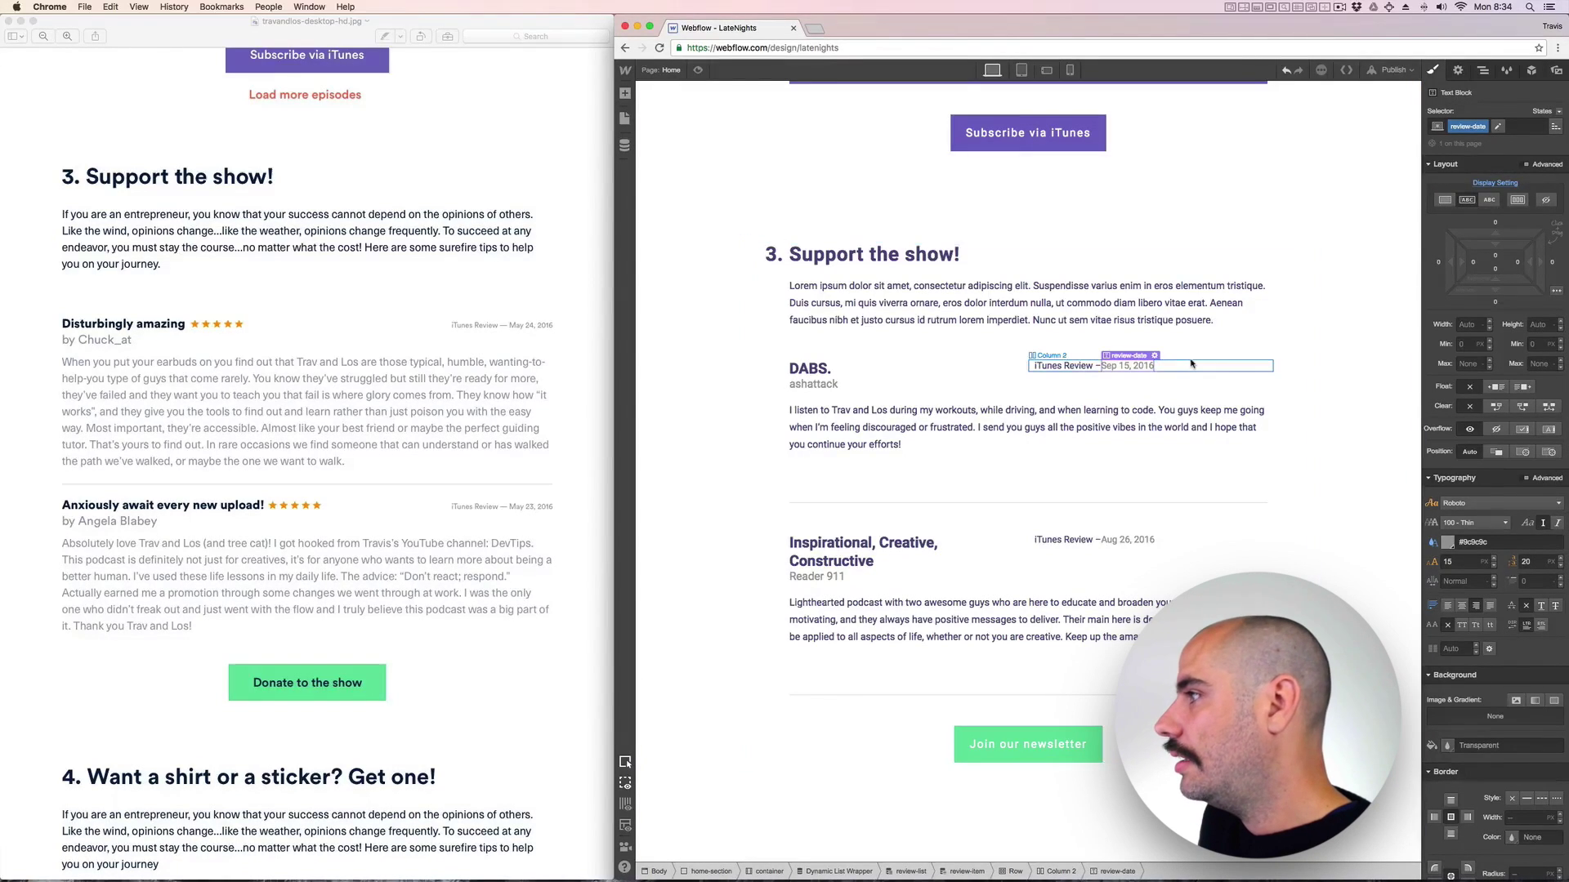
click(1191, 365)
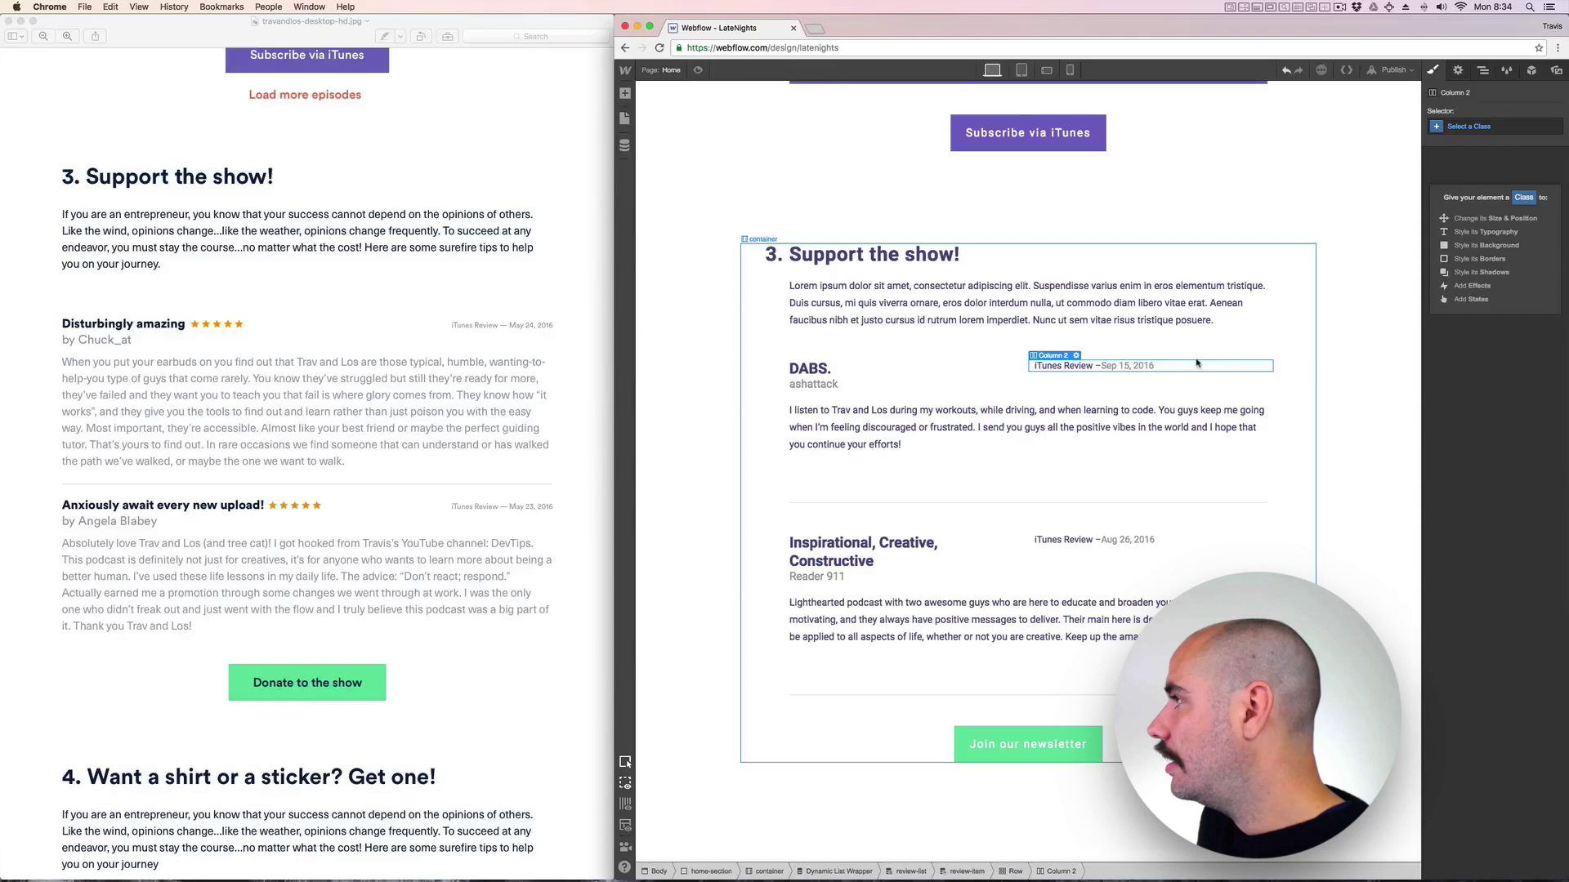
Give the date column a review-dates class and align its text right.
click(1471, 128)
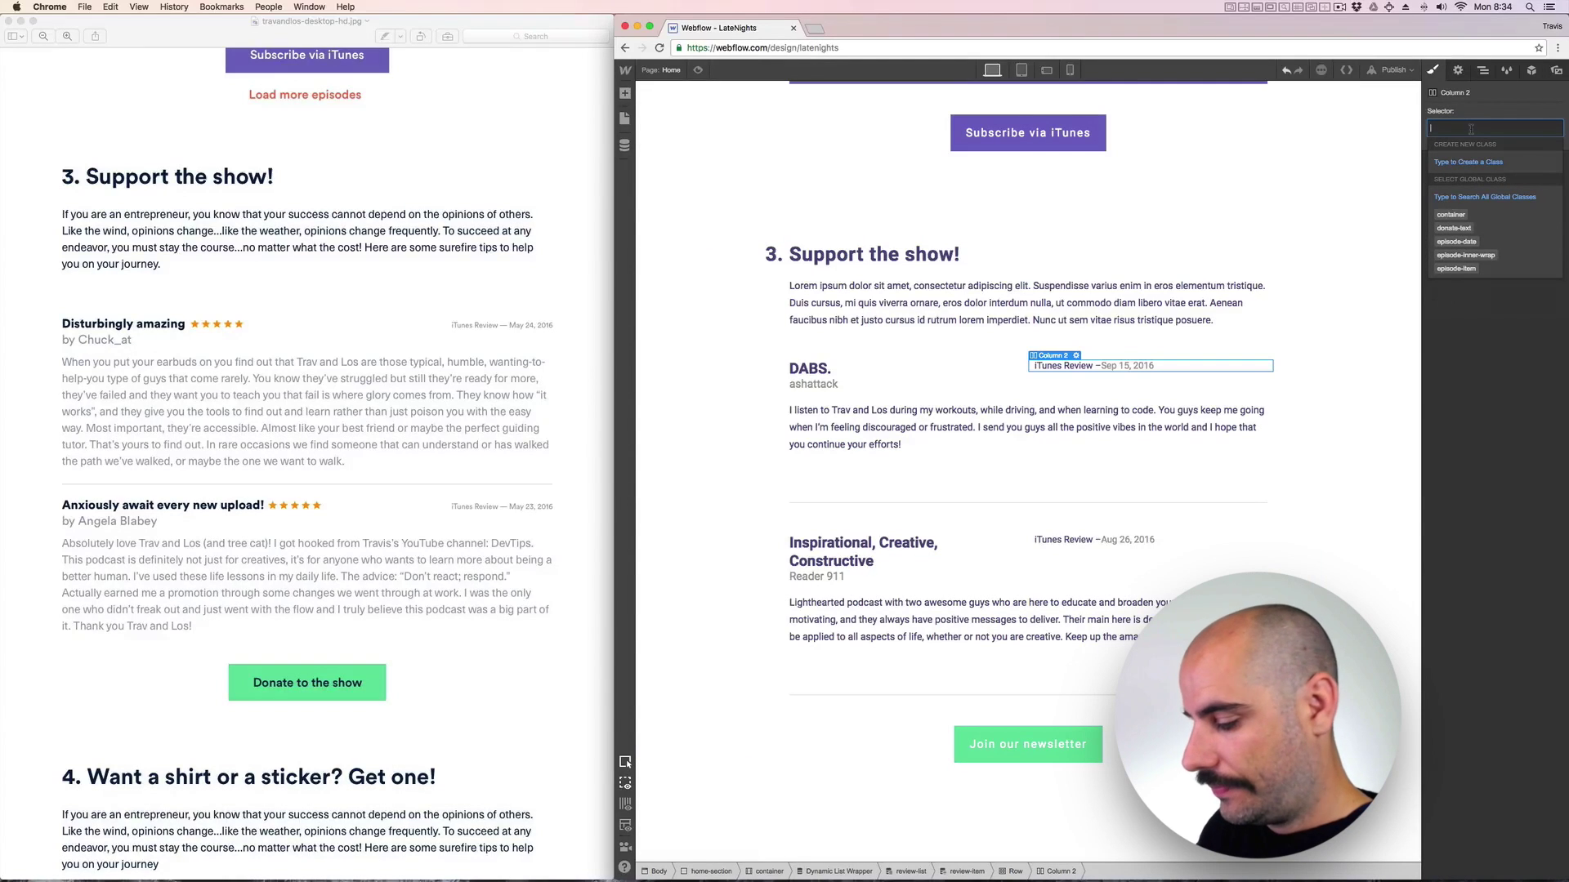
text(revi)
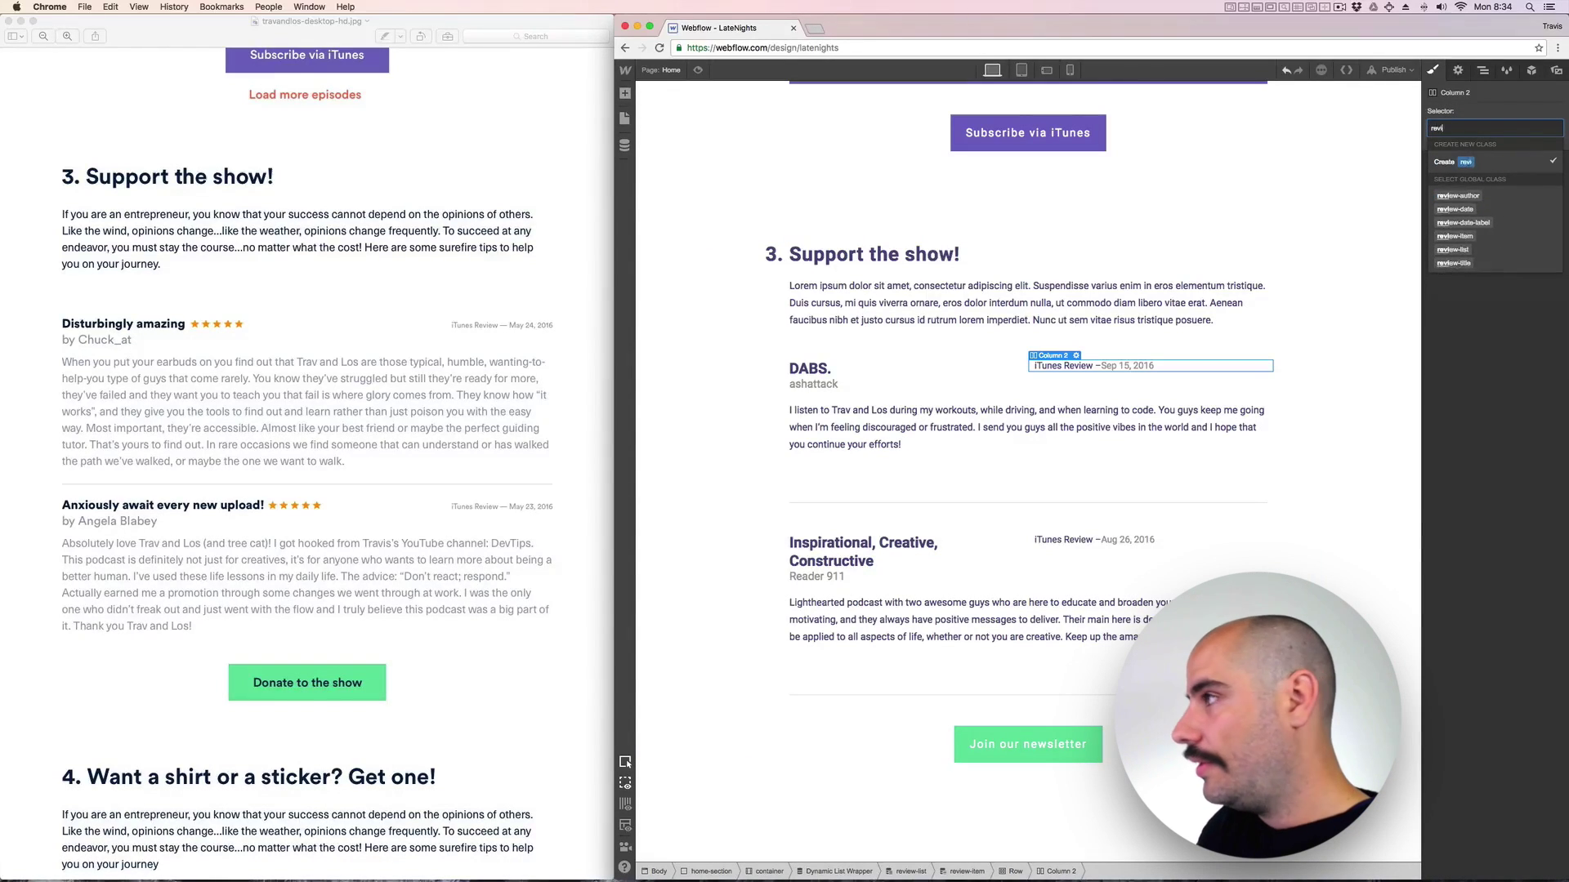
text(ew-teaser)
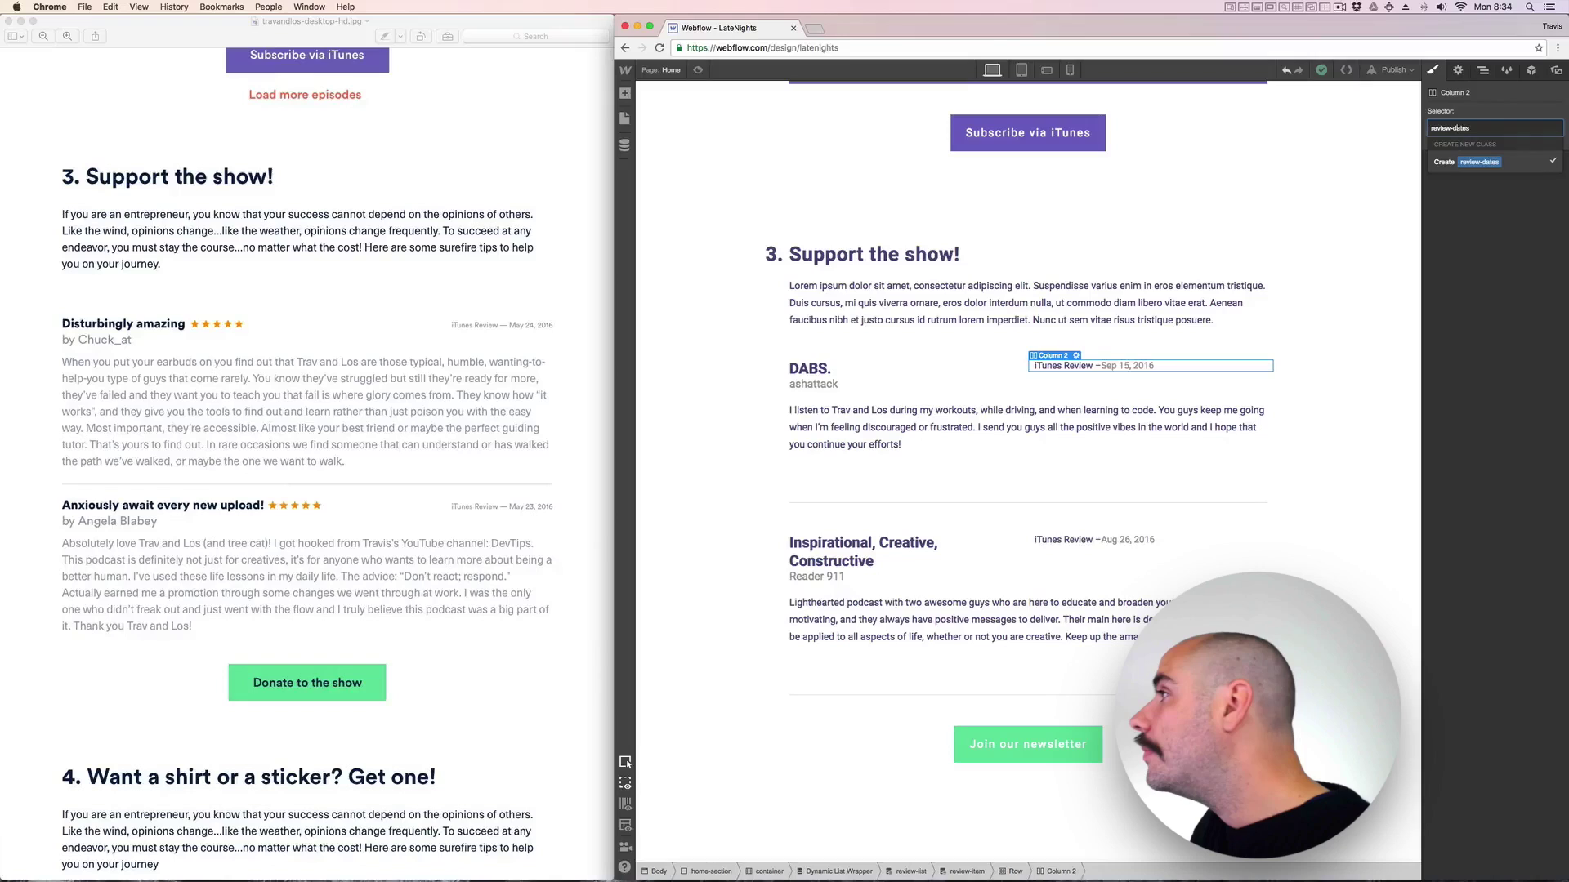
key(Return)
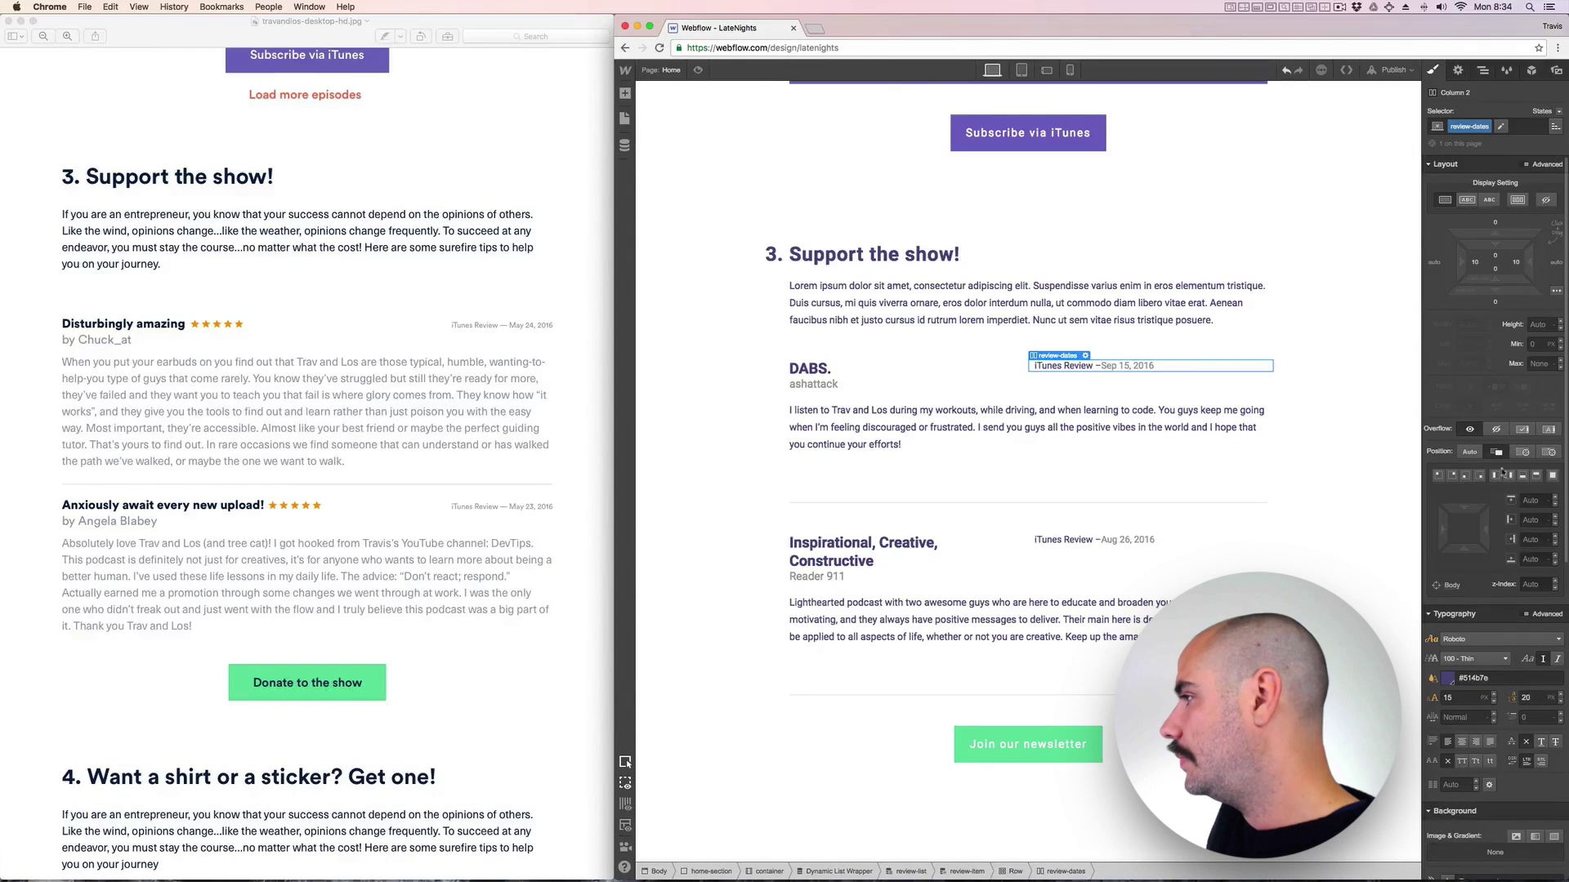
click(1477, 742)
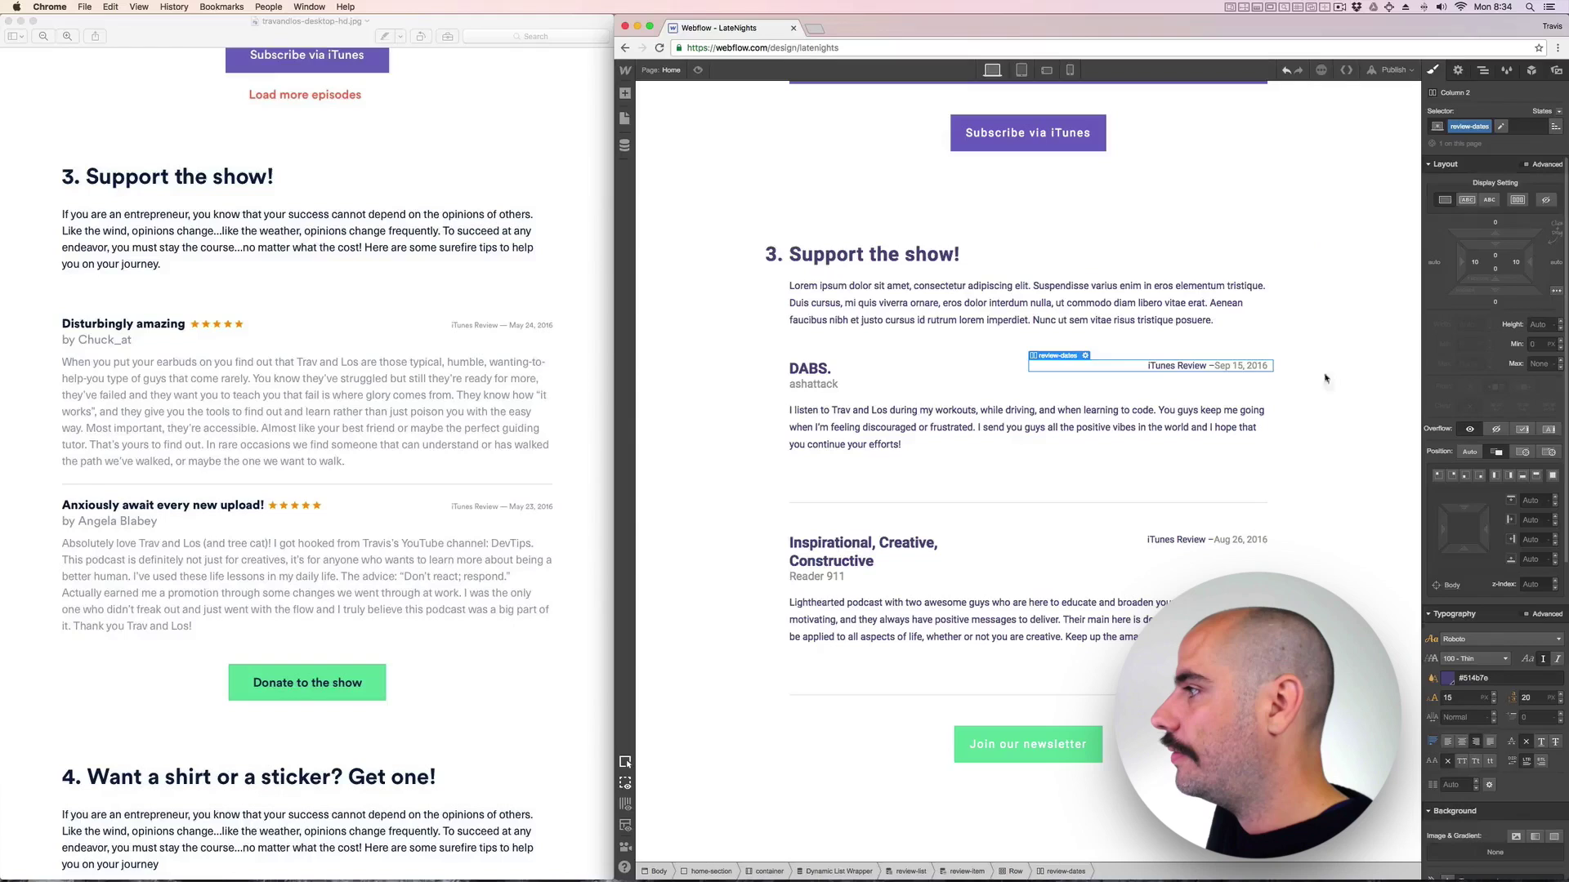
Set review-date-label's right margin to 10 and its text colour to grey #9c9c9c.
click(1186, 367)
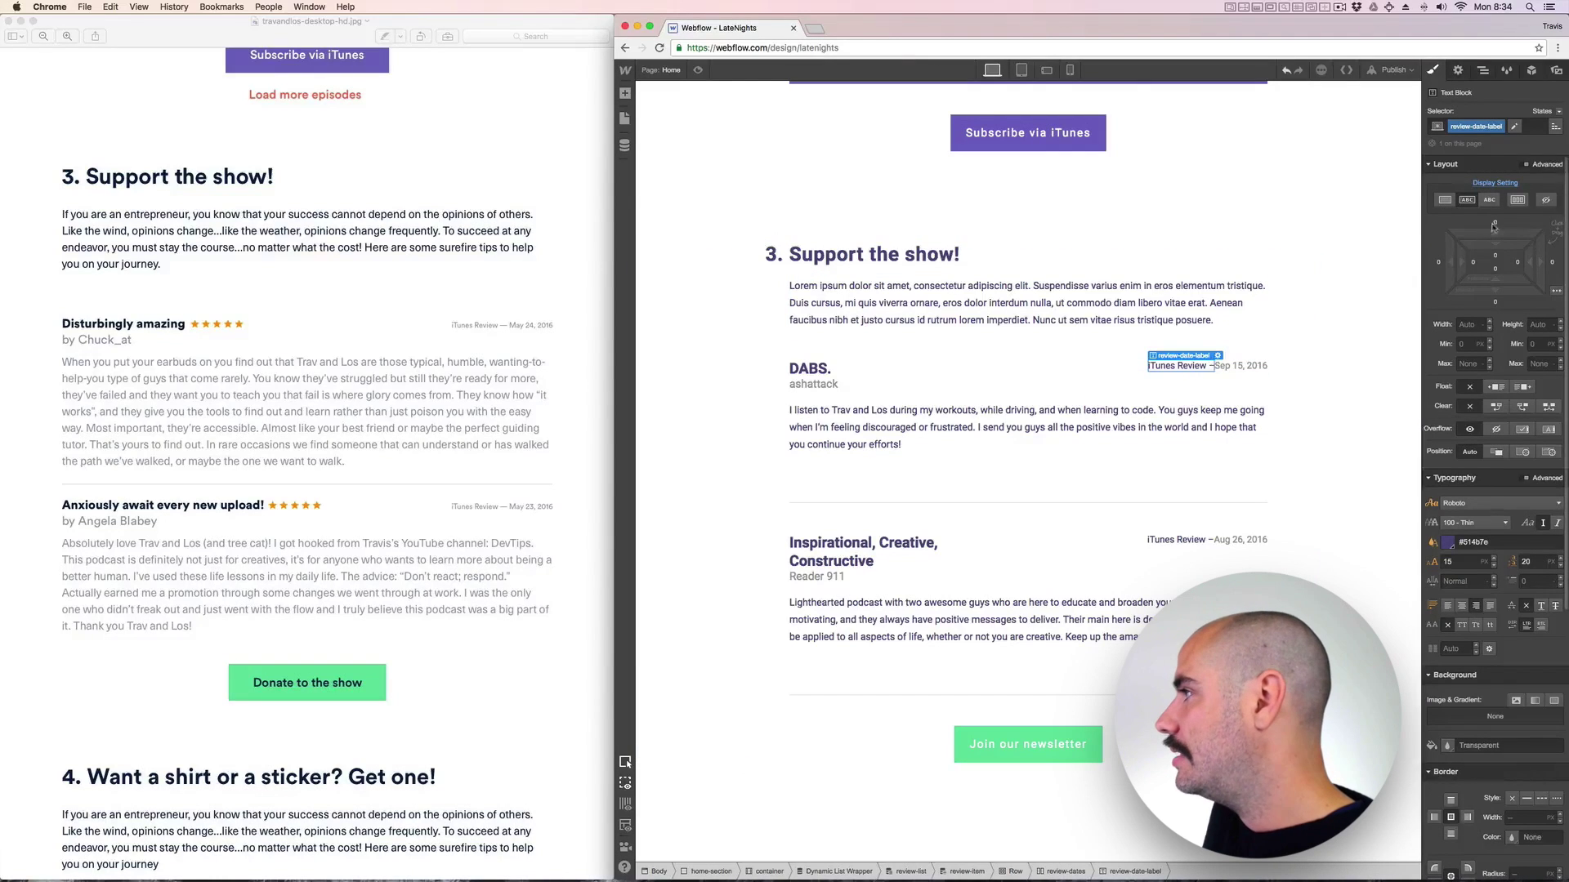
click(1553, 263)
text(10)
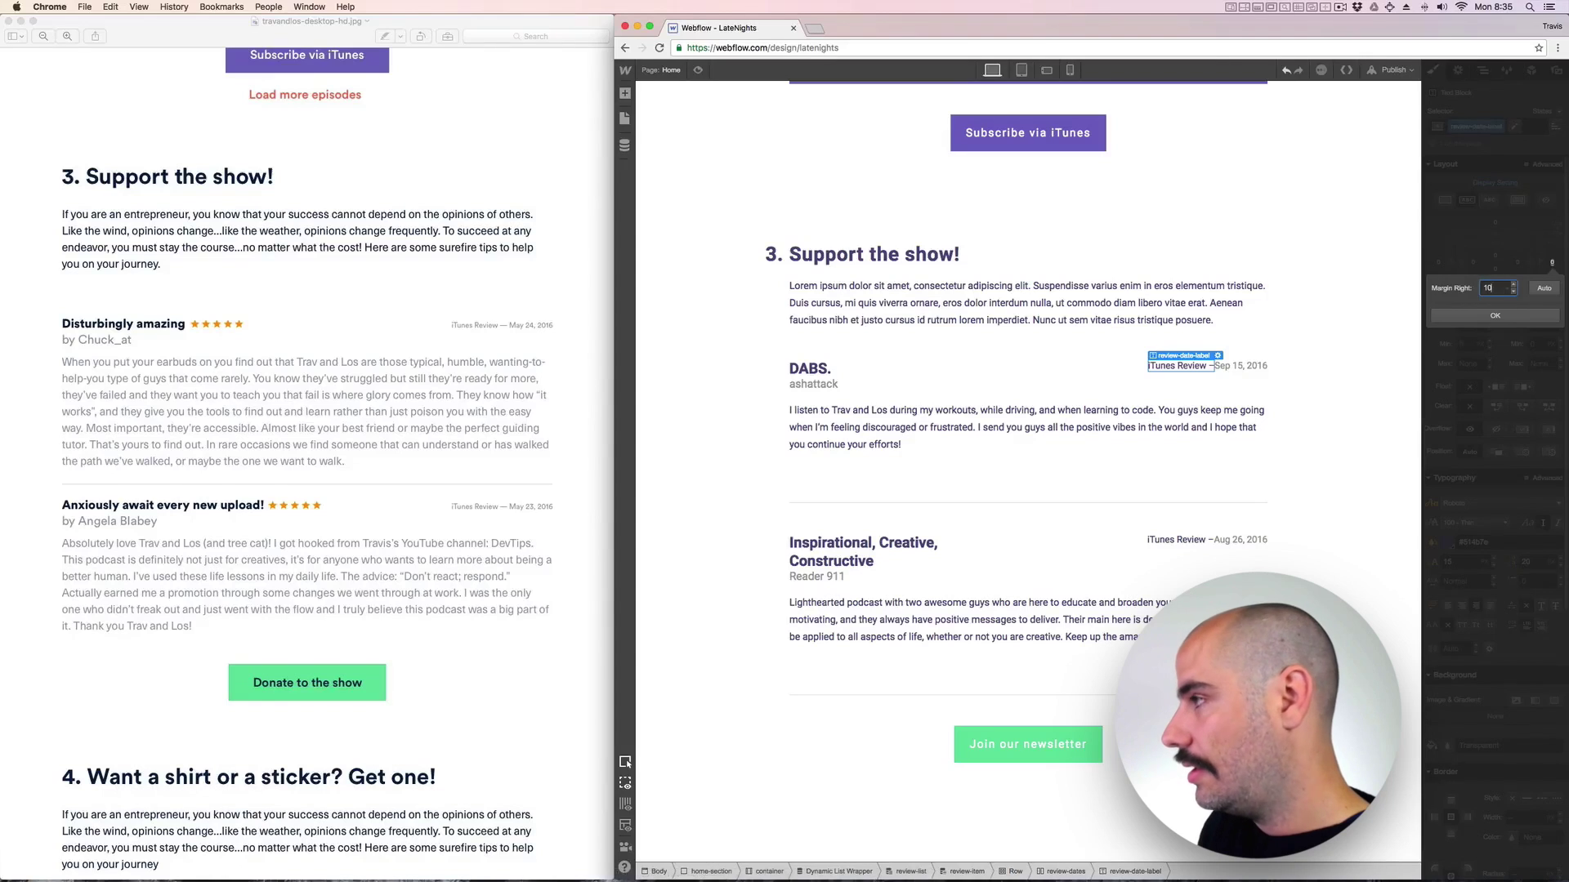
key(Return)
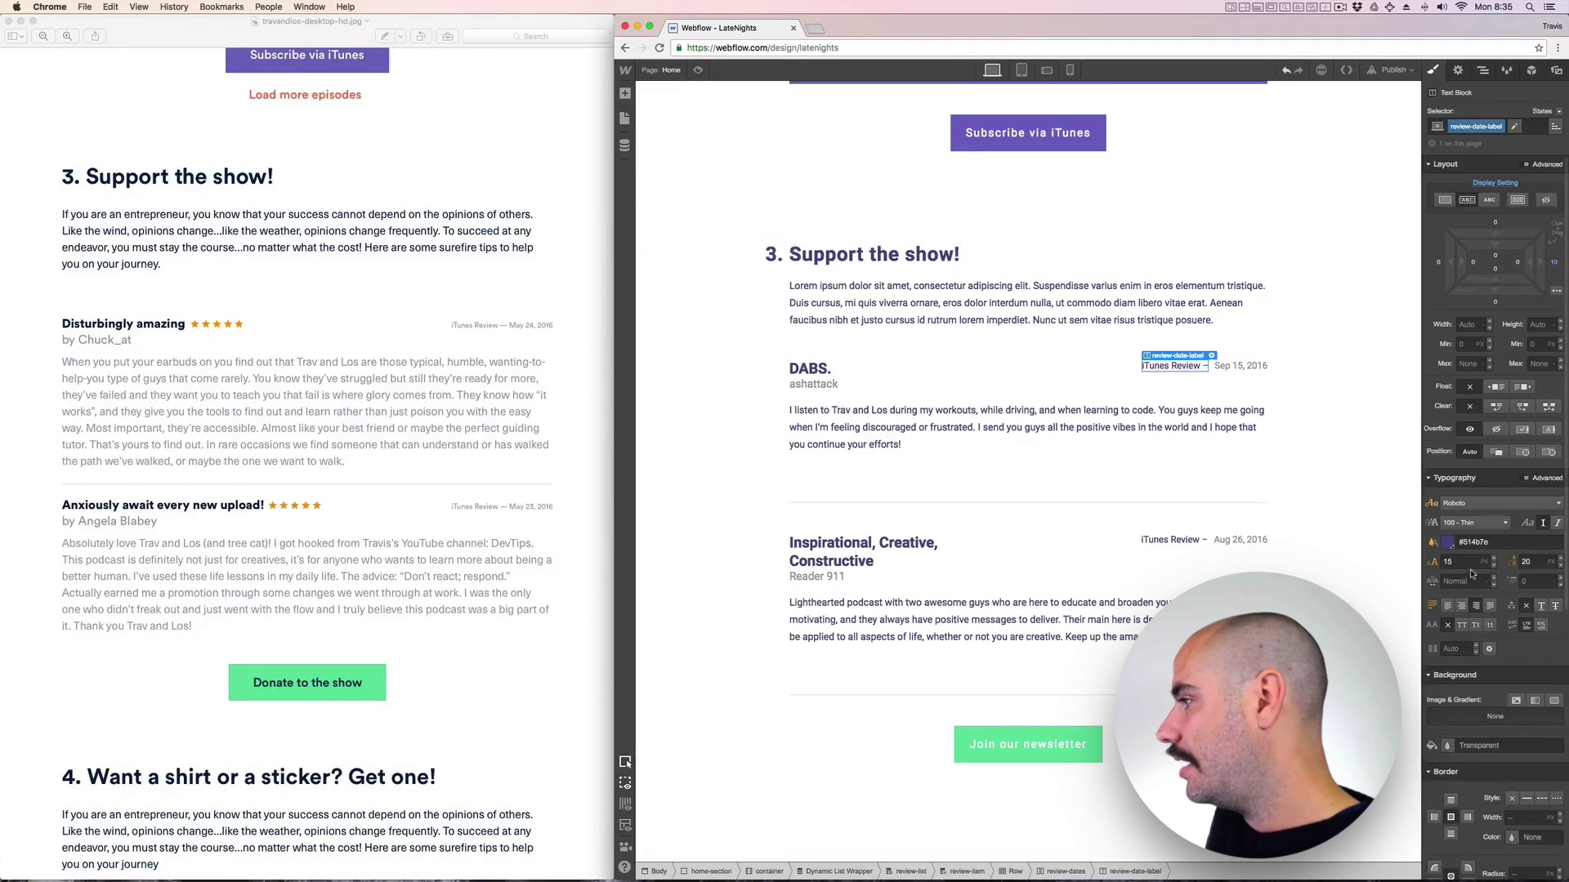
click(1451, 546)
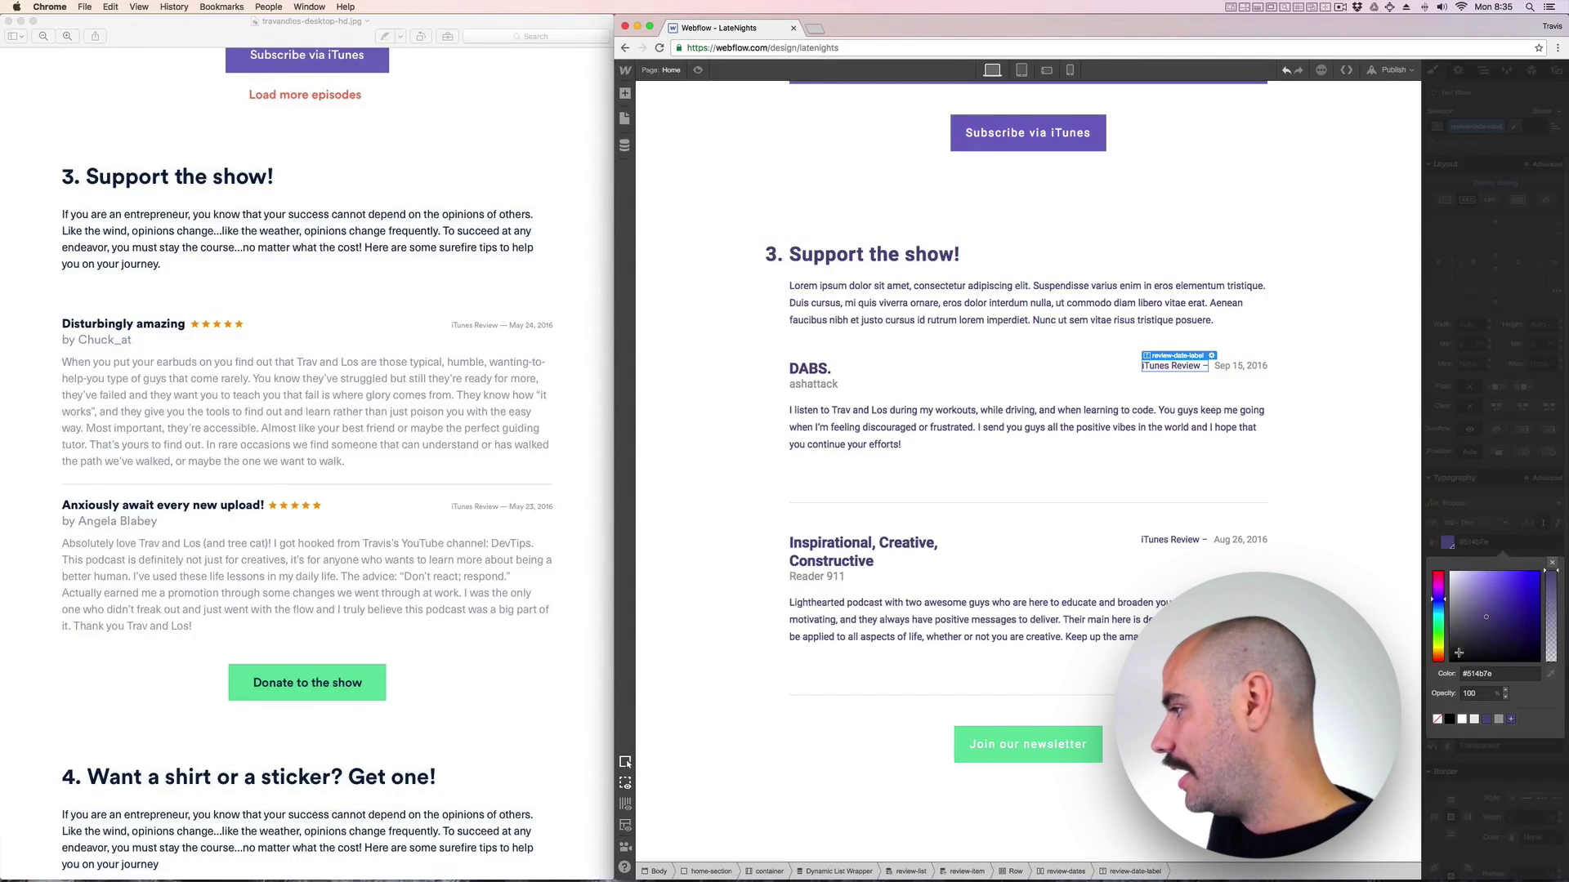
click(1498, 719)
click(1410, 368)
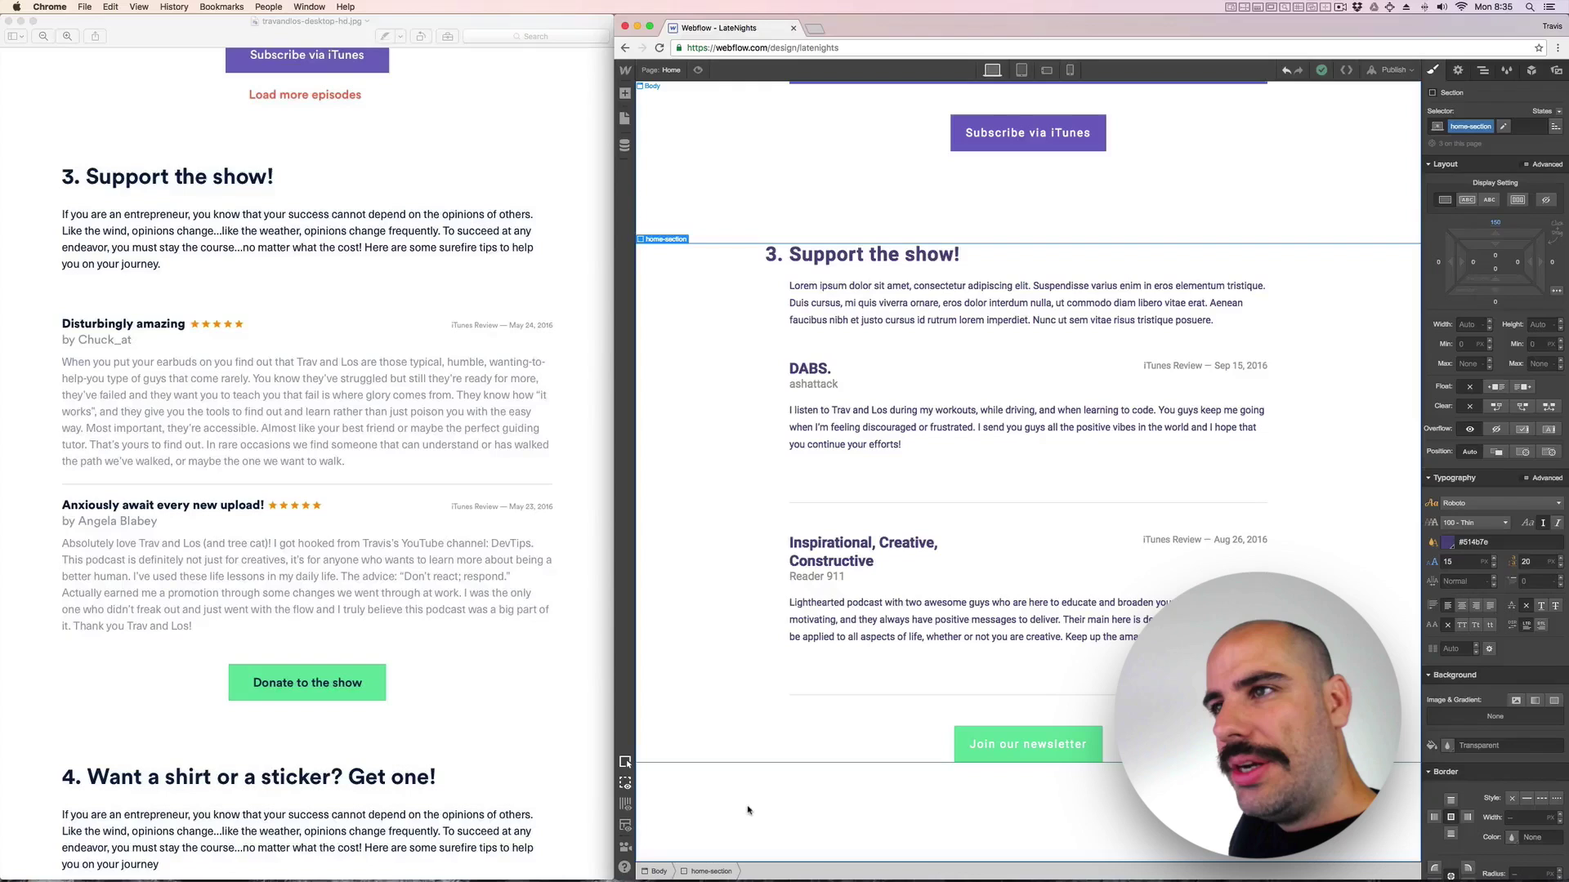
click(490, 293)
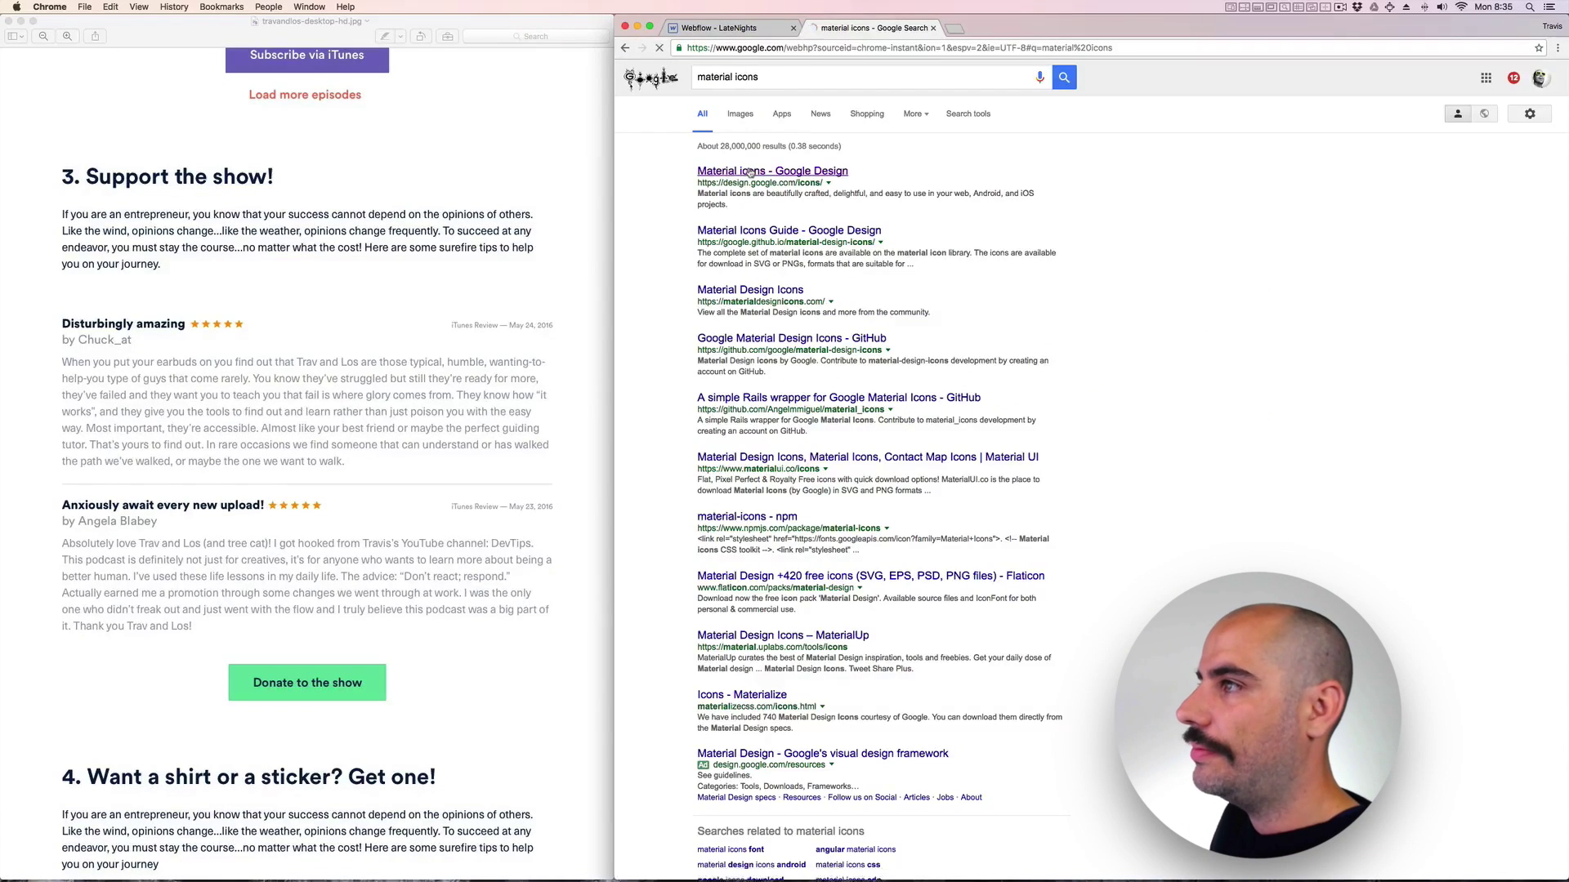
Search Material Icons for 'star' and download the filled star as SVG and PNGs.
click(745, 166)
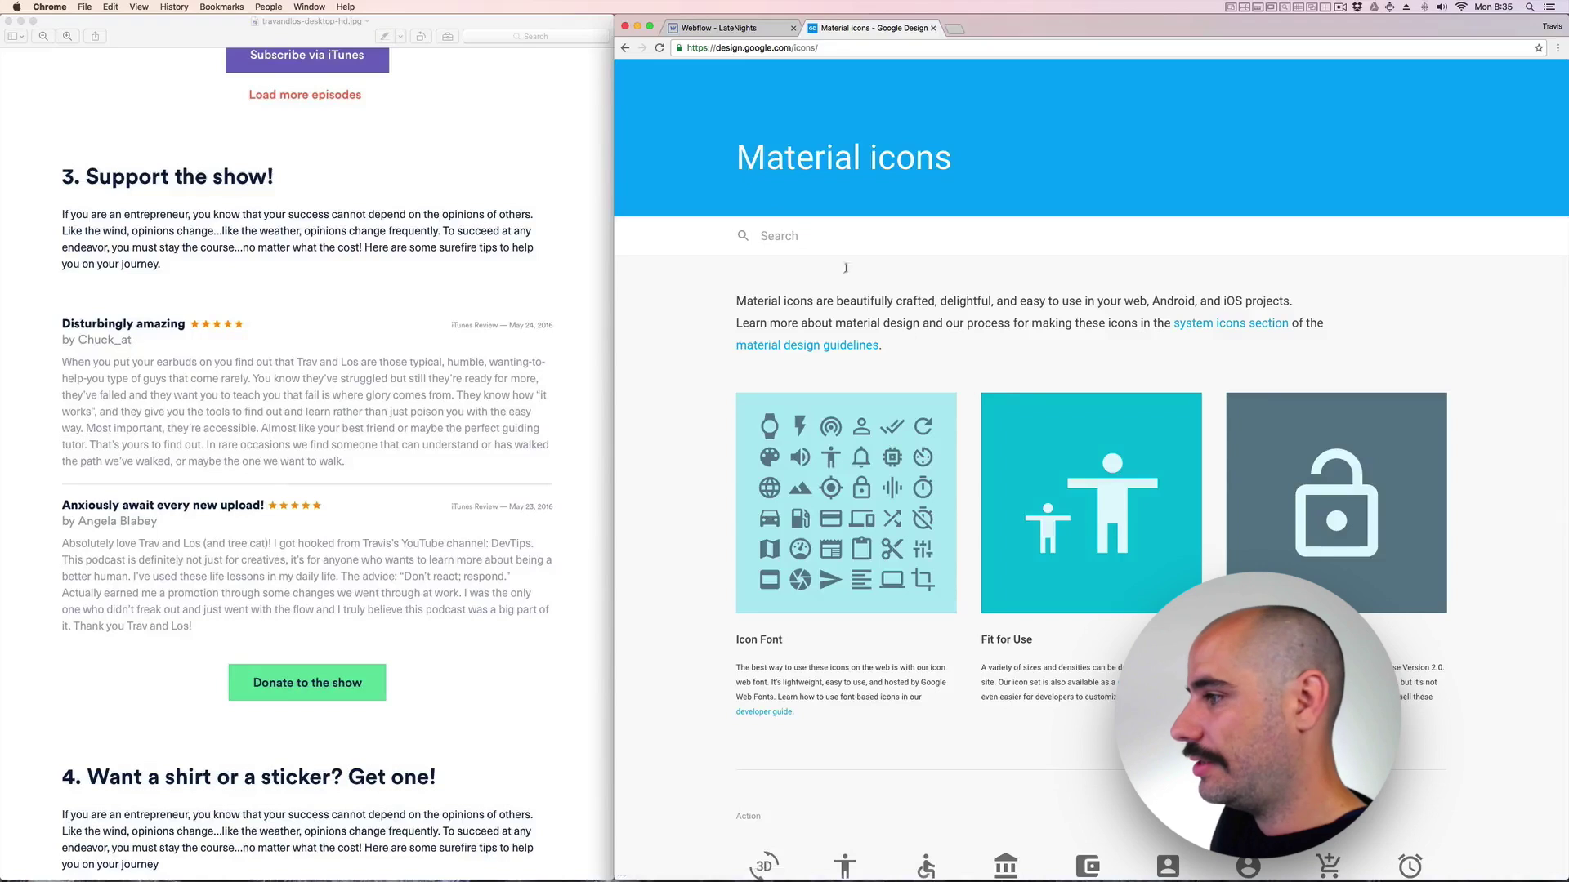
click(925, 252)
text(star)
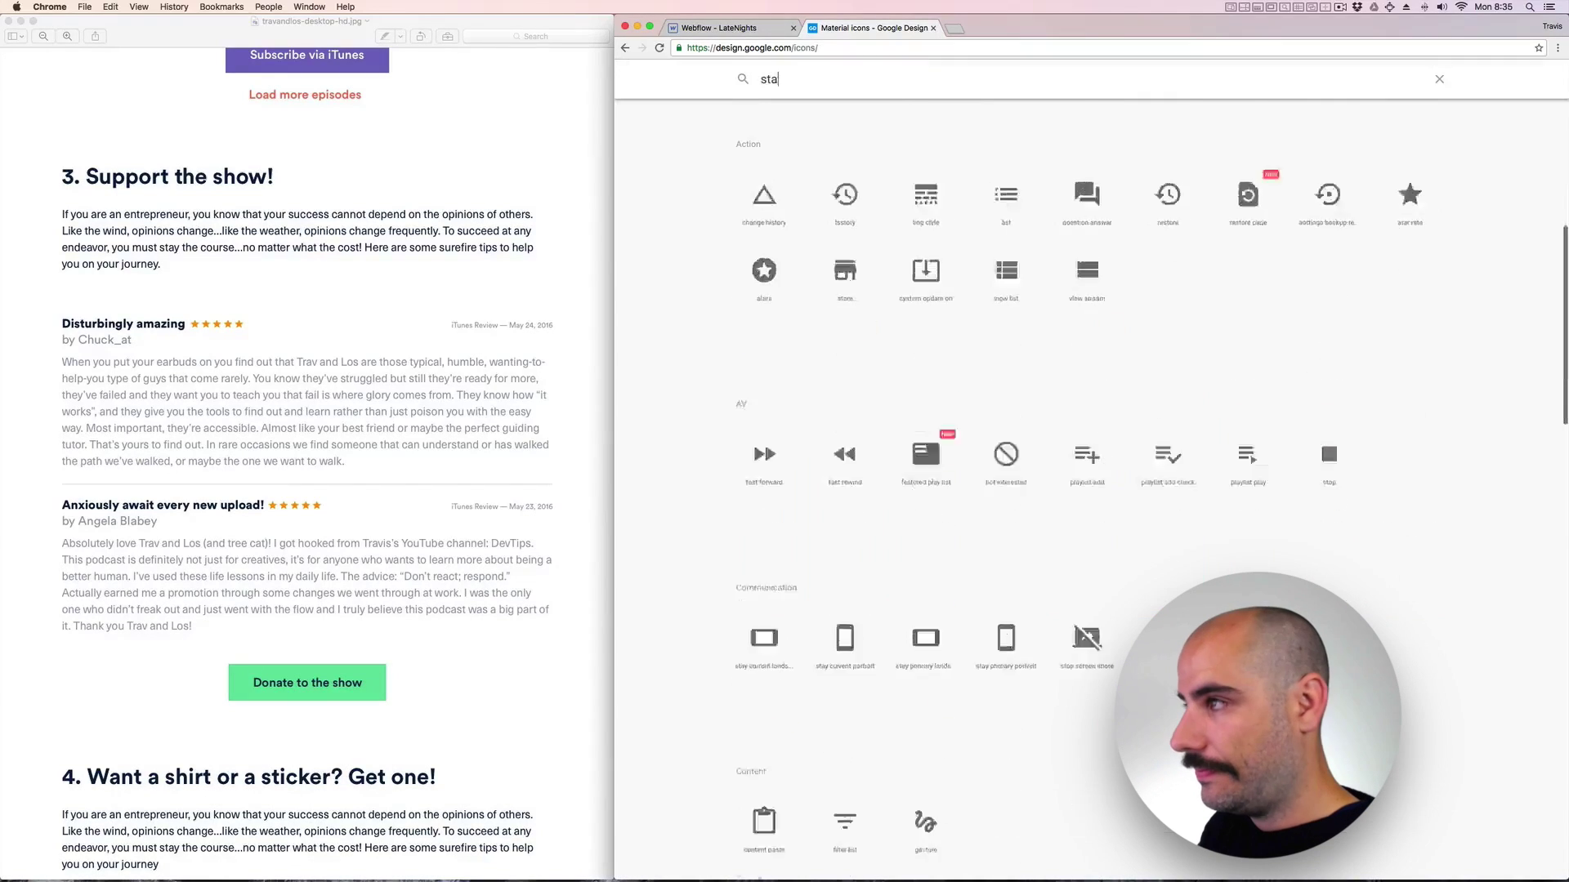
click(763, 462)
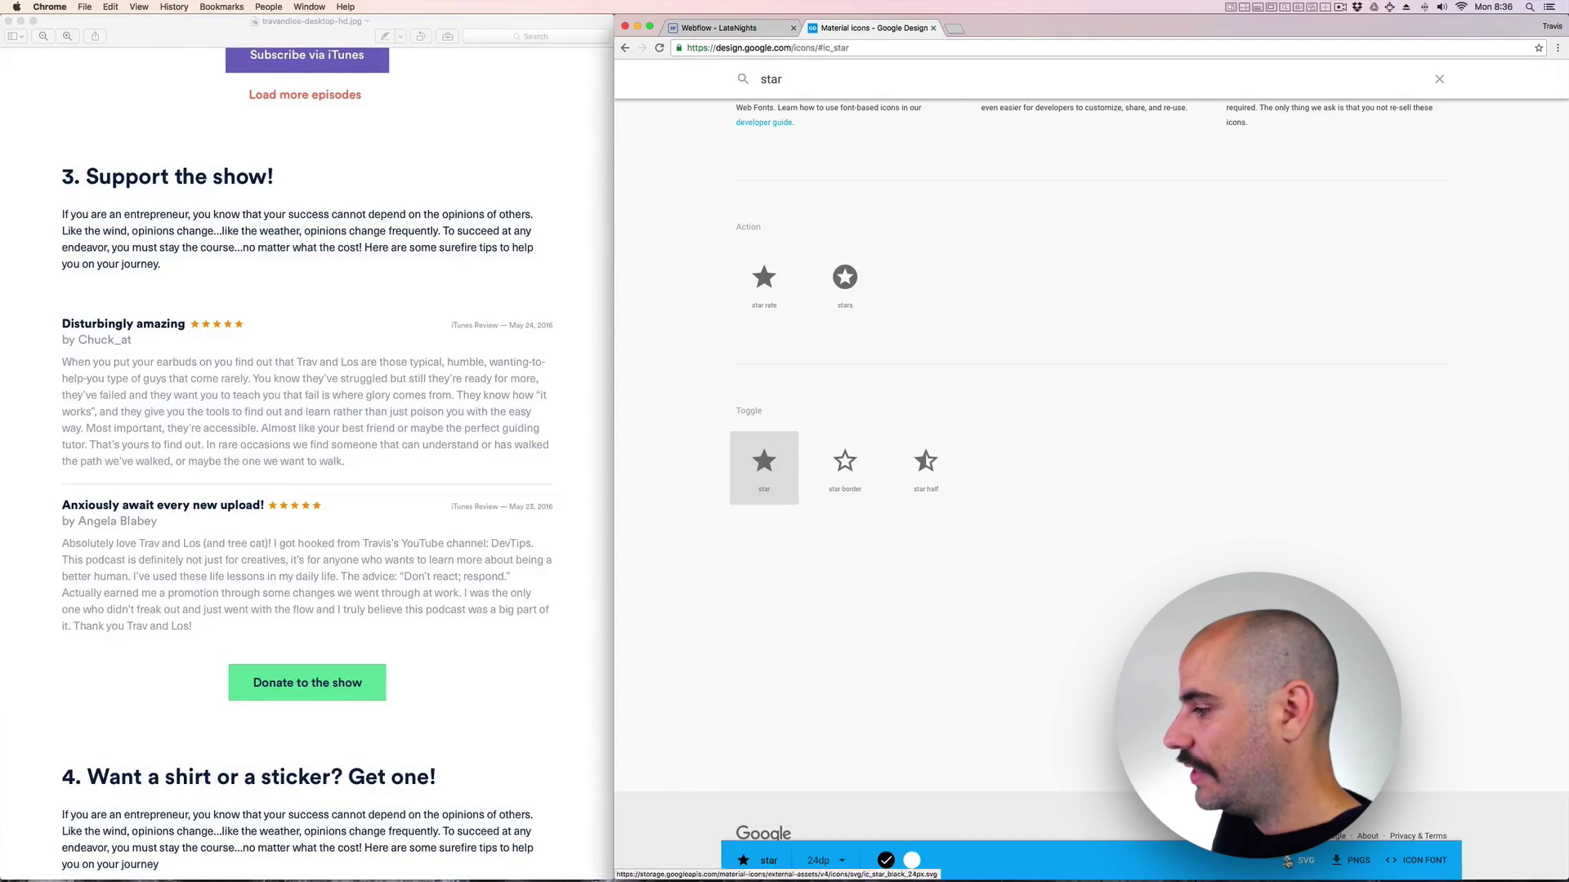
click(1307, 833)
click(1352, 833)
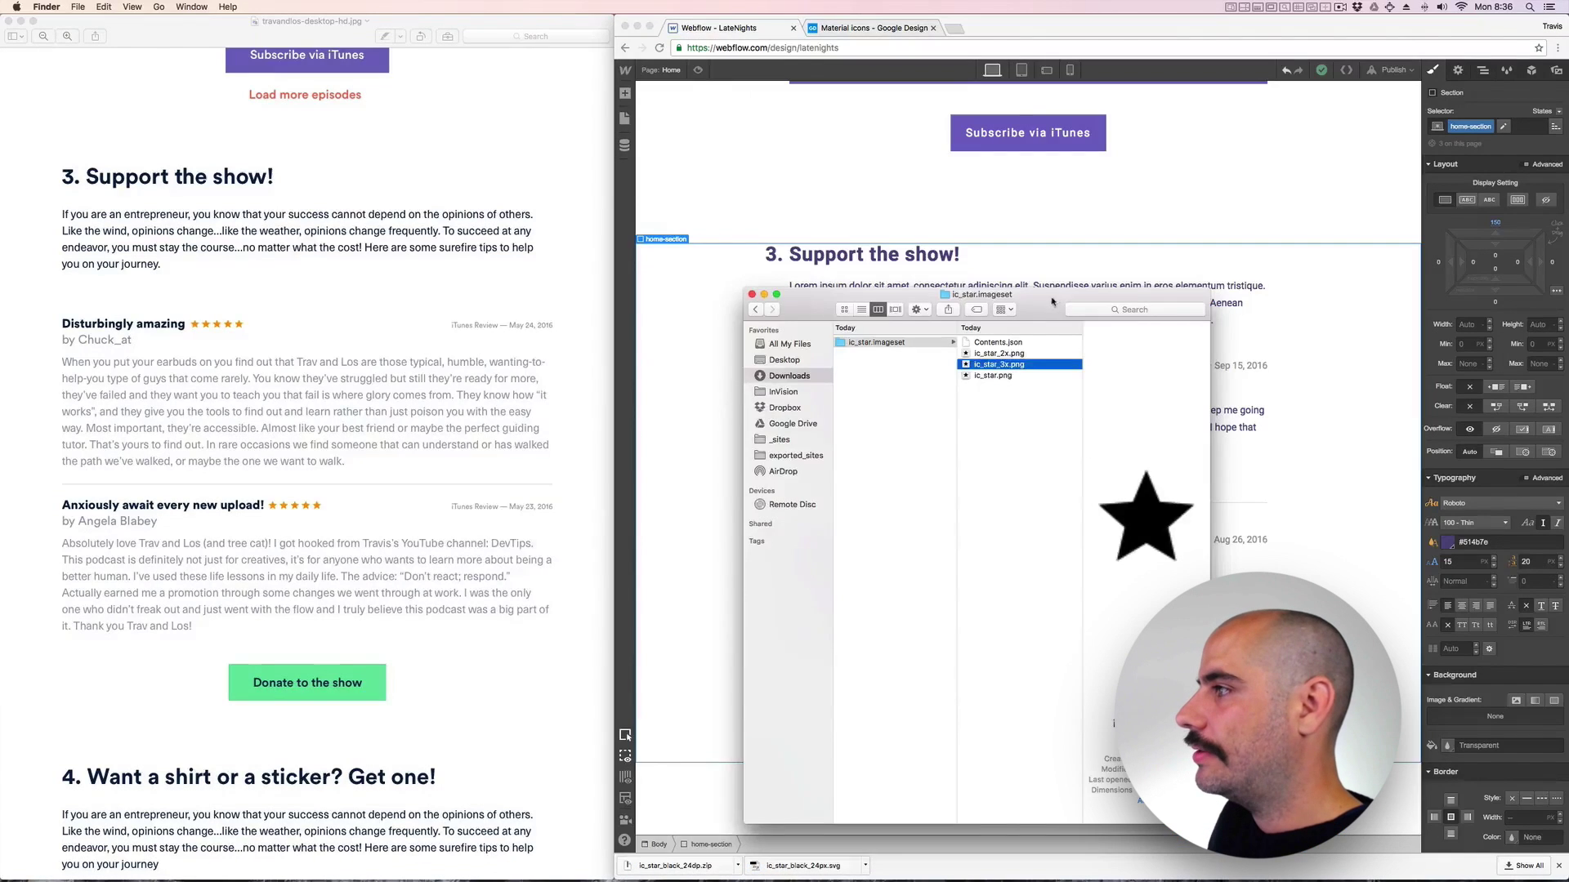
drag(1051, 302, 450, 226)
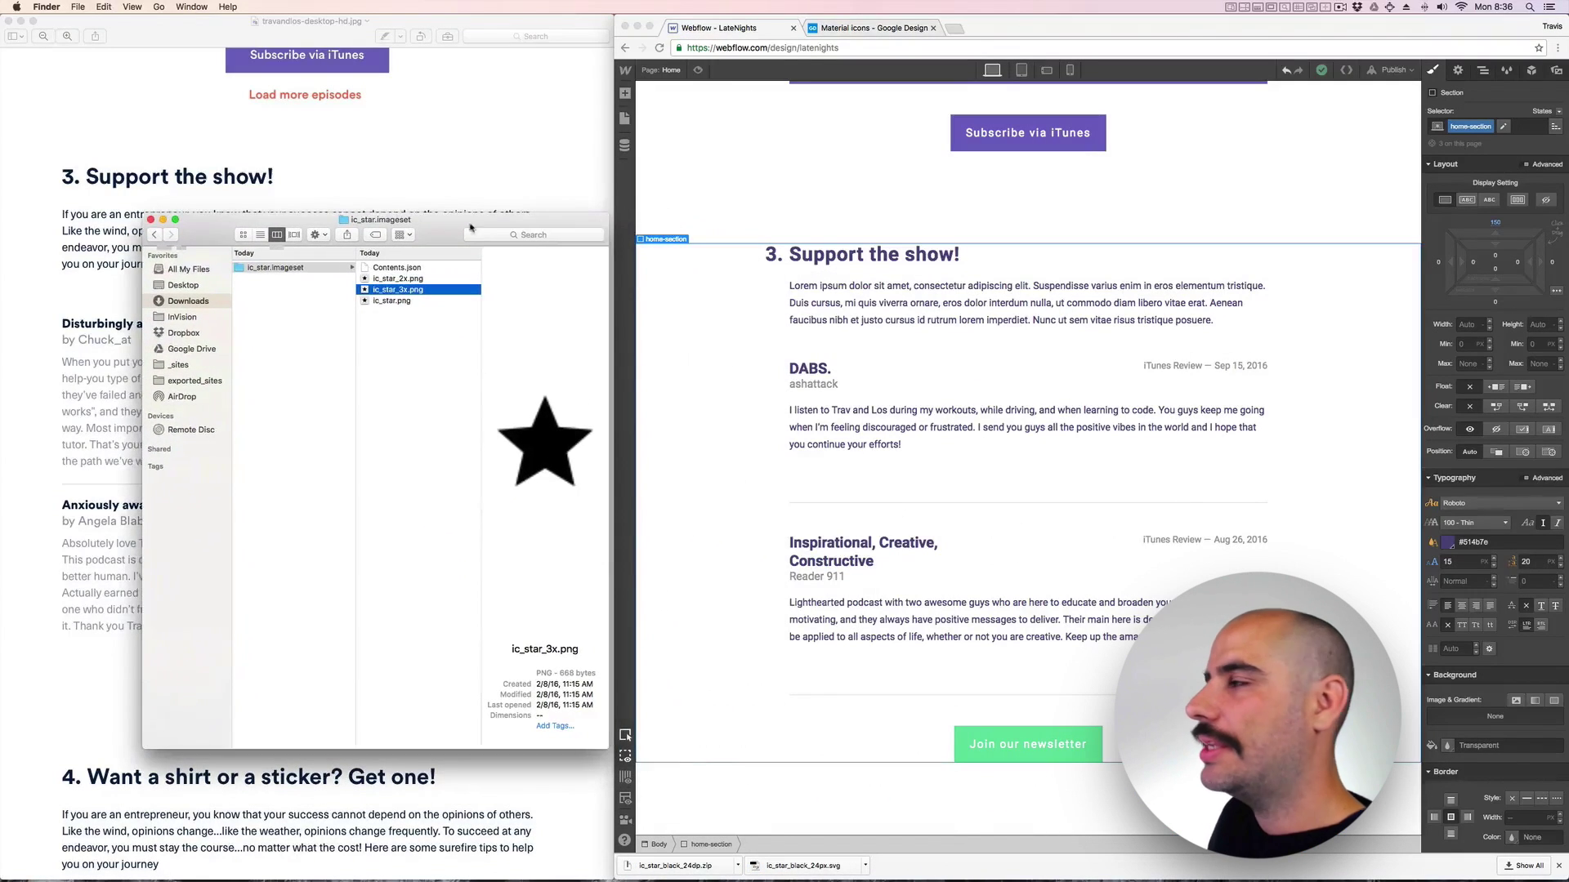
Upload ic_star_2x.png to the site's Assets and drop it under the review title.
click(1557, 71)
click(1556, 71)
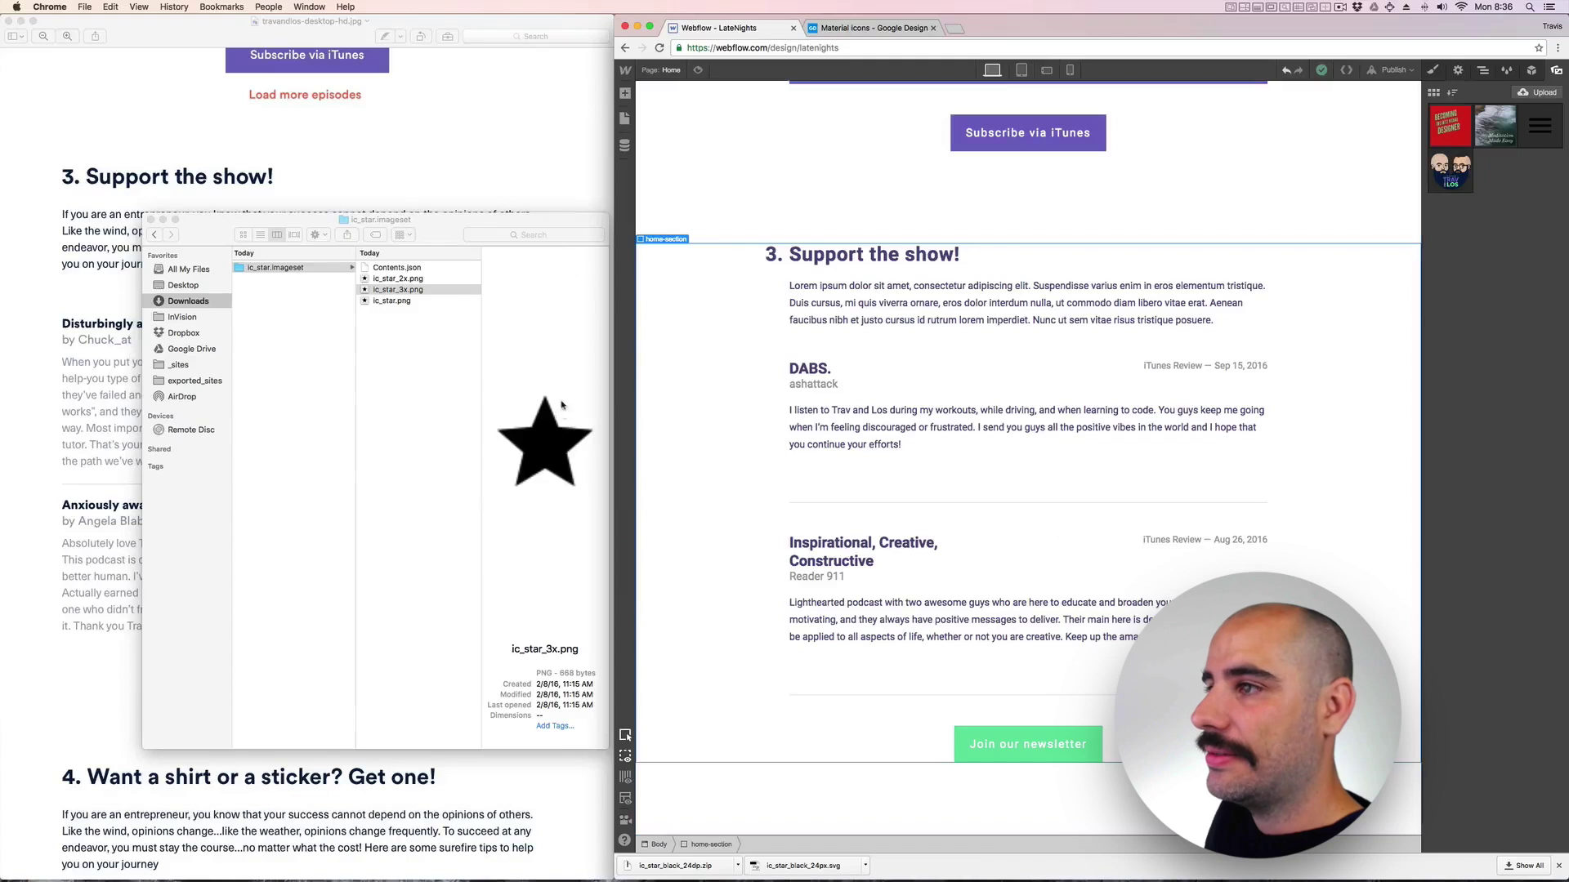
click(391, 281)
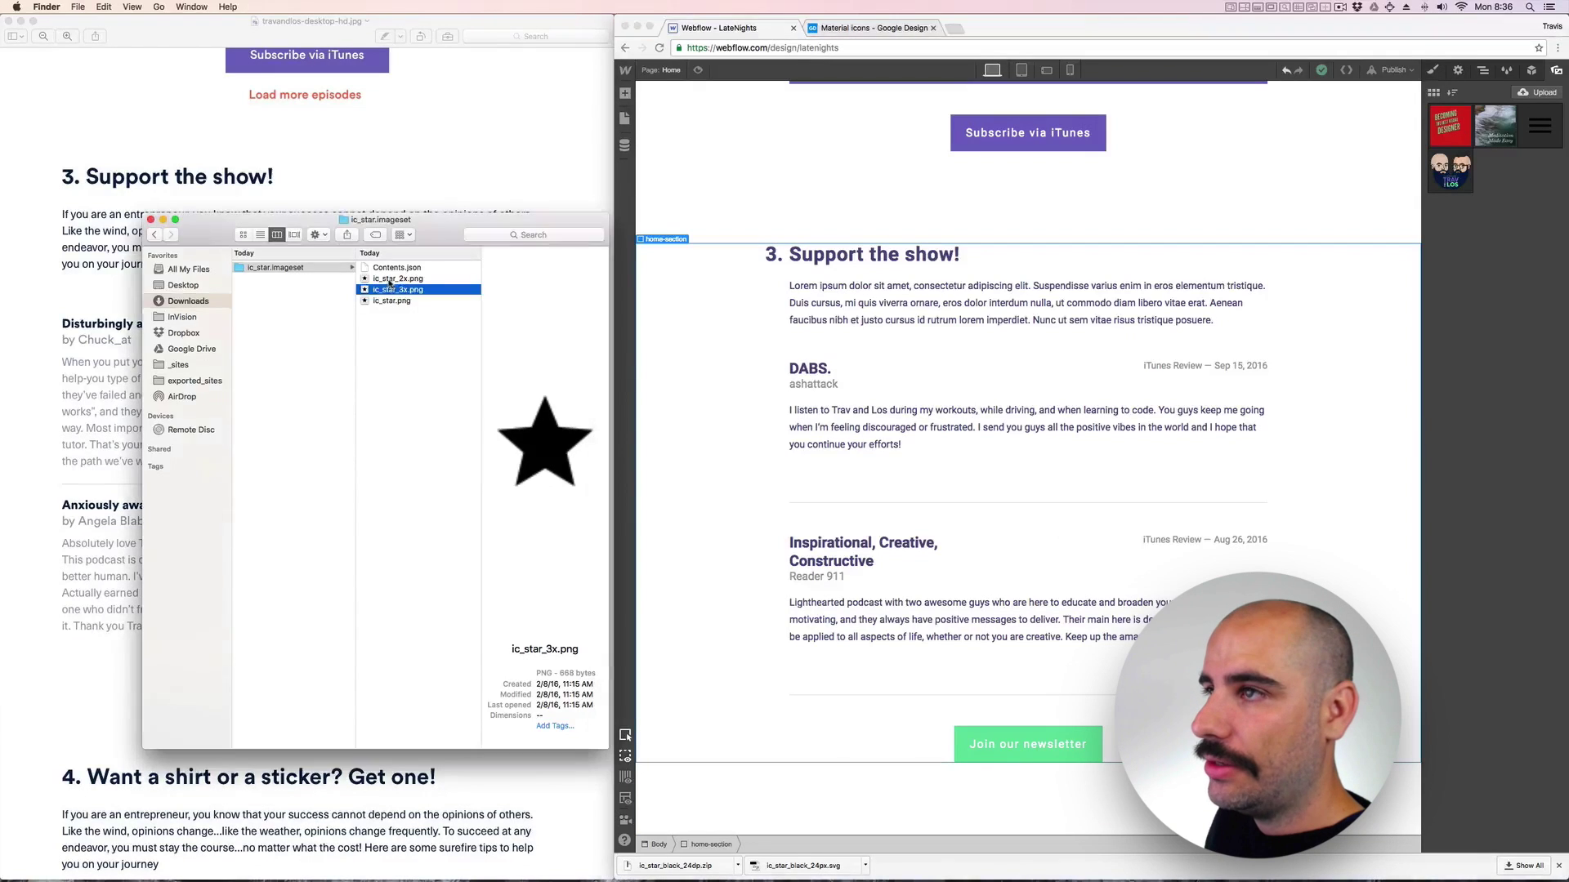
drag(392, 281, 1513, 238)
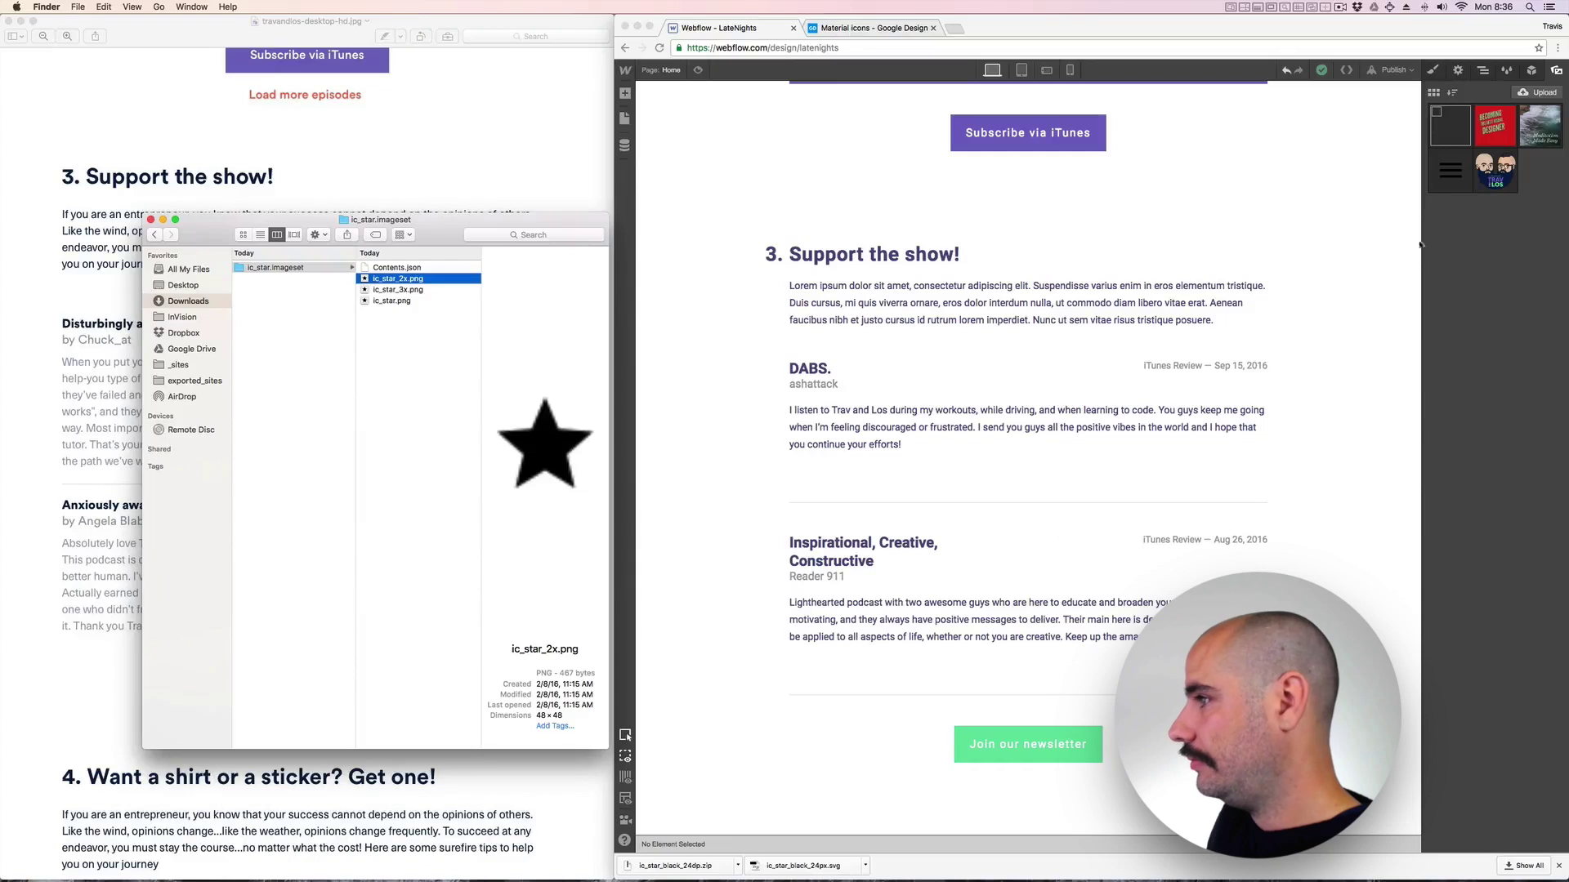
click(850, 369)
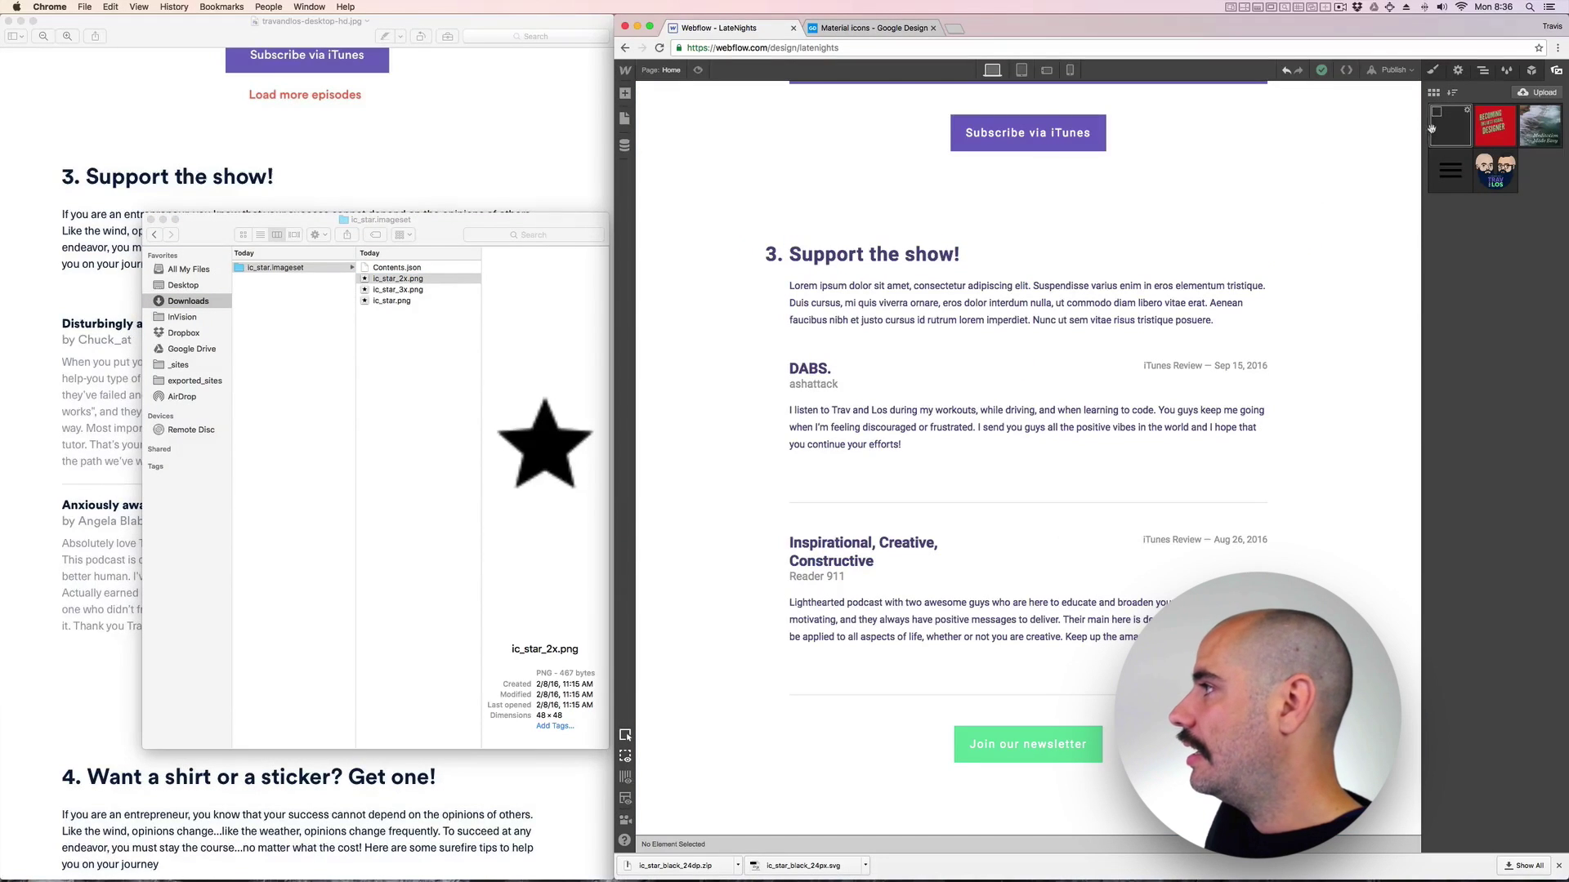
mouse_move(1439, 128)
mouse_down()
mouse_move(1436, 150)
mouse_move(940, 307)
mouse_move(852, 352)
mouse_move(847, 373)
mouse_up()
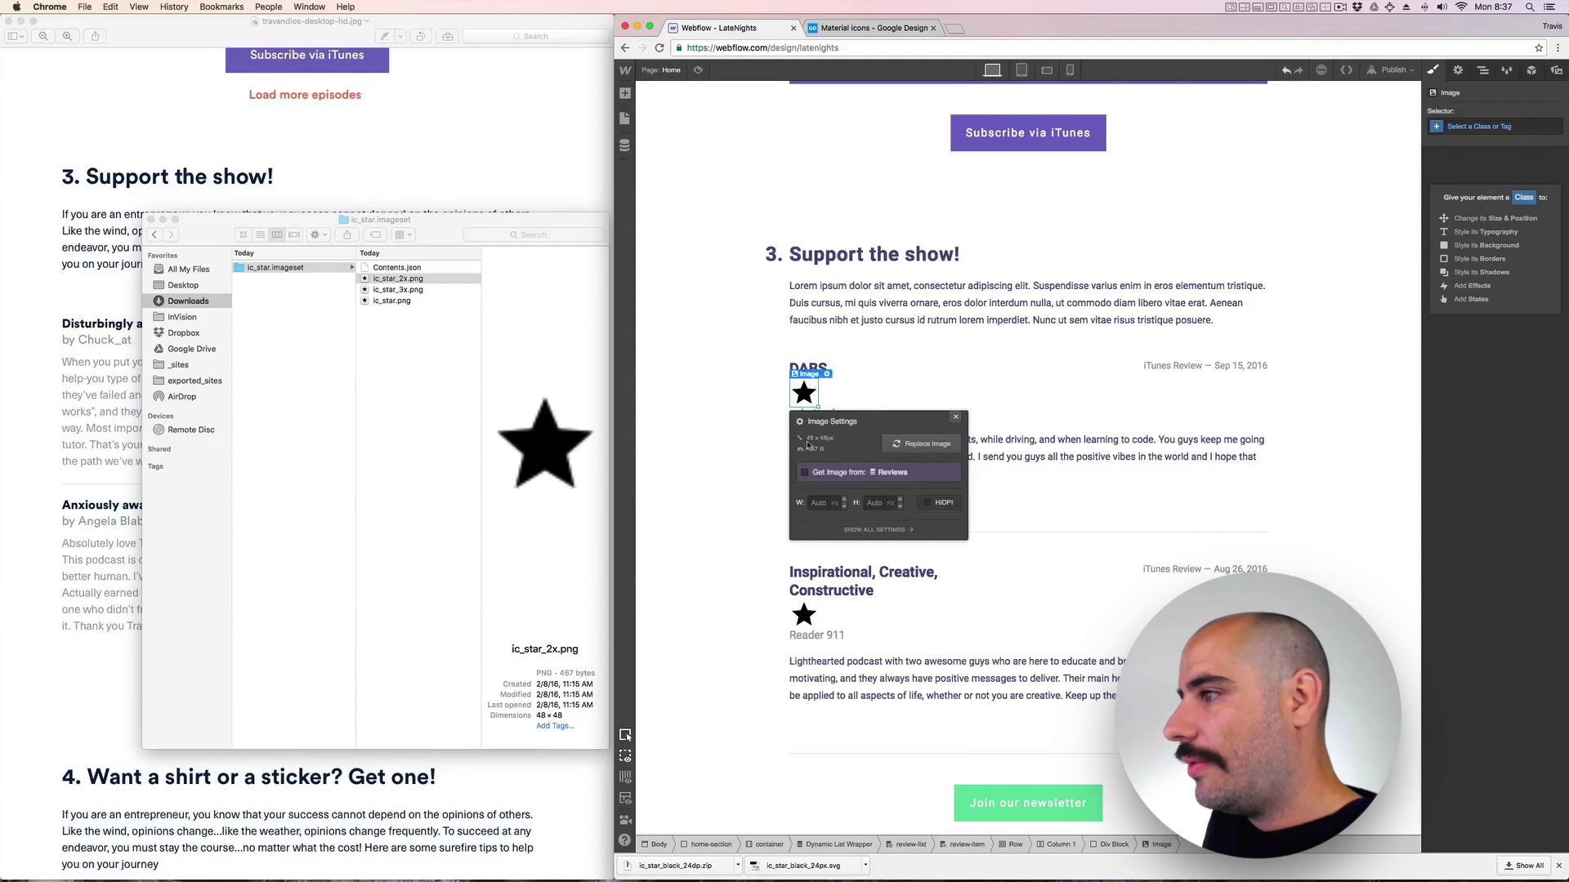
Size the star at 24 px with a review-star class, inline display and 87% opacity.
click(927, 504)
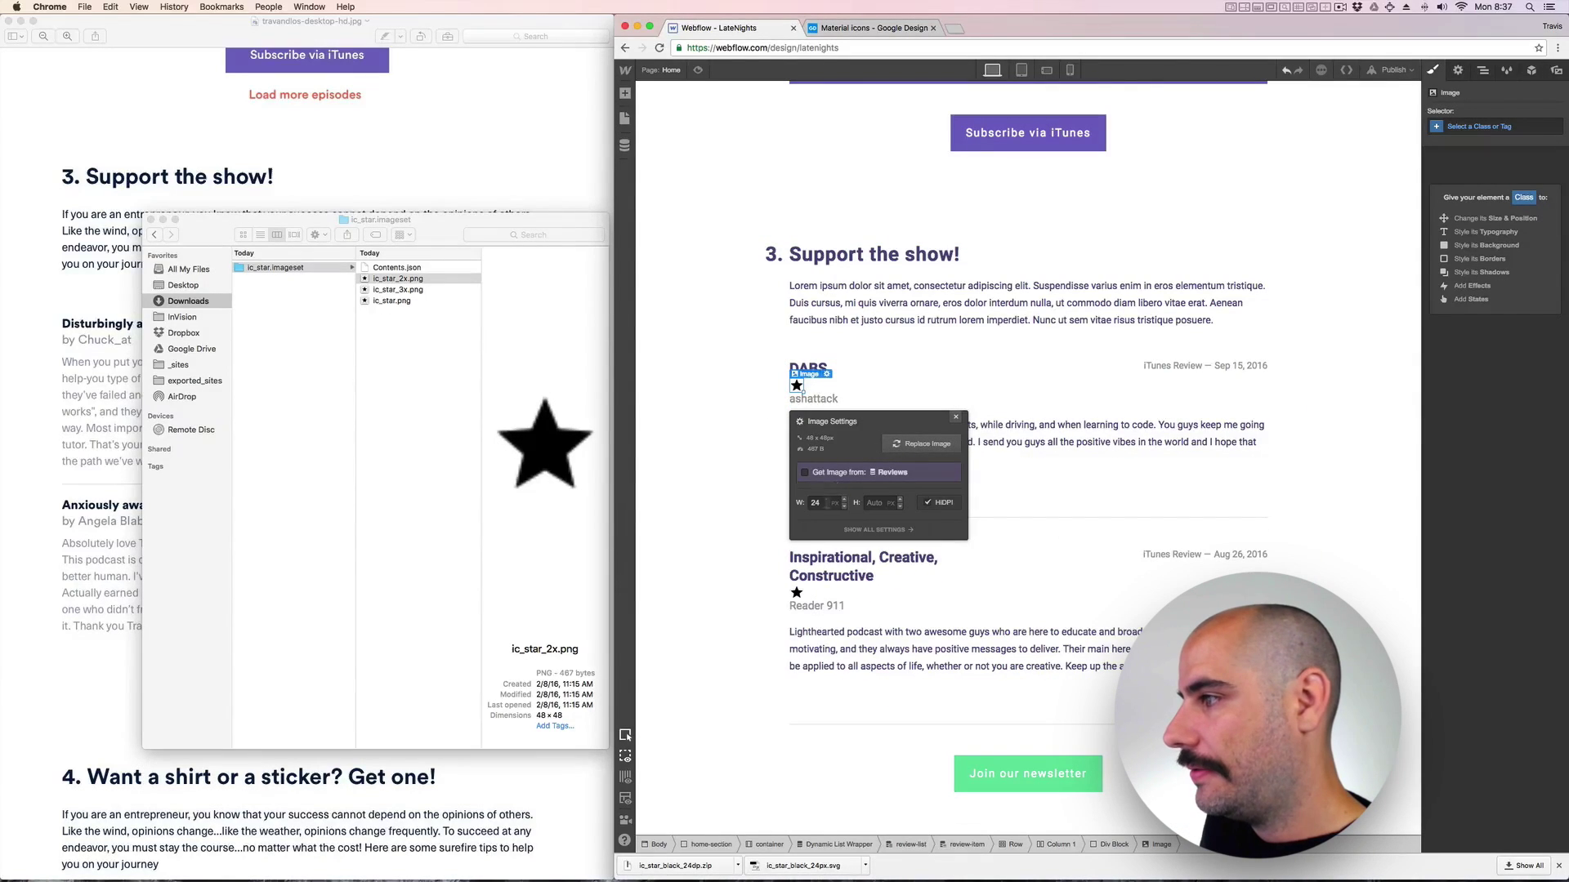
click(1467, 125)
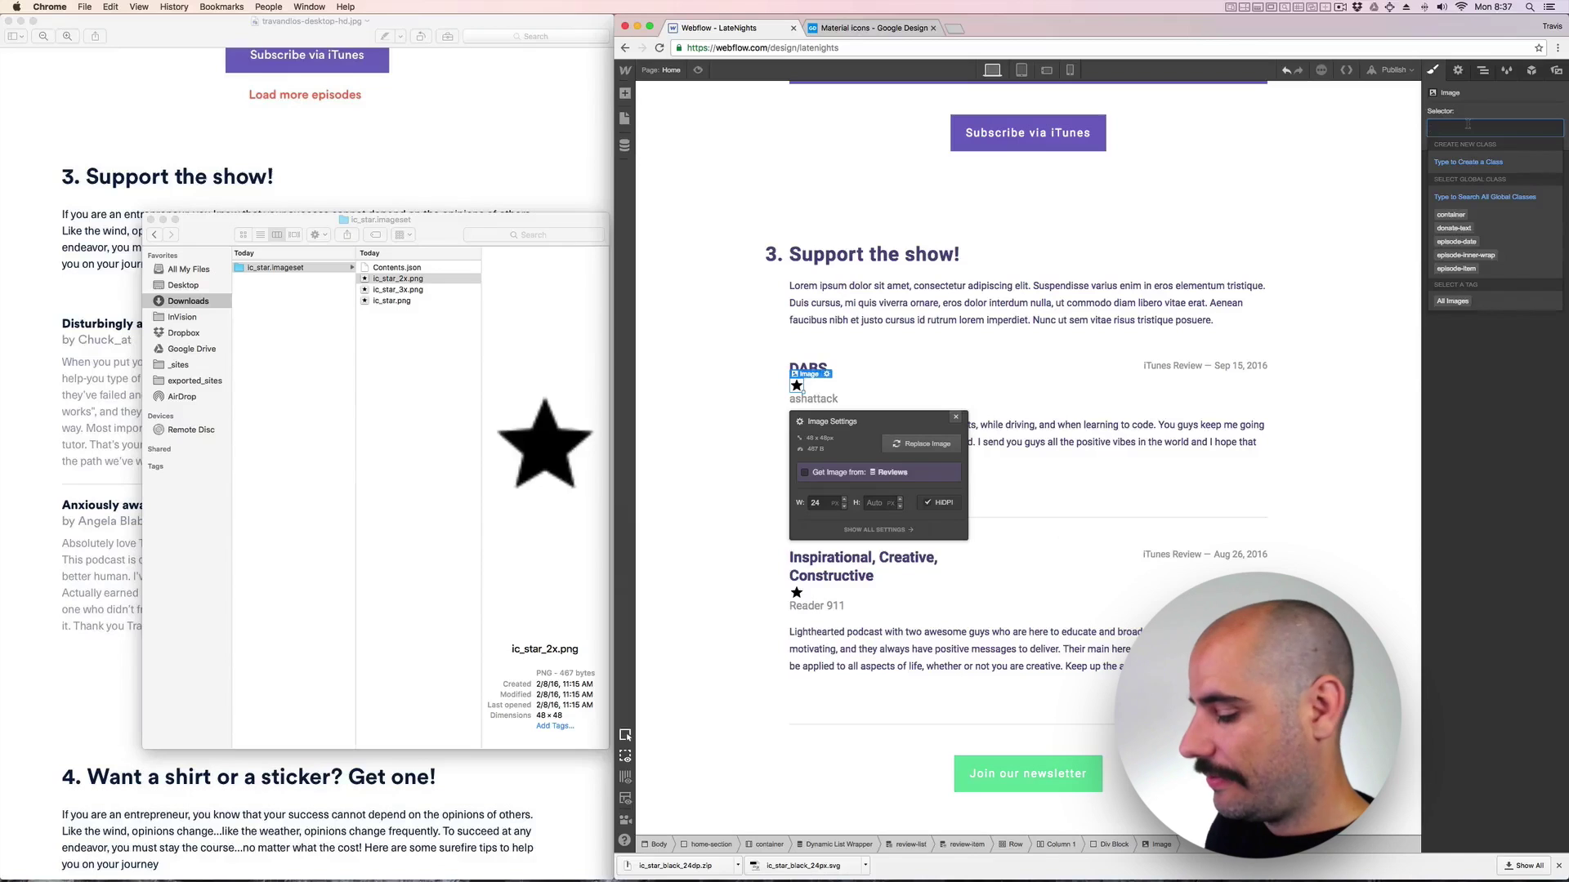
text(star)
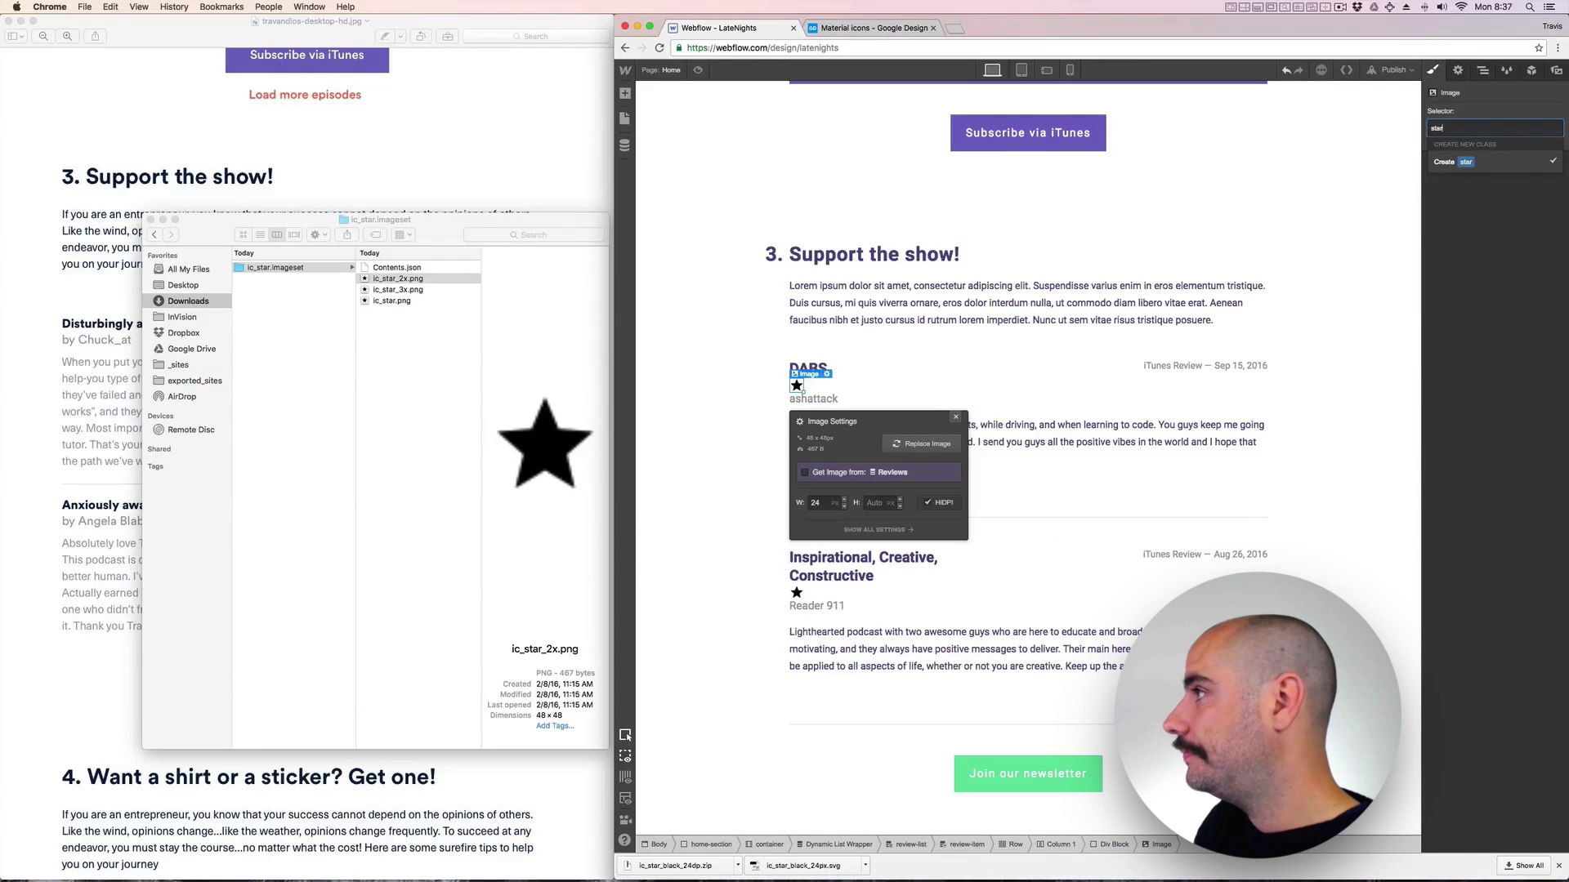
text(review-)
key(Return)
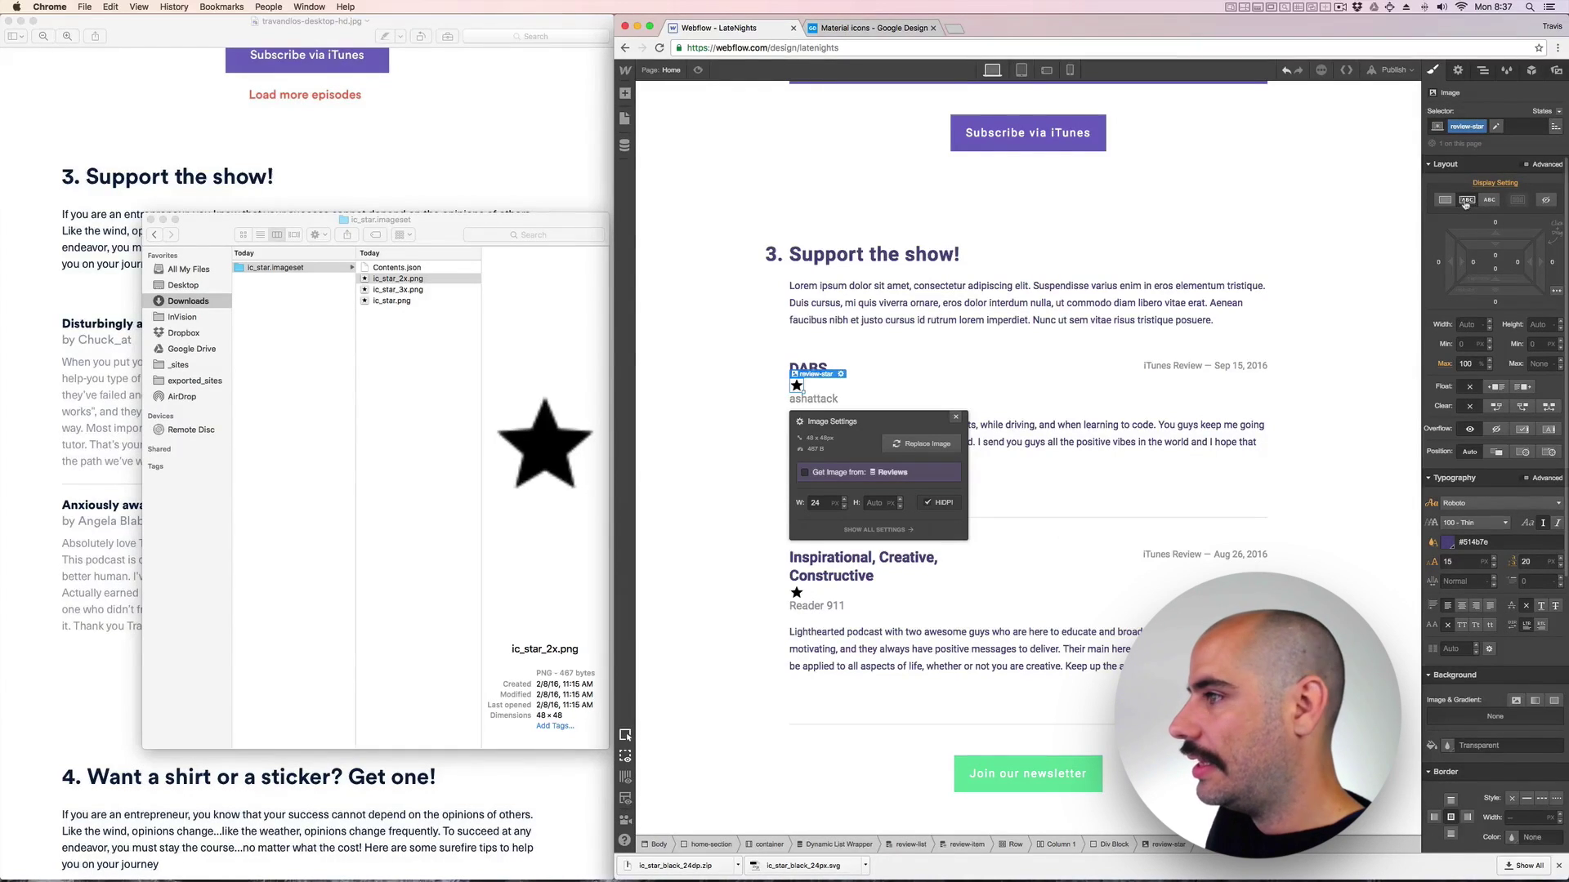
click(1466, 201)
scroll(1495, 491, down, 8)
drag(1524, 764, 1472, 768)
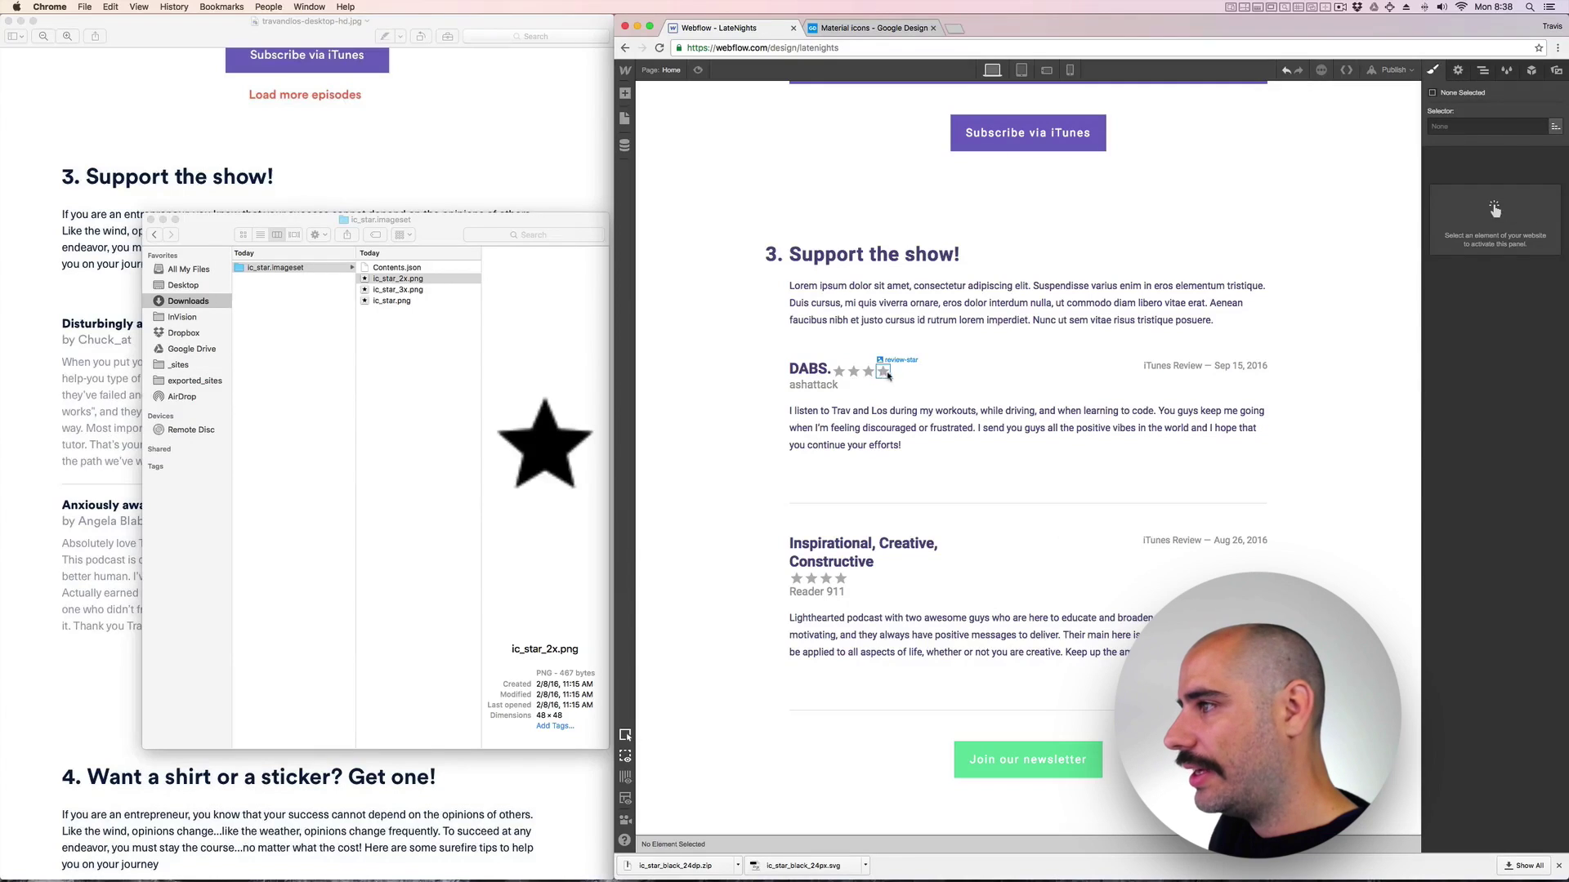
Add a fifth star and set the DABS. review title's right margin to 20 px.
click(888, 375)
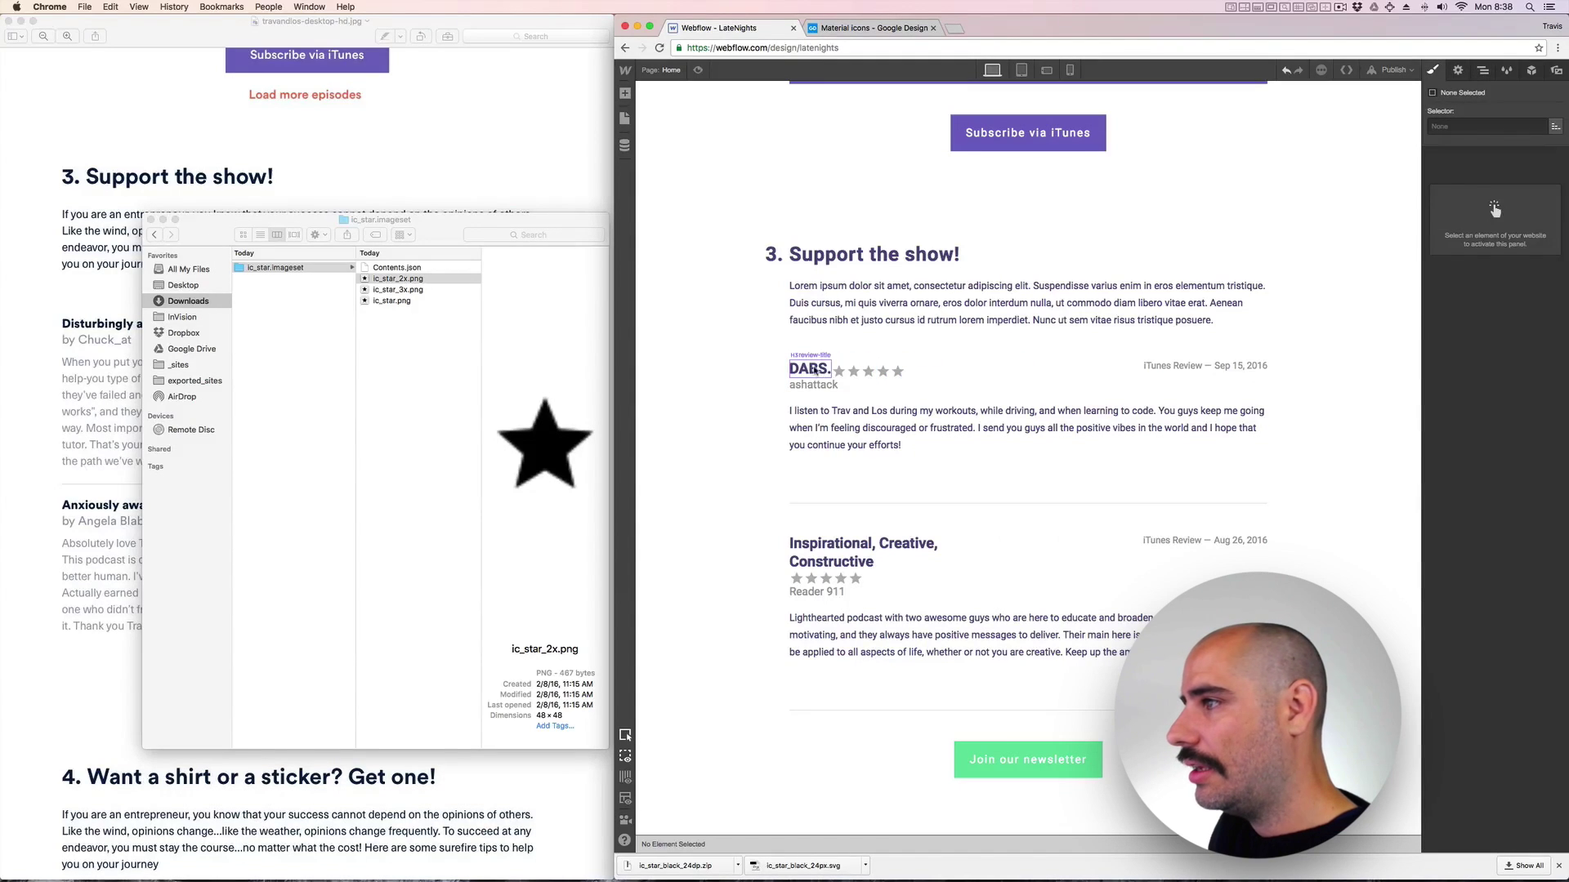
click(814, 372)
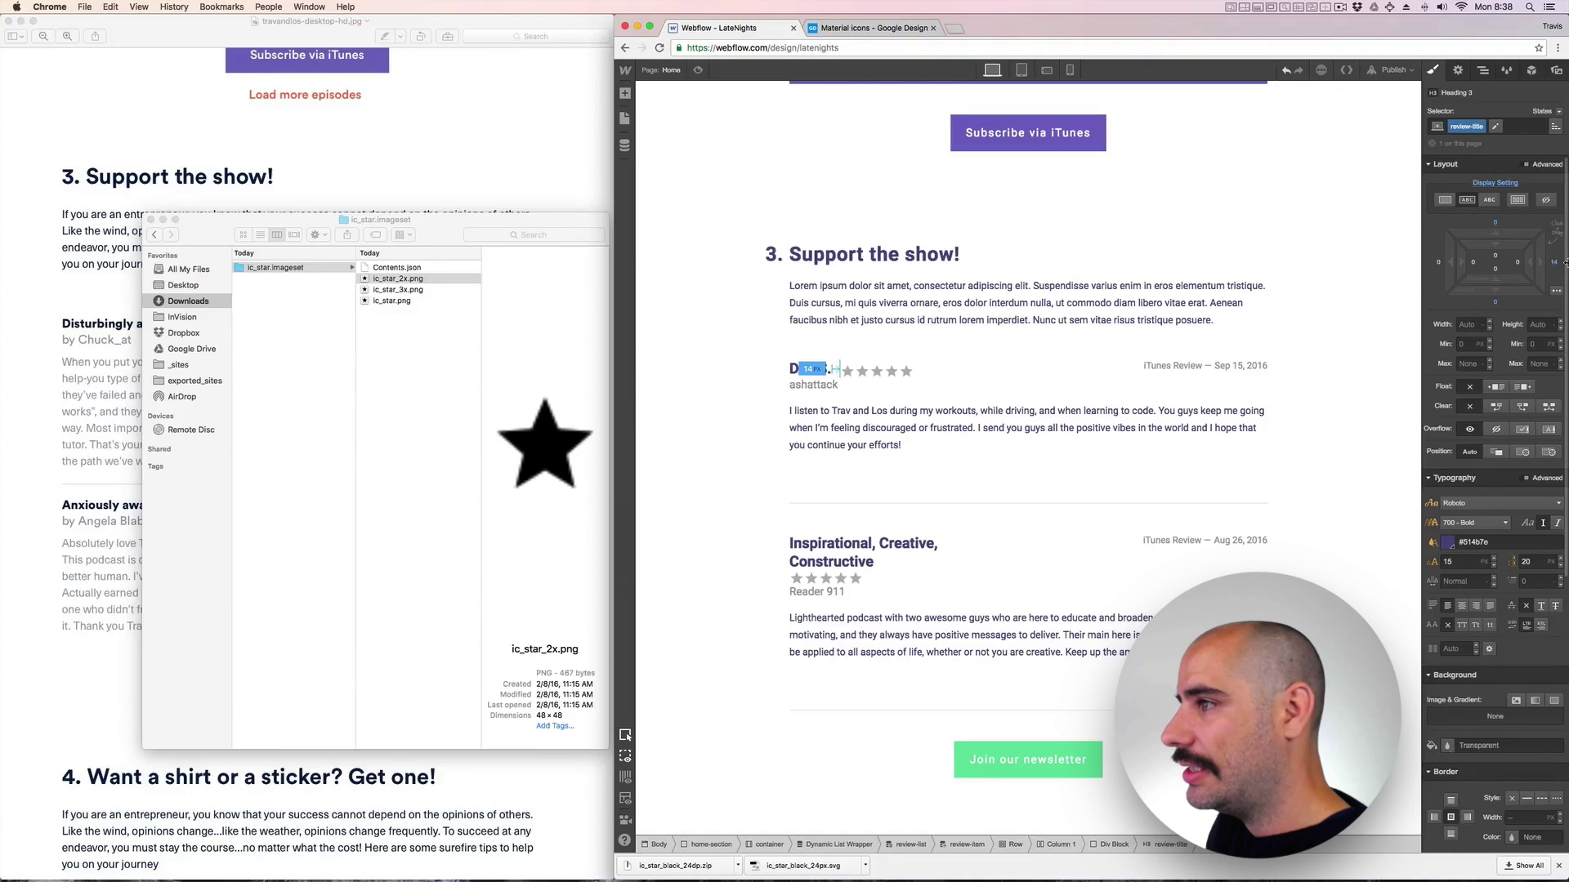
click(1555, 266)
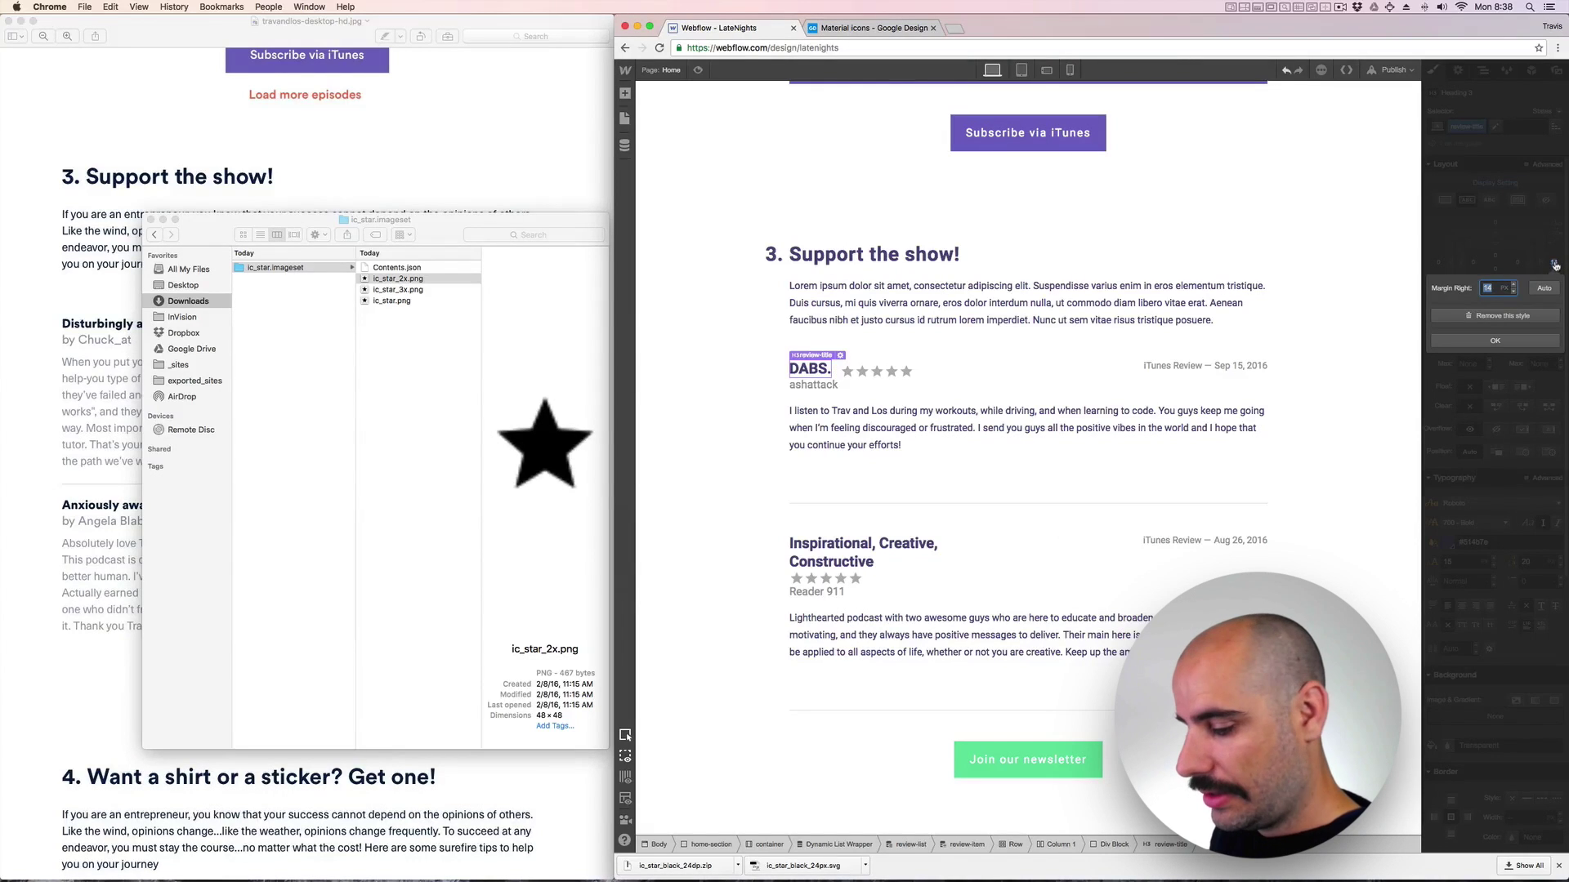
text(30)
key(Return)
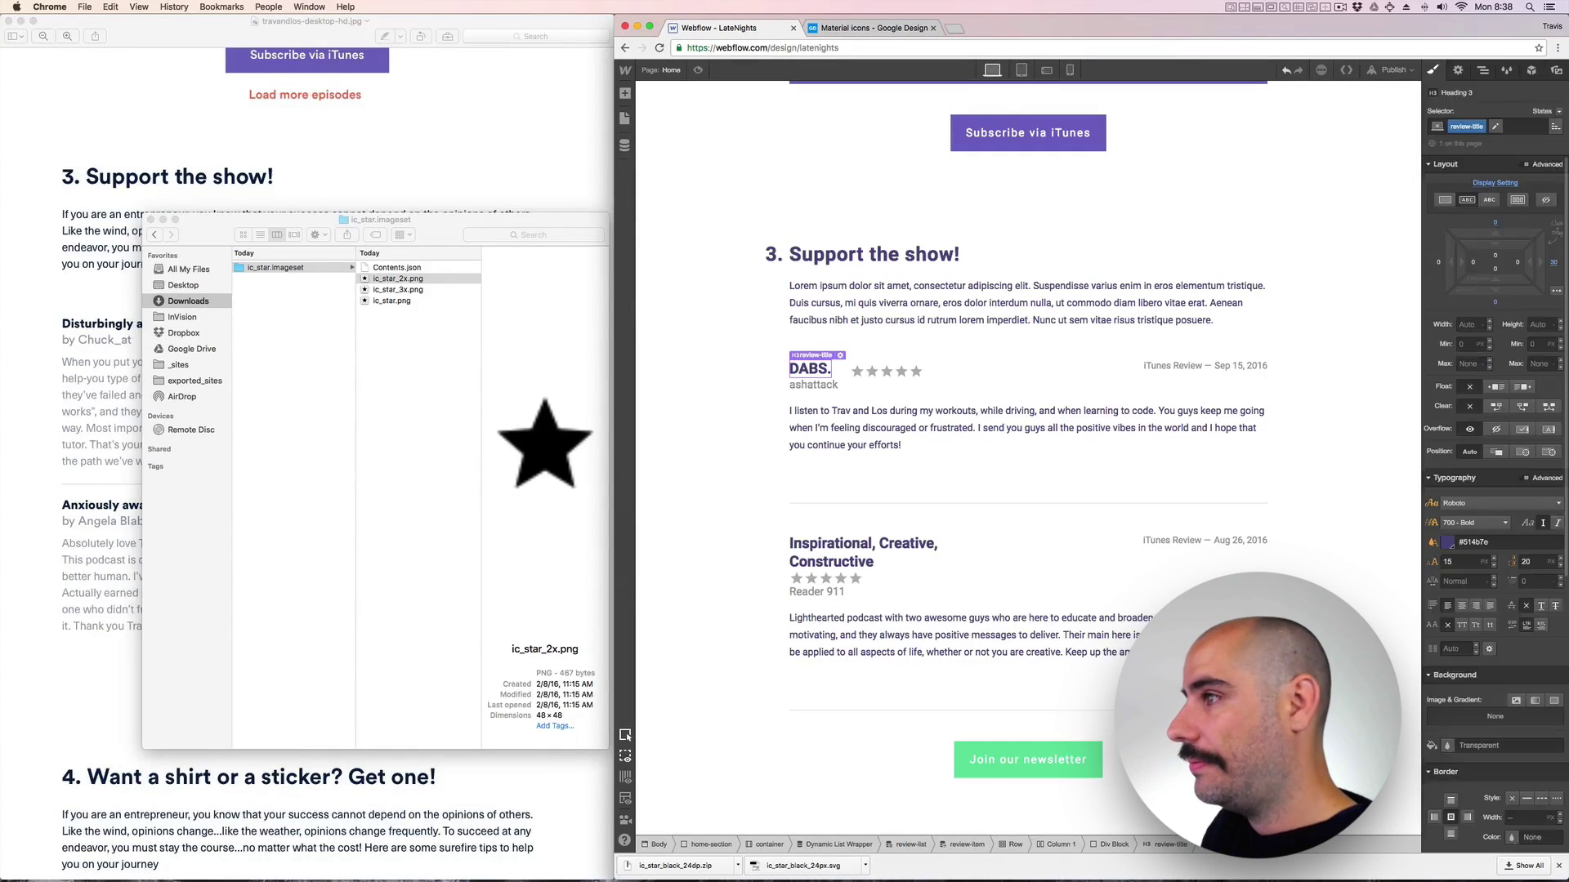
click(1554, 263)
text(20)
key(Return)
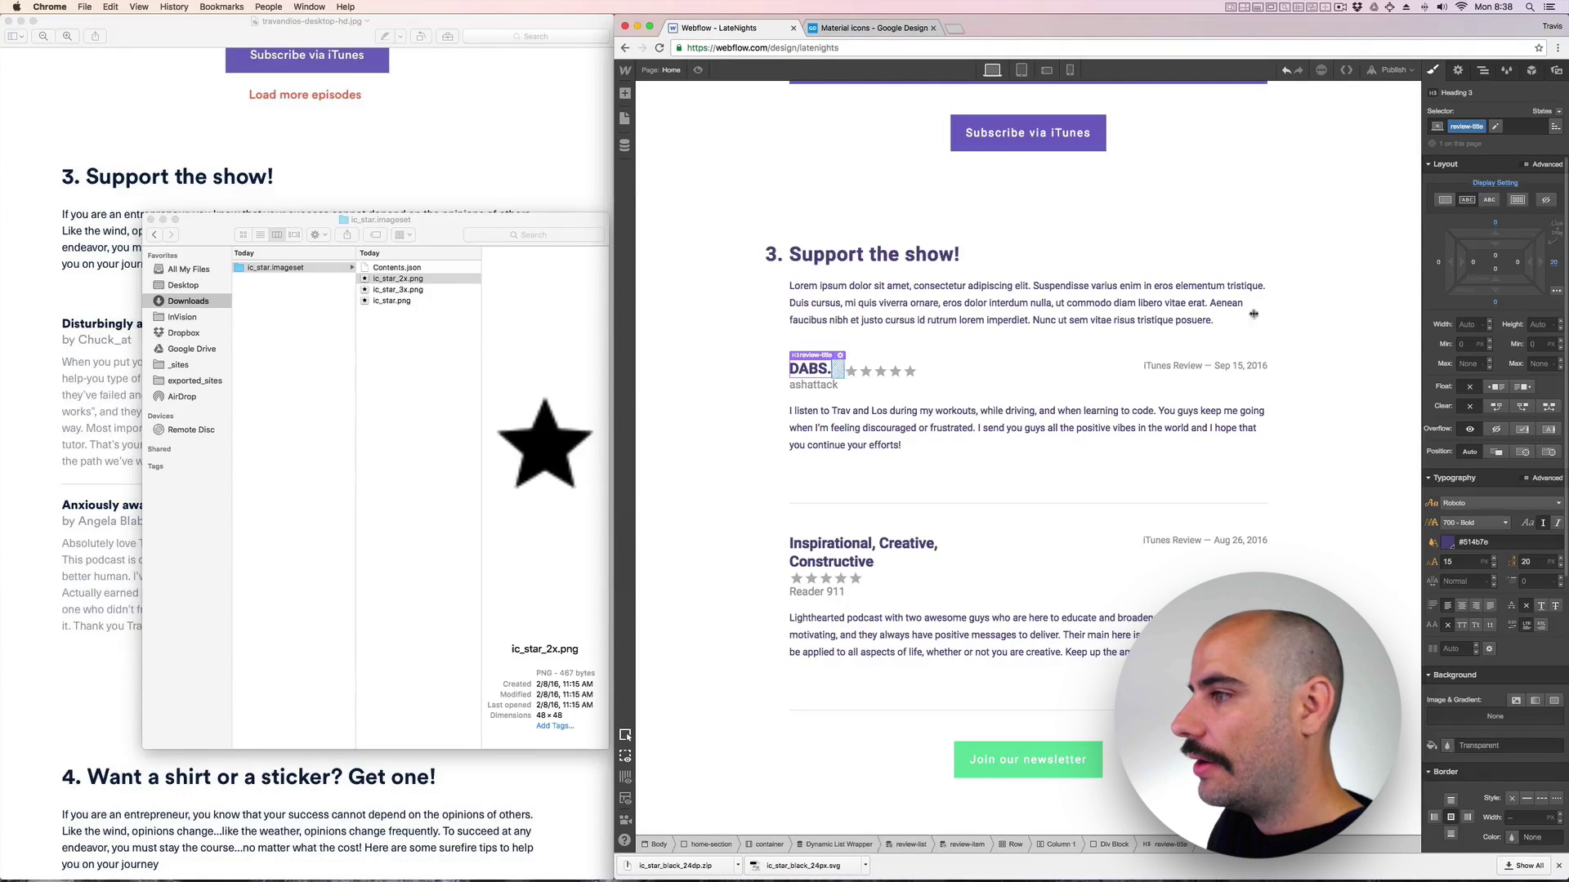
click(854, 580)
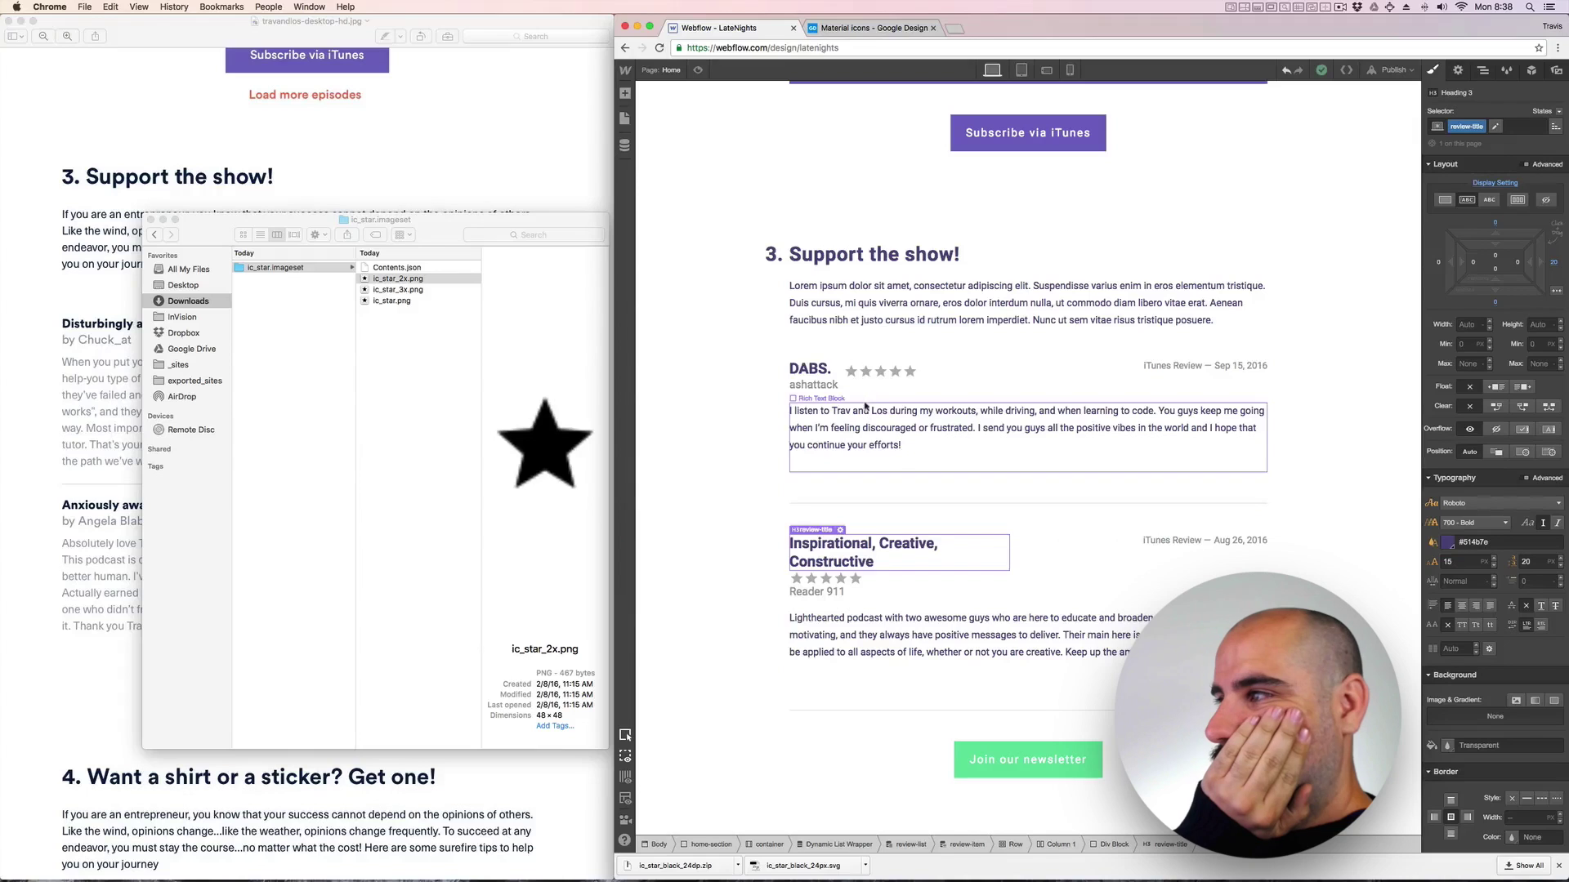
click(424, 158)
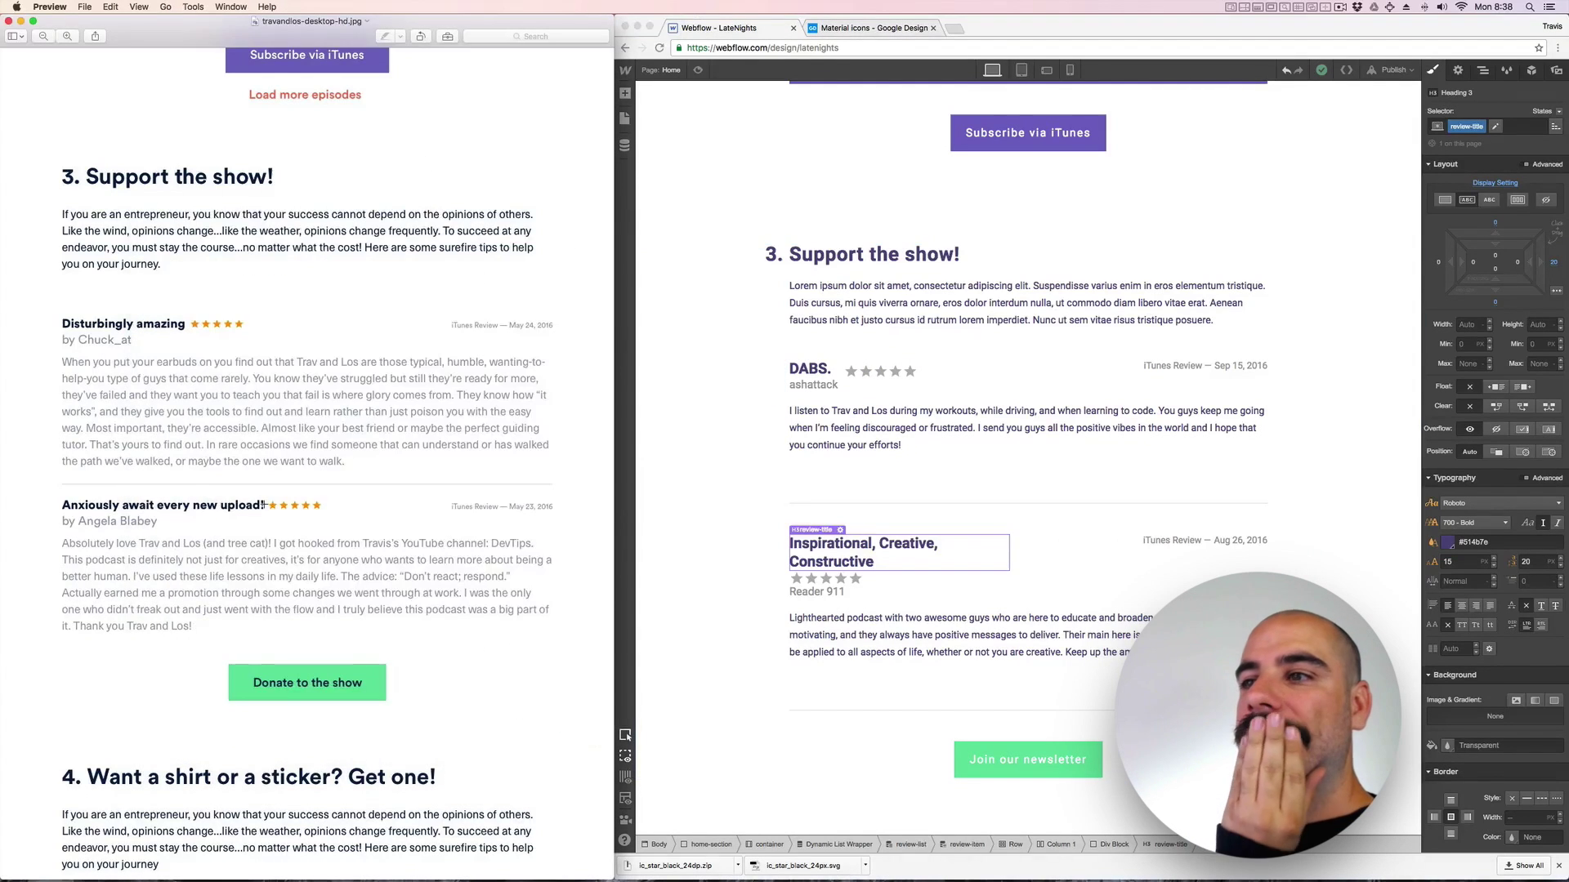
On the phone portrait breakpoint, left-align the review-dates lines.
click(1021, 69)
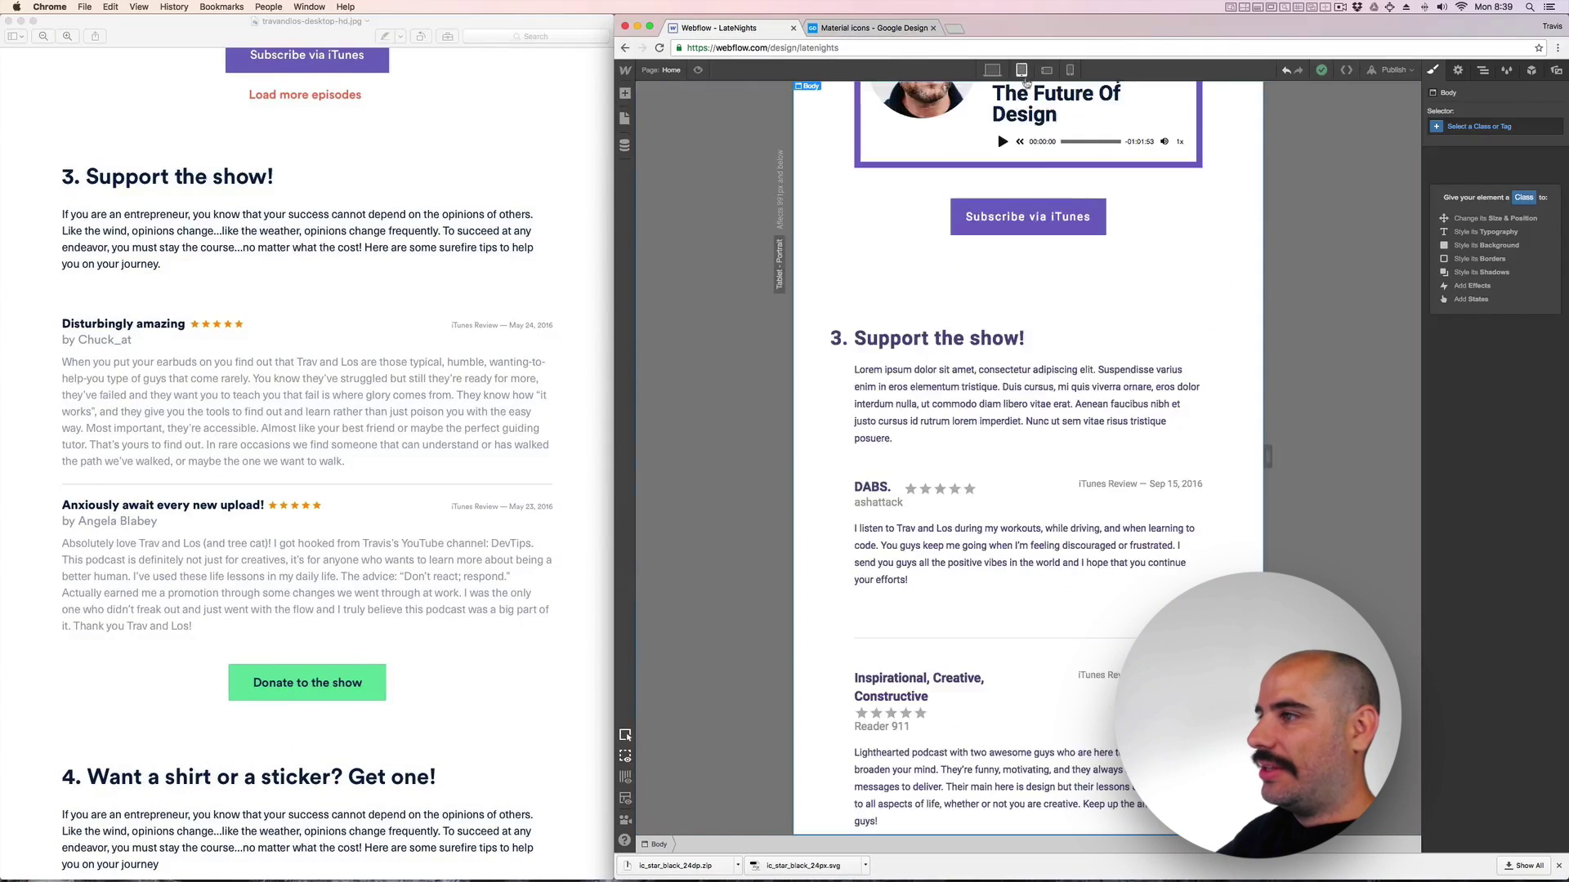
scroll(1052, 318, down, 3)
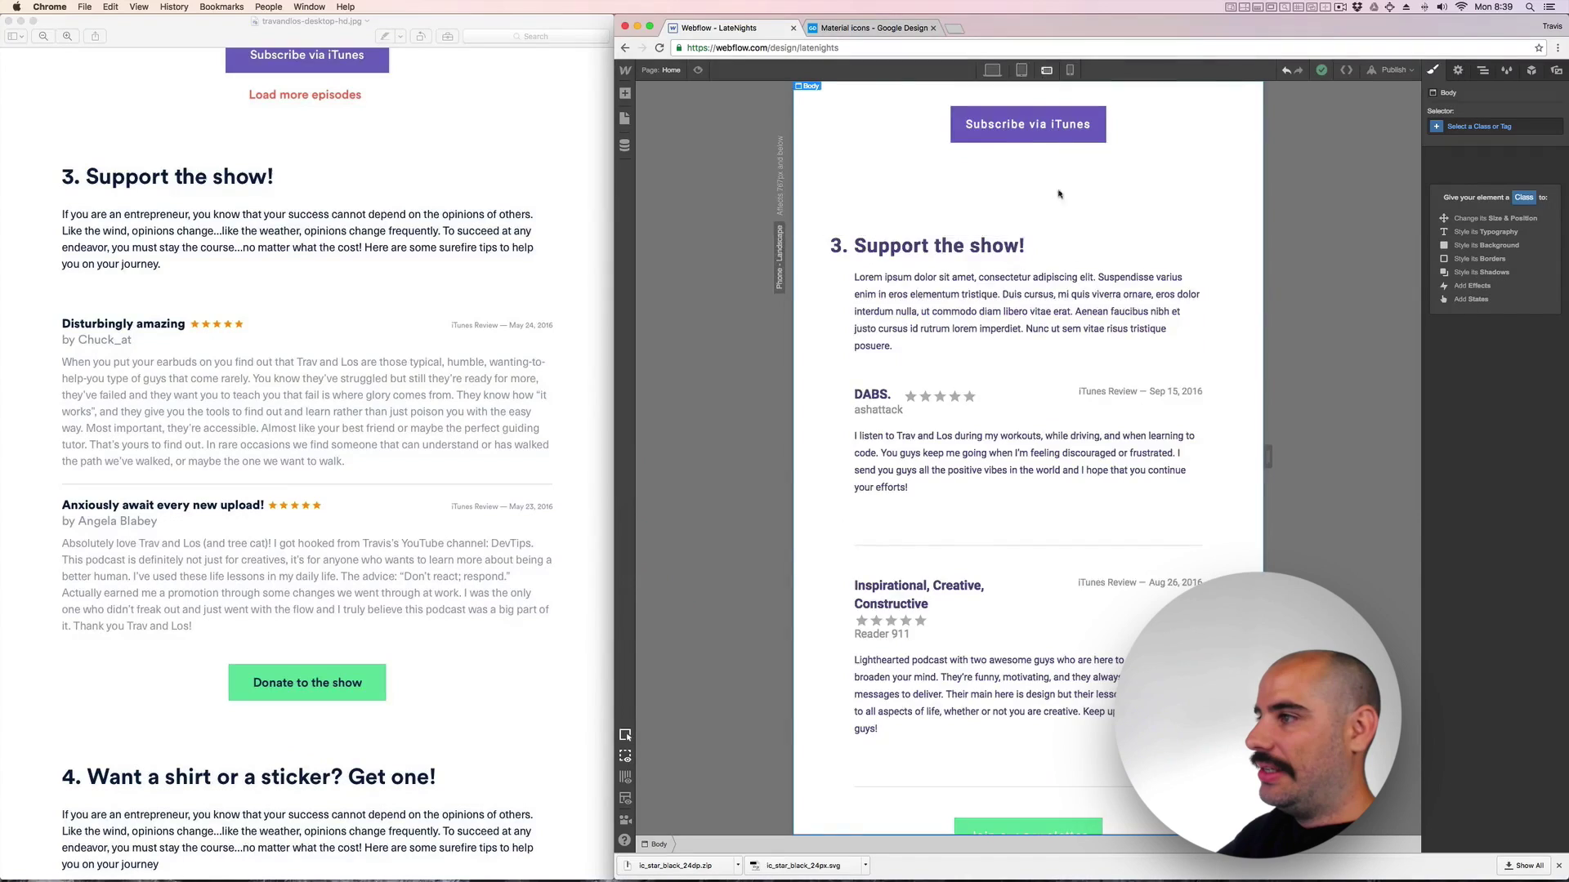
click(1047, 69)
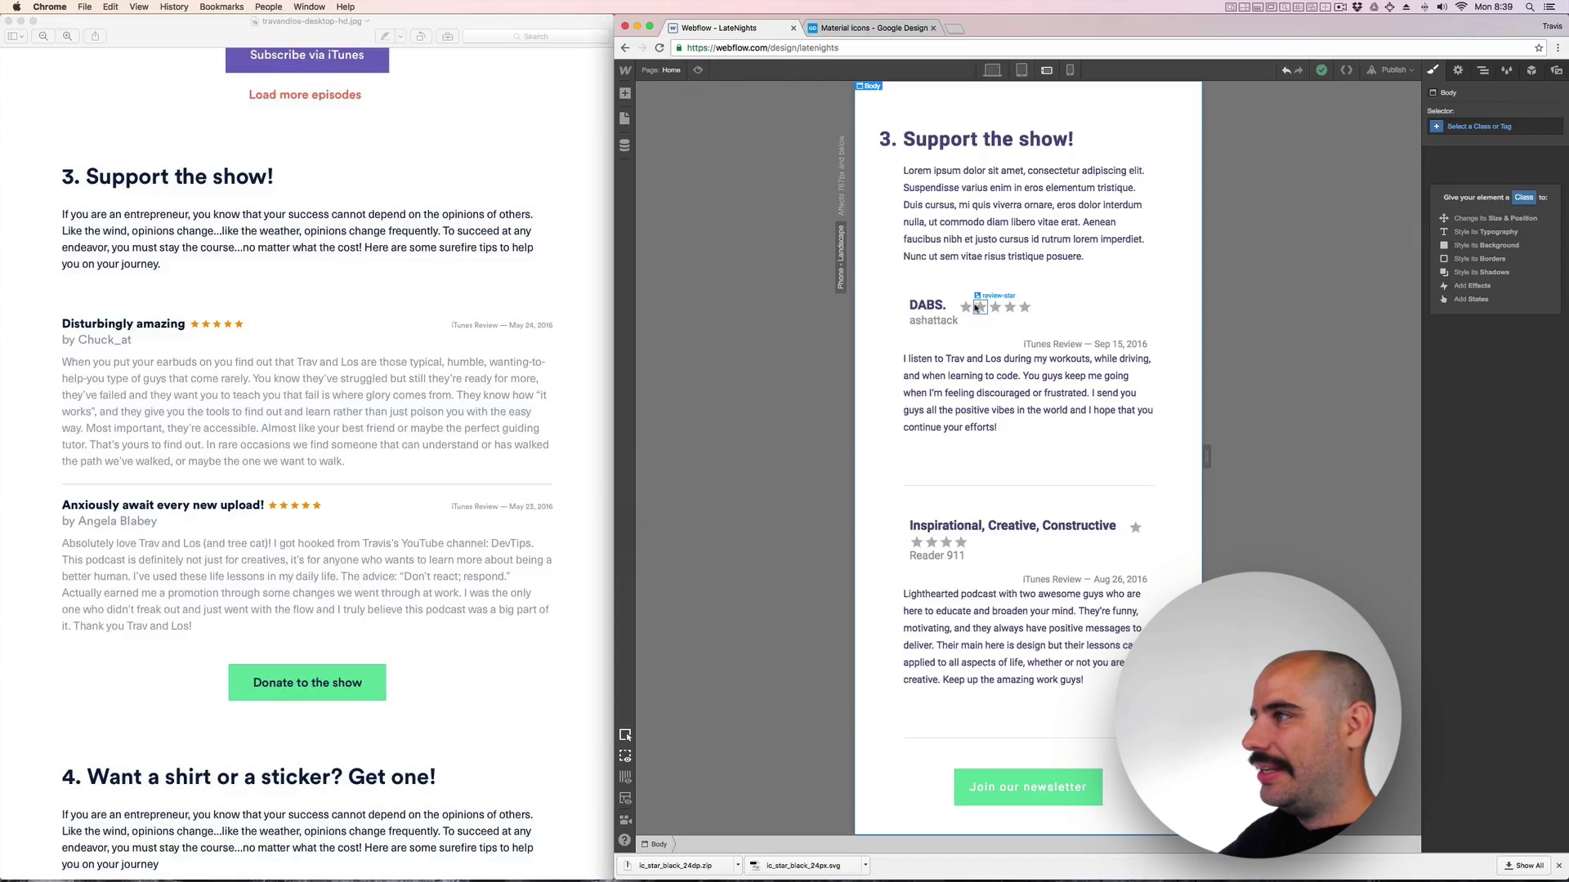
click(1069, 69)
scroll(1089, 486, down, 5)
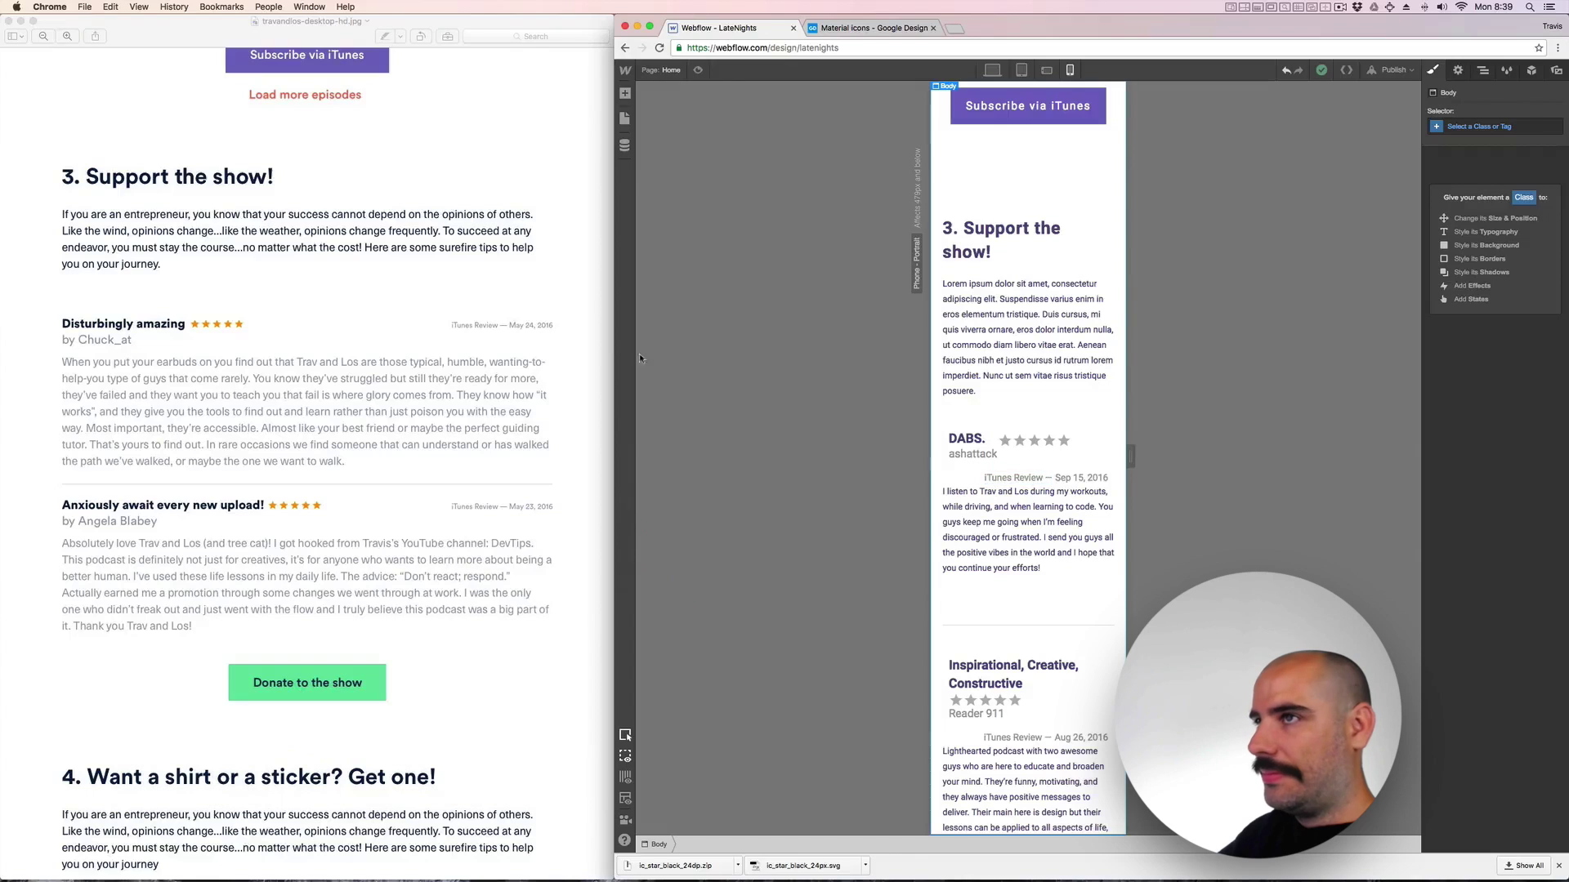
scroll(1059, 501, down, 3)
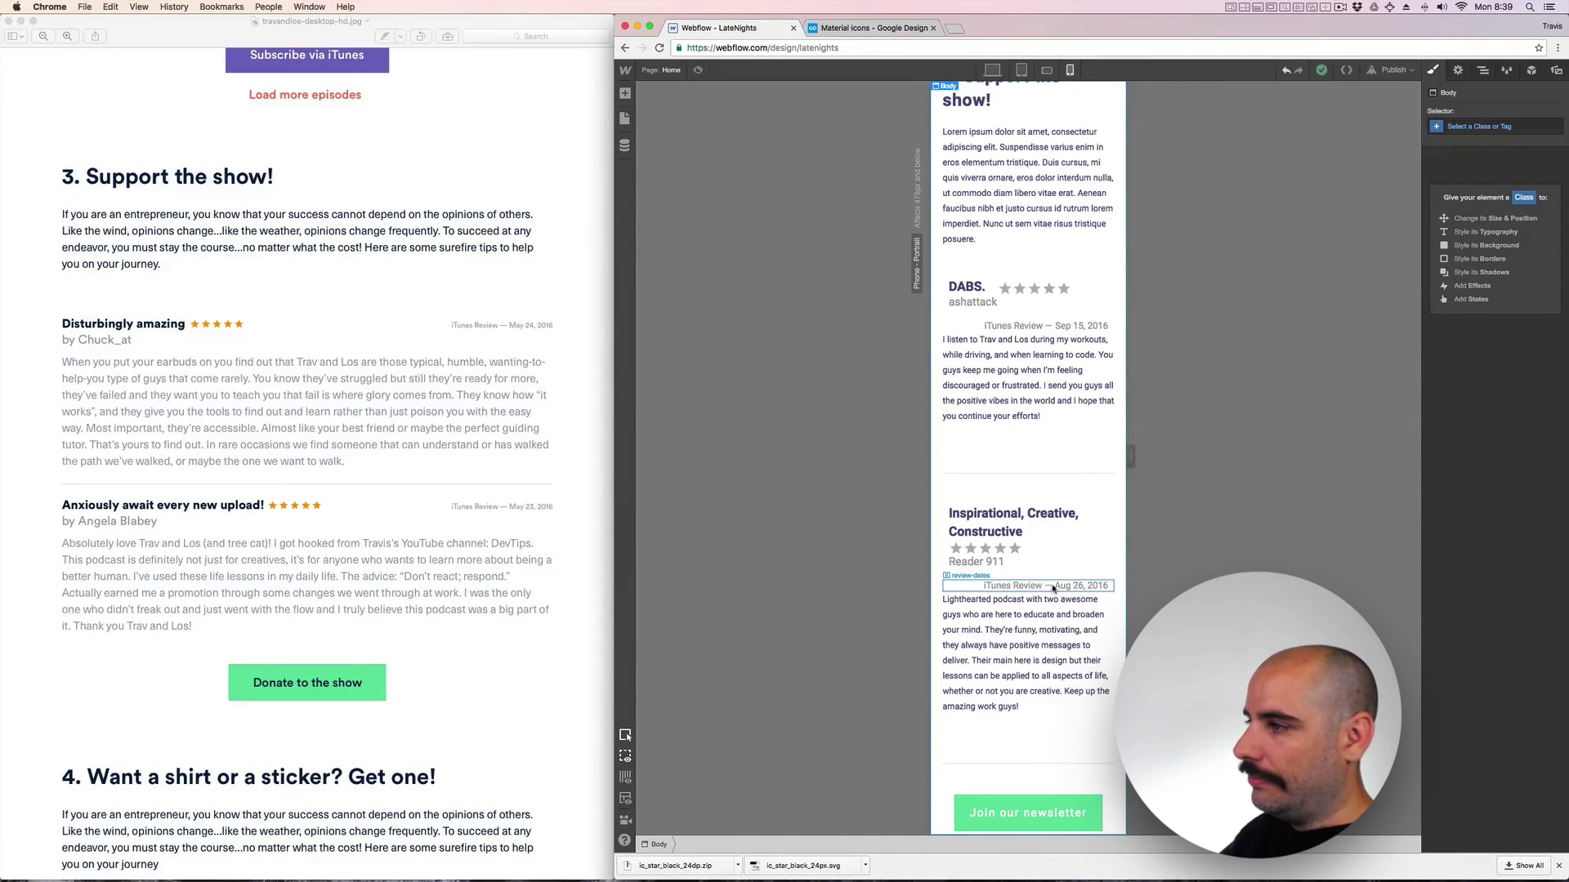
click(1054, 588)
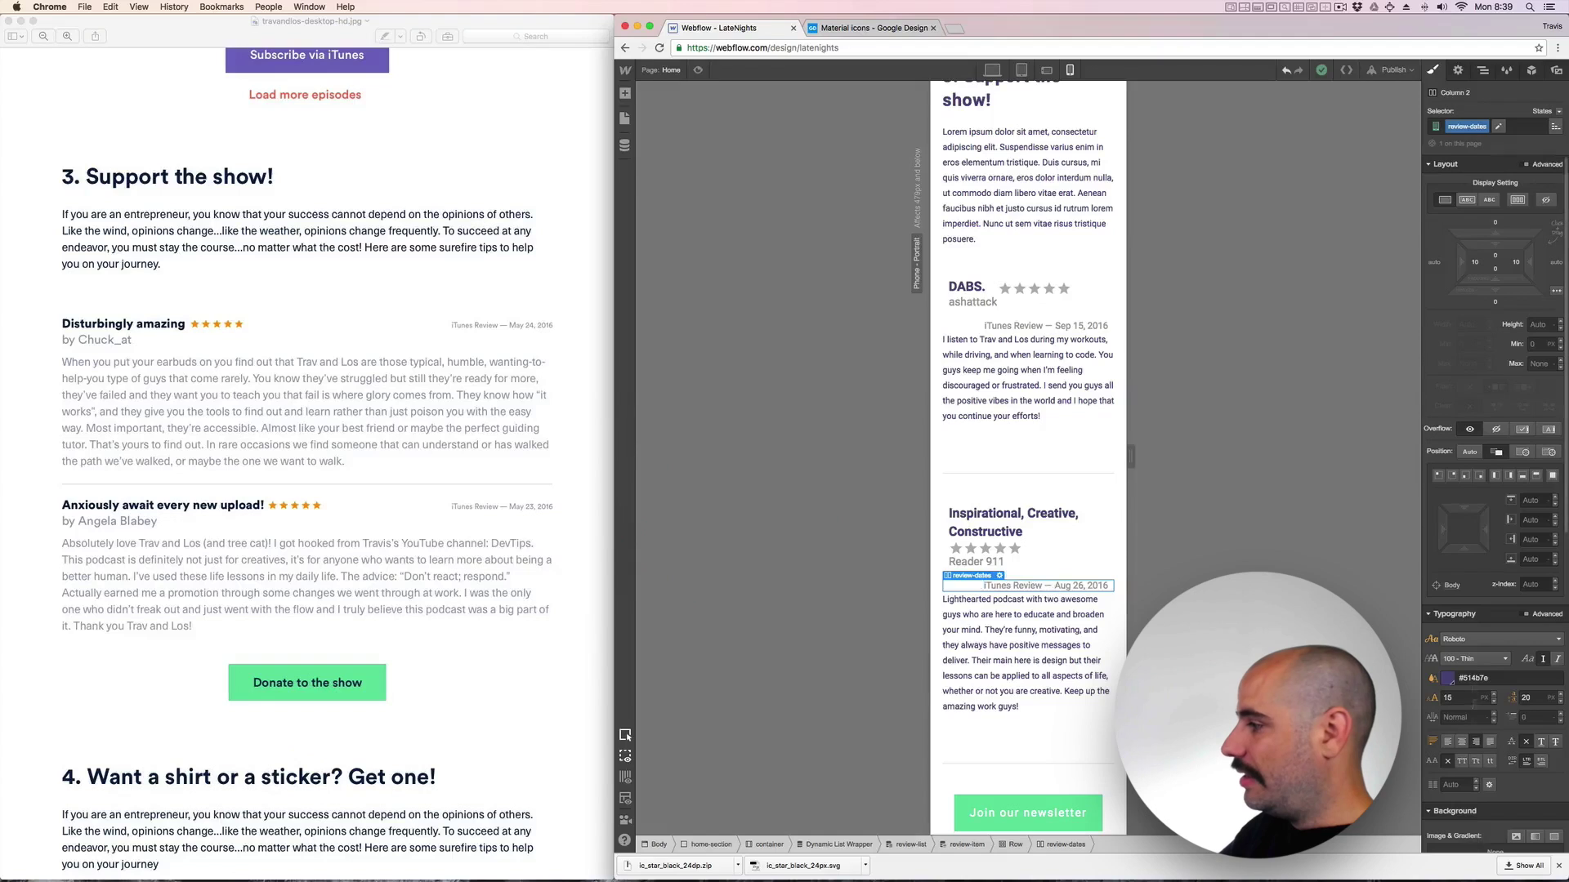
click(1446, 743)
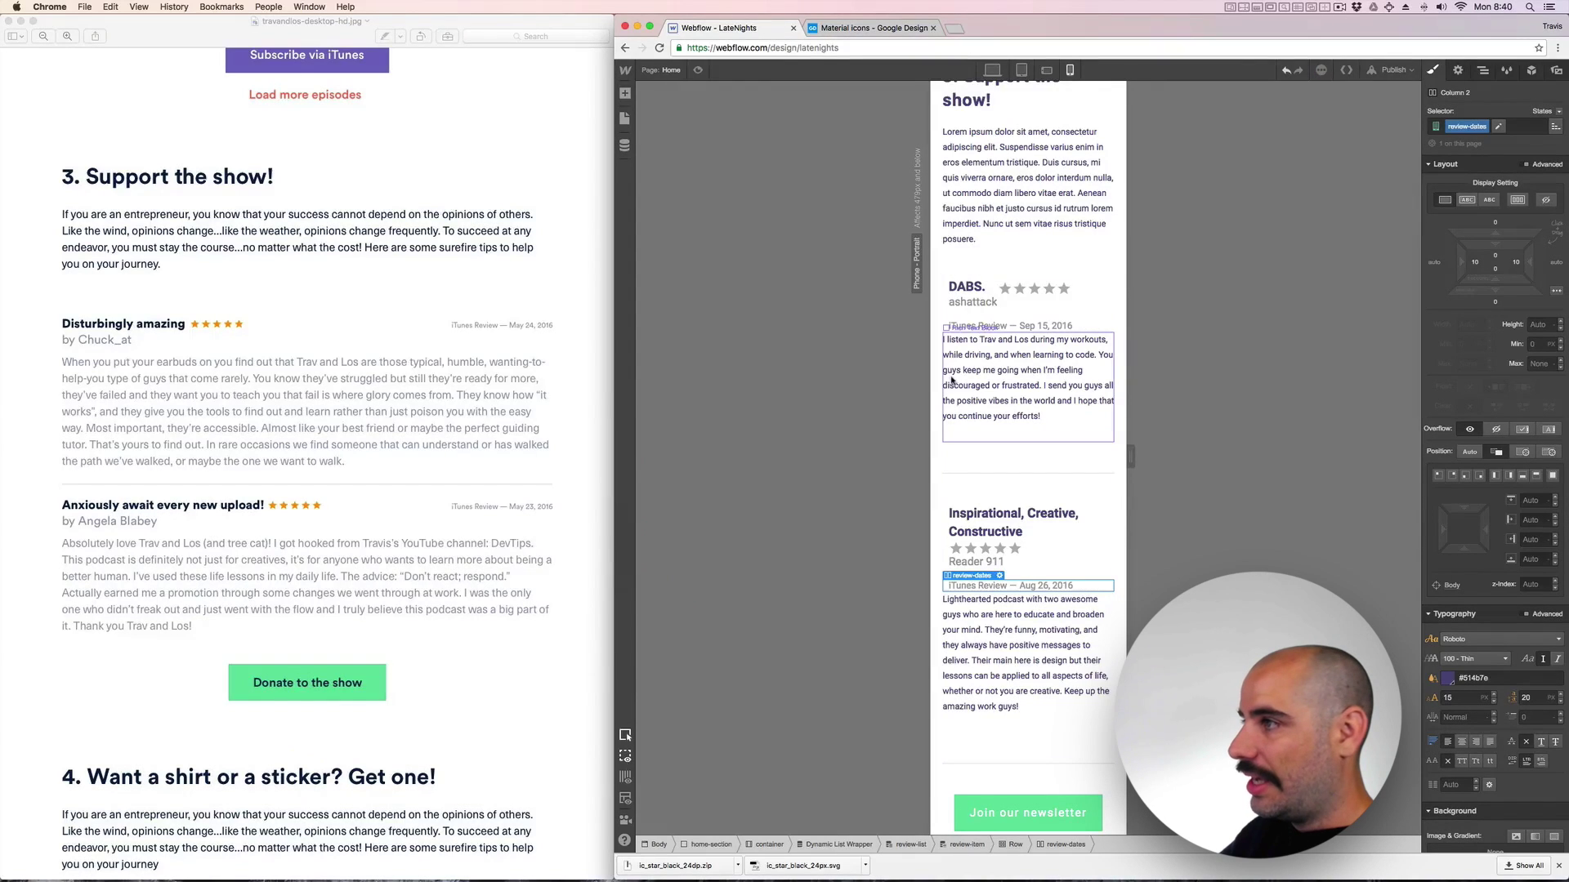
Add a Div Block below the review title and move the first star into it.
click(1013, 347)
key(shift+3)
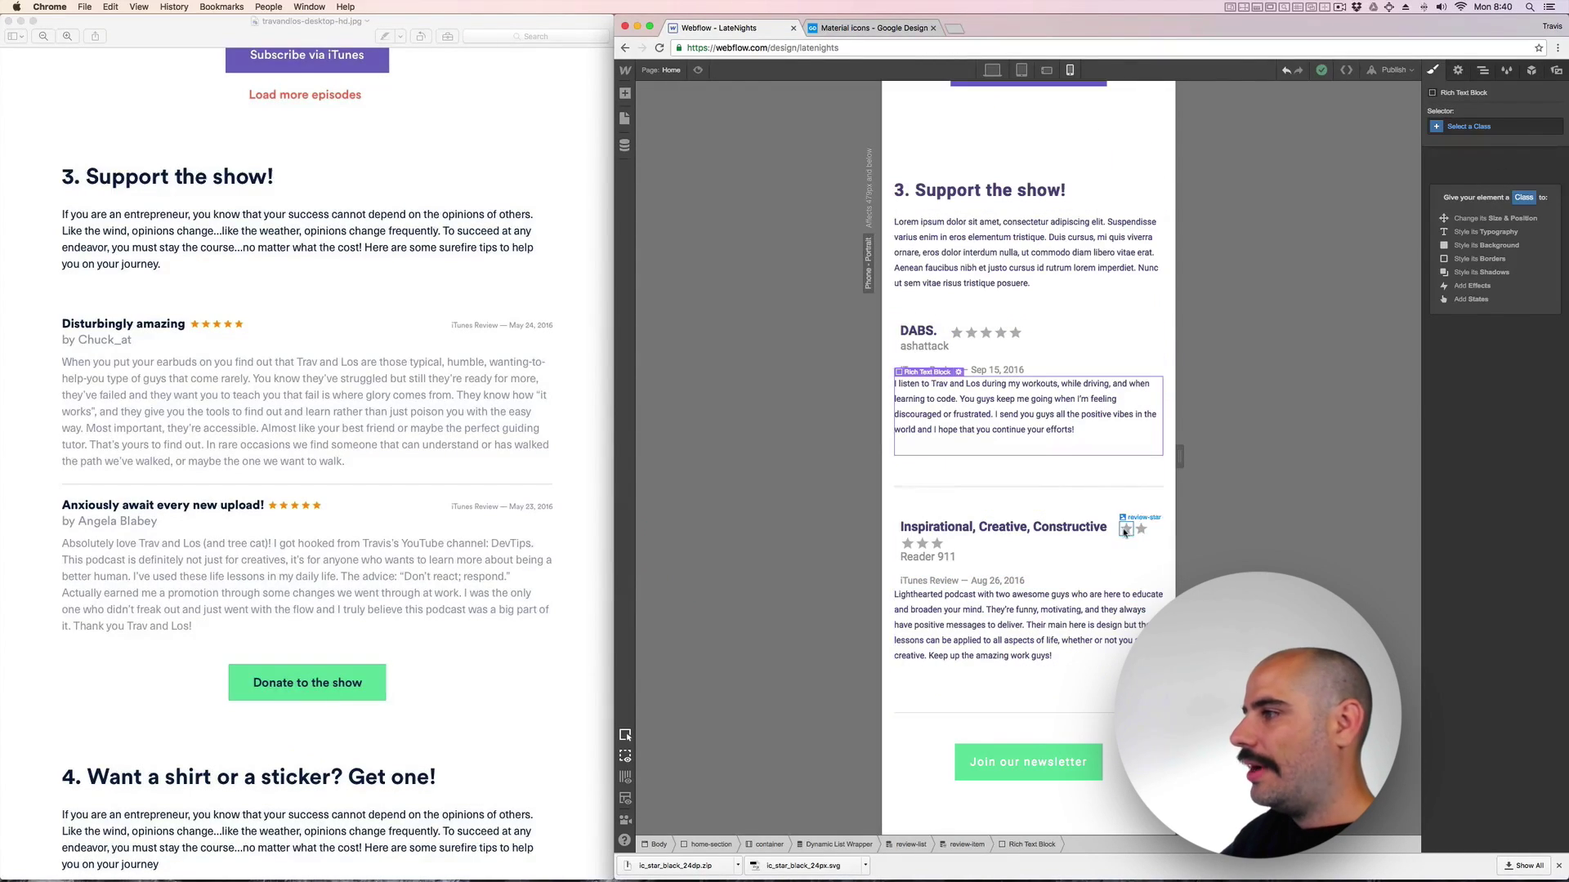
click(1125, 530)
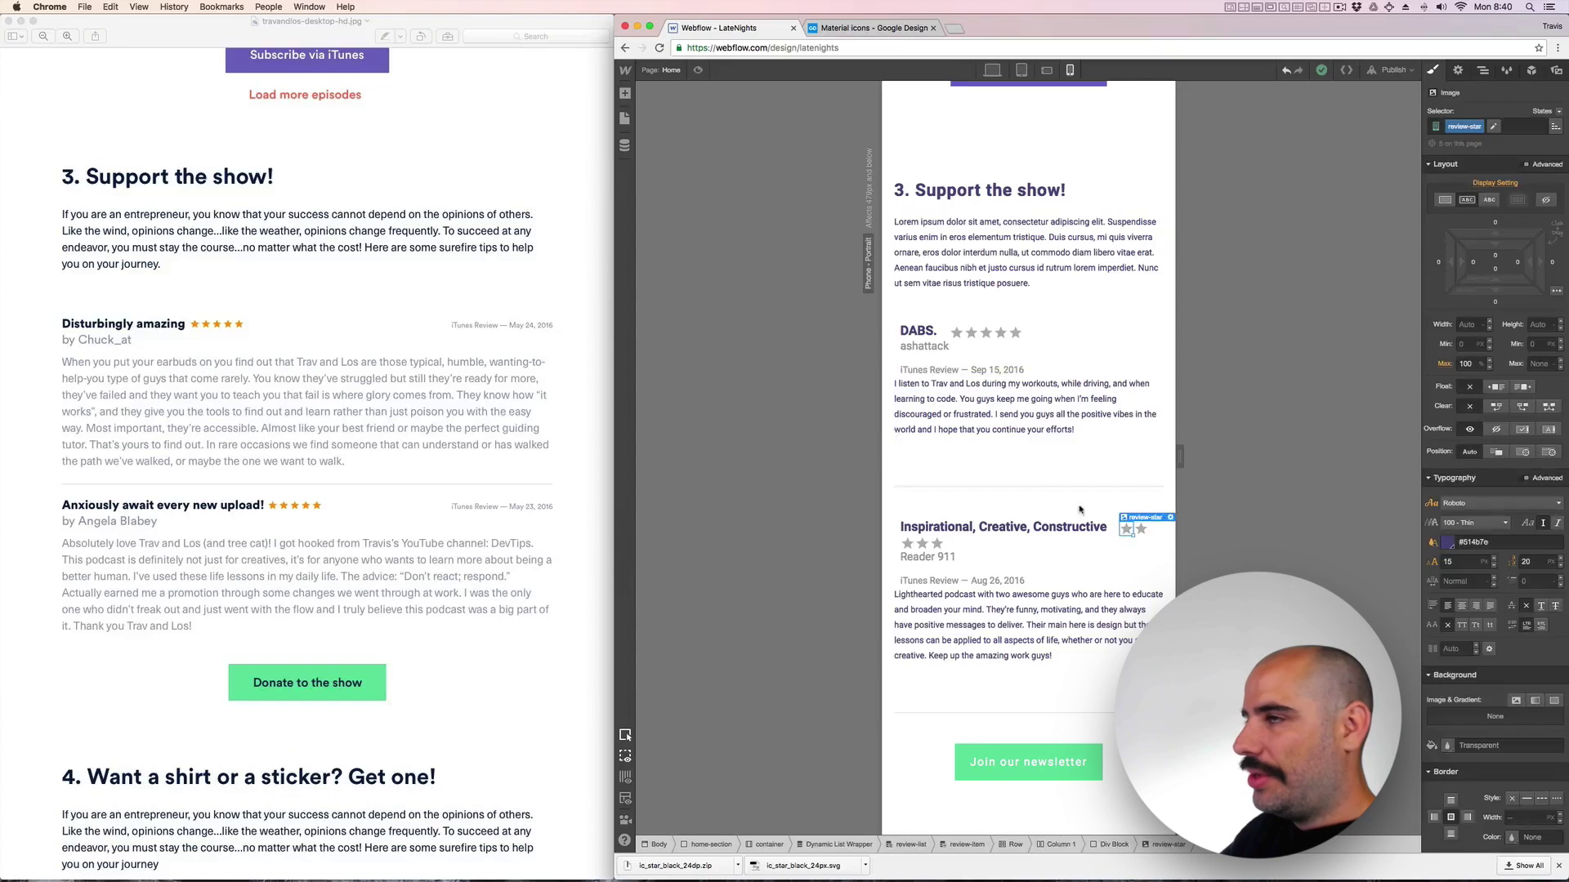
click(625, 94)
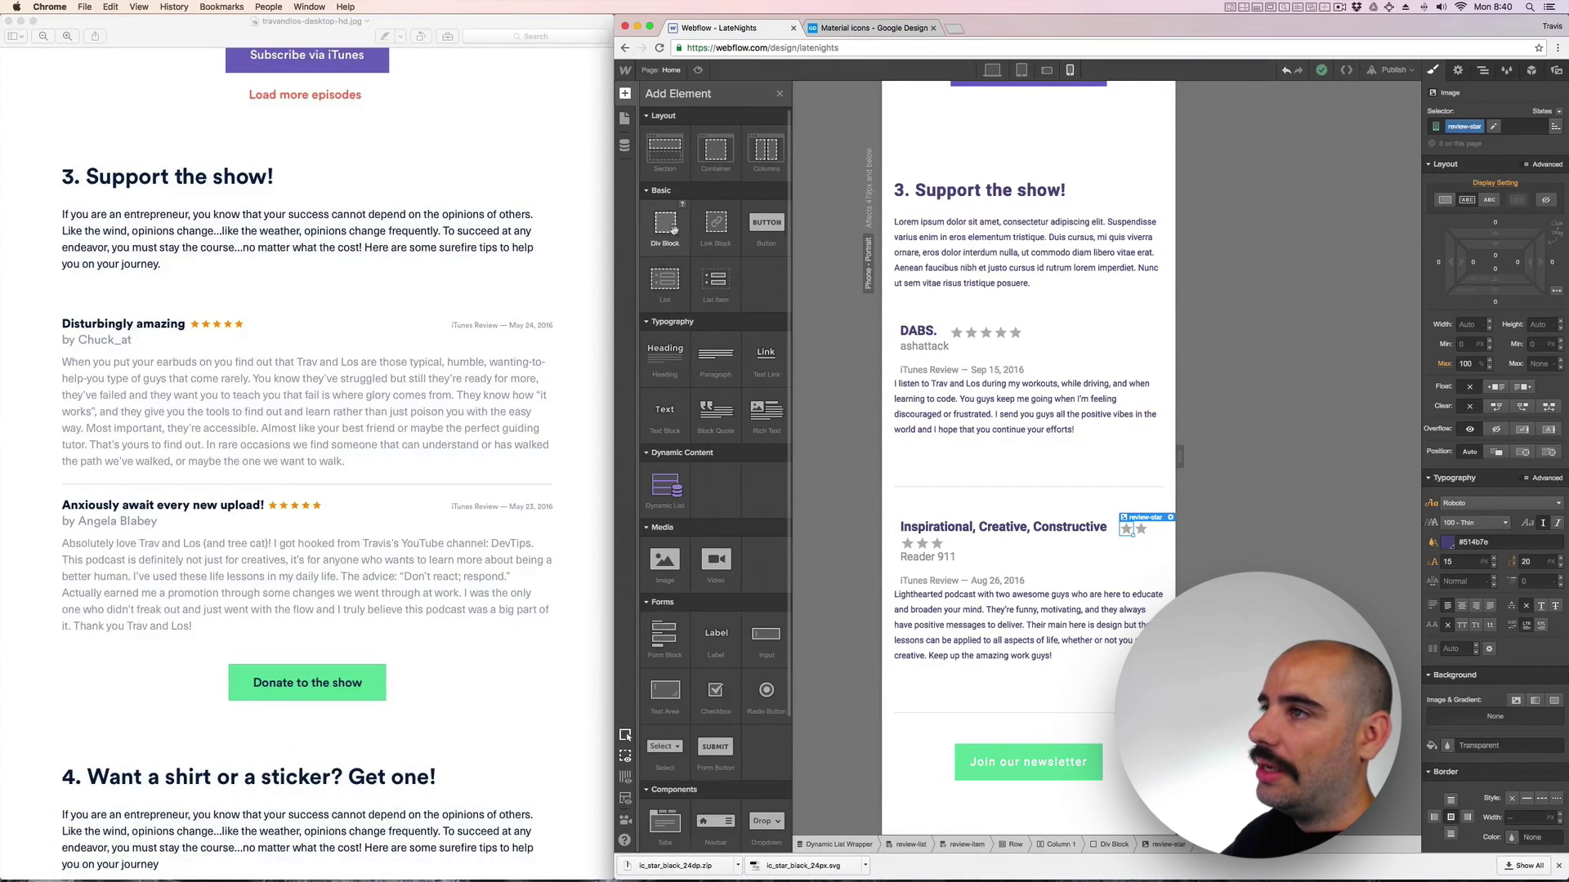
drag(839, 330, 1104, 531)
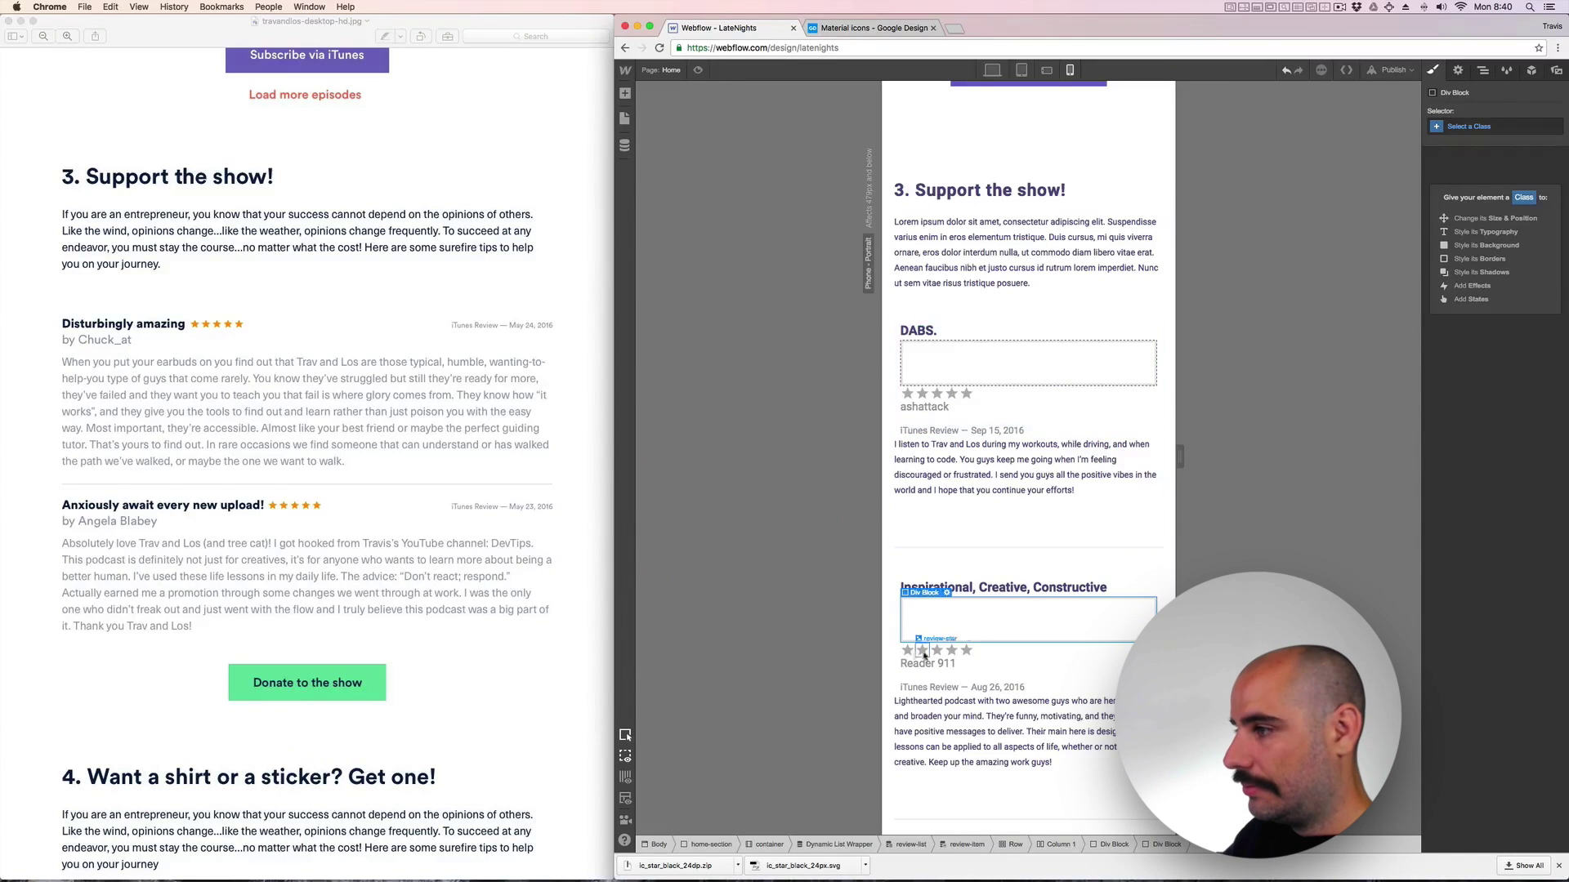
drag(906, 650, 1021, 609)
Move the remaining review stars into the Div Block using the Navigator.
click(1483, 72)
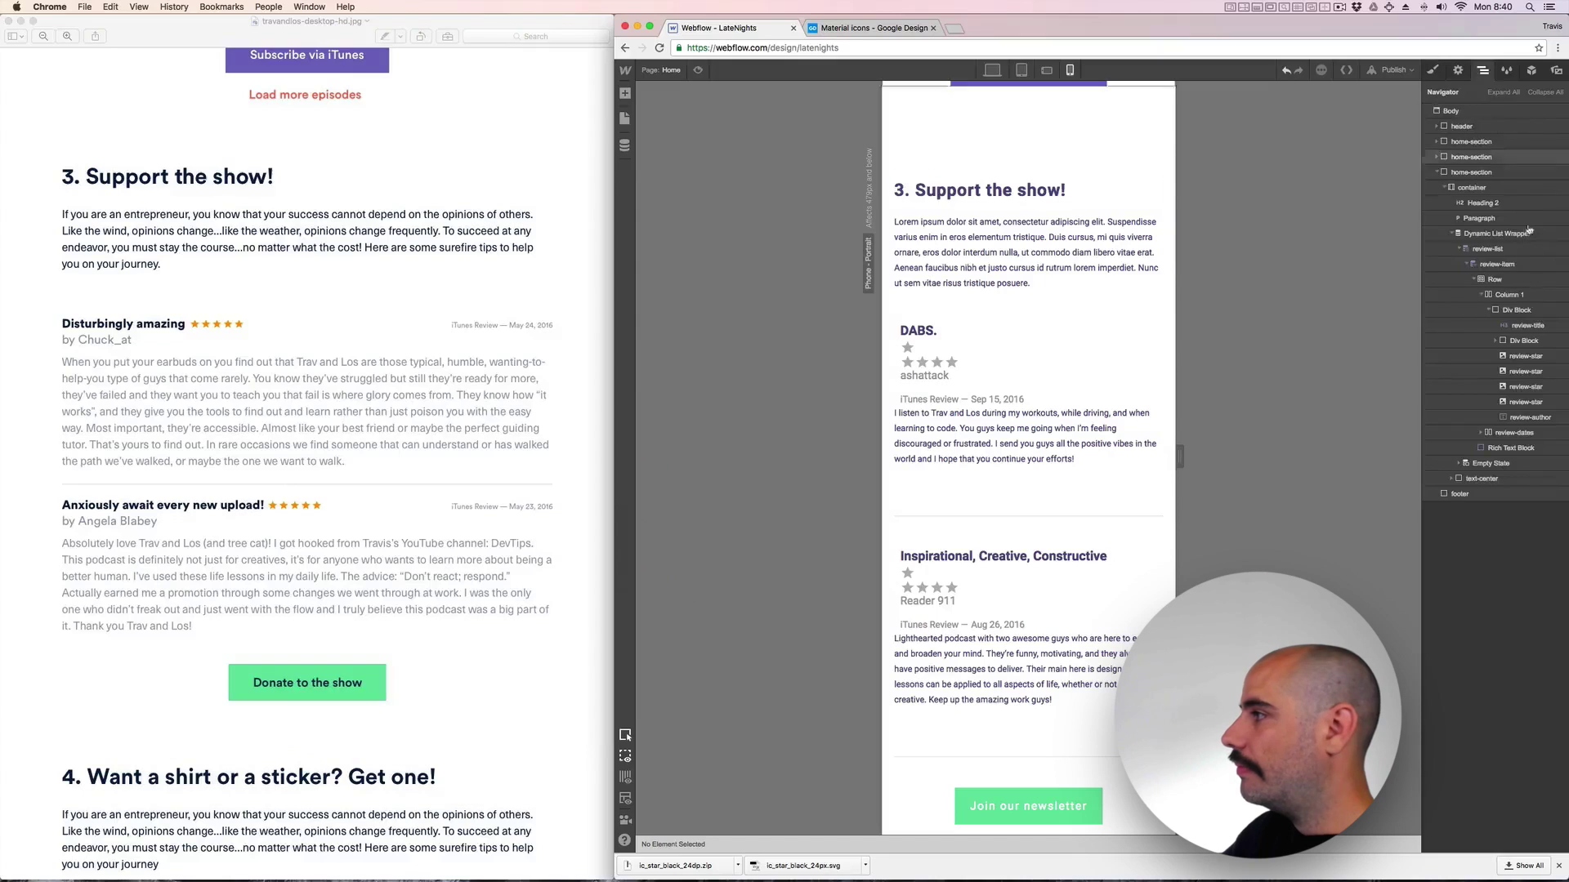
click(1521, 386)
click(1520, 406)
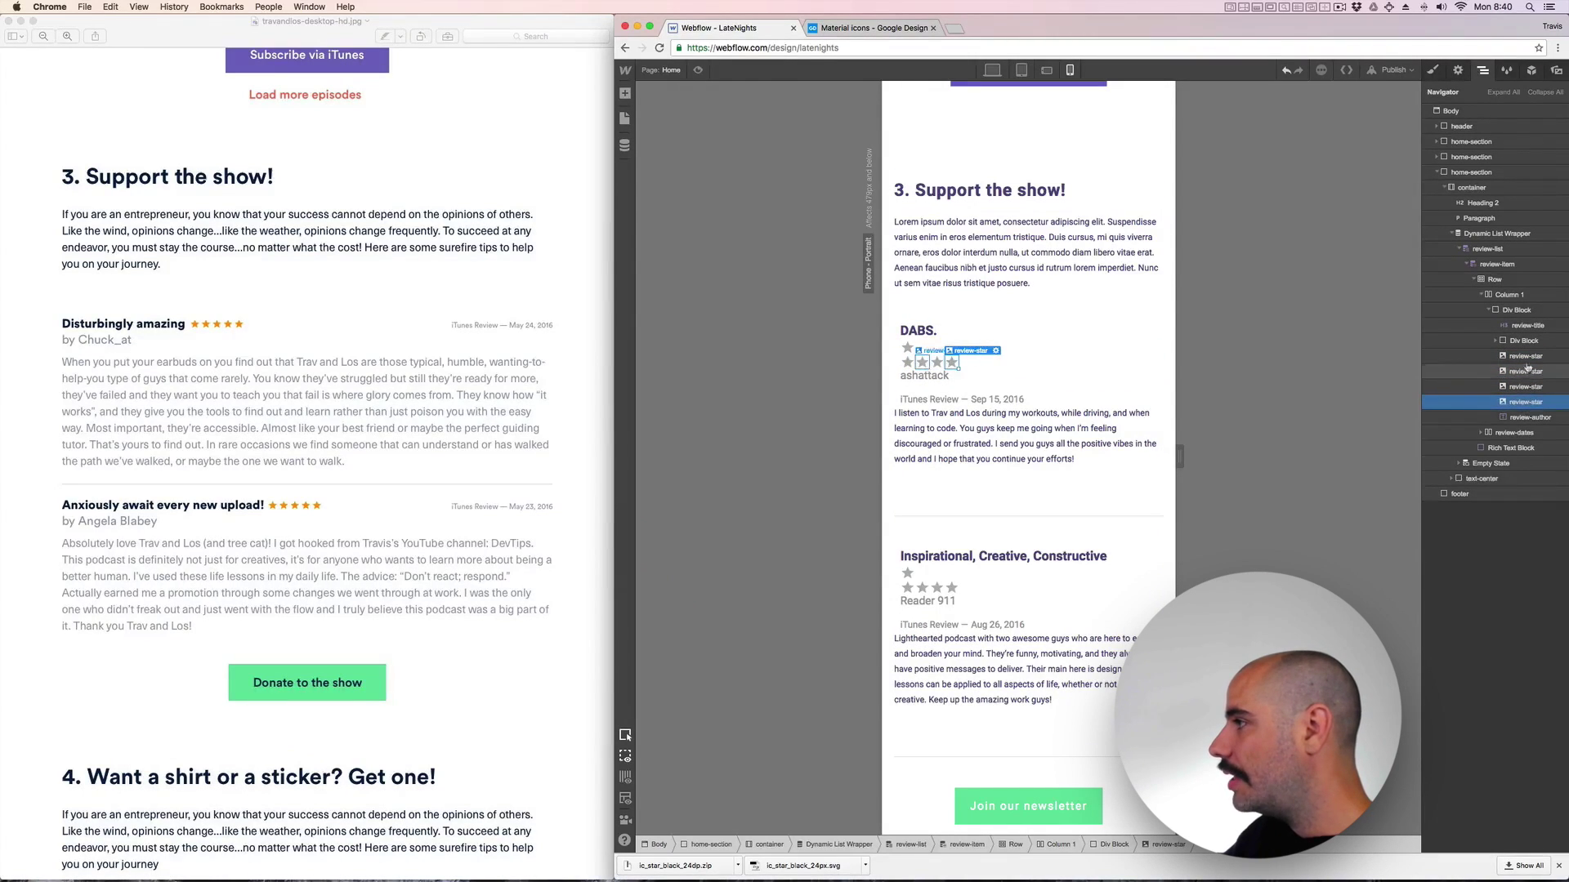
click(1495, 342)
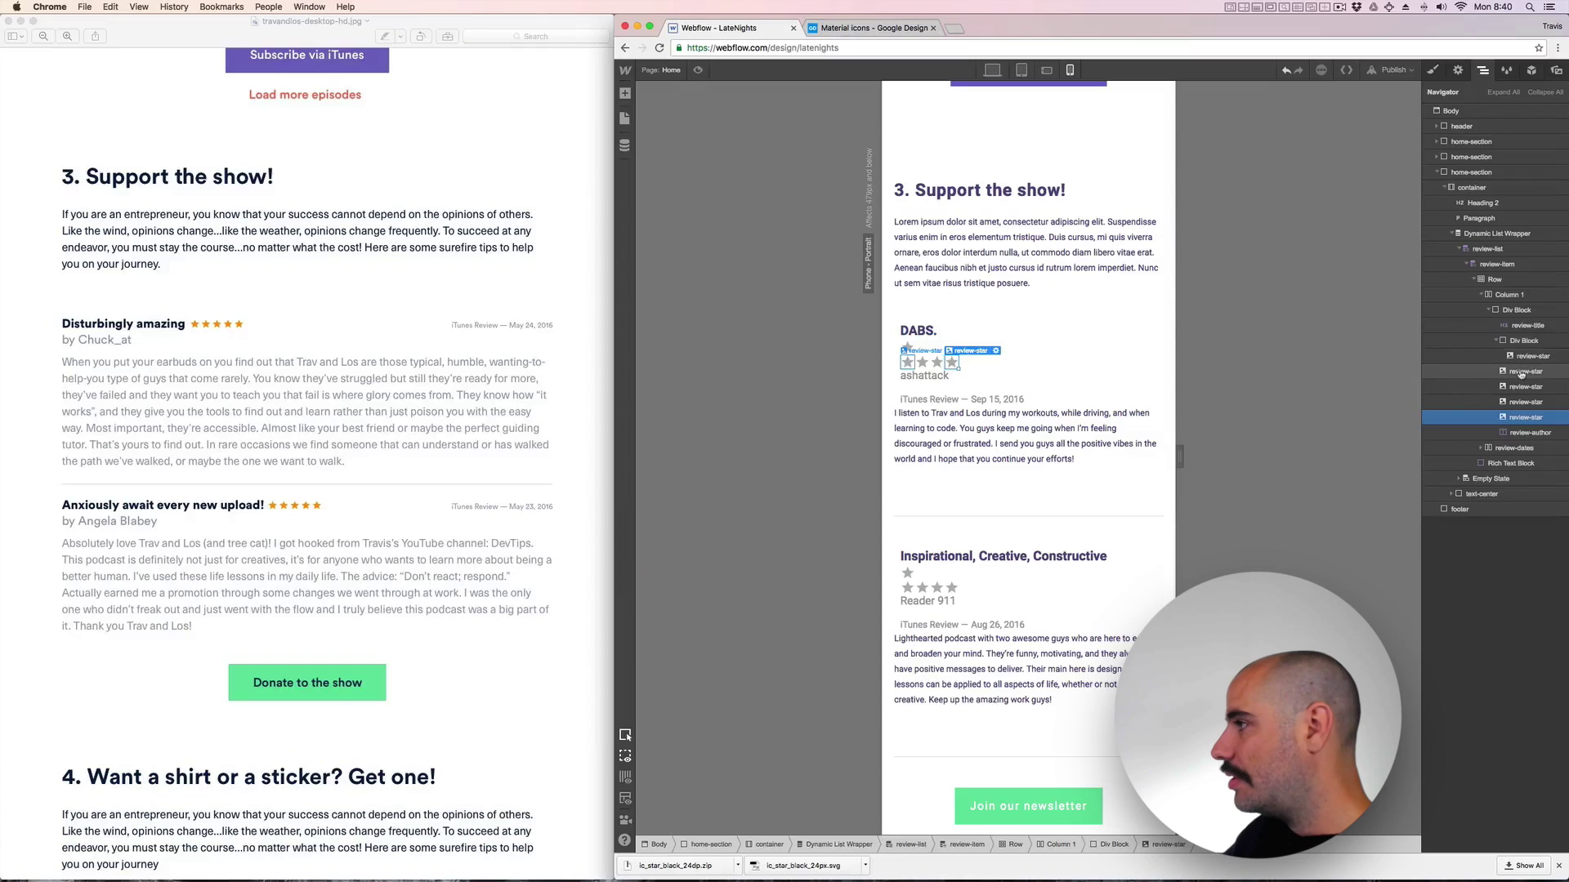
drag(1524, 373, 1525, 389)
key(1)
click(1359, 170)
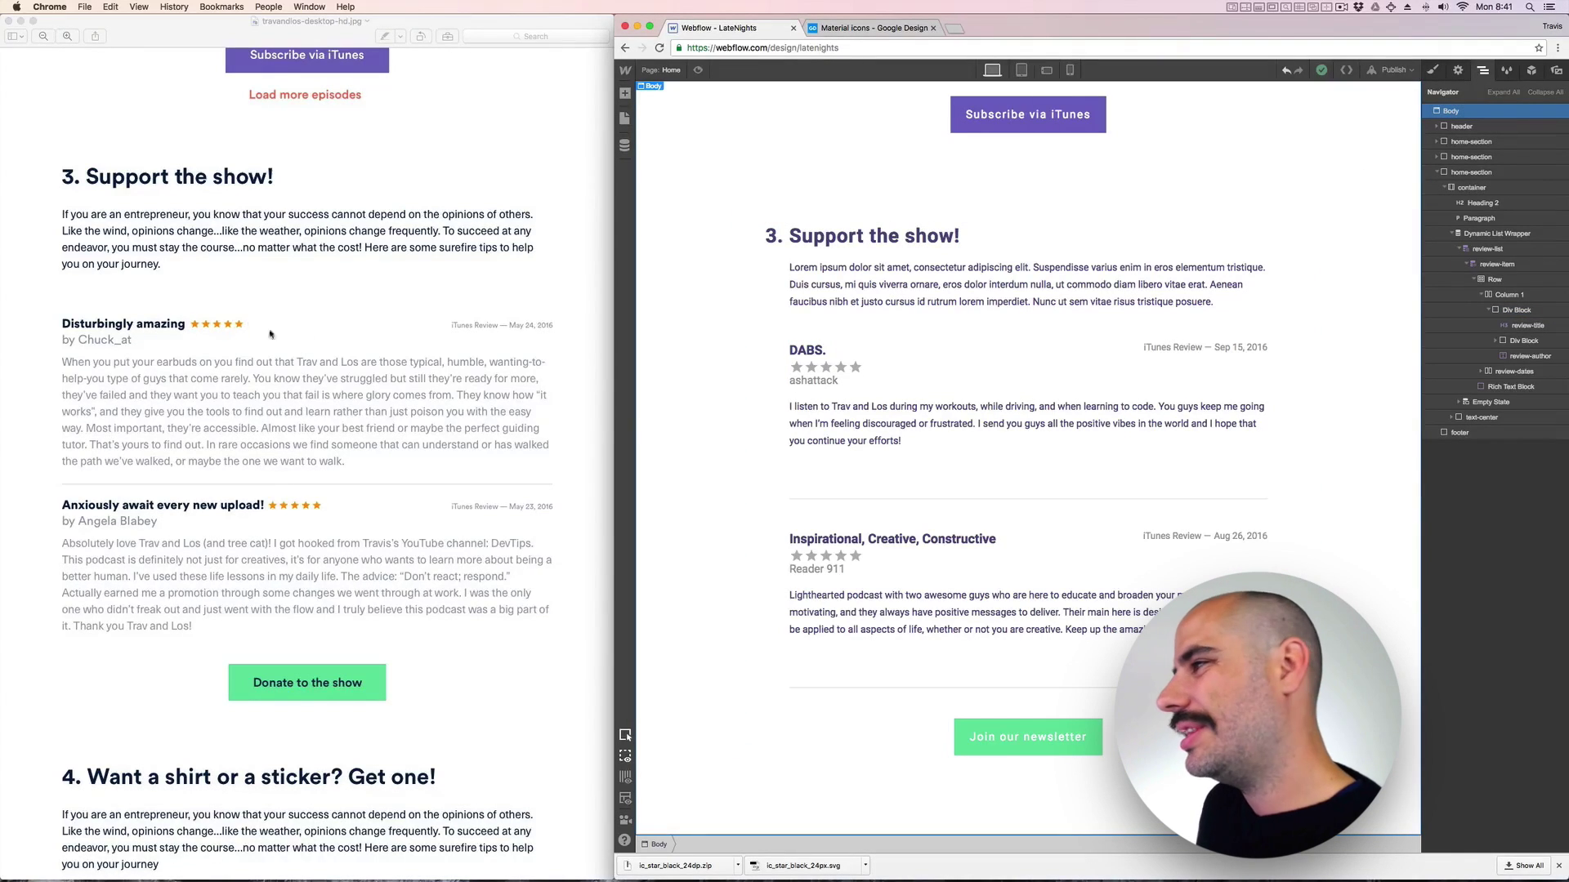
click(988, 351)
click(1524, 299)
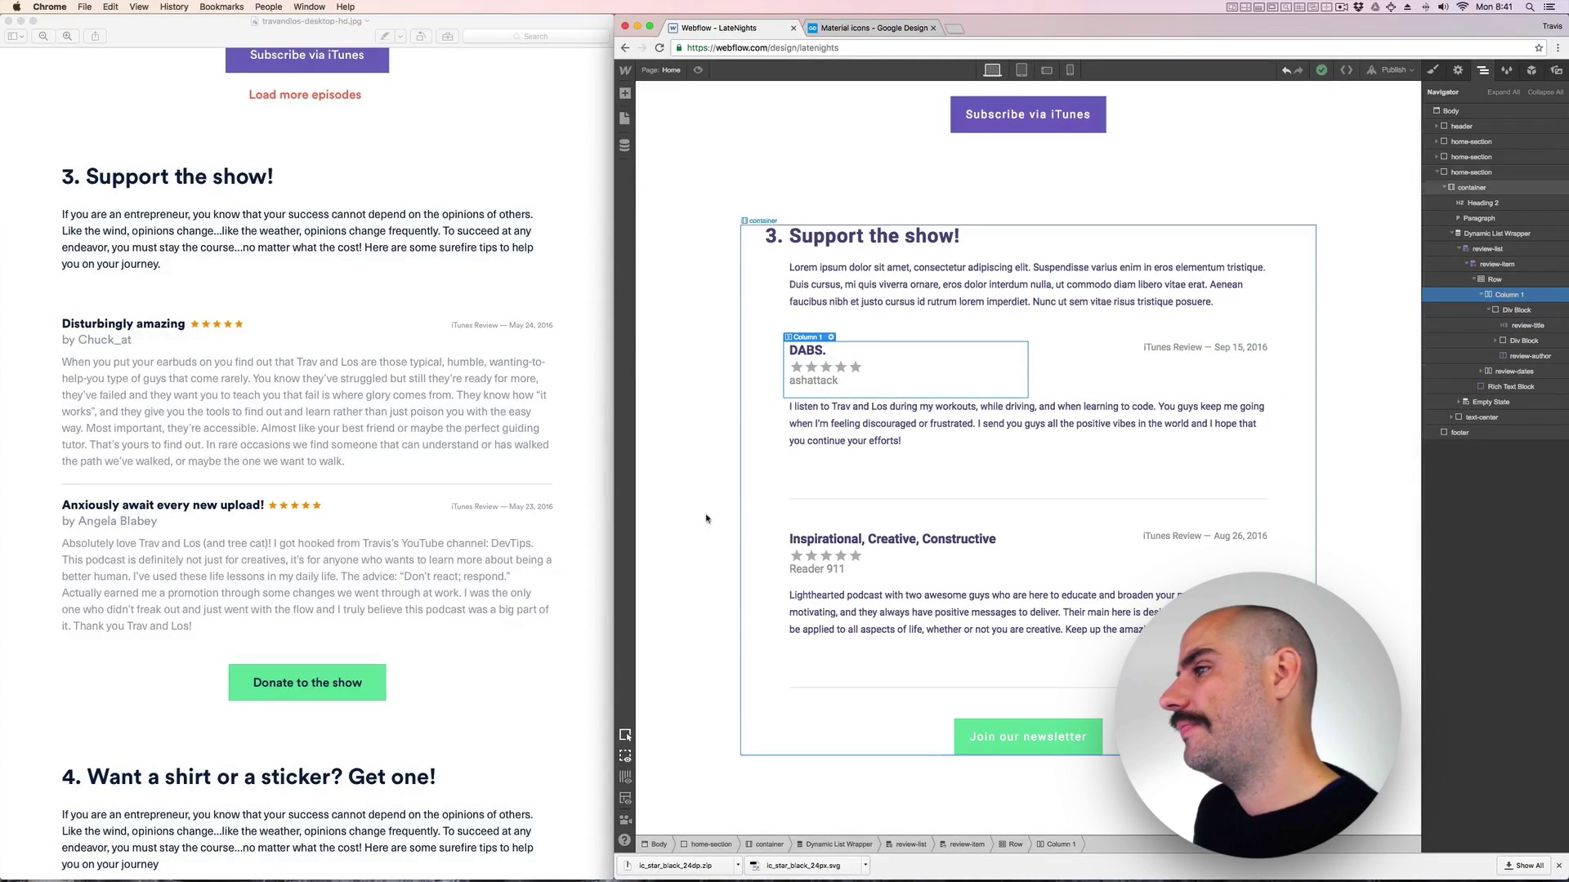
click(657, 542)
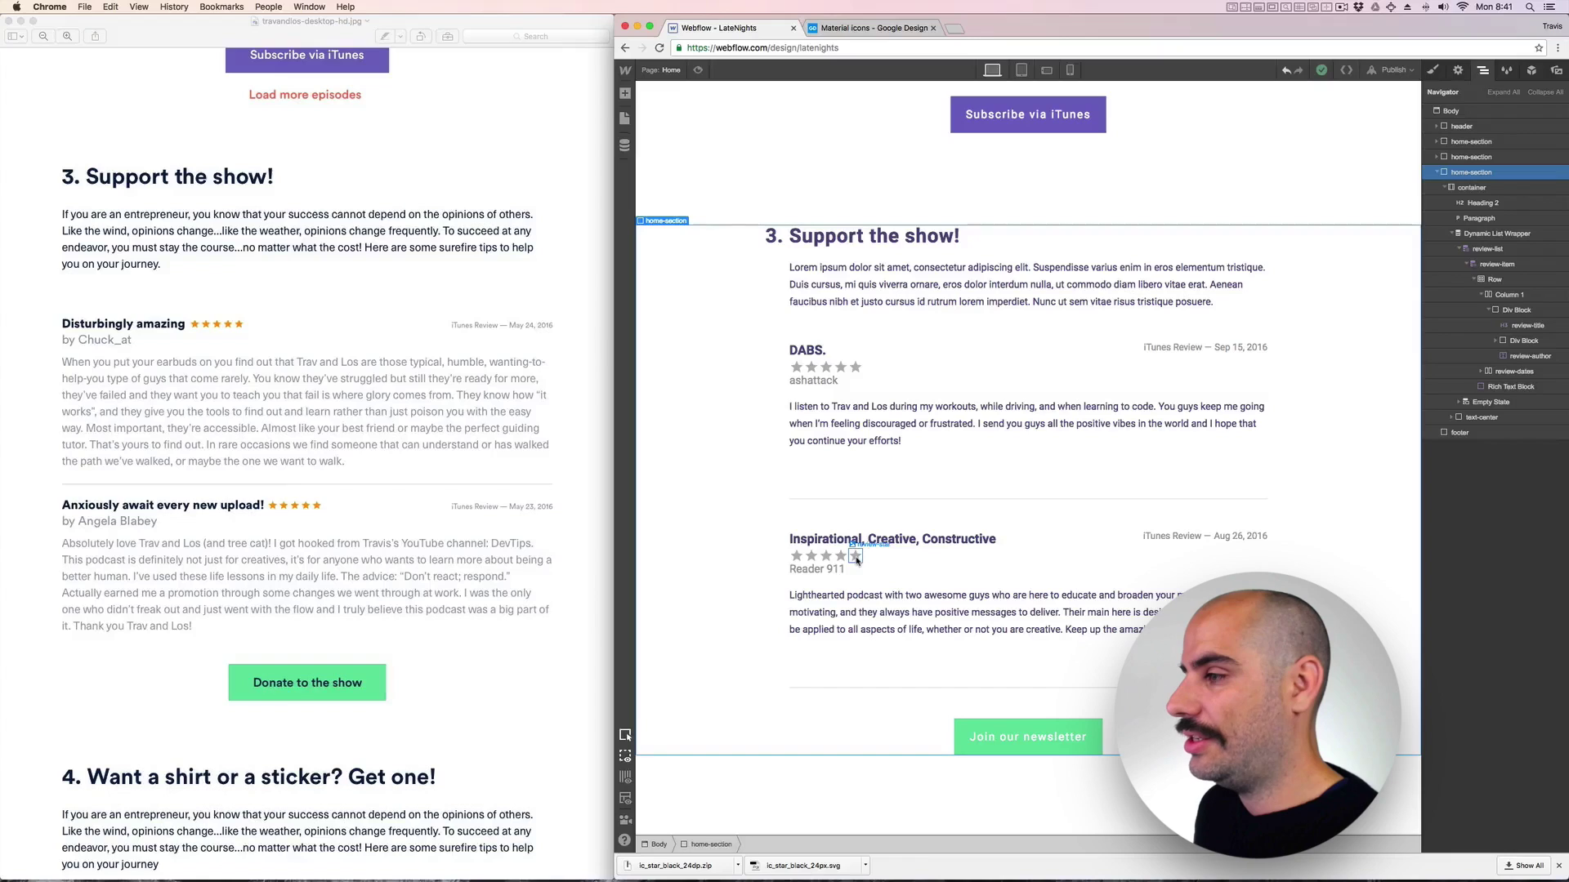
scroll(545, 609, down, 1)
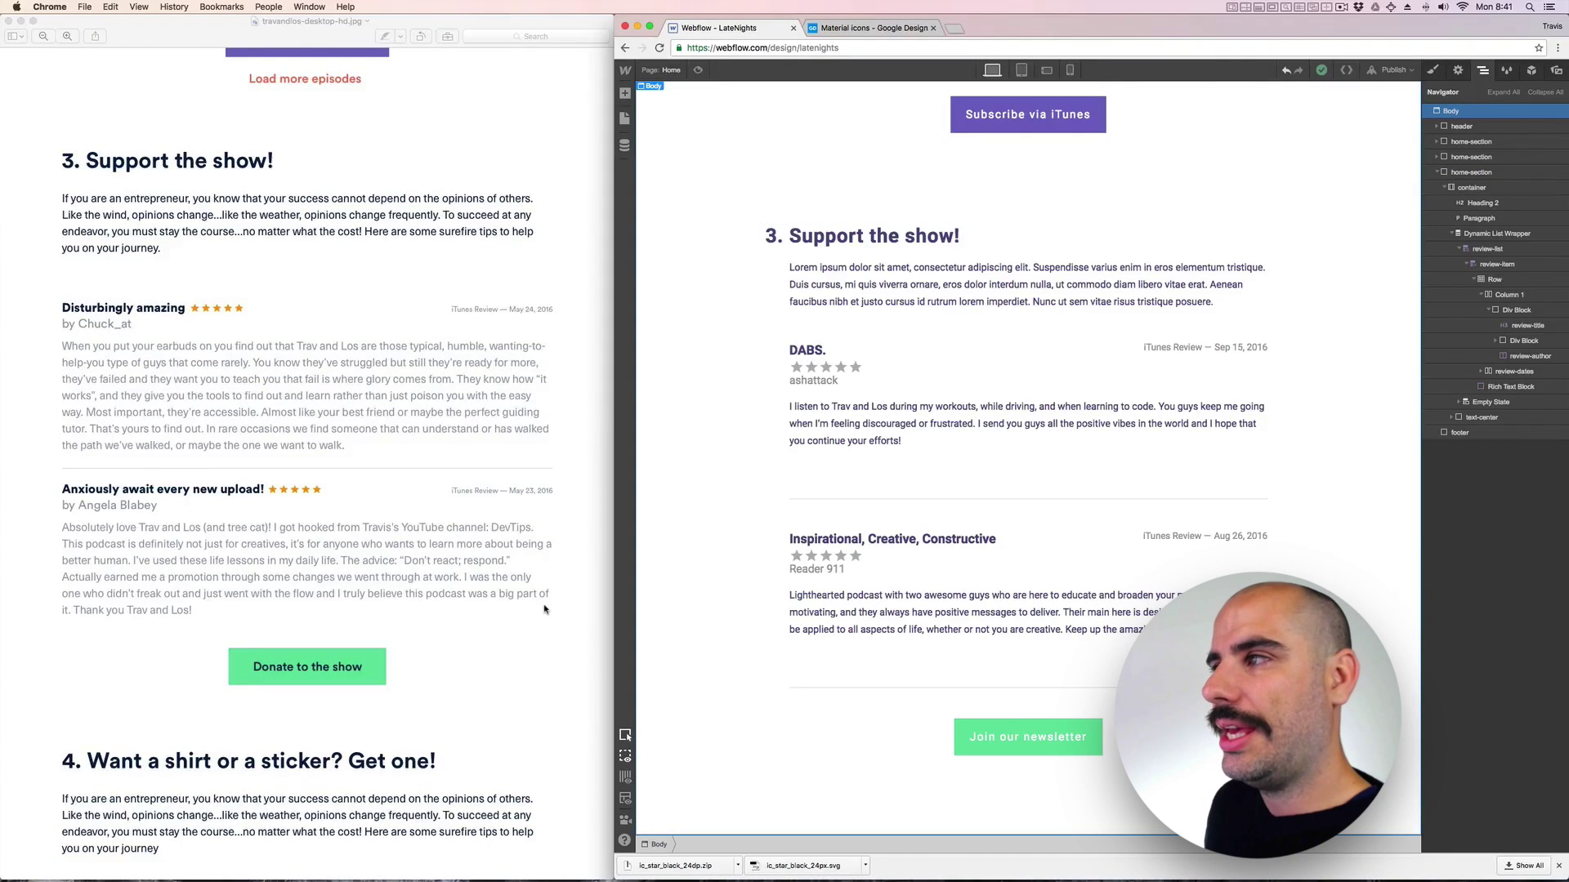
scroll(685, 655, down, 2)
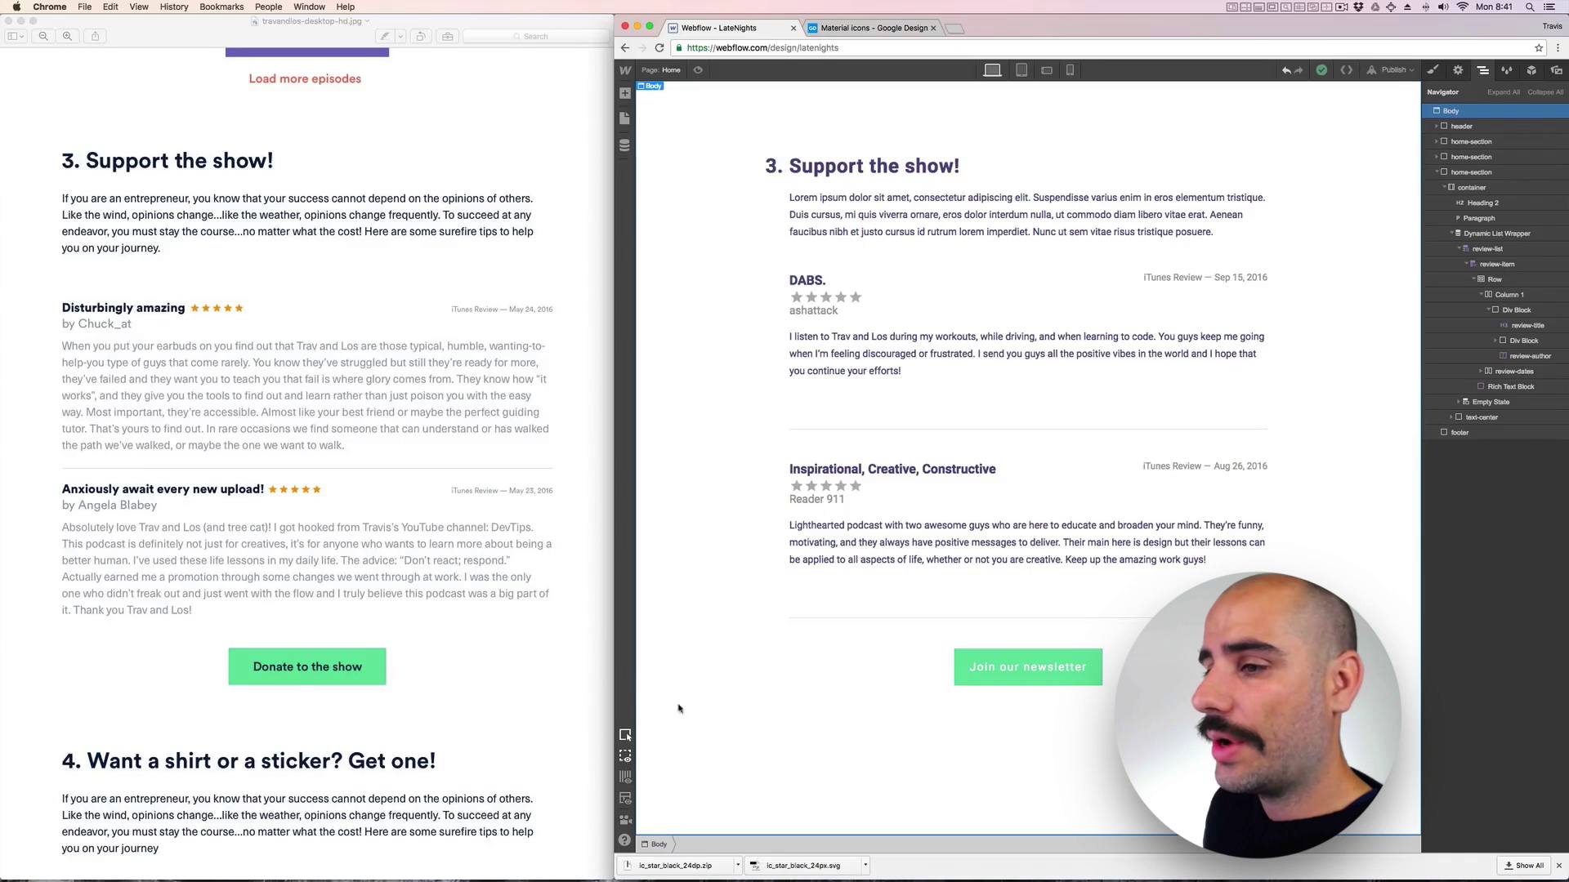
scroll(518, 633, down, 10)
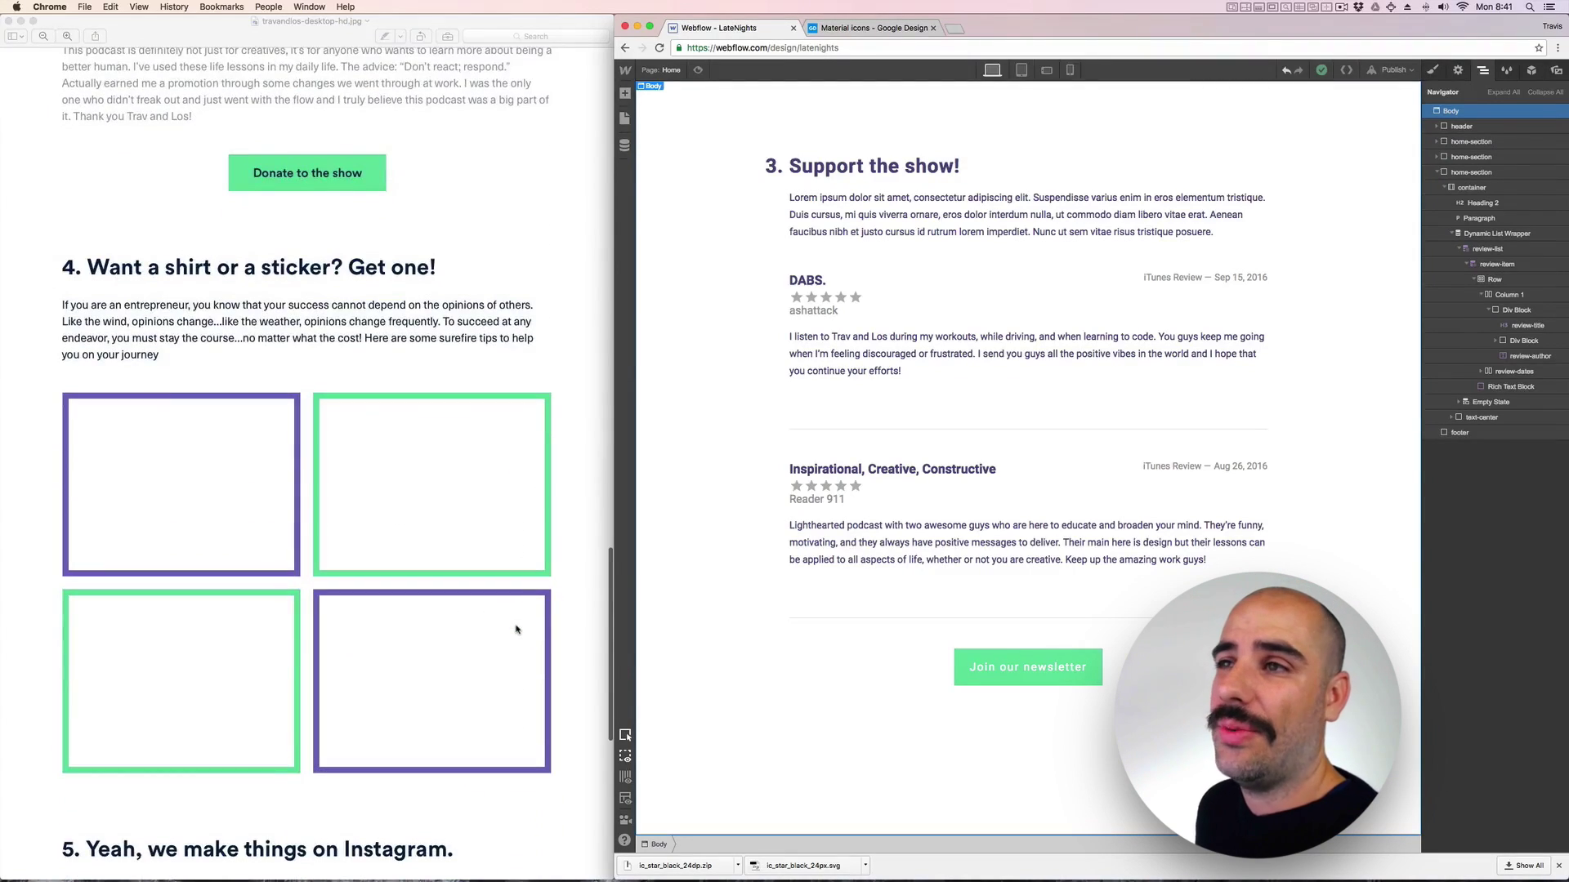
scroll(515, 629, down, 3)
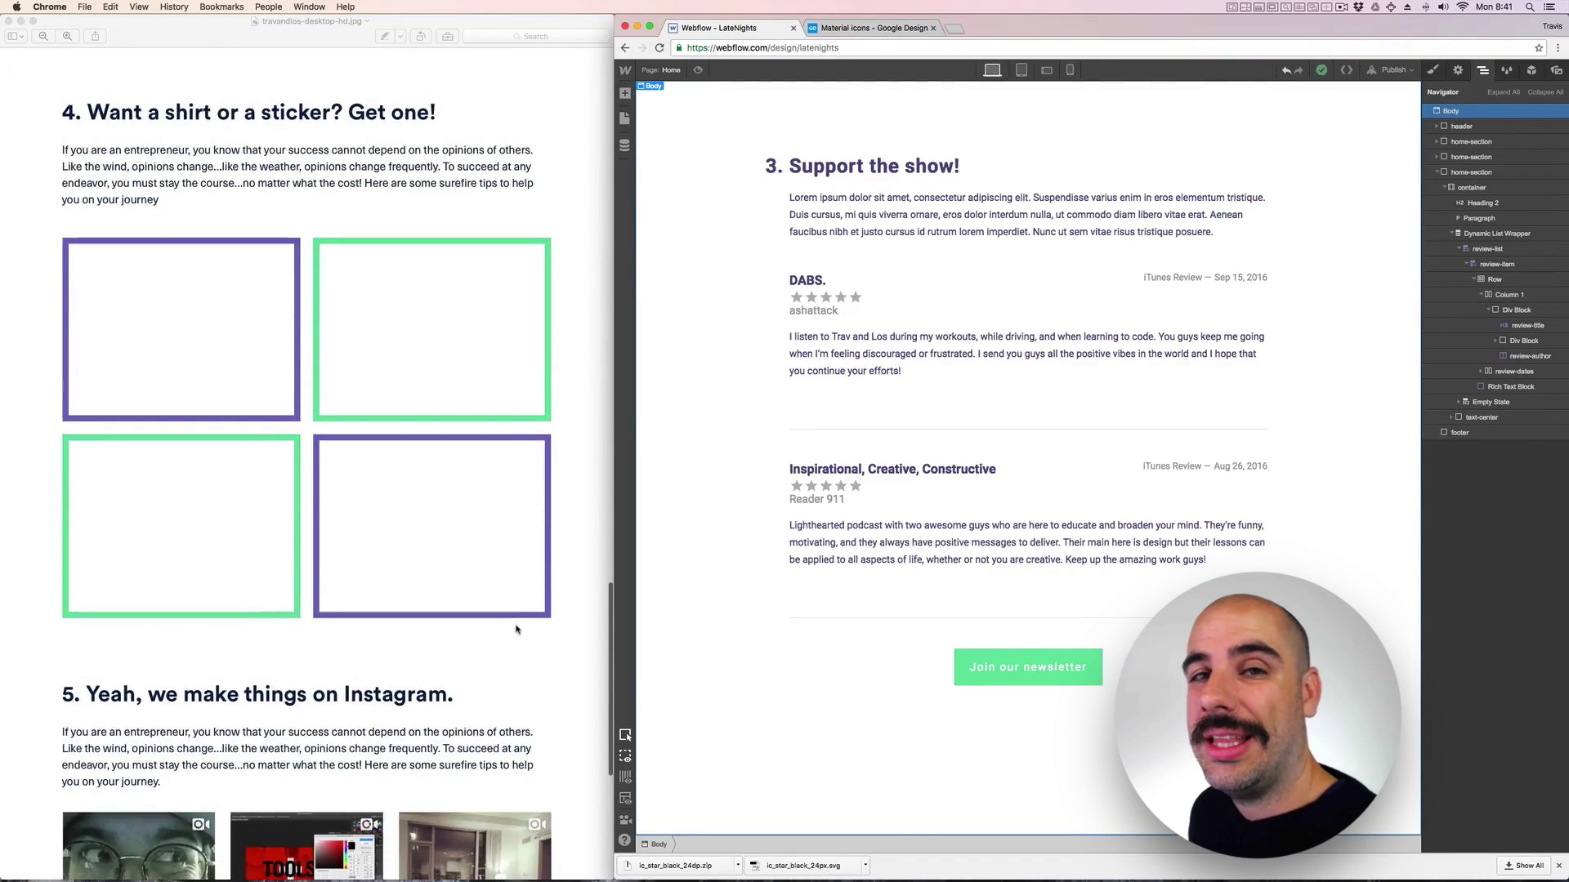